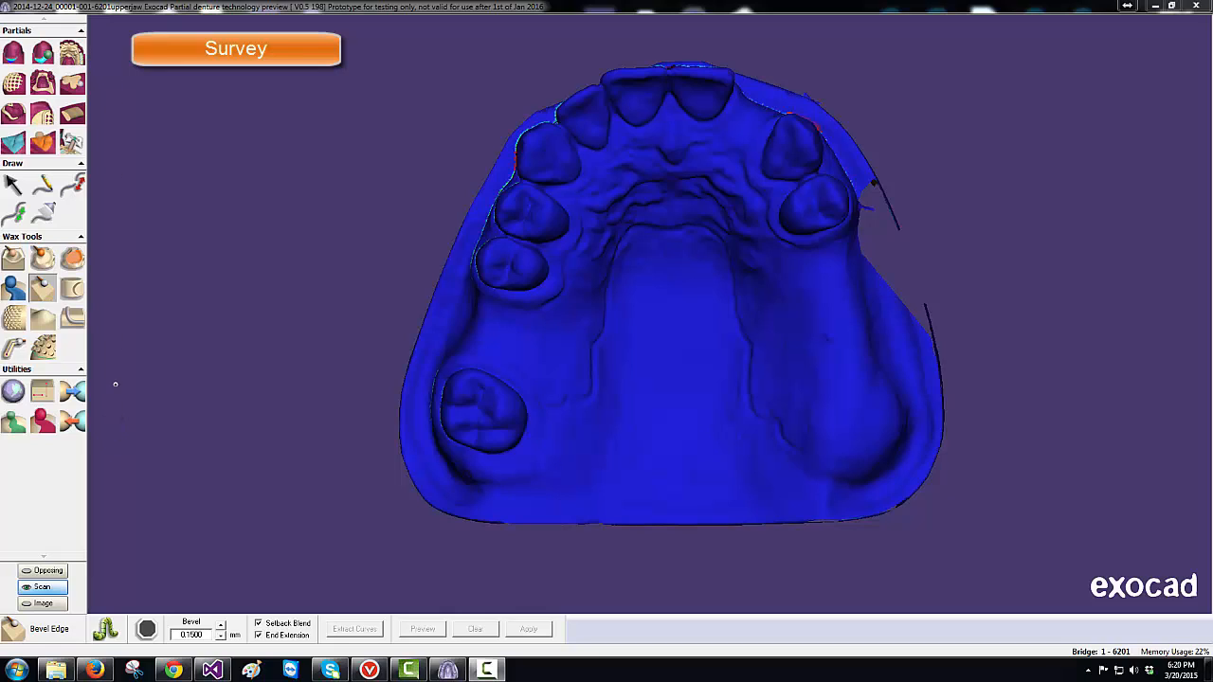
left_click(50, 260)
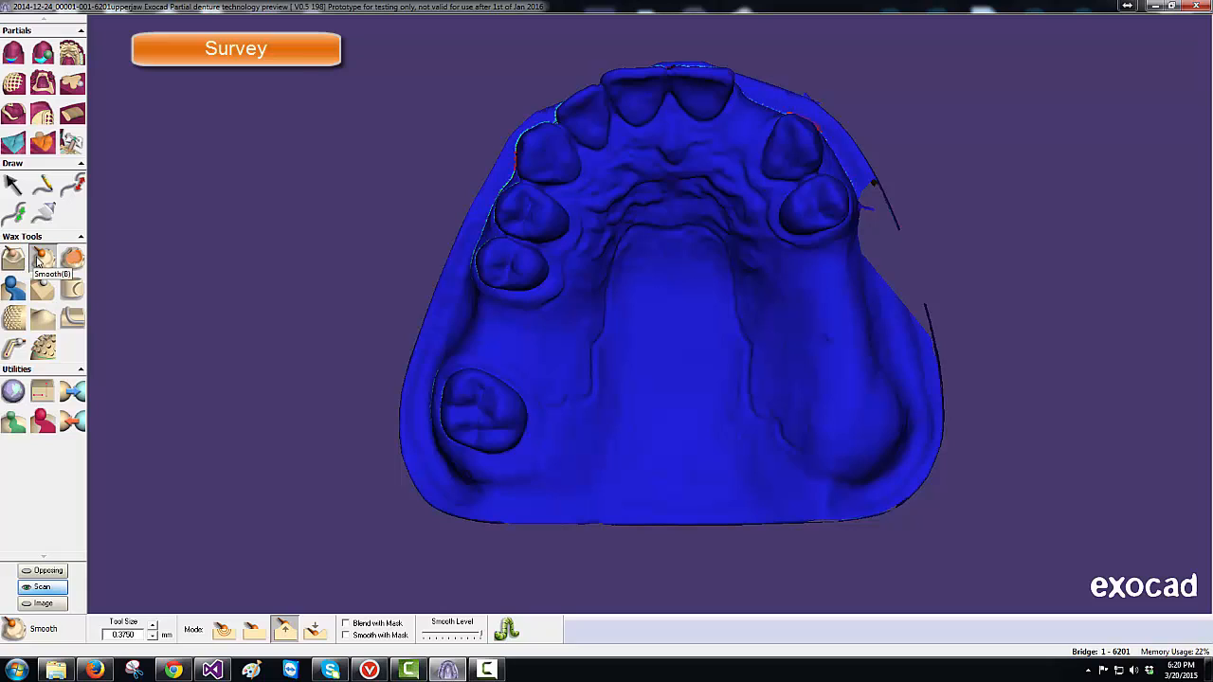
left_click(40, 258)
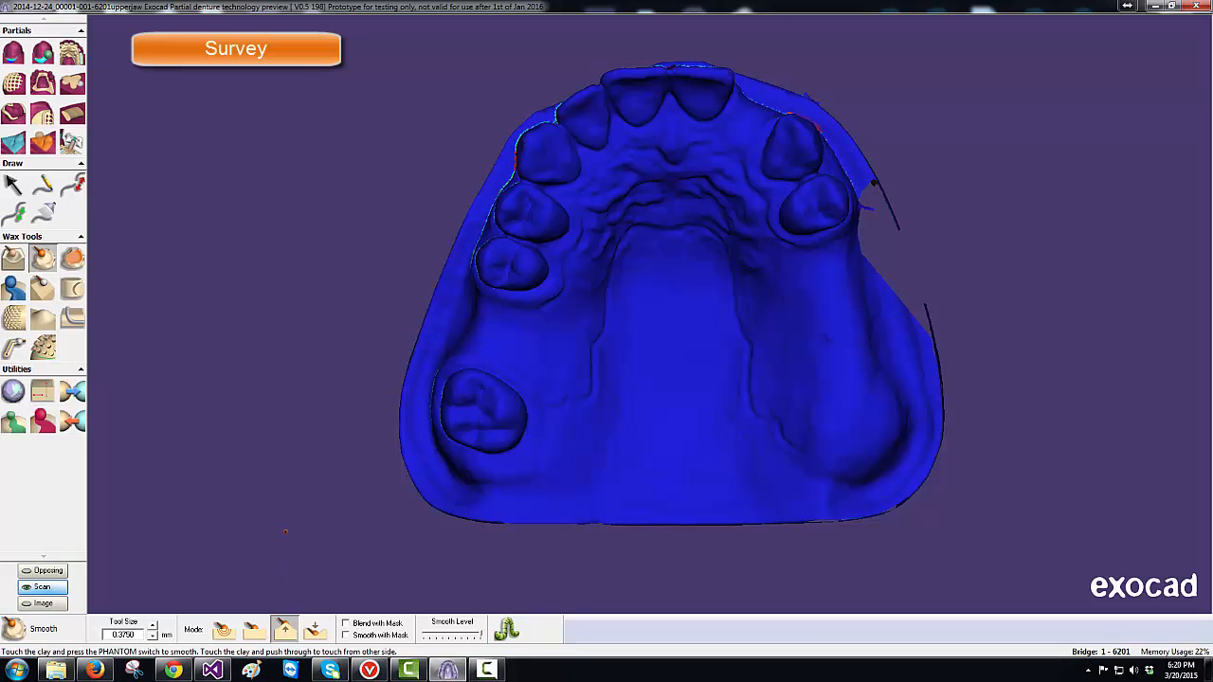
middle_click_drag(338, 483, 341, 483)
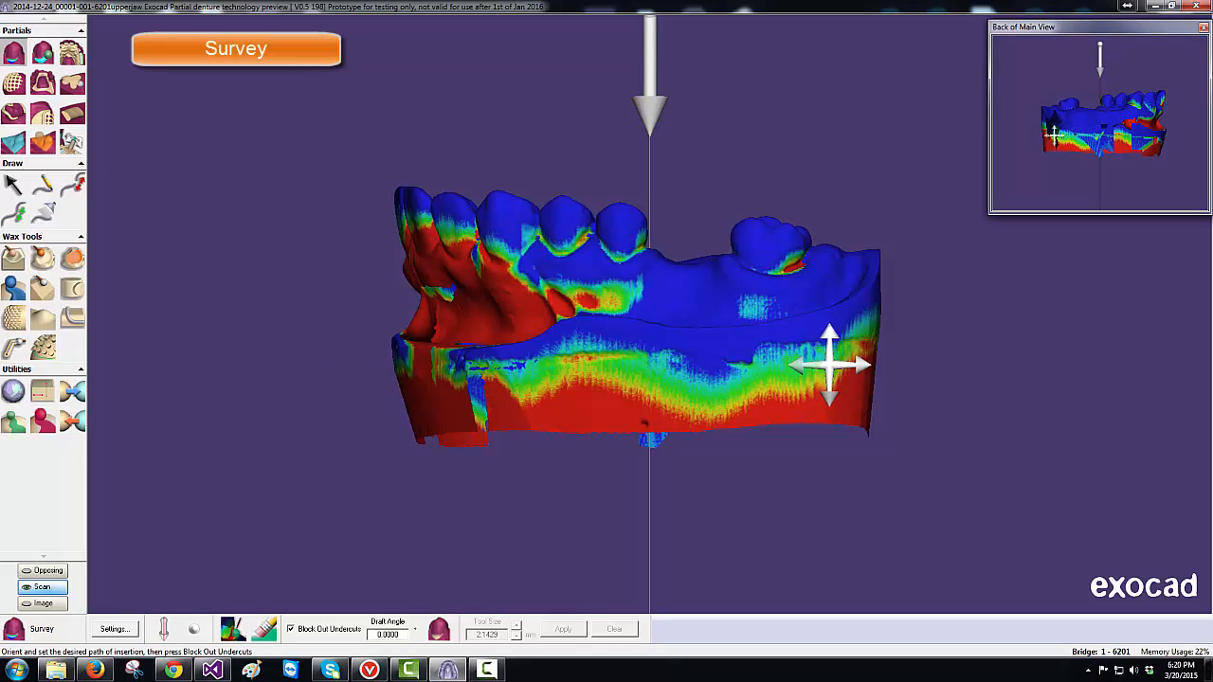
Step: Review the distance color ranges and opacity used for the undercut map in the options
right_click(950, 305)
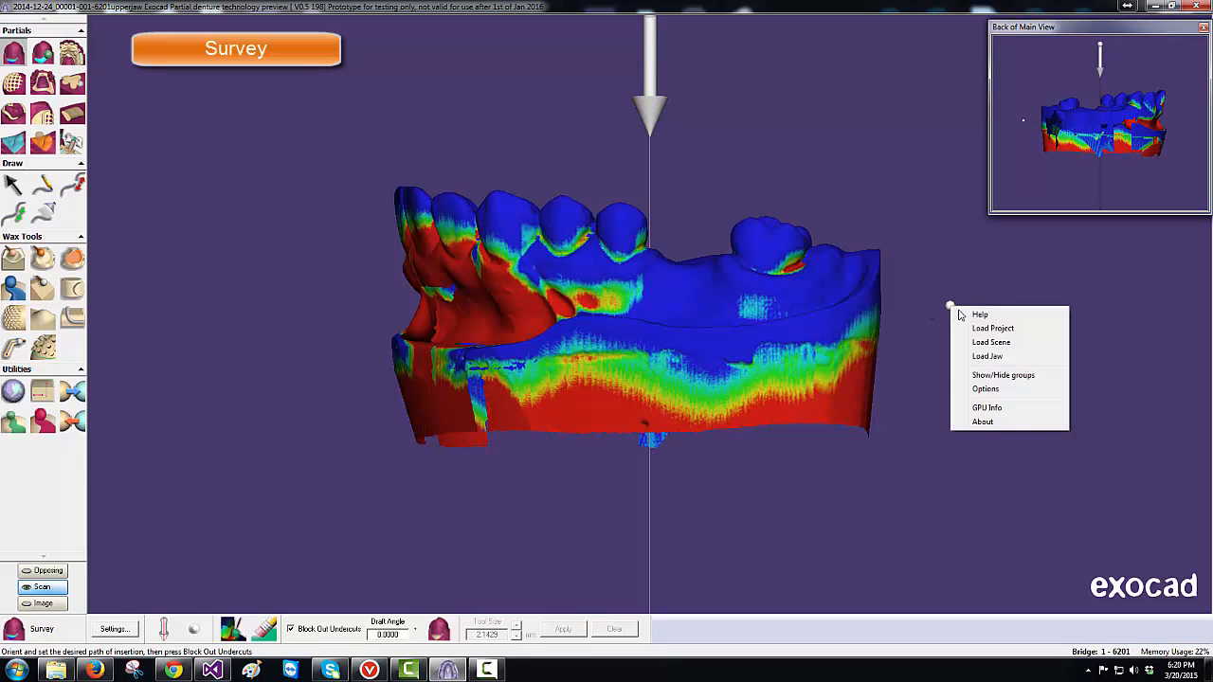
left_click(979, 390)
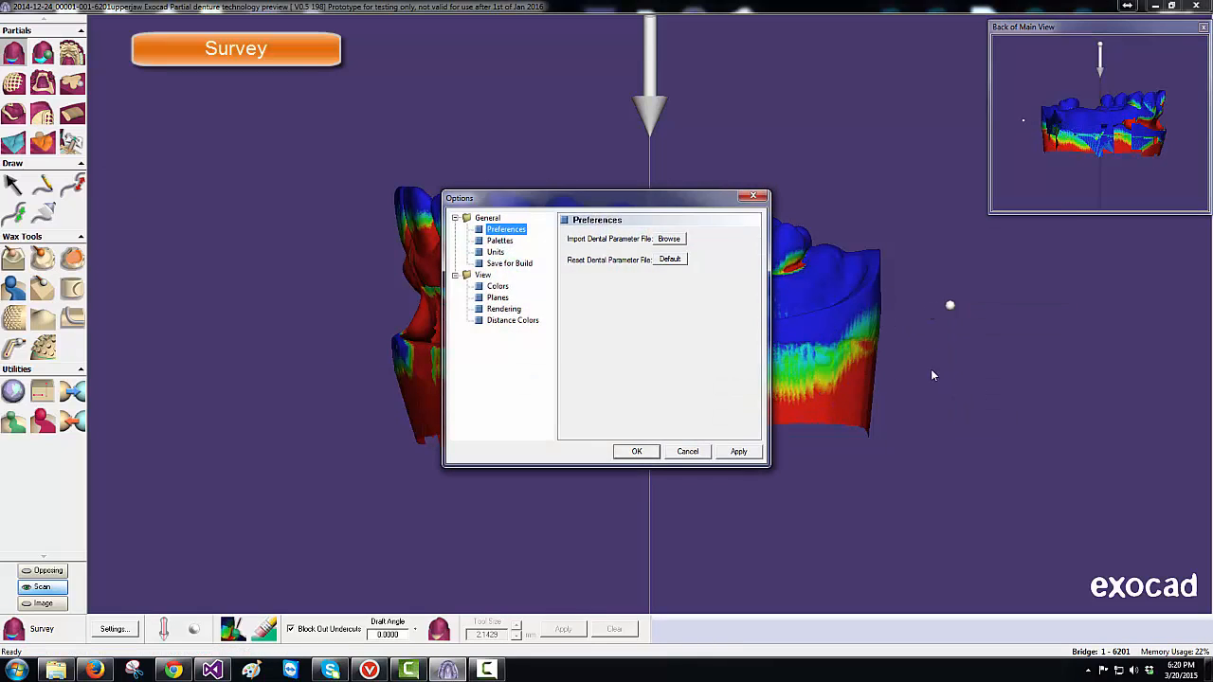
left_click(514, 322)
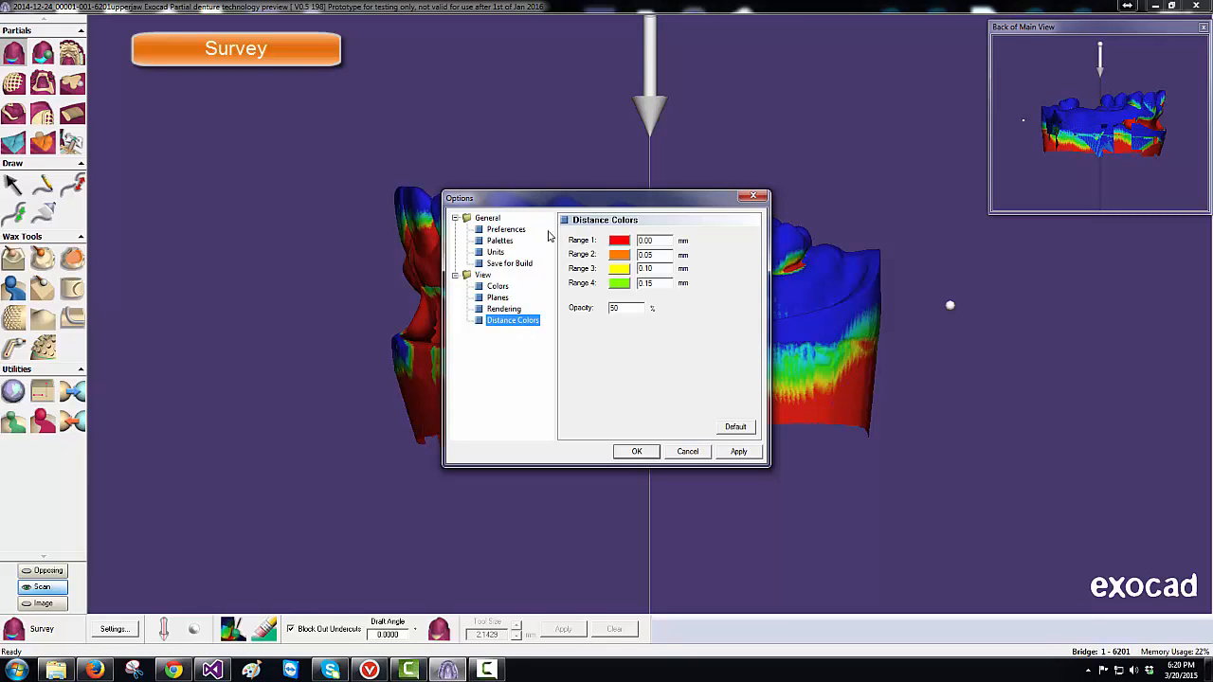
left_click_drag(554, 204, 988, 272)
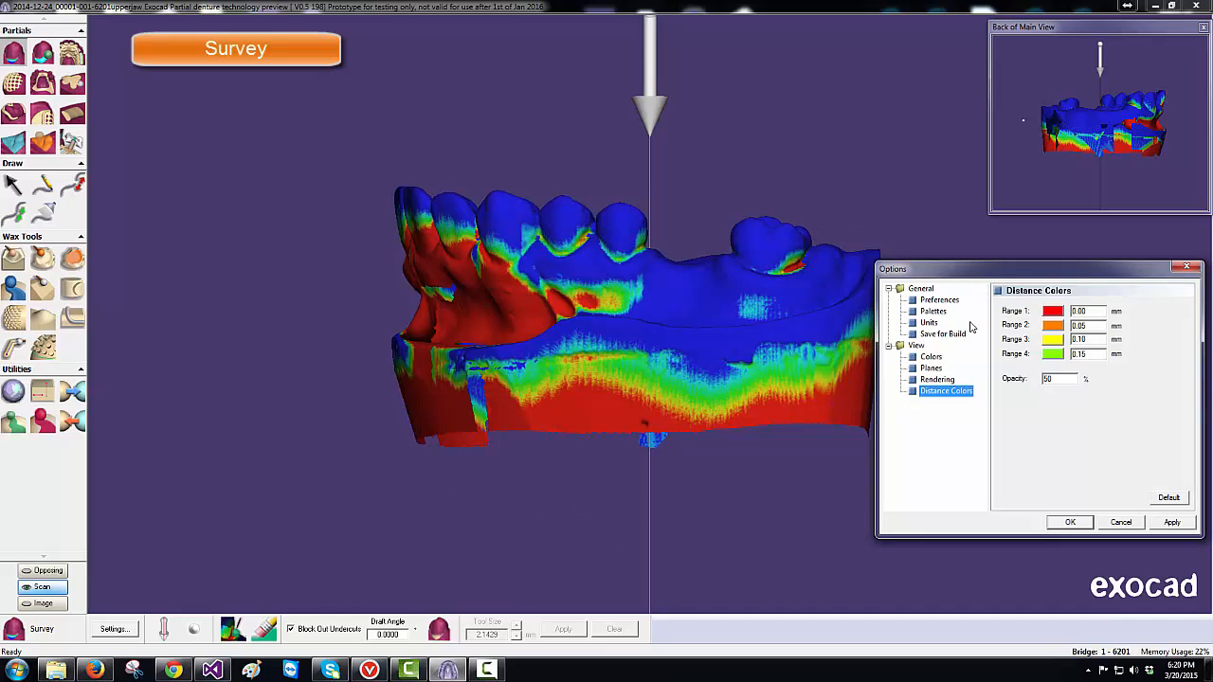
left_click_drag(1089, 311, 1068, 310)
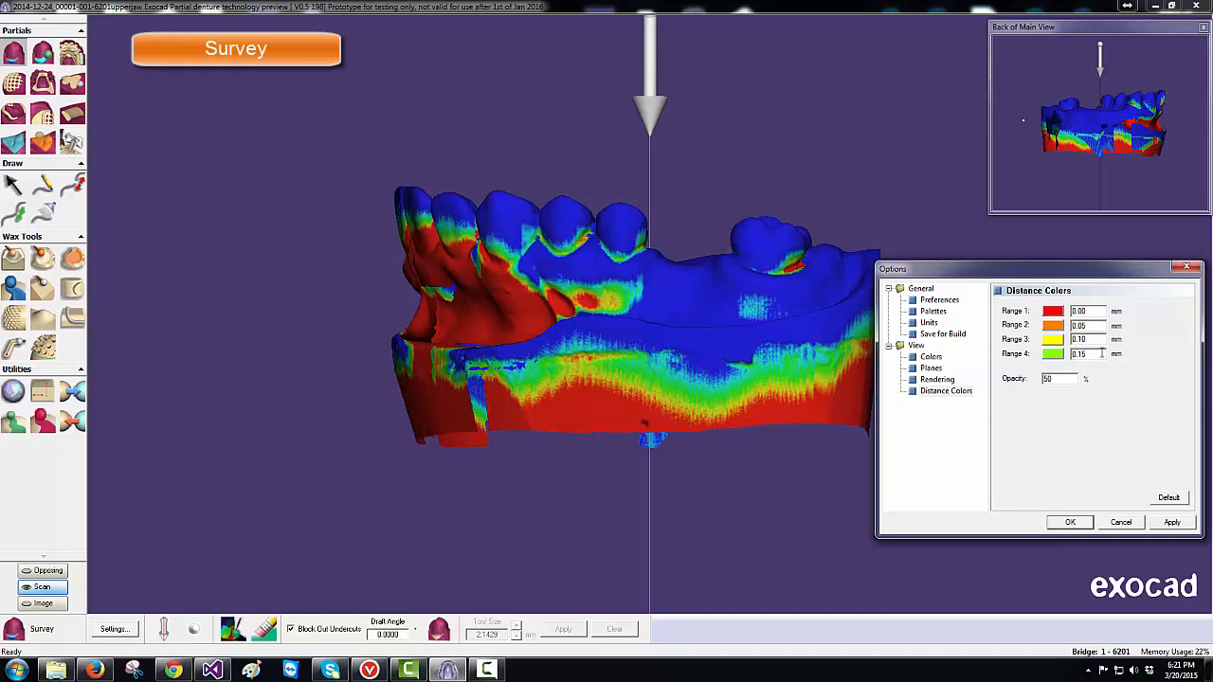
left_click(1071, 523)
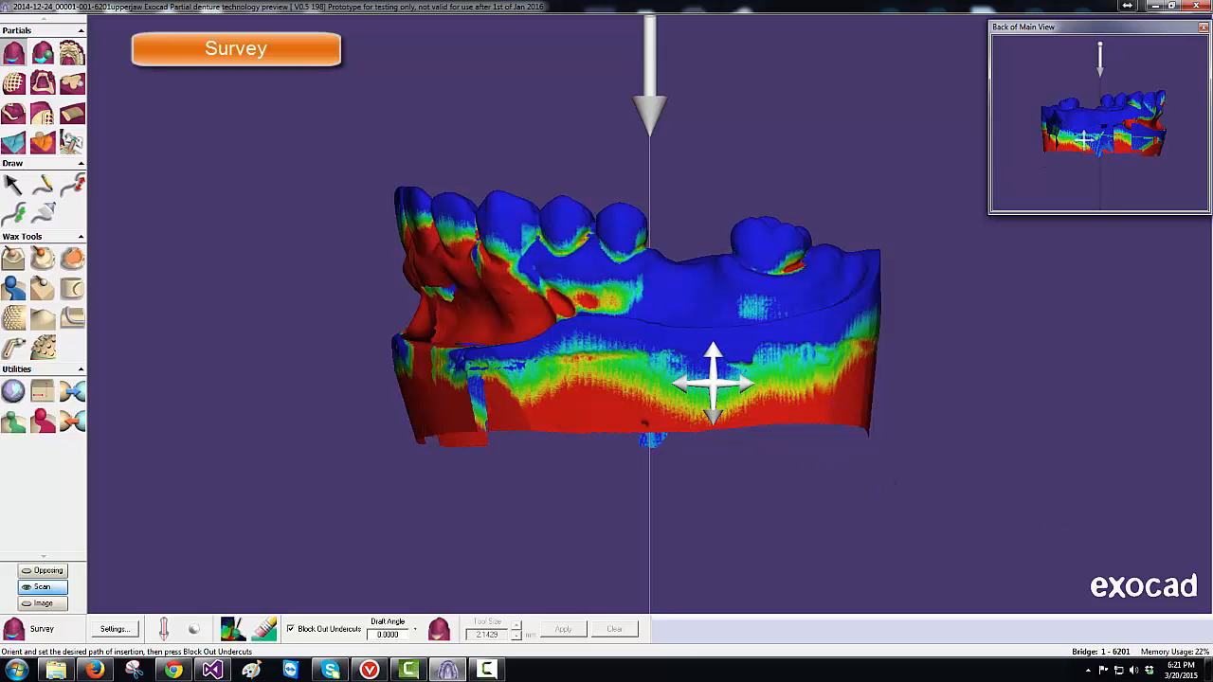
Step: Tilt the surveyed upper jaw to compare undercuts around the teeth, and set the path of insertion
right_click_drag(712, 382, 713, 382)
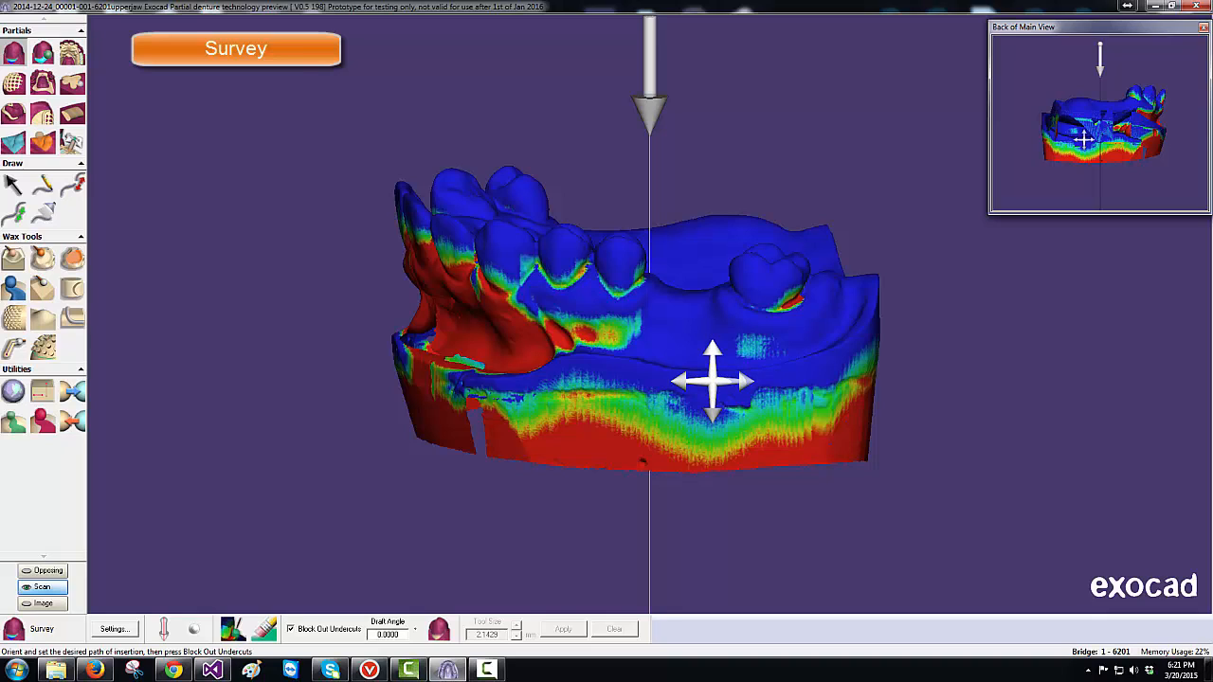
right_click_drag(711, 377, 712, 375)
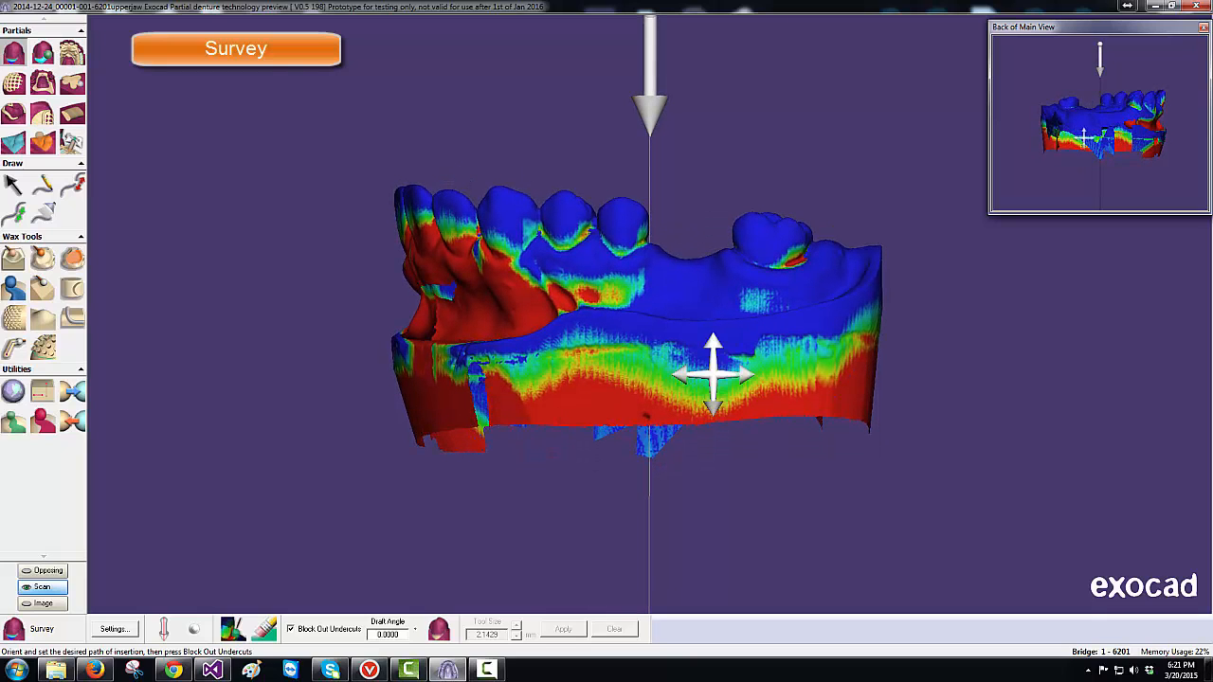
right_click_drag(695, 355, 695, 419)
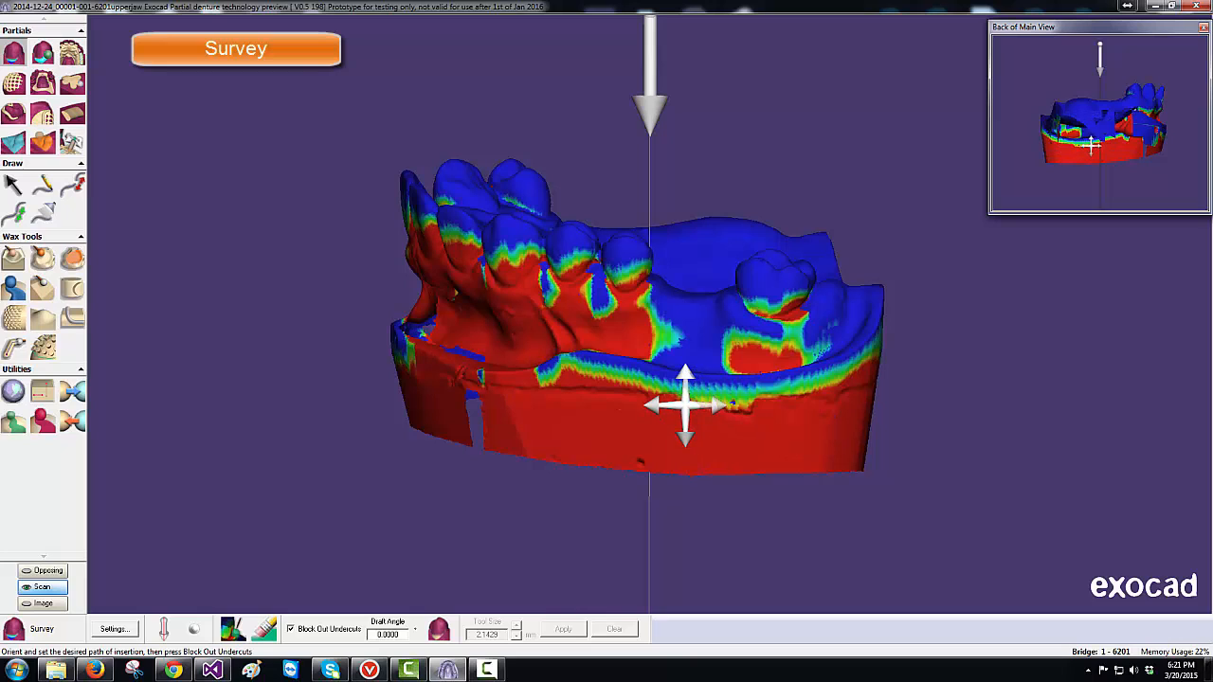
right_click_drag(447, 238, 415, 282)
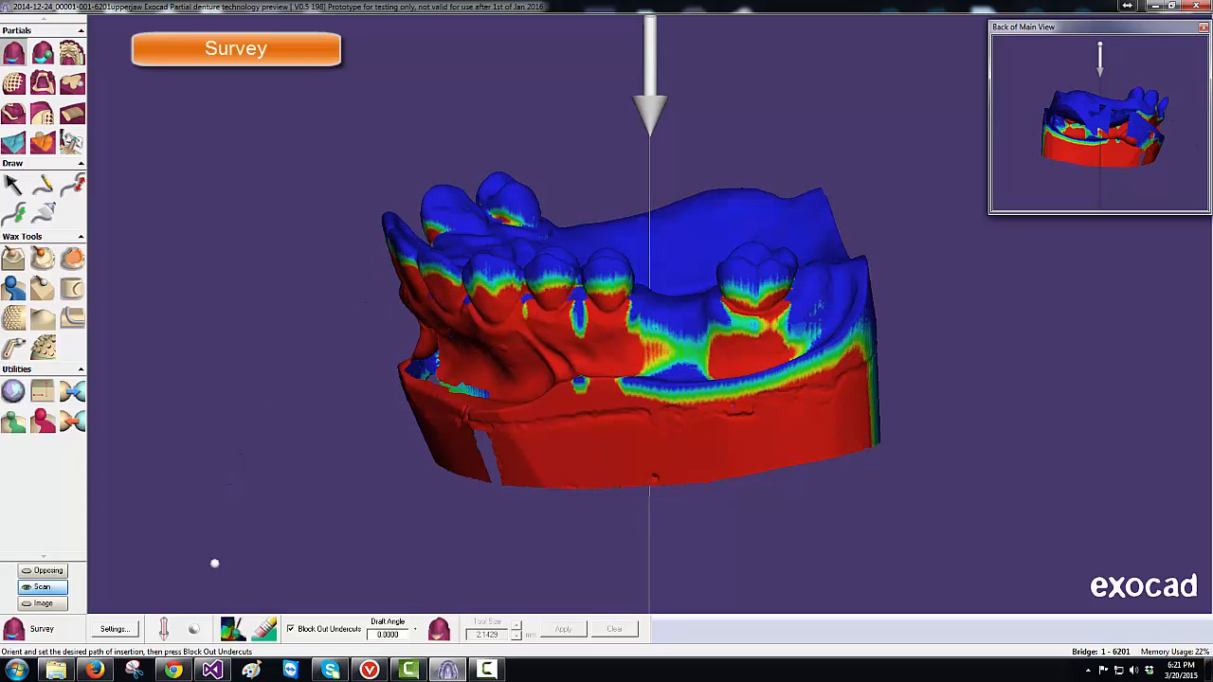
left_click(164, 632)
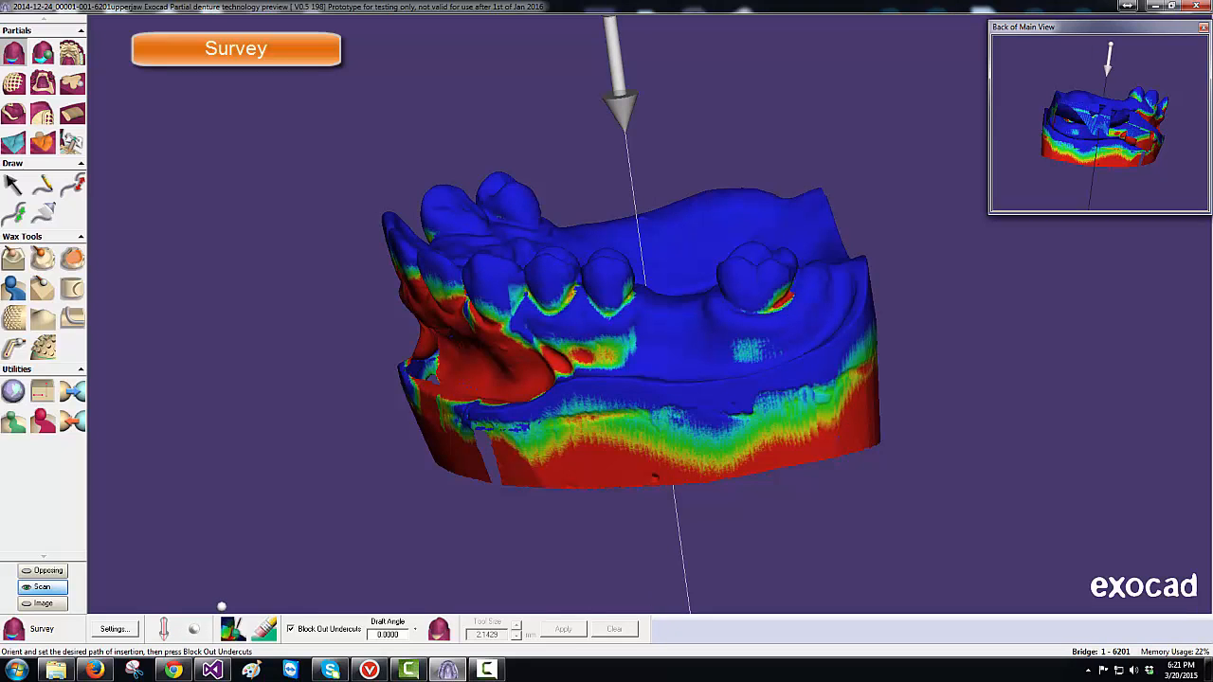
Step: Set the blockout draft angle to 2.0 degrees and block out the undercuts on the upper jaw
middle_click_drag(444, 443, 440, 365)
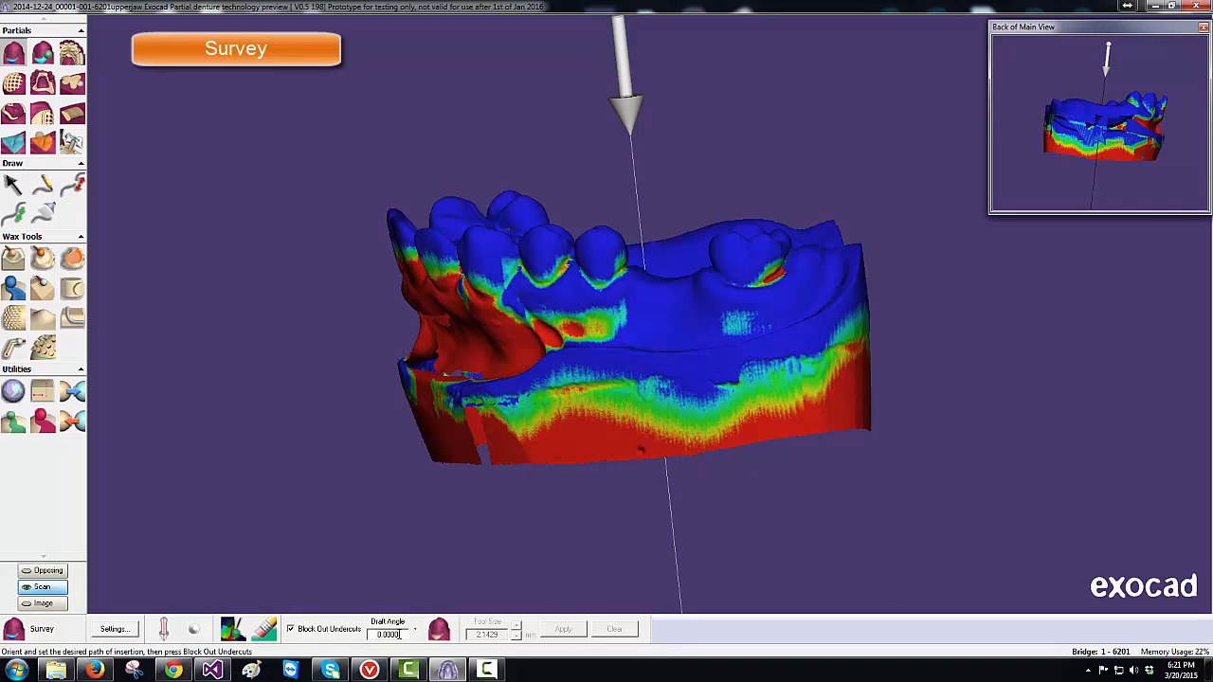
left_click(371, 634)
type("2")
mouse_move(408, 669)
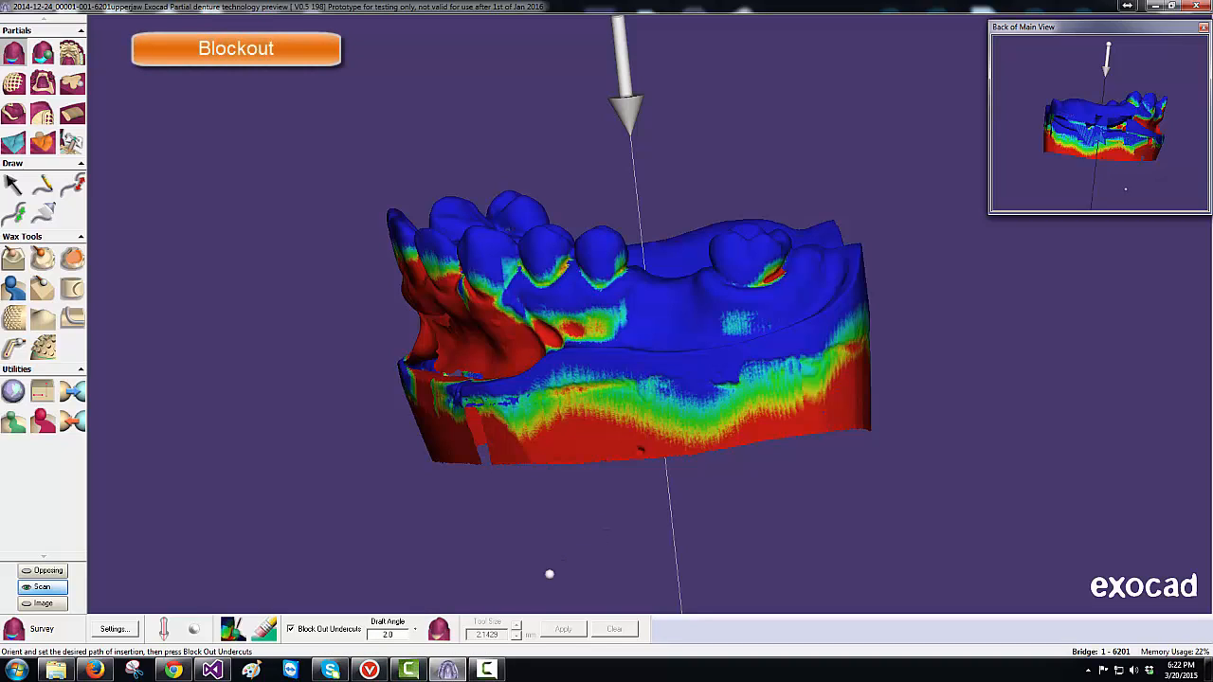
left_click(440, 631)
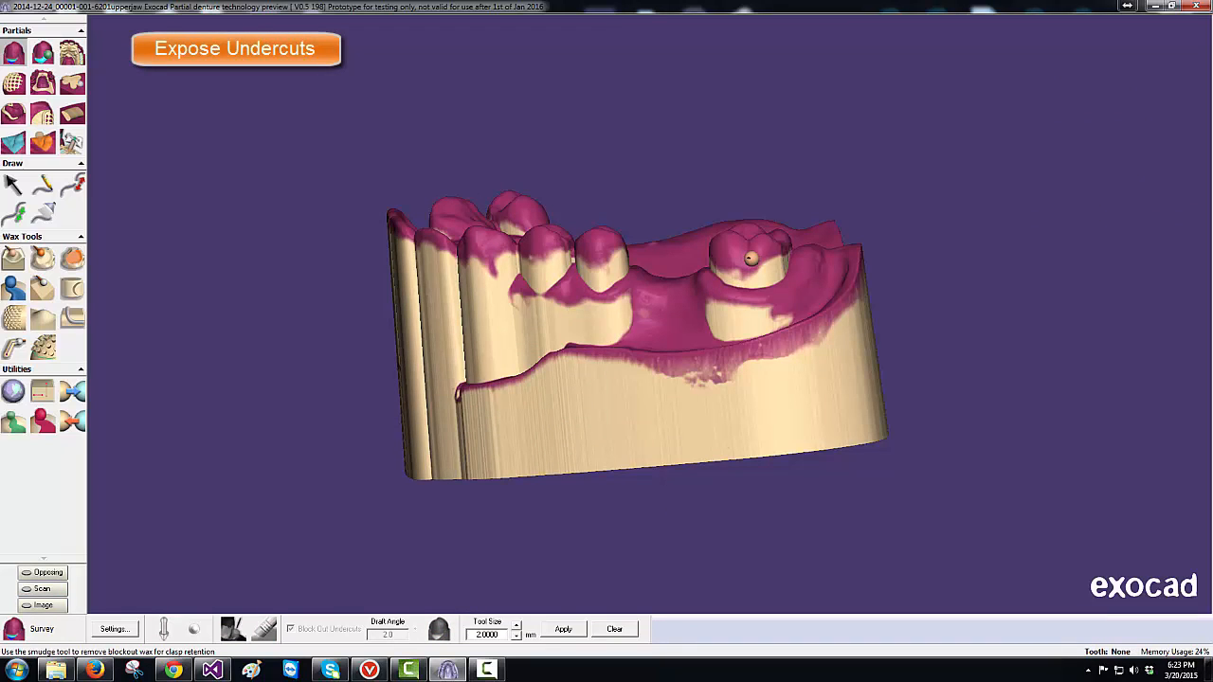
Step: Smudge away blockout wax at the clasp retention areas of the molar and premolars, reducing the tool size to 1.37 mm, and apply the result
left_click_drag(750, 258, 782, 268)
key("minus")
key("minus")
key("minus")
mouse_move(612, 254)
left_mouse_down()
mouse_move(627, 266)
mouse_move(624, 252)
left_mouse_up()
key("Return")
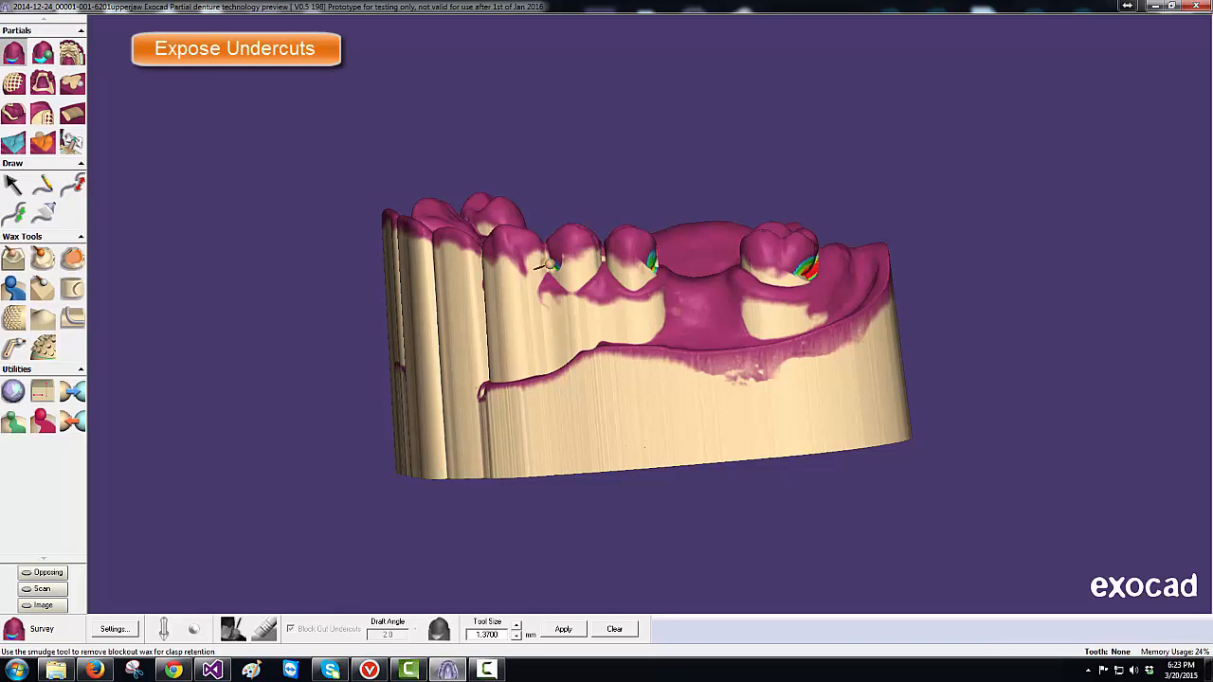
mouse_move(550, 264)
left_mouse_down()
mouse_move(576, 280)
mouse_move(593, 264)
mouse_move(591, 274)
left_mouse_up()
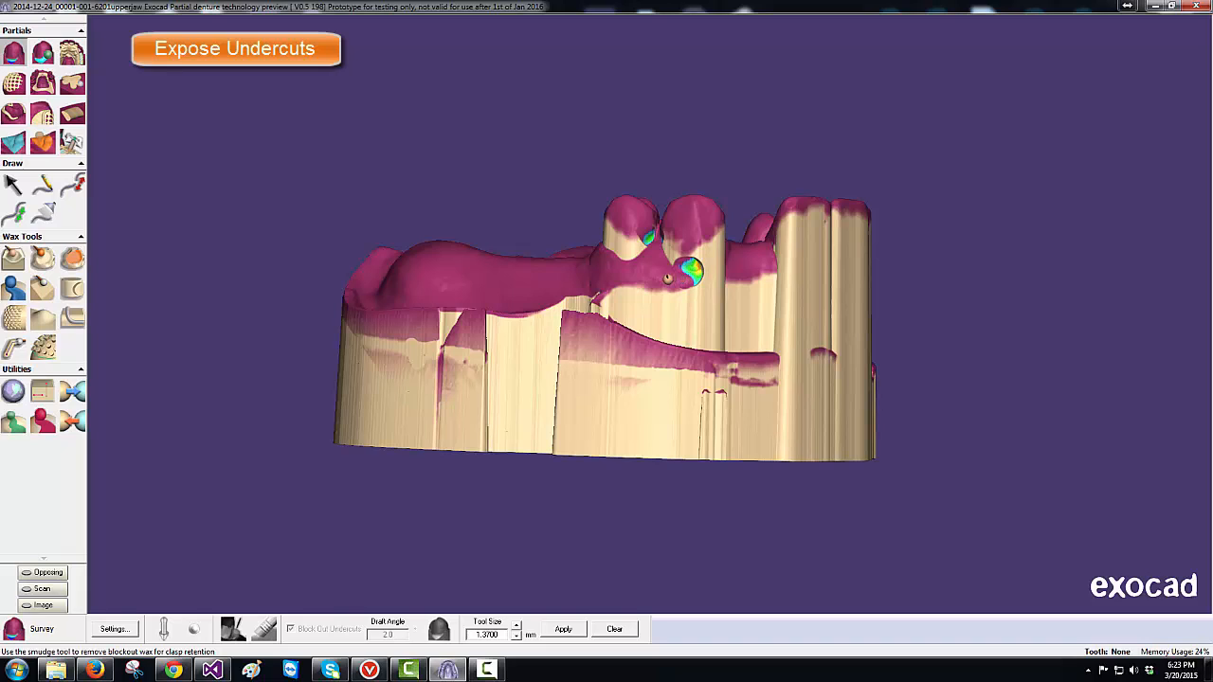
left_click(571, 630)
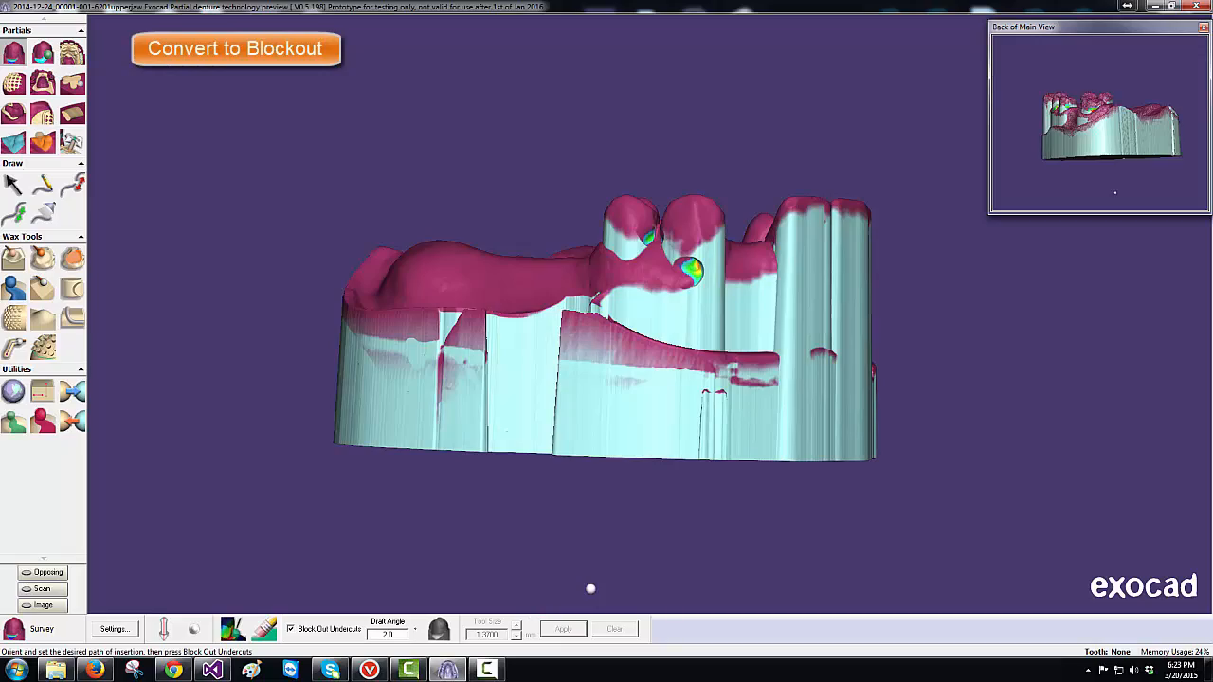
Step: Check the Automatic Relief setting in the Save for Build options
right_click_drag(496, 324, 529, 305)
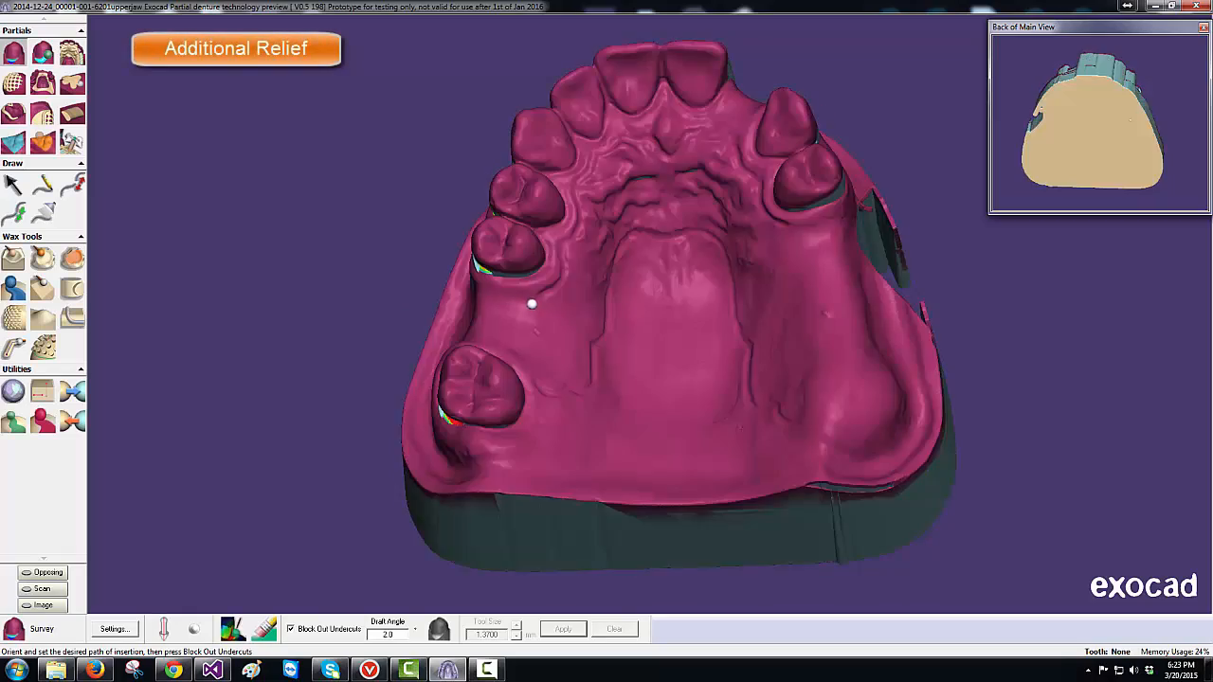
right_click(1064, 308)
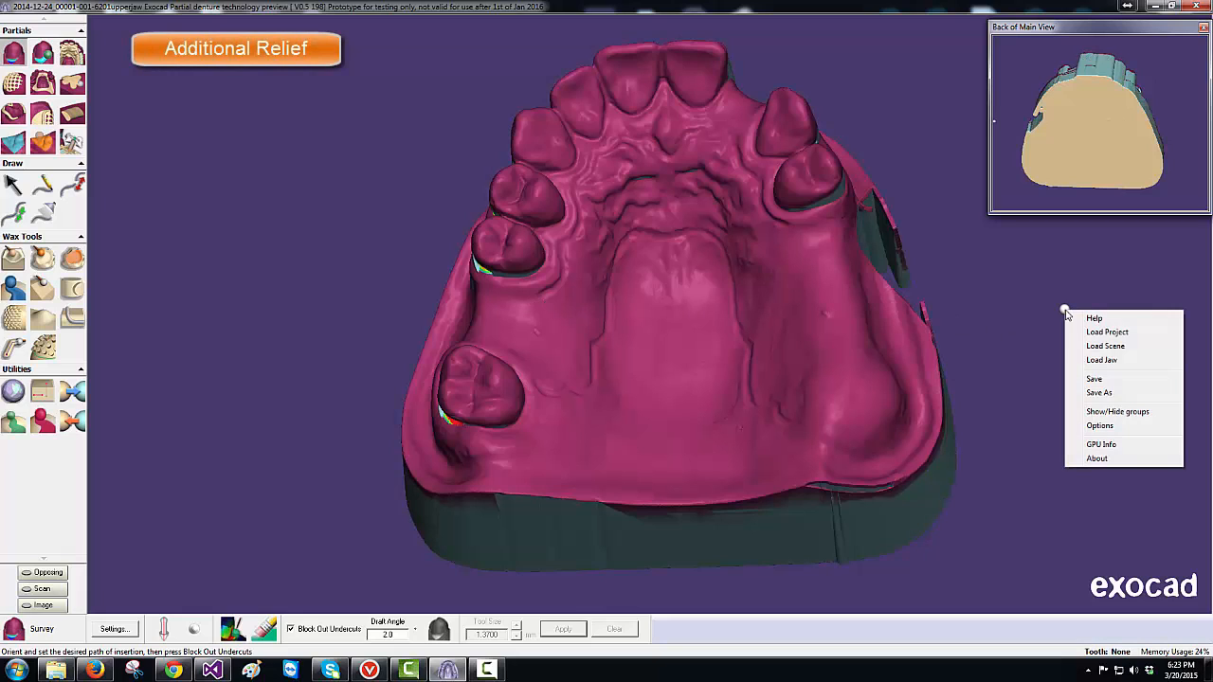
left_click(1096, 427)
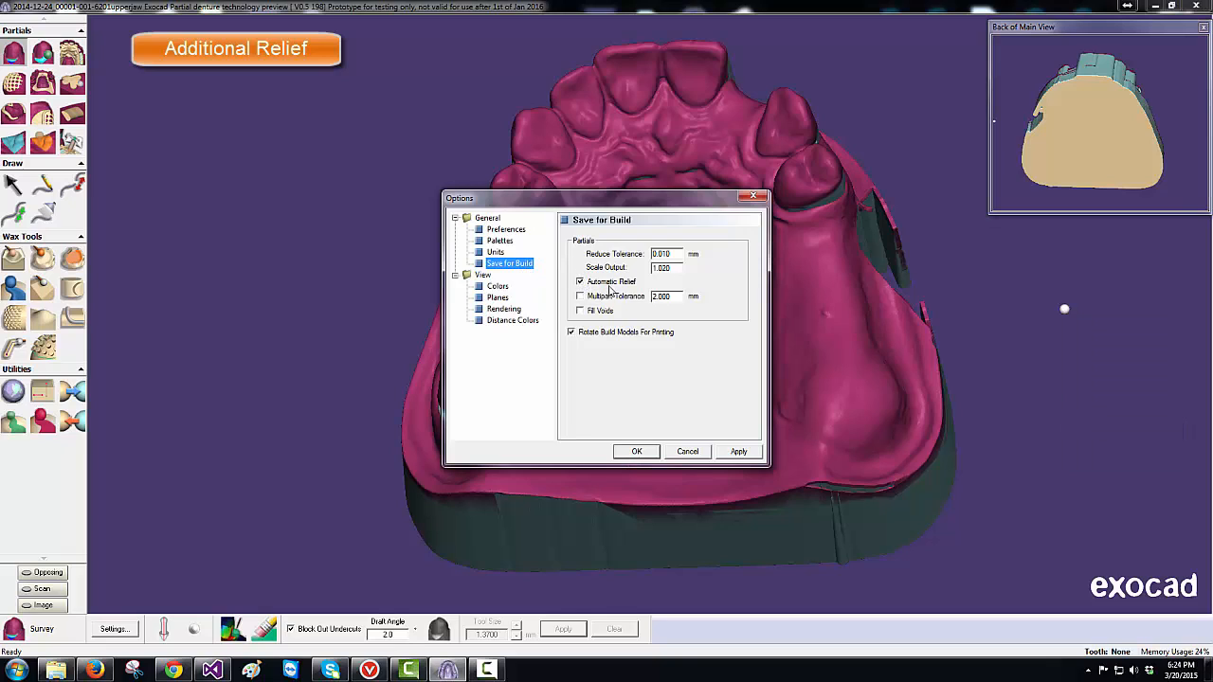
left_click(580, 283)
left_click(753, 197)
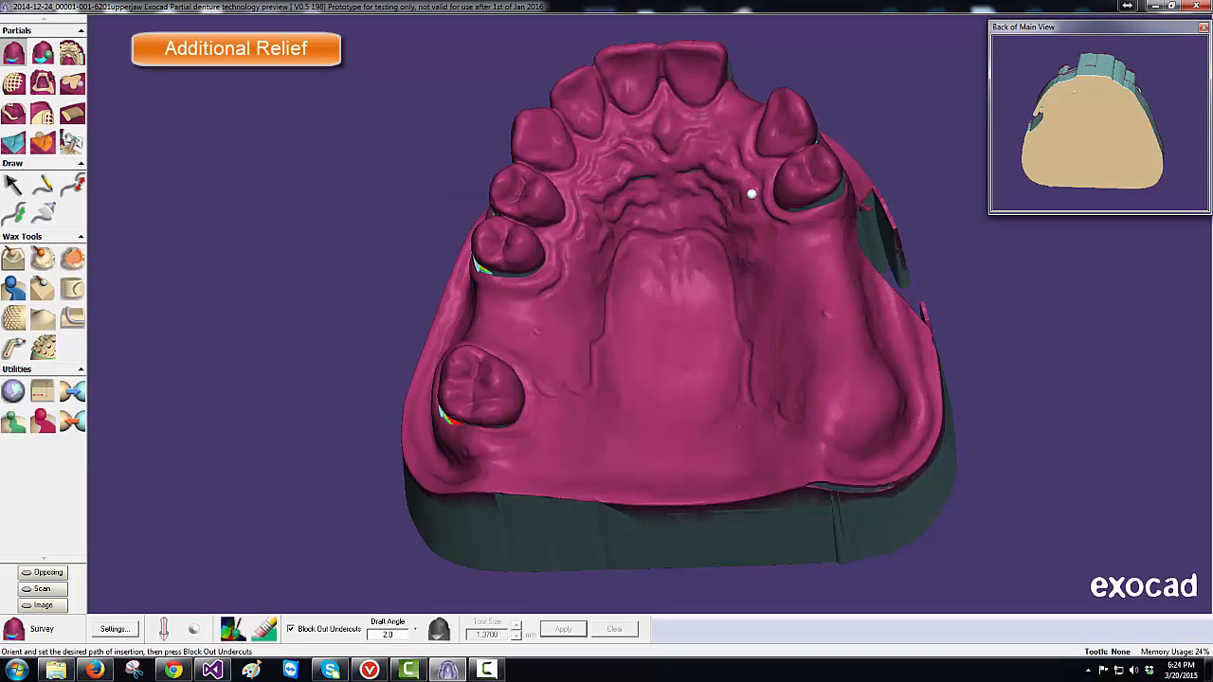
Step: Smooth the palatal folds and ridge spots with the wider-influence mode, Smooth with Mask and a 1.33 mm tool, and convert the added wax to blockout
left_click(47, 266)
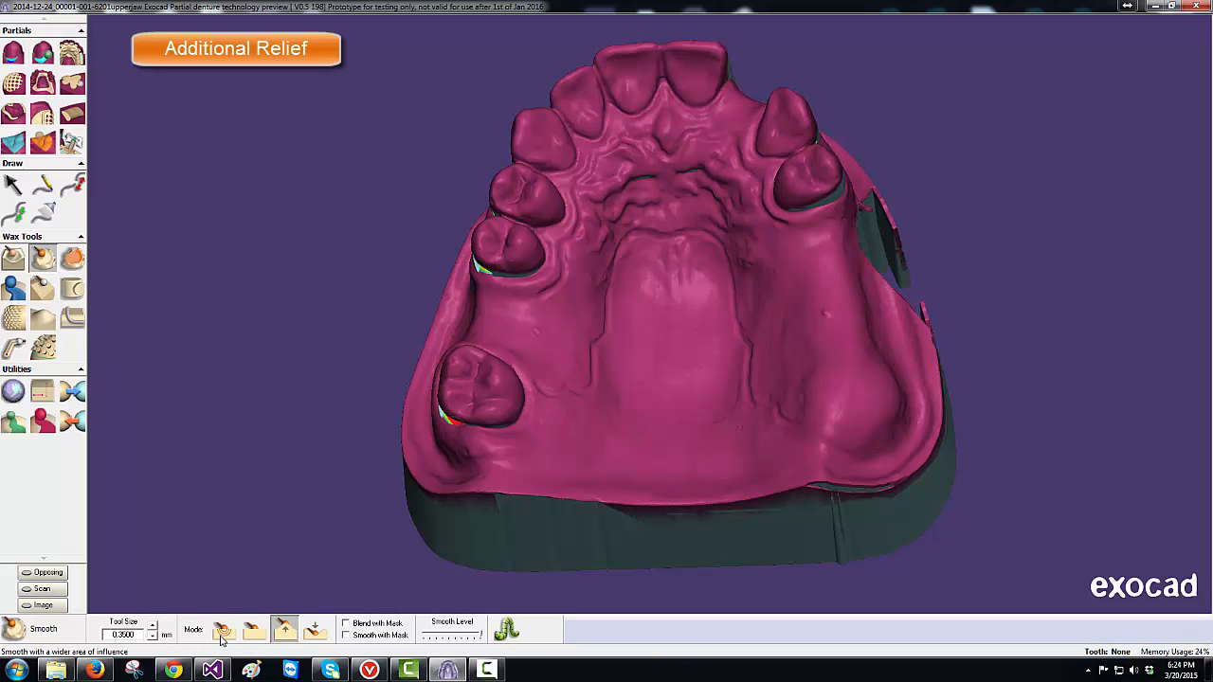
left_click(224, 631)
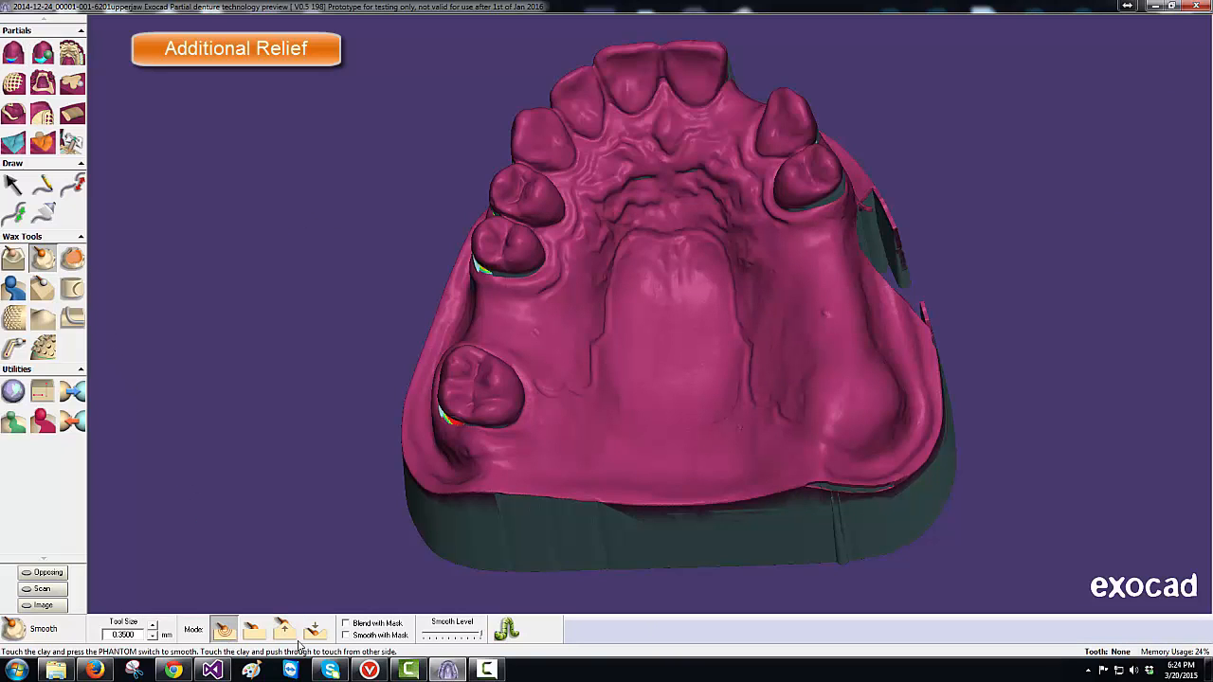
left_click(350, 636)
mouse_move(613, 217)
left_mouse_down()
mouse_move(702, 185)
mouse_move(725, 204)
left_mouse_up()
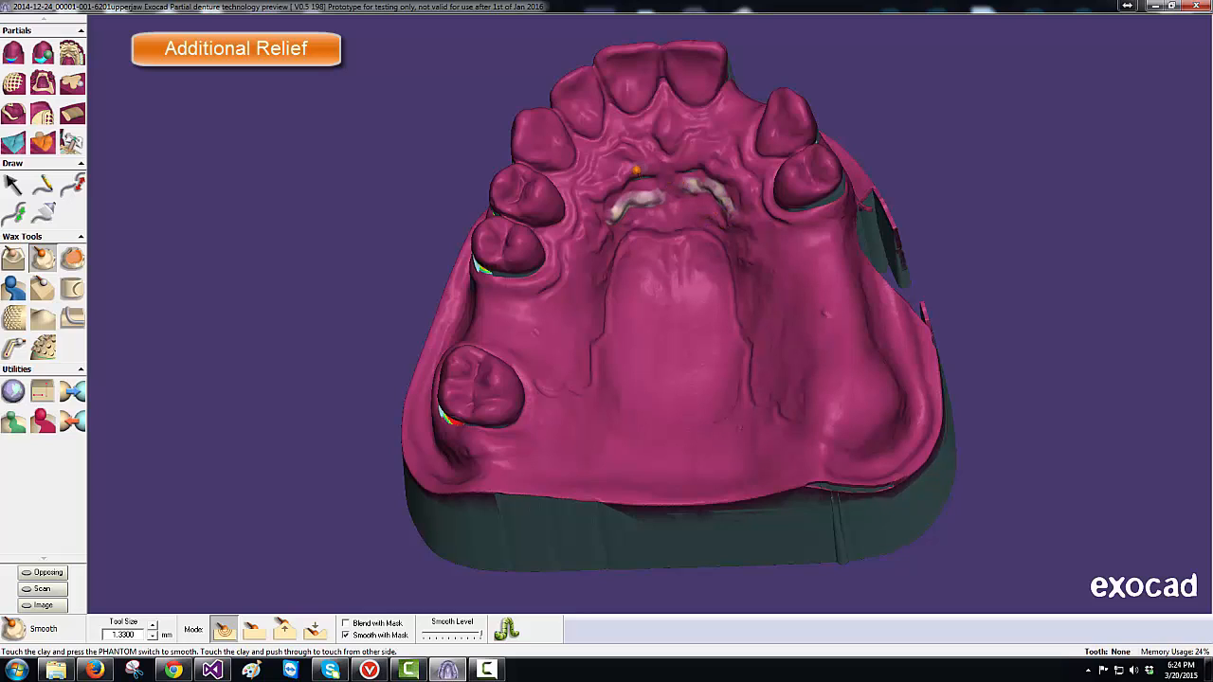
mouse_move(610, 190)
left_mouse_down()
mouse_move(596, 193)
mouse_move(599, 250)
left_mouse_up()
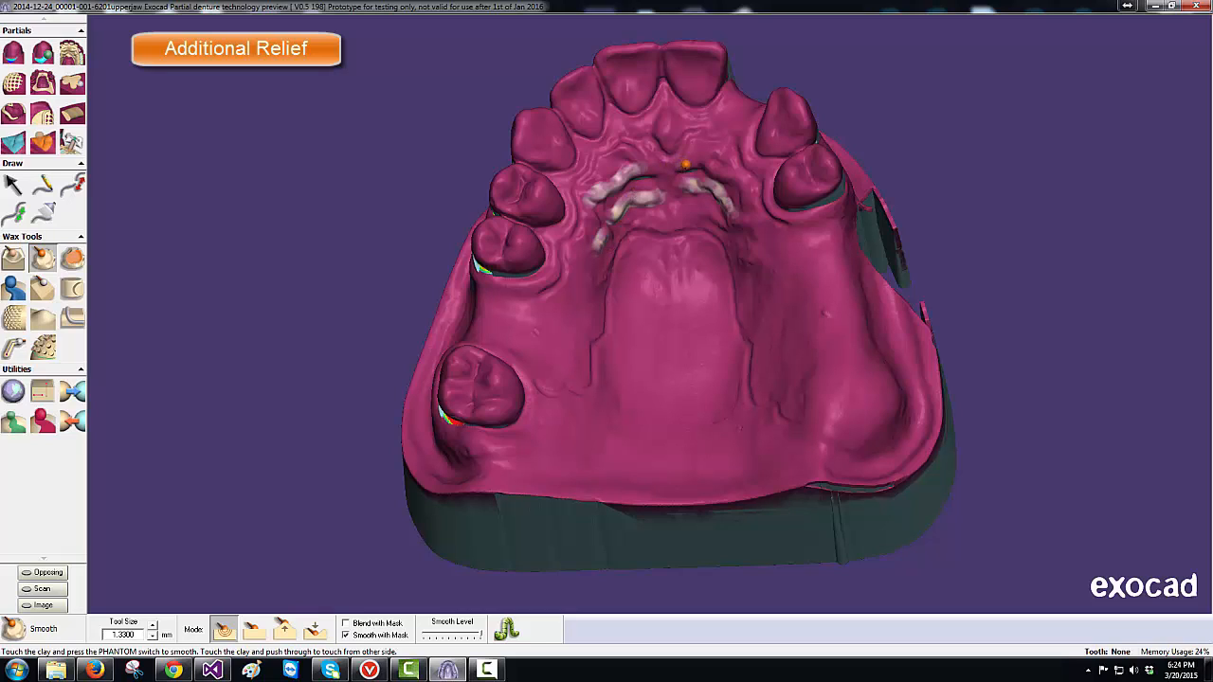
mouse_move(685, 165)
left_mouse_down()
mouse_move(740, 184)
mouse_move(750, 209)
left_mouse_up()
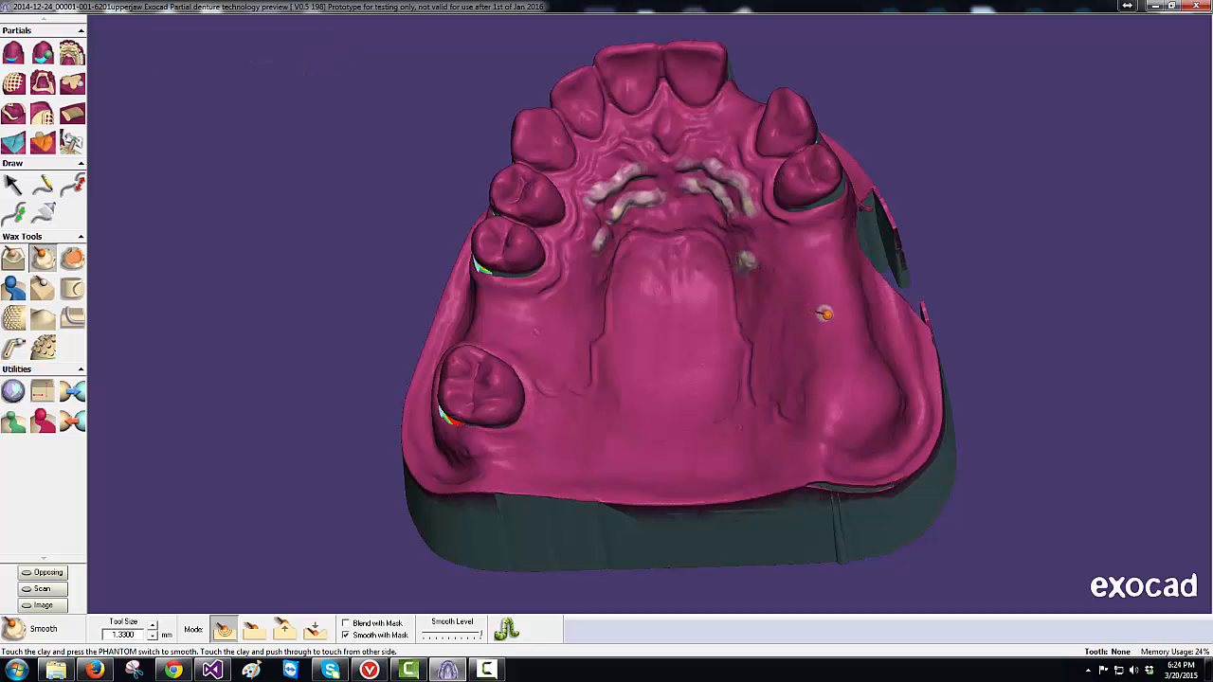
left_click(537, 334)
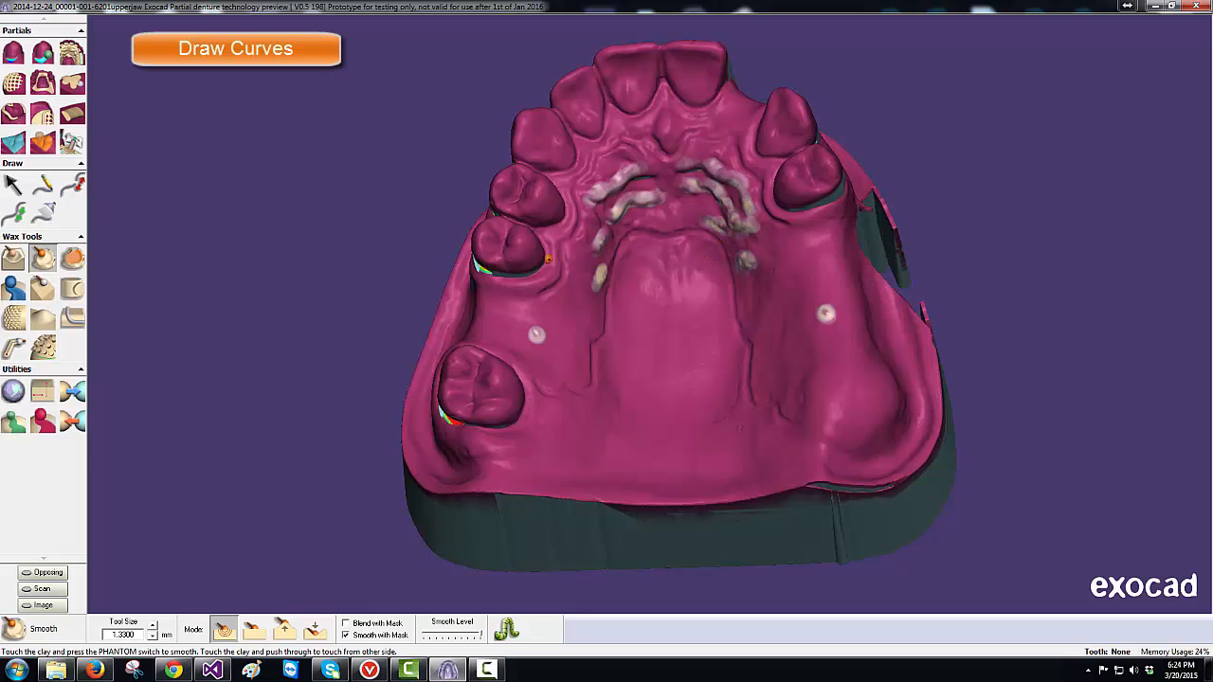
left_click(77, 401)
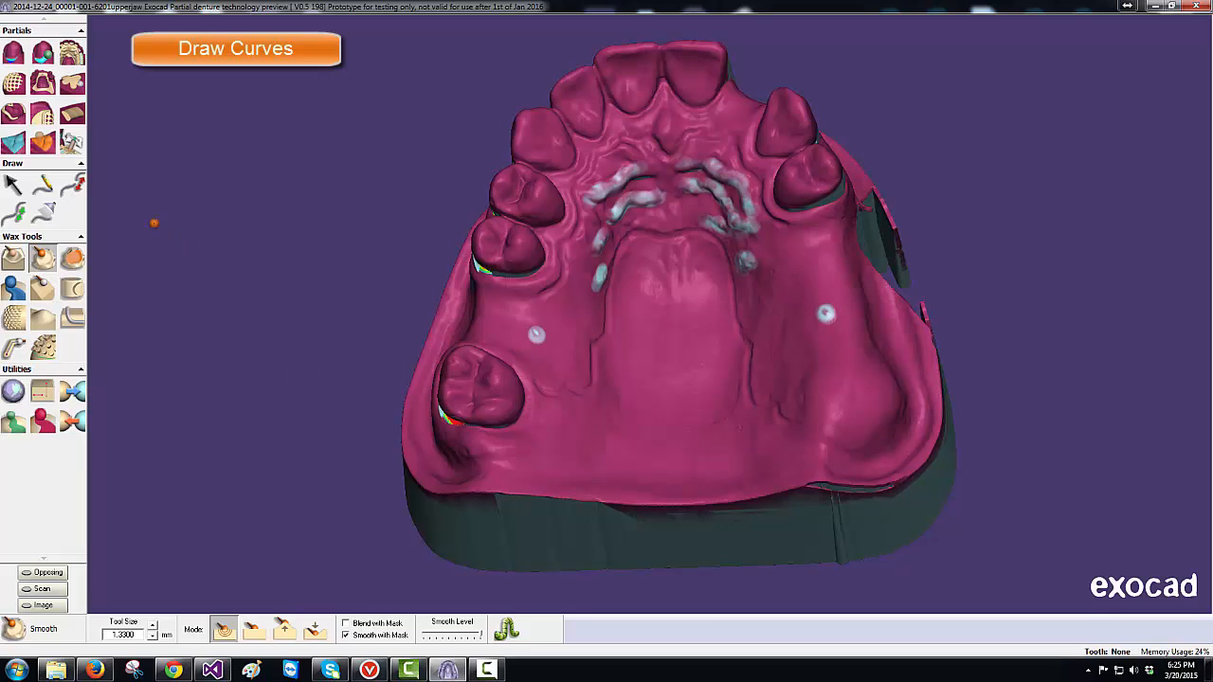
Step: Draw a clasp curve around the isolated molar, ending at its exposed retention undercut
left_click(45, 185)
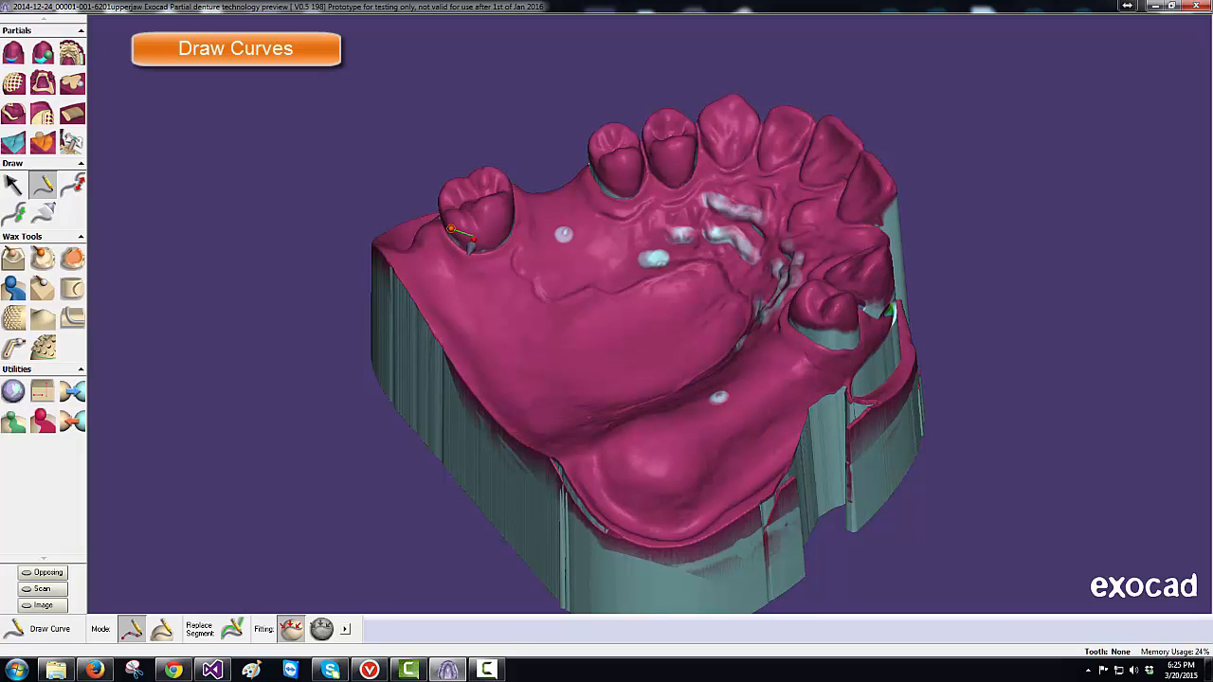
left_click(498, 224)
left_click(511, 209)
right_click_drag(505, 212, 505, 212)
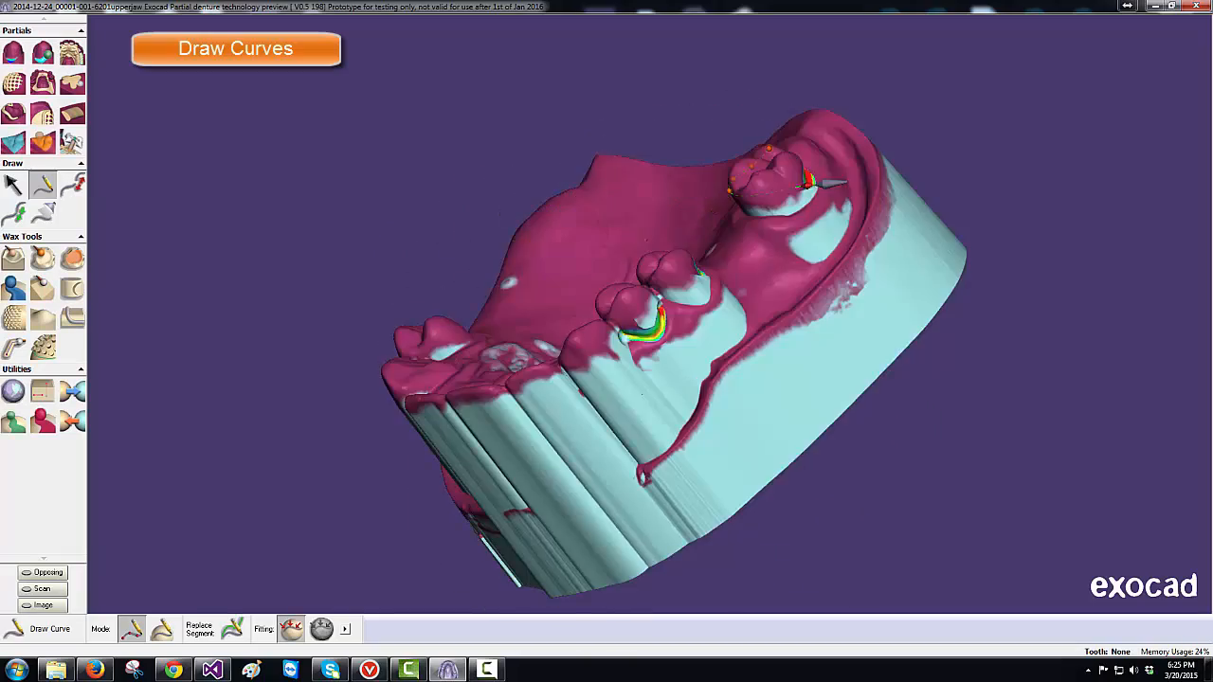
left_click(742, 201)
left_click(815, 175)
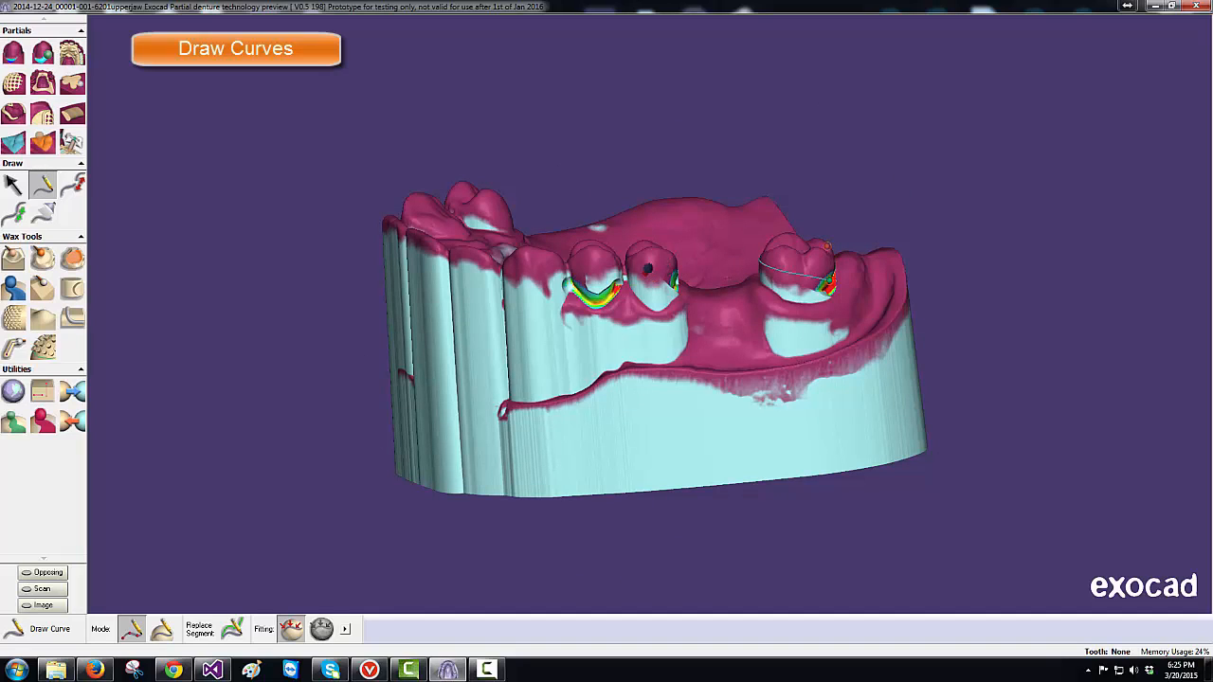
Step: Draw a three-point clasp curve across the cheek side of the rear premolar into its exposed undercut
left_click(628, 264)
left_click(650, 271)
double_click(676, 281)
Step: Draw an approach-arm curve from the gap behind the premolars, low along the cheek-side gum, up to the front premolar's undercut
left_click(704, 312)
left_click(699, 329)
left_click(671, 342)
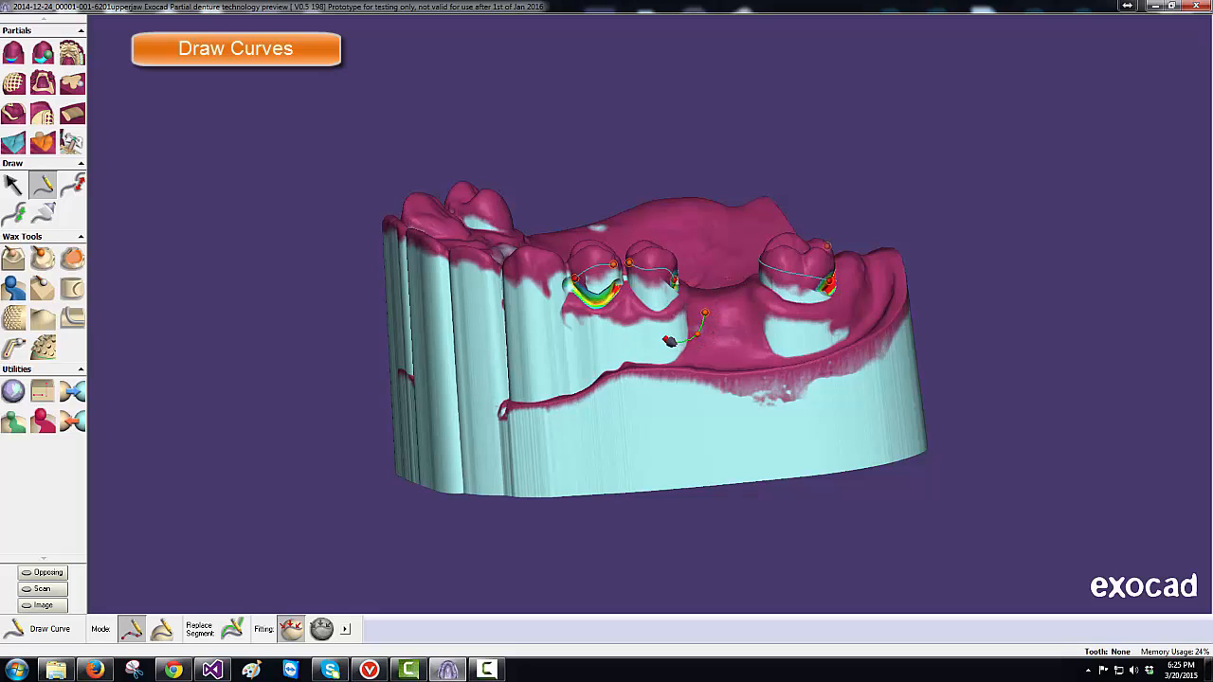
left_click(648, 336)
left_click(624, 343)
left_click(597, 344)
left_click(594, 295)
Step: Draw an approach-arm curve on the opposite side, from the edentulous ridge along the gum and up into the canine's undercut
right_click_drag(690, 391, 686, 393)
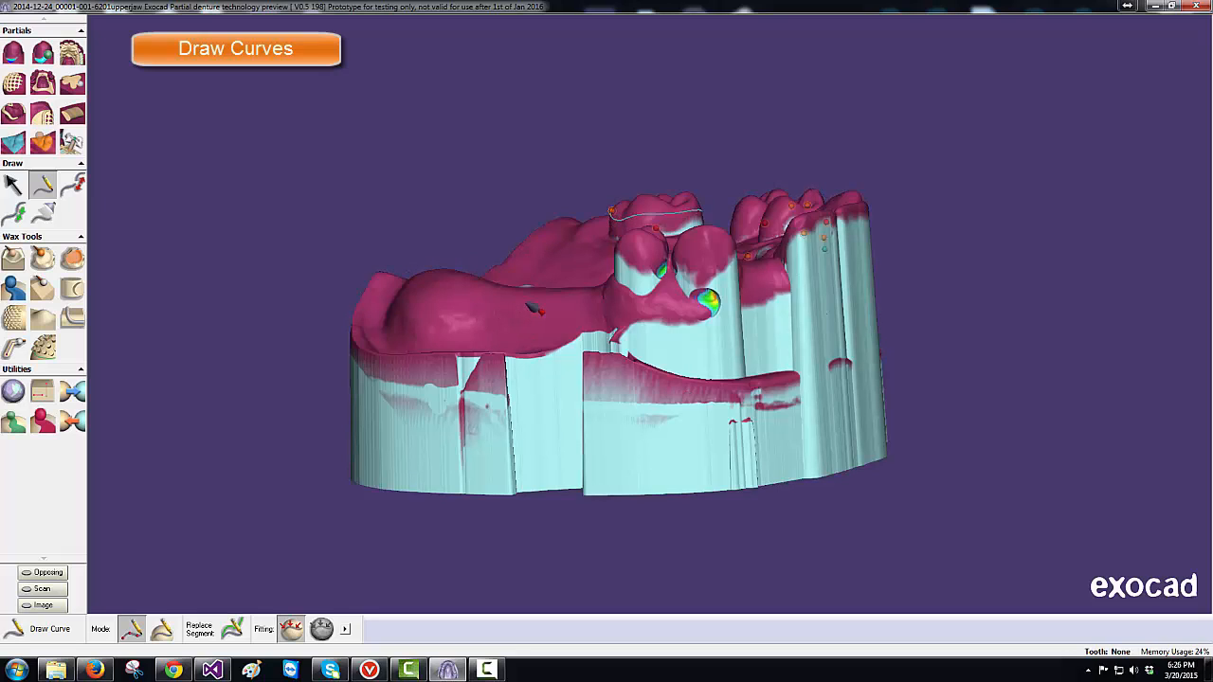
left_click(550, 307)
left_click(558, 326)
left_click(579, 325)
left_click(598, 316)
left_click(631, 312)
left_click(654, 323)
left_click(673, 332)
double_click(707, 301)
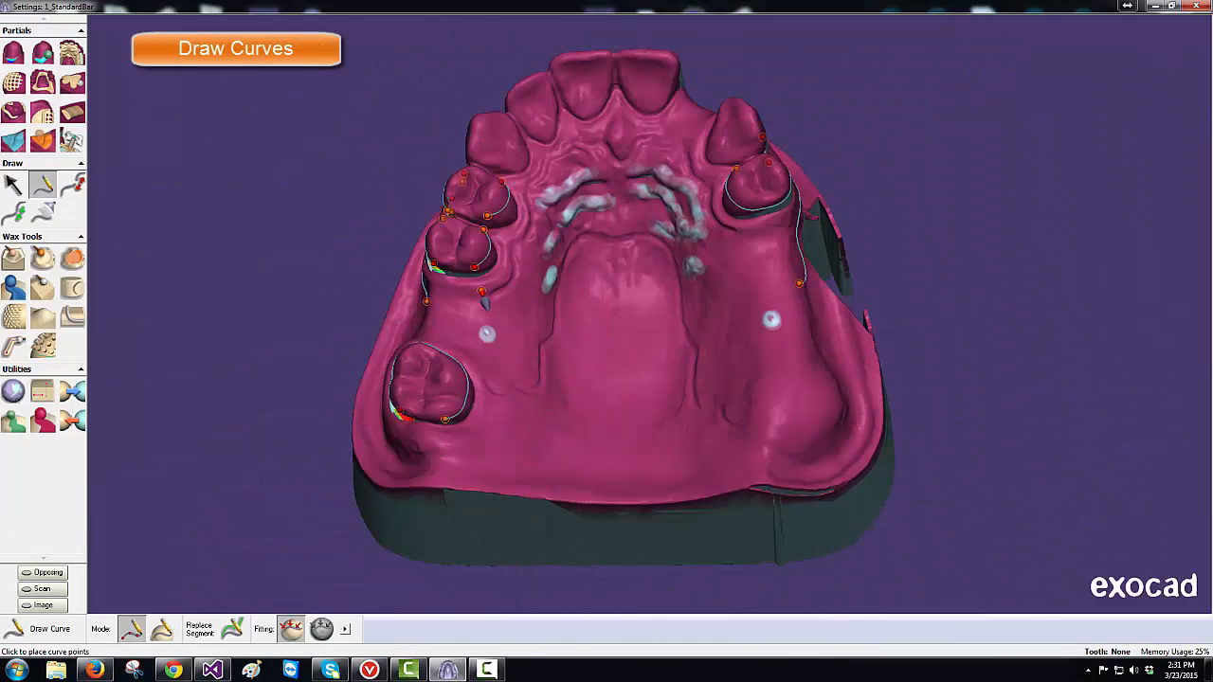
Step: Draw a closed horseshoe-shaped major connector outline across the palate, following the inner sides of the teeth and reaching back along both ridges
left_click(483, 293)
left_click(473, 349)
left_click(476, 378)
left_click(493, 390)
left_click(491, 394)
left_click(509, 398)
left_click(516, 391)
left_click(525, 396)
left_click(539, 394)
left_click(547, 385)
left_click(547, 364)
left_click(554, 353)
left_click(559, 338)
left_click(560, 326)
left_click(563, 305)
left_click(564, 286)
left_click(569, 269)
left_click(576, 255)
left_click(584, 245)
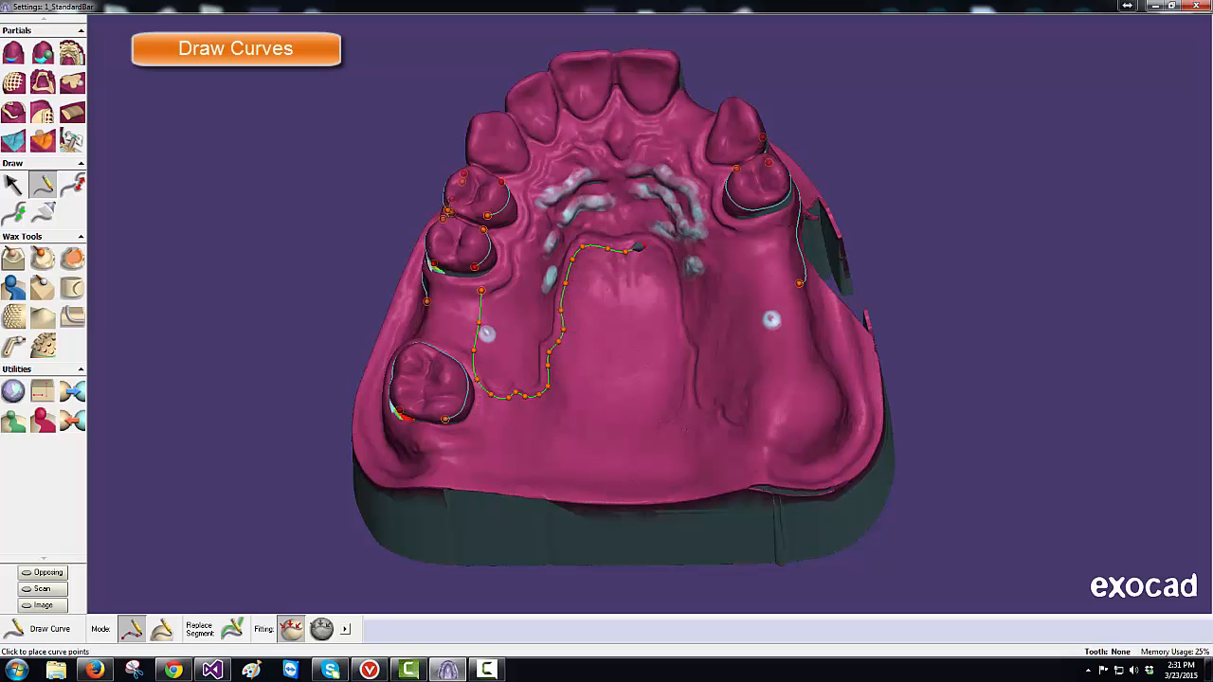
left_click(653, 248)
left_click(667, 263)
left_click(670, 284)
left_click(673, 308)
left_click(679, 331)
left_click(684, 353)
left_click(687, 375)
left_click(688, 396)
left_click(701, 414)
left_click(720, 423)
left_click(744, 429)
left_click(751, 408)
left_click(747, 374)
left_click(742, 327)
left_click(738, 285)
left_click(736, 229)
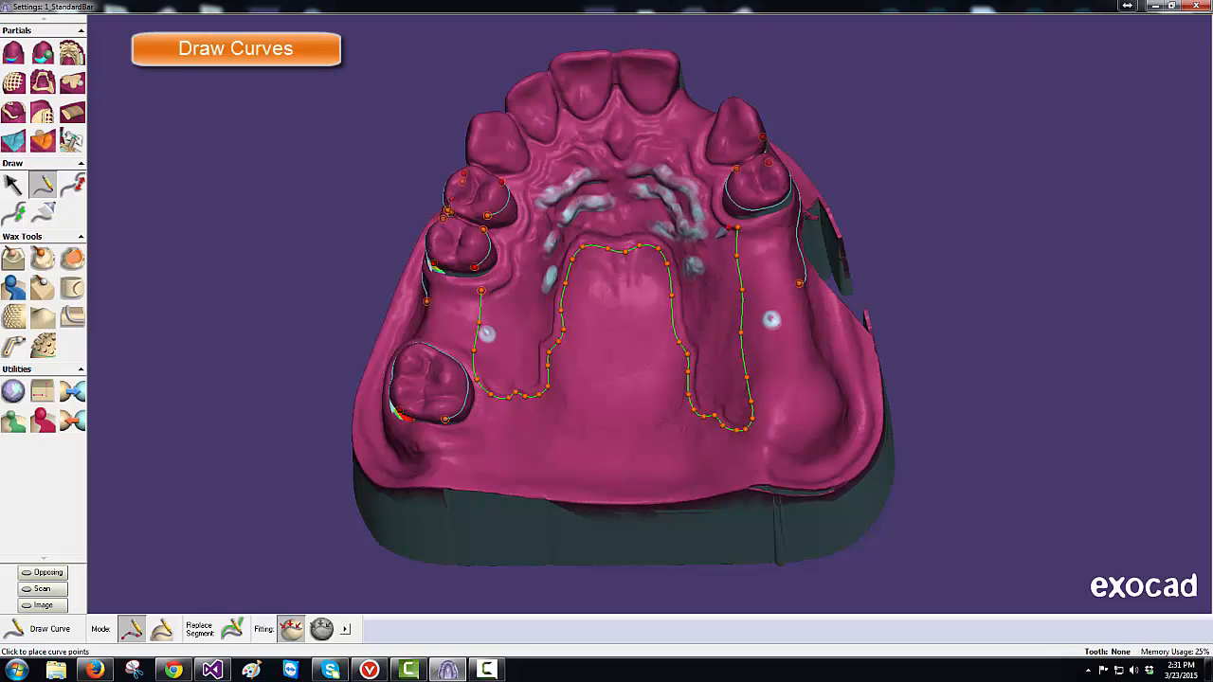
left_click(715, 202)
left_click(706, 180)
left_click(699, 159)
left_click(695, 142)
left_click(686, 132)
left_click(675, 125)
left_click(664, 123)
left_click(654, 126)
left_click(641, 130)
left_click(632, 140)
left_click(625, 151)
left_click(617, 153)
left_click(612, 147)
left_click(604, 141)
left_click(594, 142)
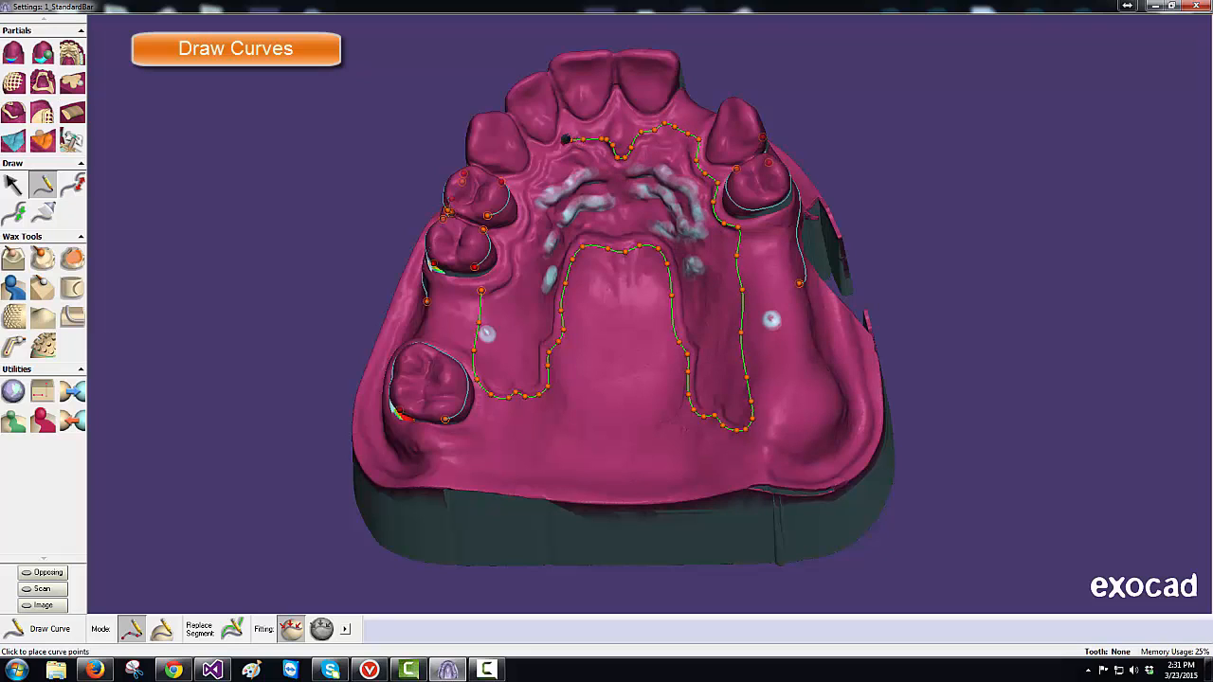
left_click(563, 142)
left_click(552, 147)
left_click(542, 154)
left_click(523, 185)
left_click(525, 199)
left_click(526, 210)
left_click(522, 222)
left_click(517, 230)
left_click(508, 237)
left_click(504, 277)
left_click(483, 292)
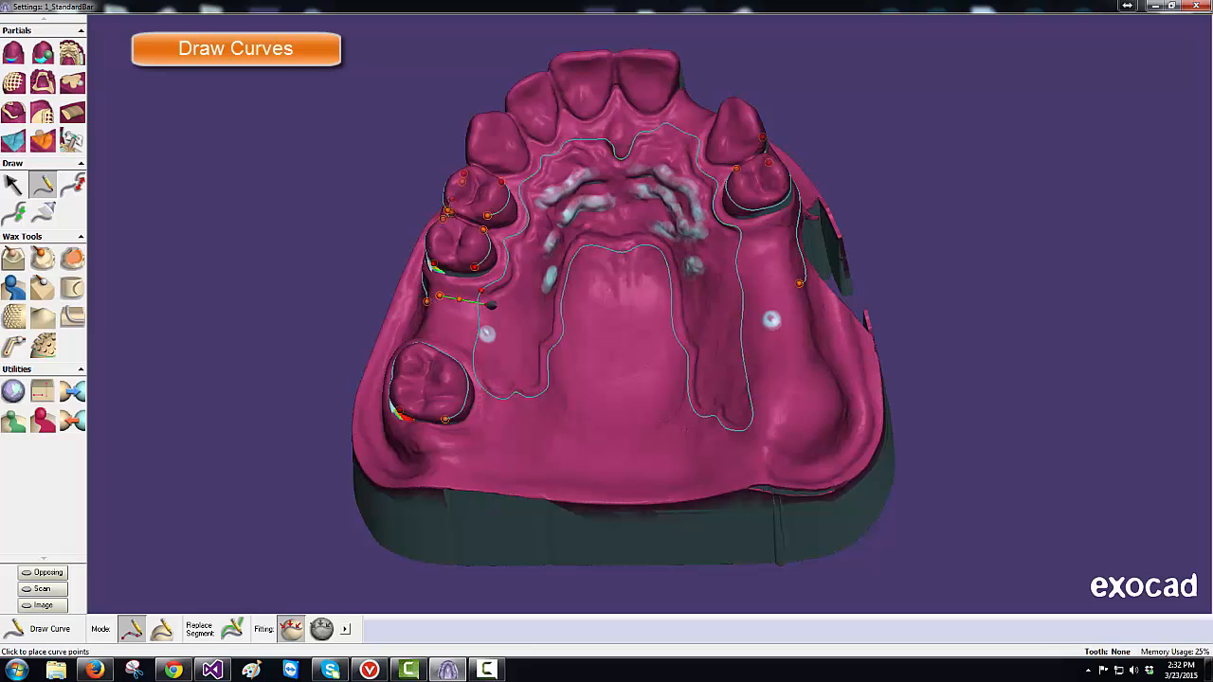
Step: Complete the closed mesh outline in the gap between the rear premolar and the isolated molar, overlapping the connector's edge
left_click(489, 304)
left_click(486, 354)
left_click(427, 336)
left_click(439, 297)
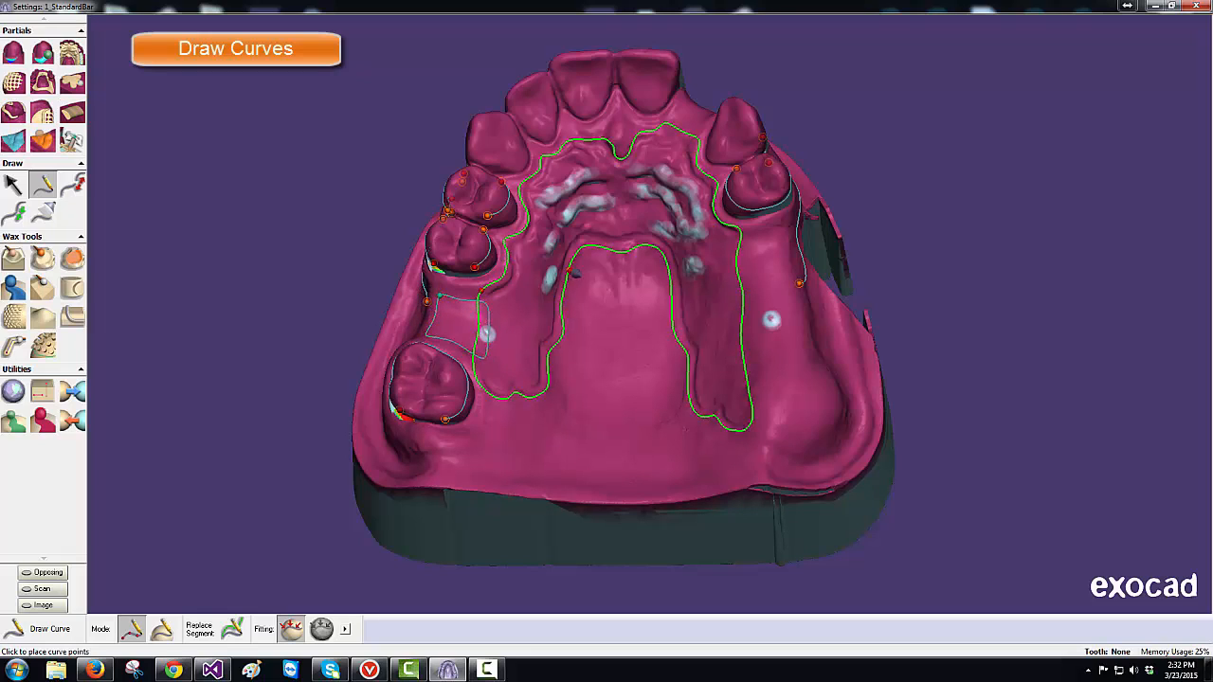
Step: Draw a small closed mesh outline in the front gap between the incisor and the canine, overlapping the connector outline
left_click(684, 101)
left_click(705, 113)
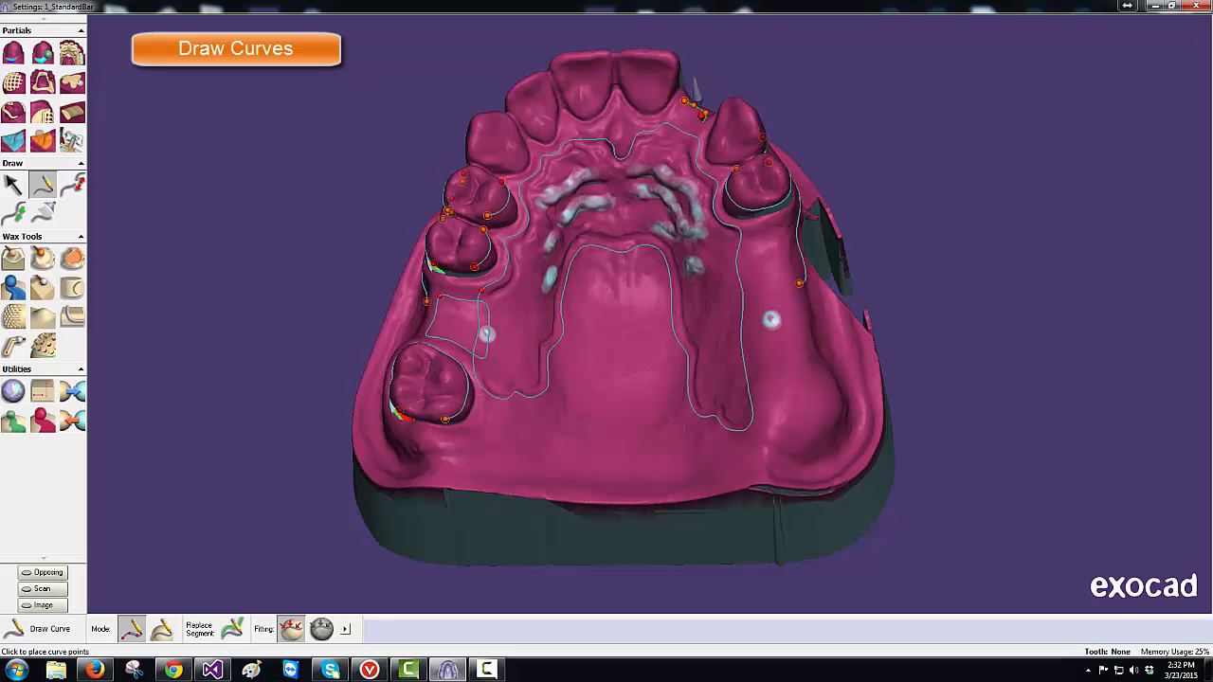
left_click(691, 145)
left_click(684, 101)
Step: Draw a closed mesh outline over the long edentulous ridge behind the single premolar, overlapping the connector's outer edge
left_click(728, 237)
left_click(756, 235)
left_click(777, 231)
left_click(784, 232)
left_click(787, 260)
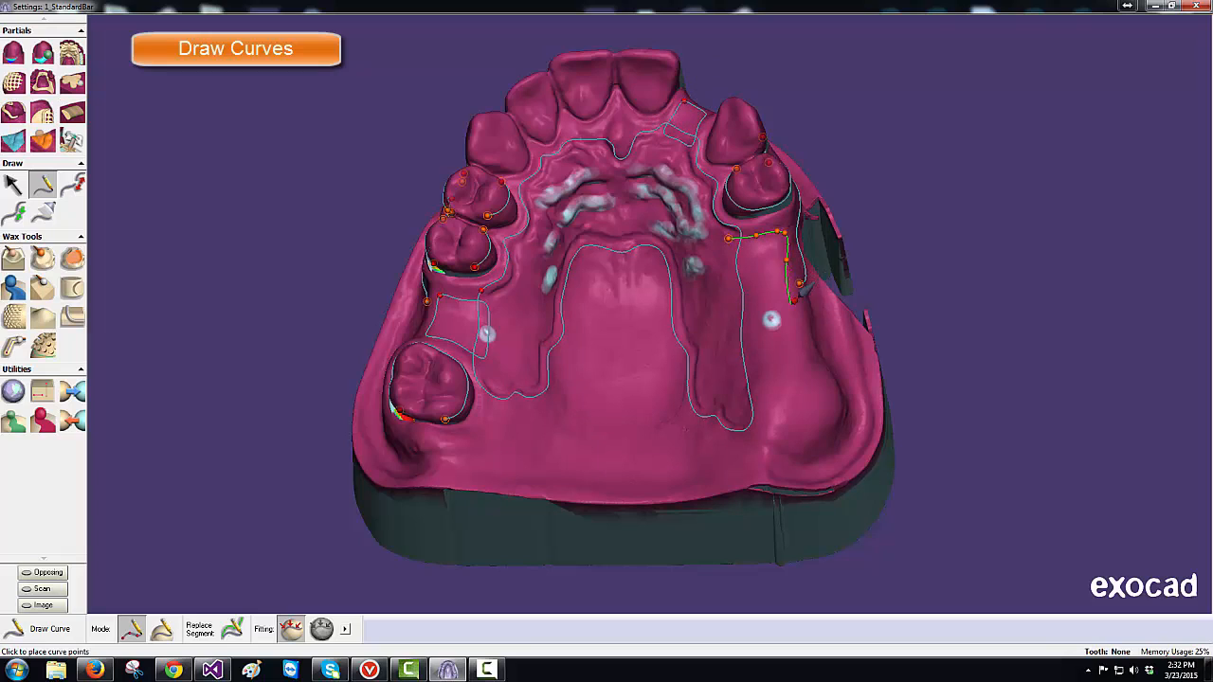
left_click(800, 307)
left_click(800, 336)
left_click(816, 378)
left_click(822, 406)
left_click(796, 424)
left_click(768, 424)
left_click(745, 419)
left_click(738, 389)
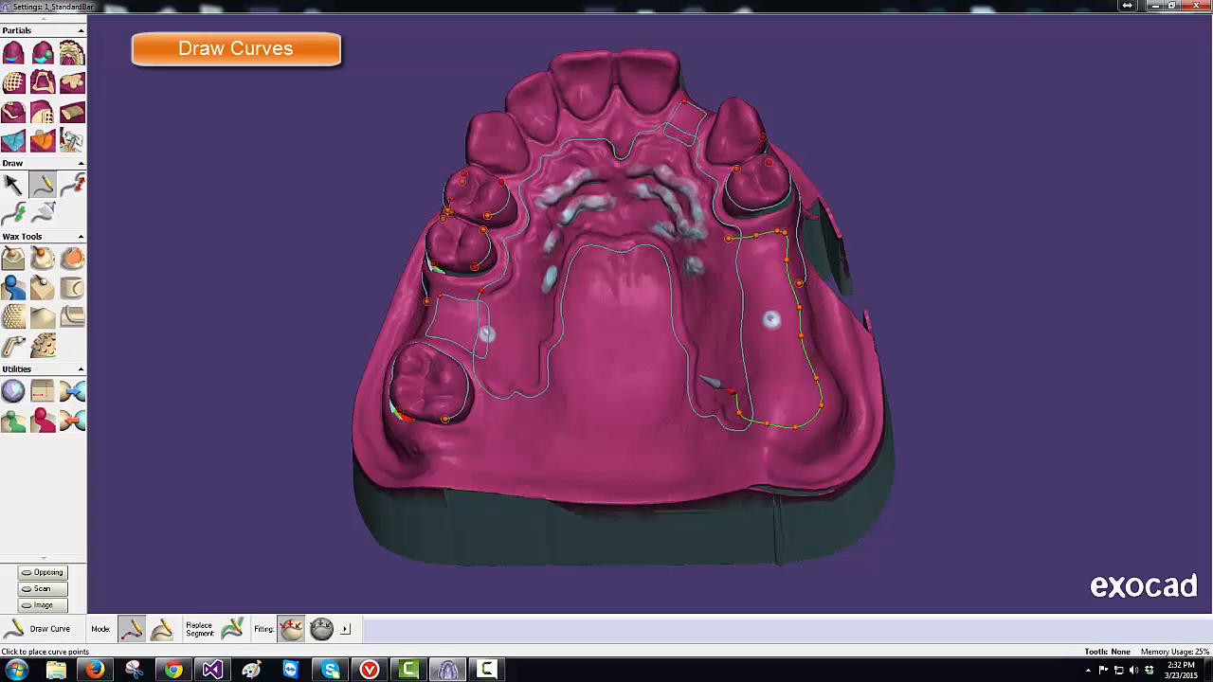
left_click(733, 356)
left_click(731, 324)
left_click(729, 297)
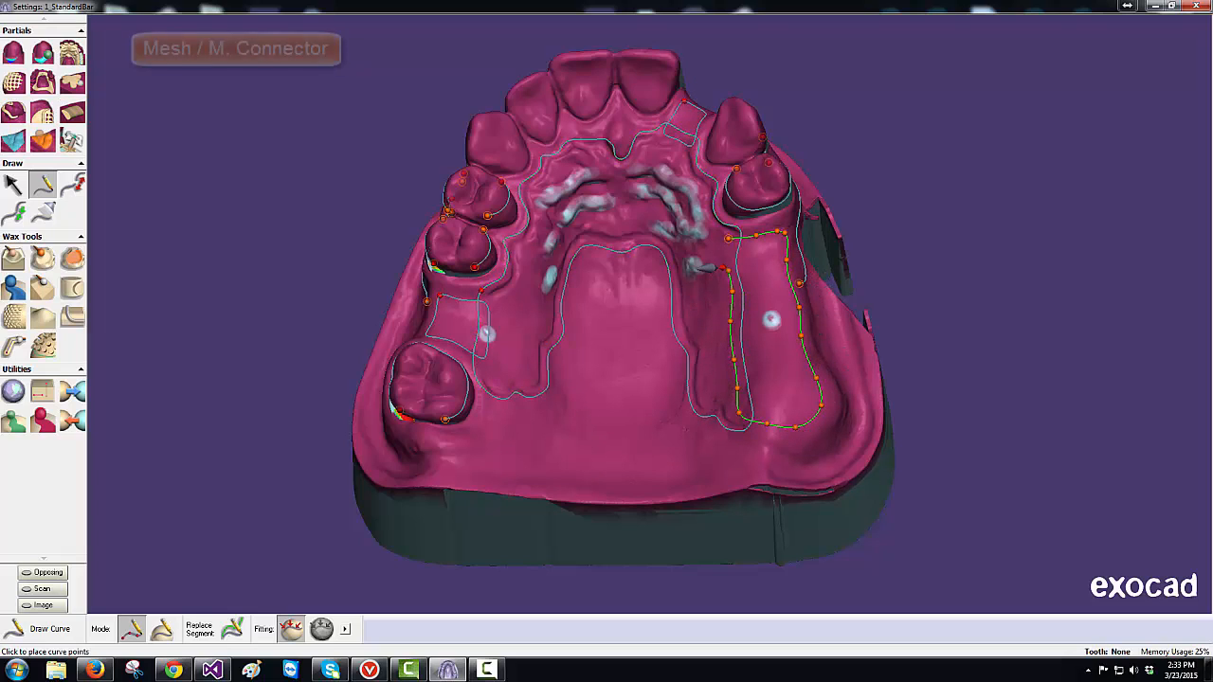
left_click(727, 238)
Step: Draw a small closed tissue support loop inside the rear end of the long saddle's mesh outline
left_click(780, 388)
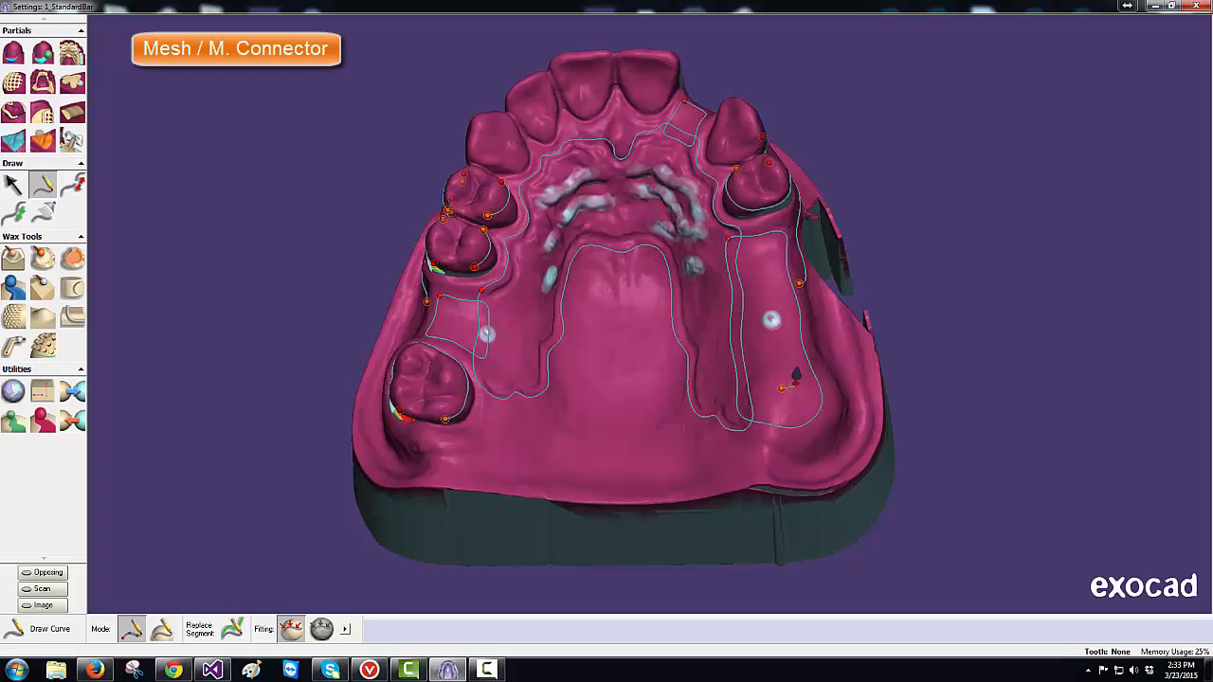
left_click(799, 405)
left_click(787, 411)
left_click(773, 401)
left_click(780, 387)
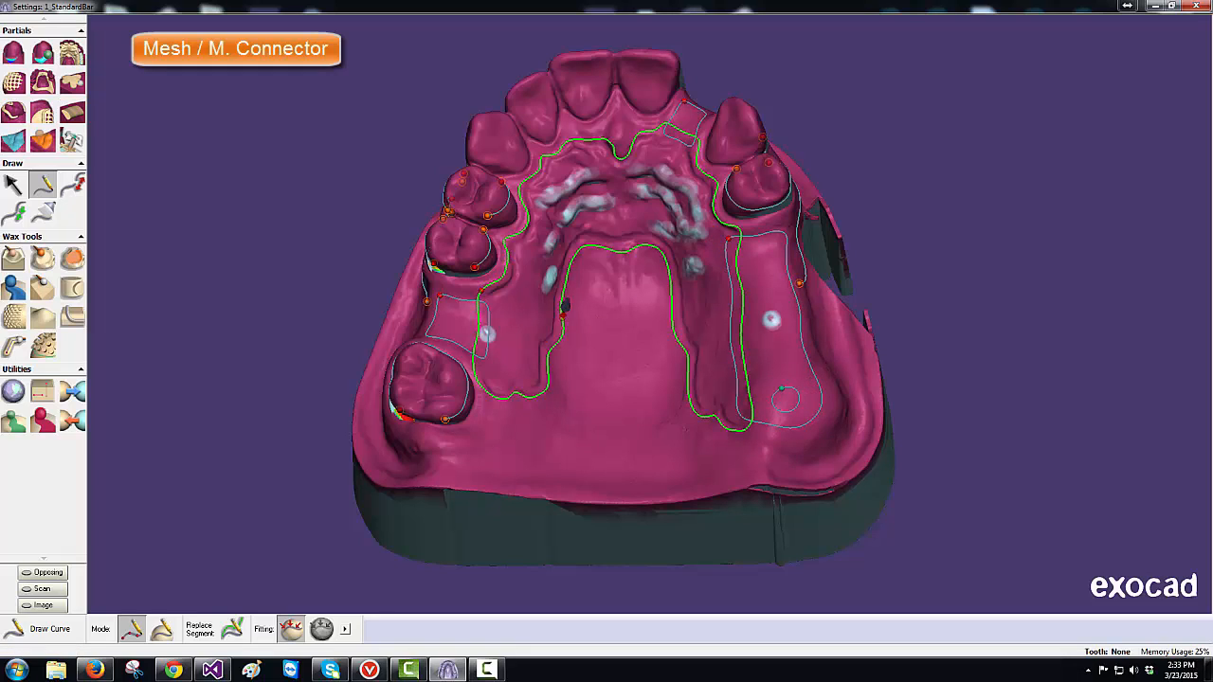
Step: Preview the mesh and major connector from the closed loops and open their settings
left_click(67, 59)
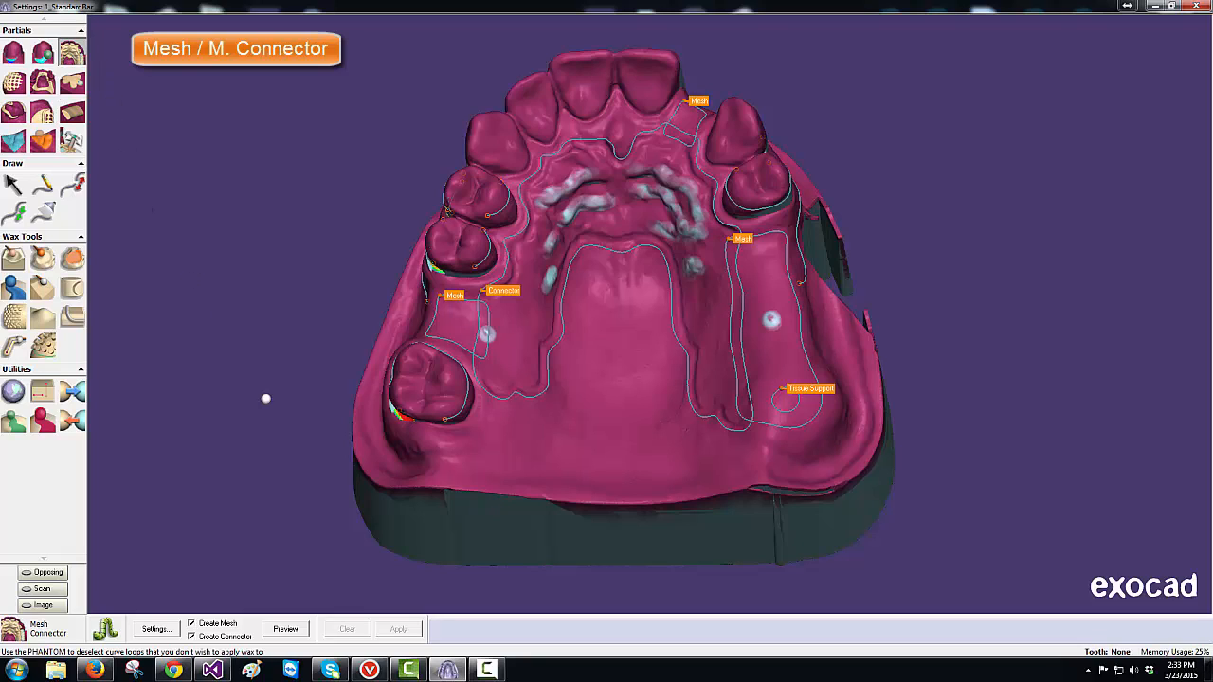
left_click(287, 629)
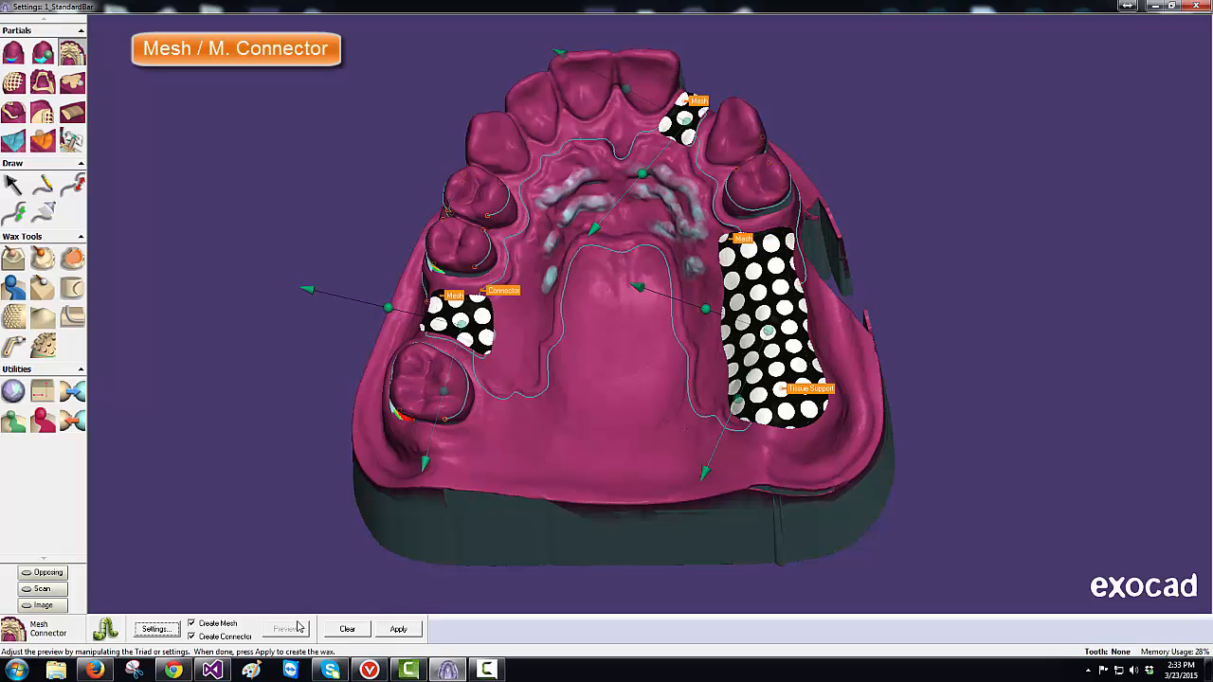
left_click(167, 630)
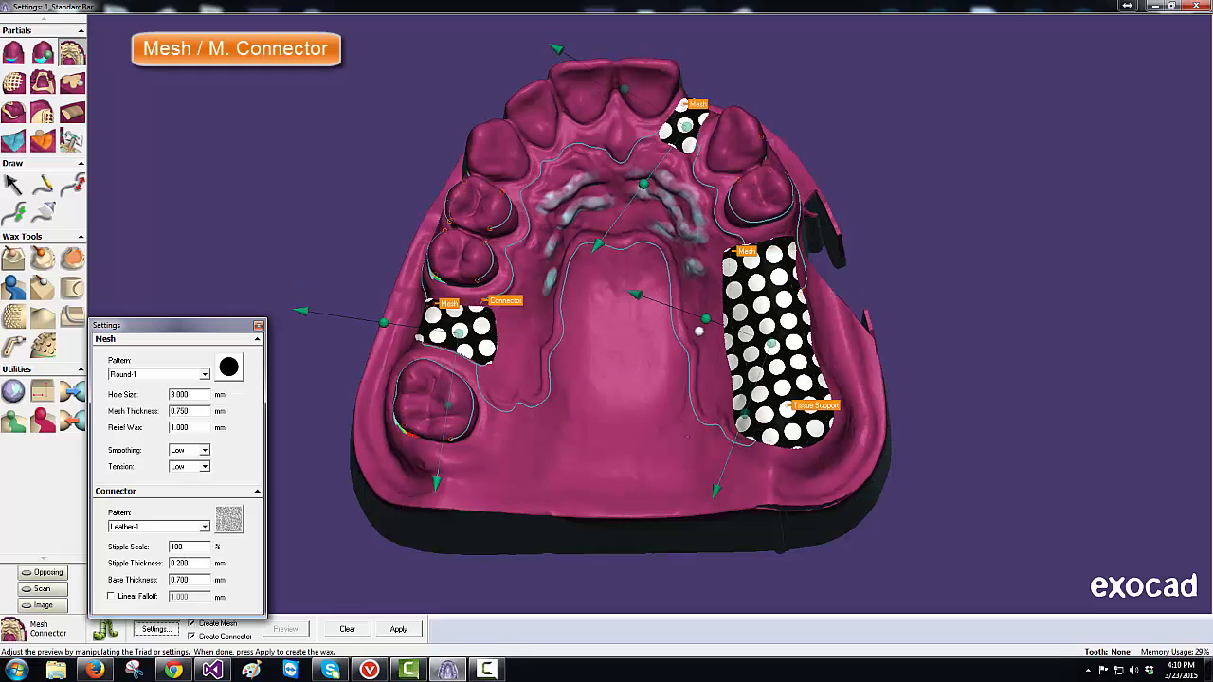
Step: Rotate the hole pattern of the long saddle's mesh counterclockwise, keeping its holes at 3.0 x 3.0 mm
mouse_move(706, 319)
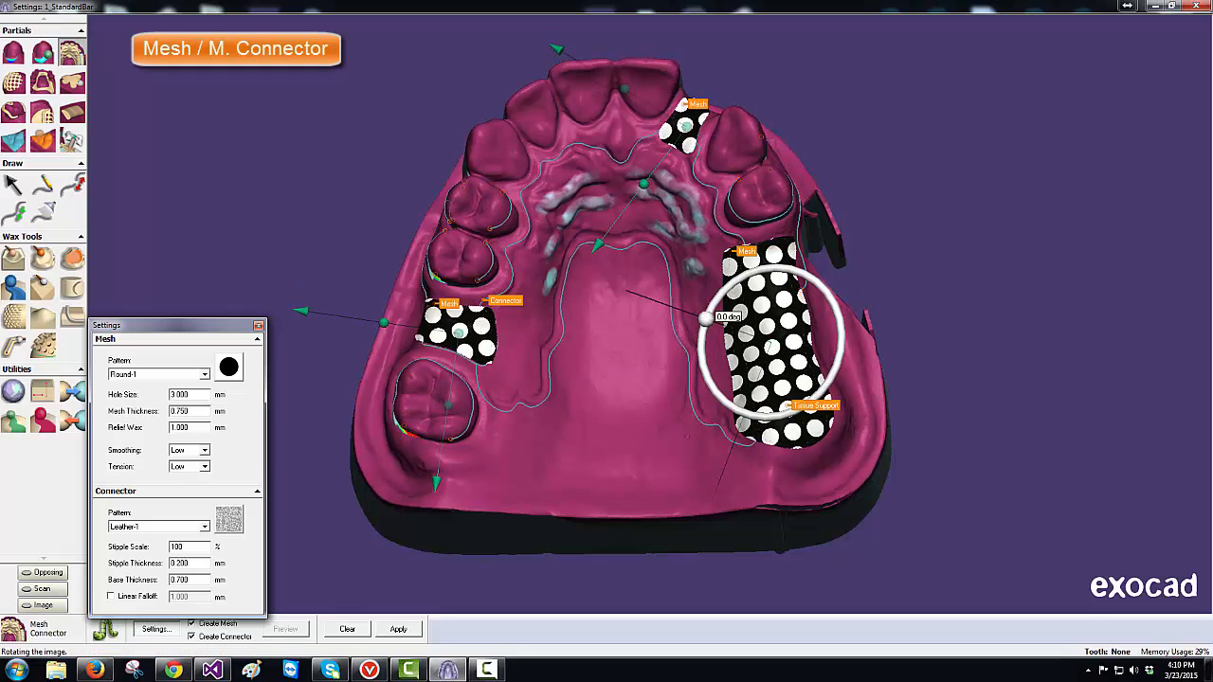
left_click_drag(705, 319, 701, 365)
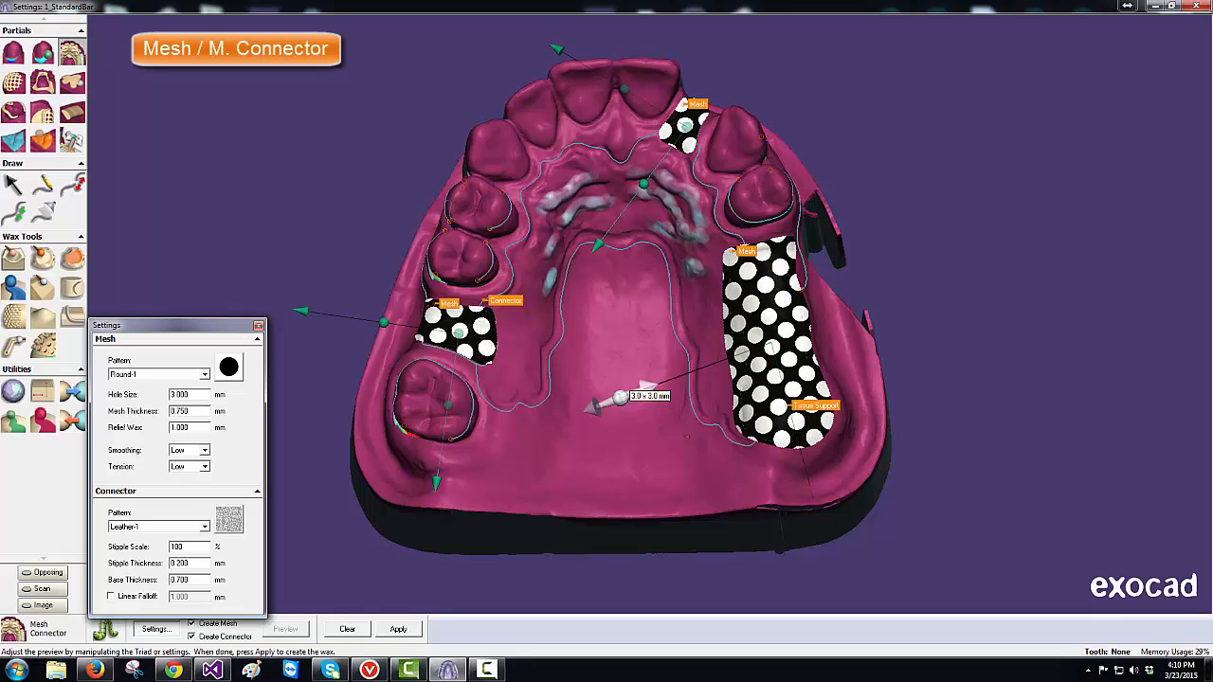
mouse_move(621, 396)
left_mouse_down()
mouse_move(689, 372)
mouse_move(618, 395)
left_mouse_up()
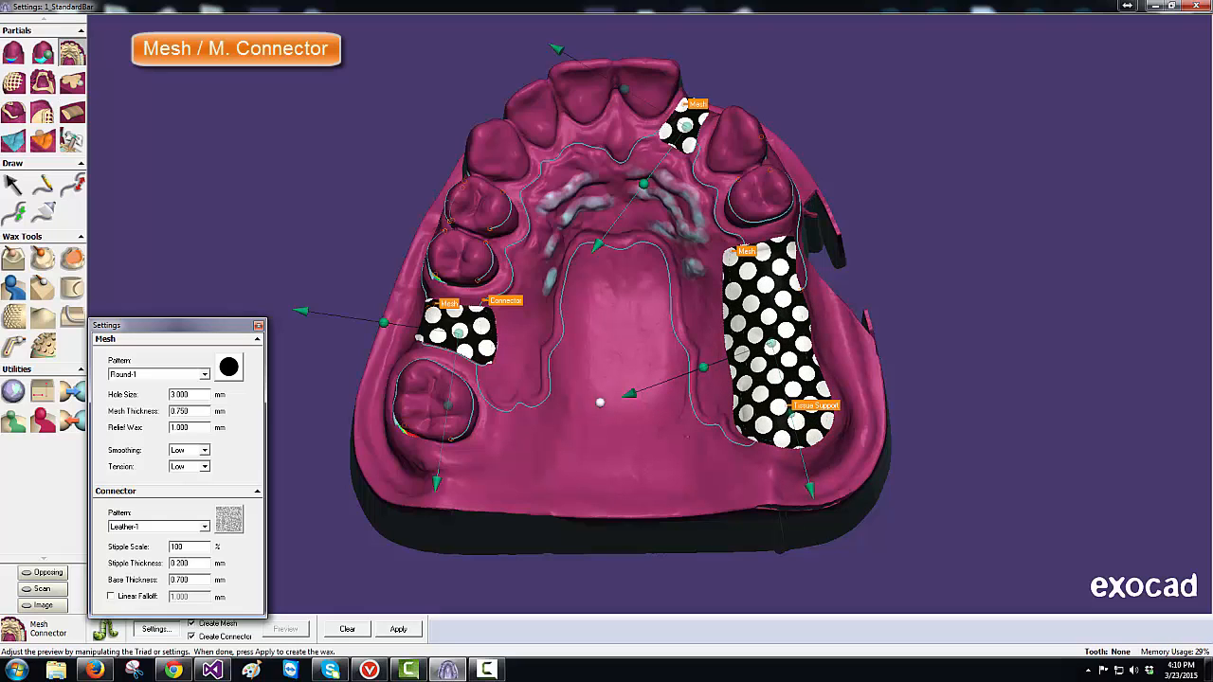
Step: Try the Square-1 mesh pattern and slightly rotate the pattern in the mesh between the premolar and molar
left_click(205, 376)
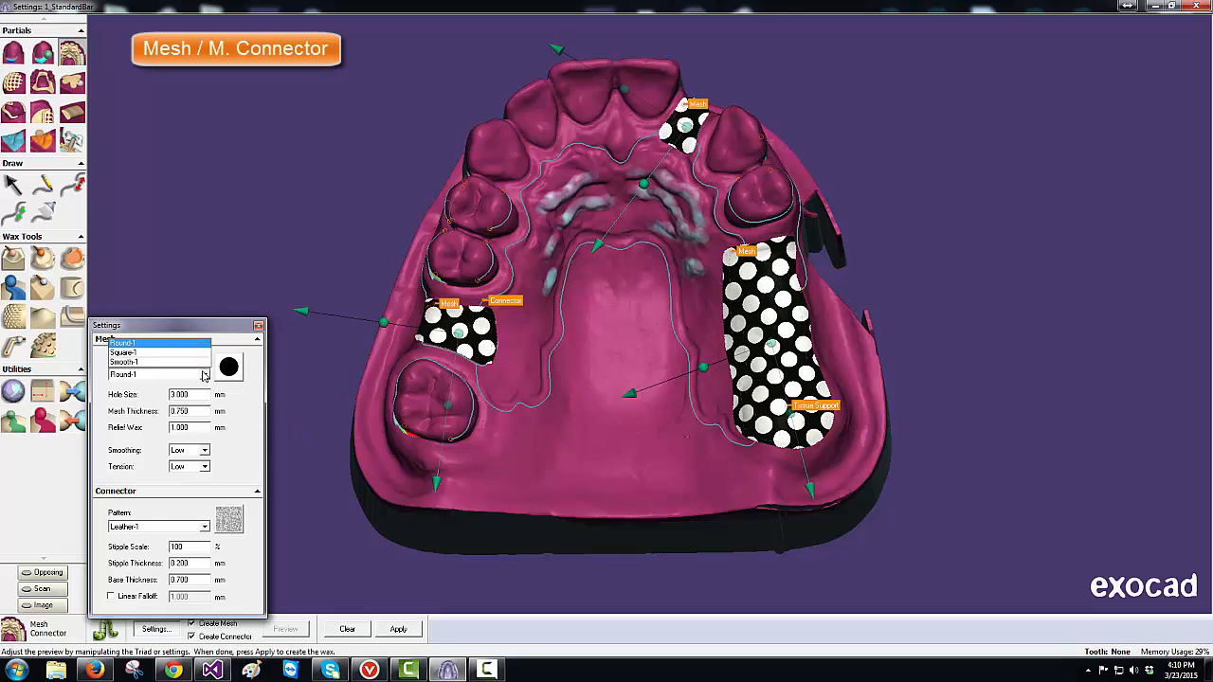
left_click(196, 352)
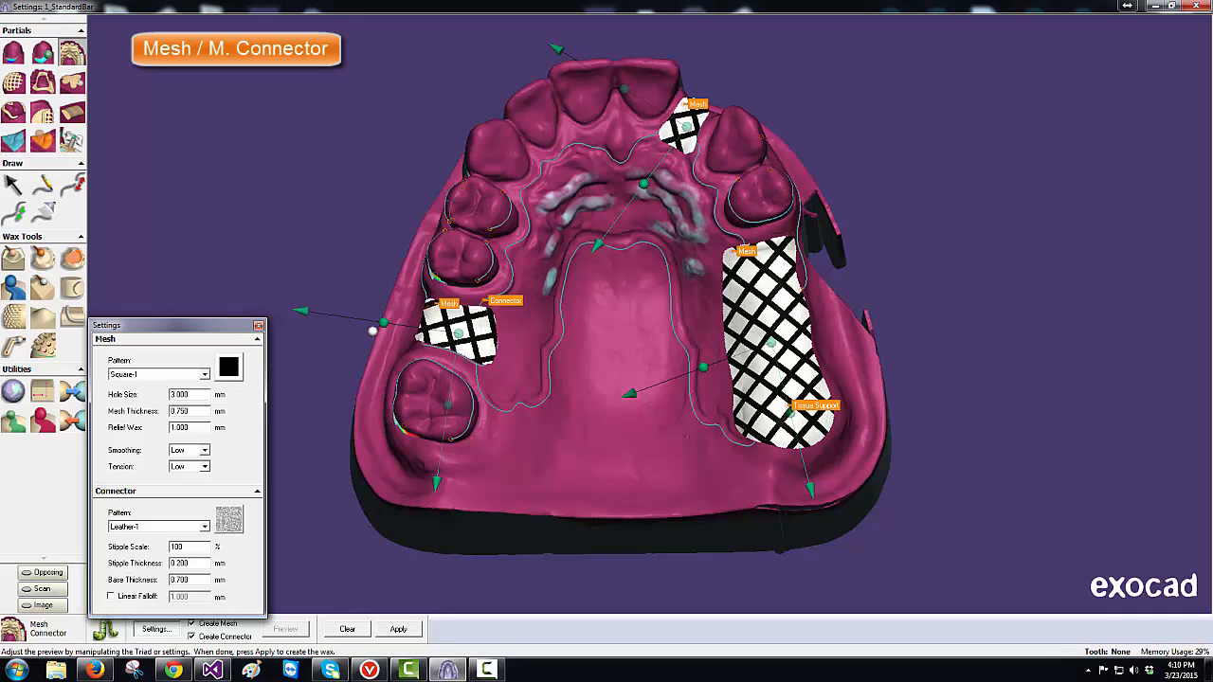
mouse_move(372, 329)
left_mouse_down()
mouse_move(390, 318)
mouse_move(379, 341)
left_mouse_up()
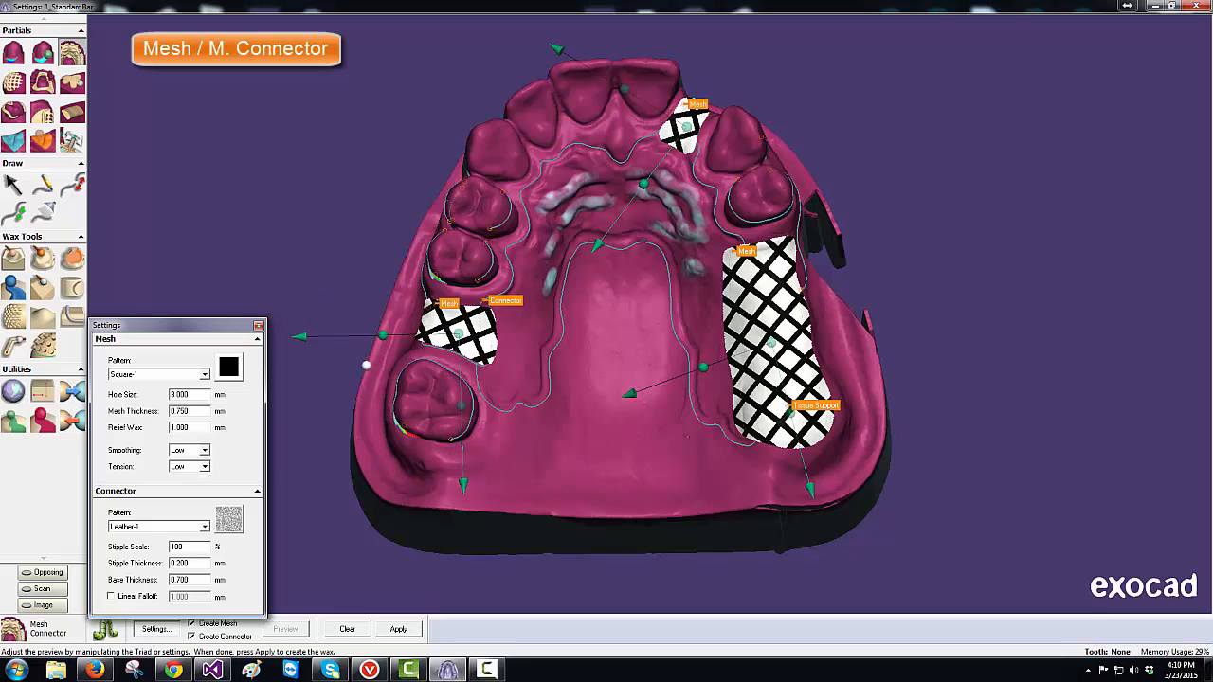
Step: Set the mesh pattern to Round-1 and the connector pattern to Leather-2, and apply both as wax
left_click(205, 376)
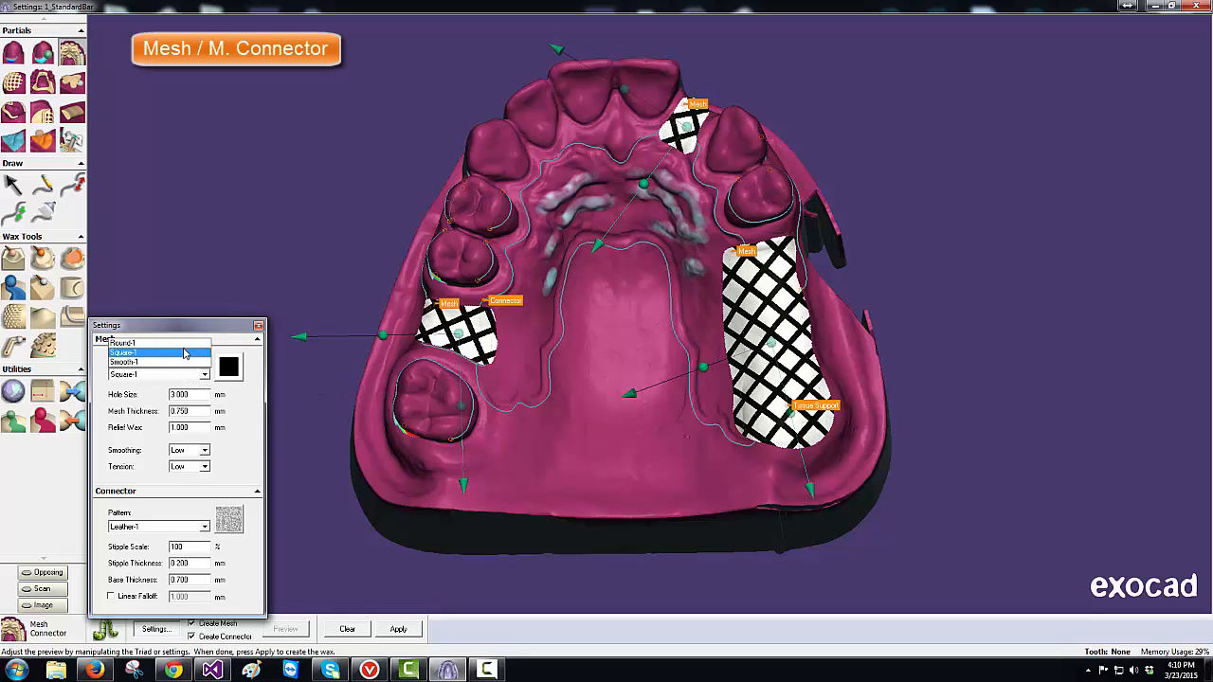
left_click(171, 343)
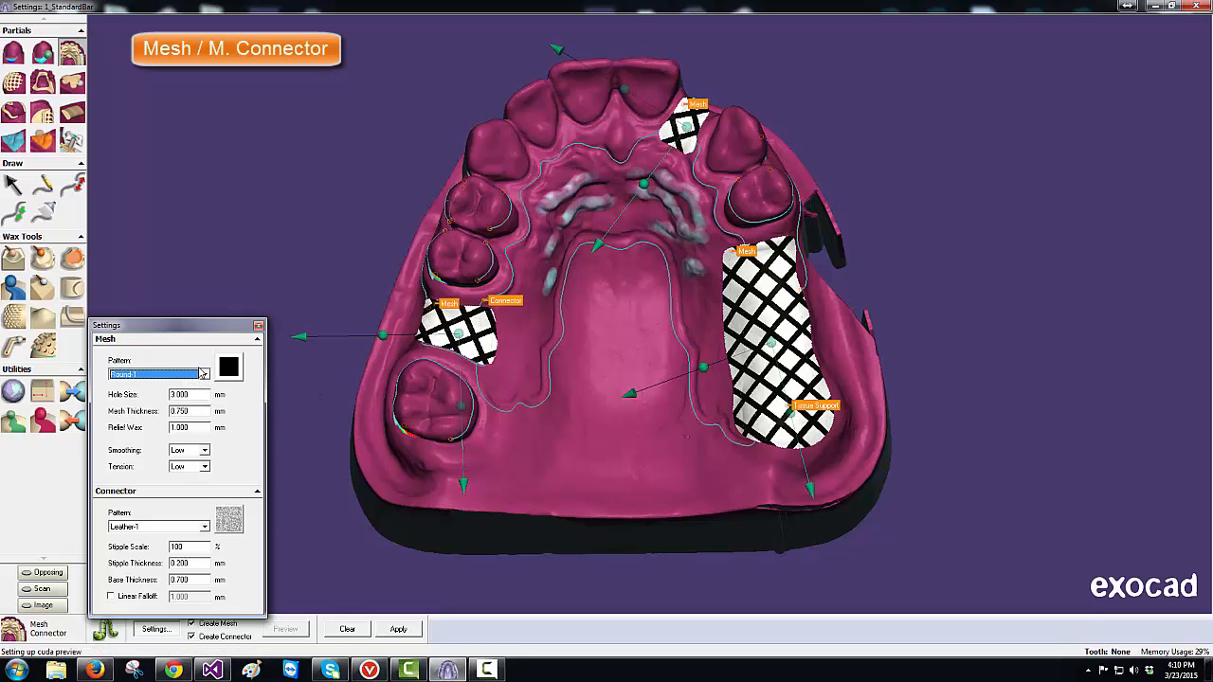
left_click(205, 527)
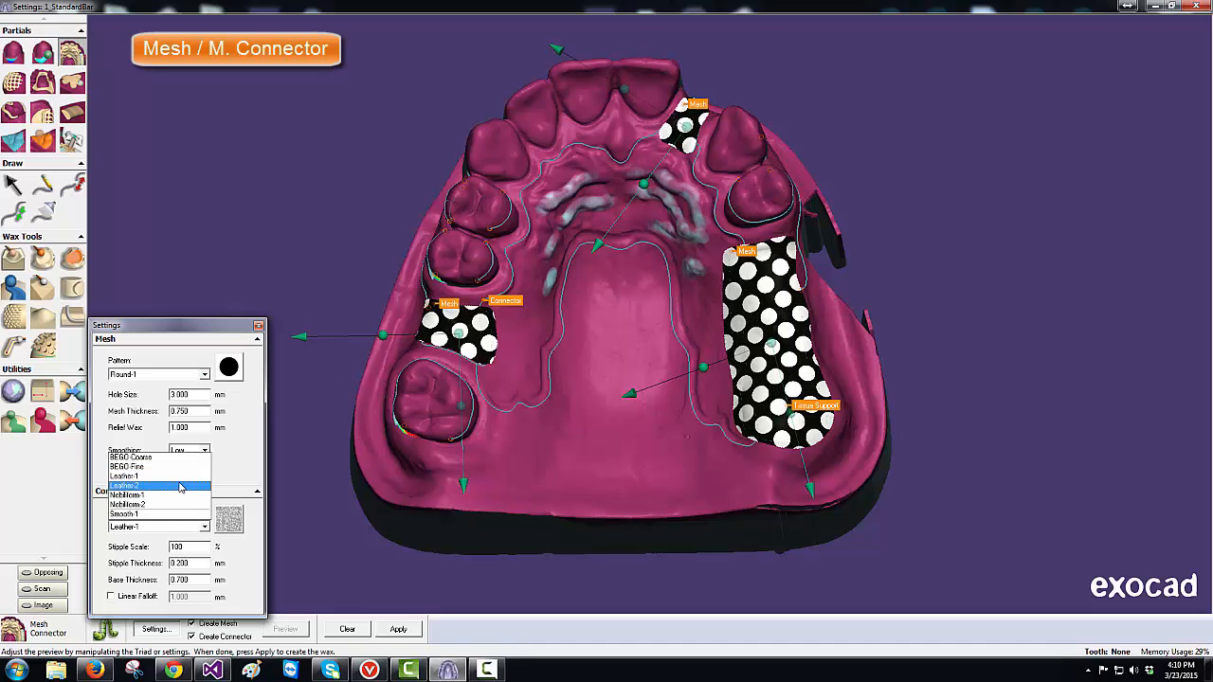
left_click(180, 486)
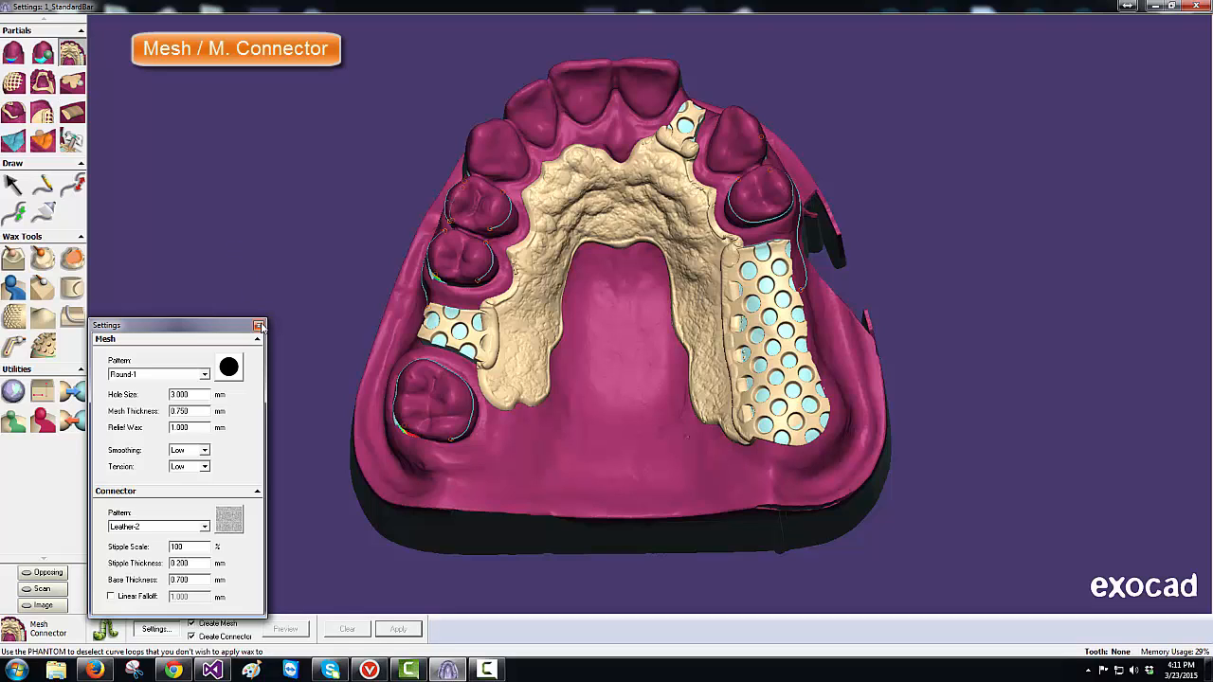
left_click(259, 326)
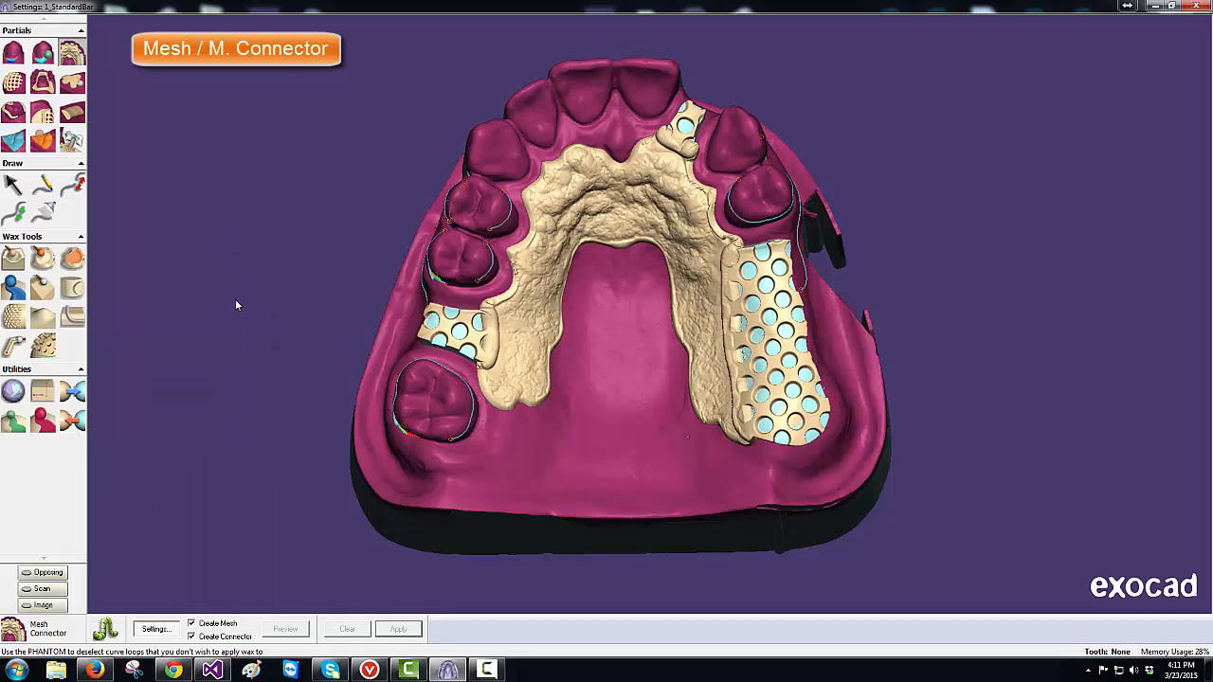
Step: Preview an SC1 Long clasp on the curve around the isolated molar and swap its tapered end
left_click(13, 111)
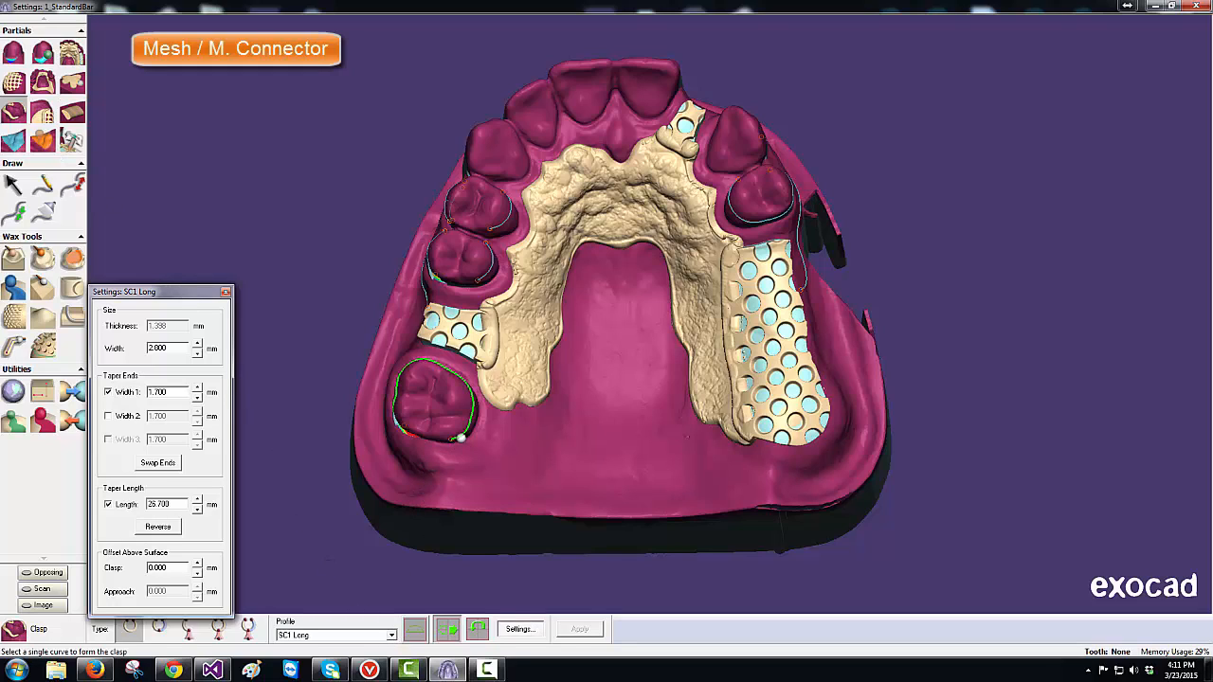
left_click(461, 435)
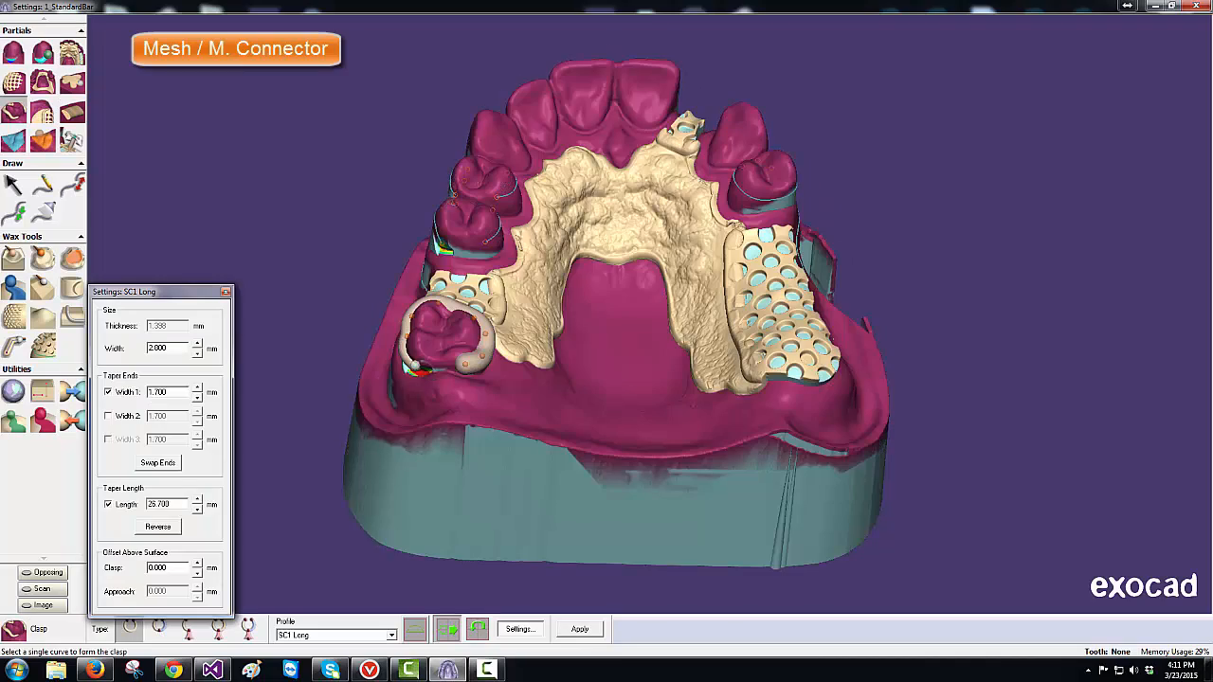
left_click(157, 462)
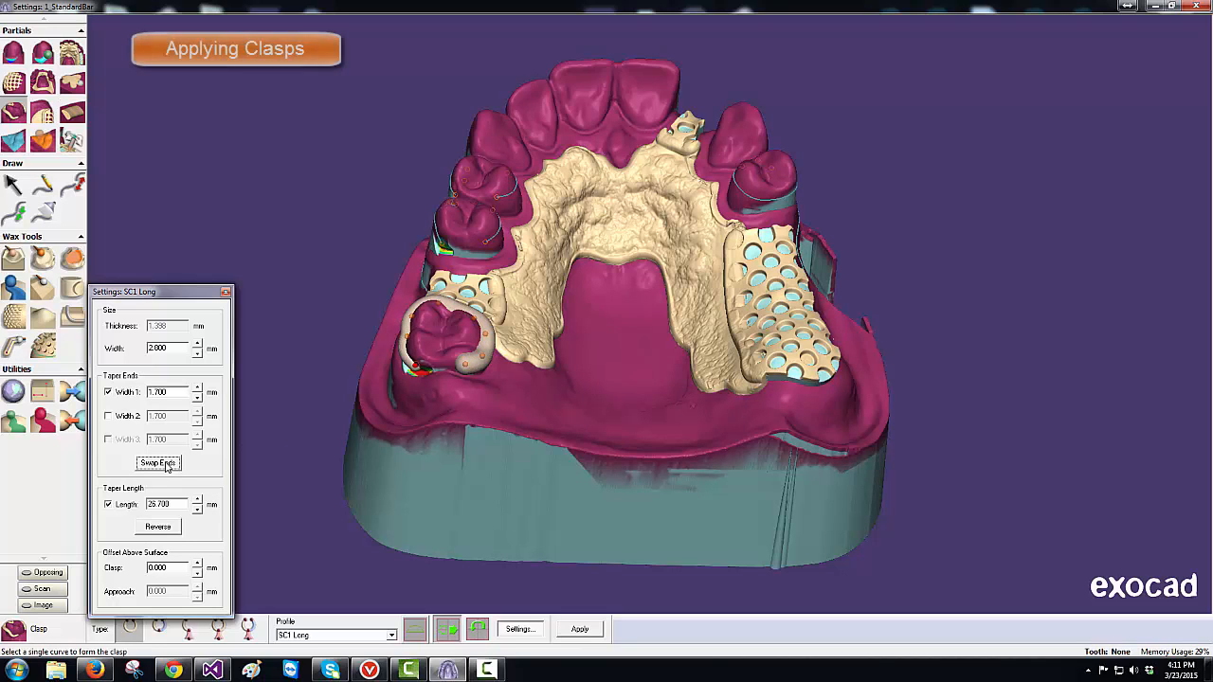
Step: Taper the molar clasp's second end to 1.700 mm as well and apply the clasp
left_click(115, 418)
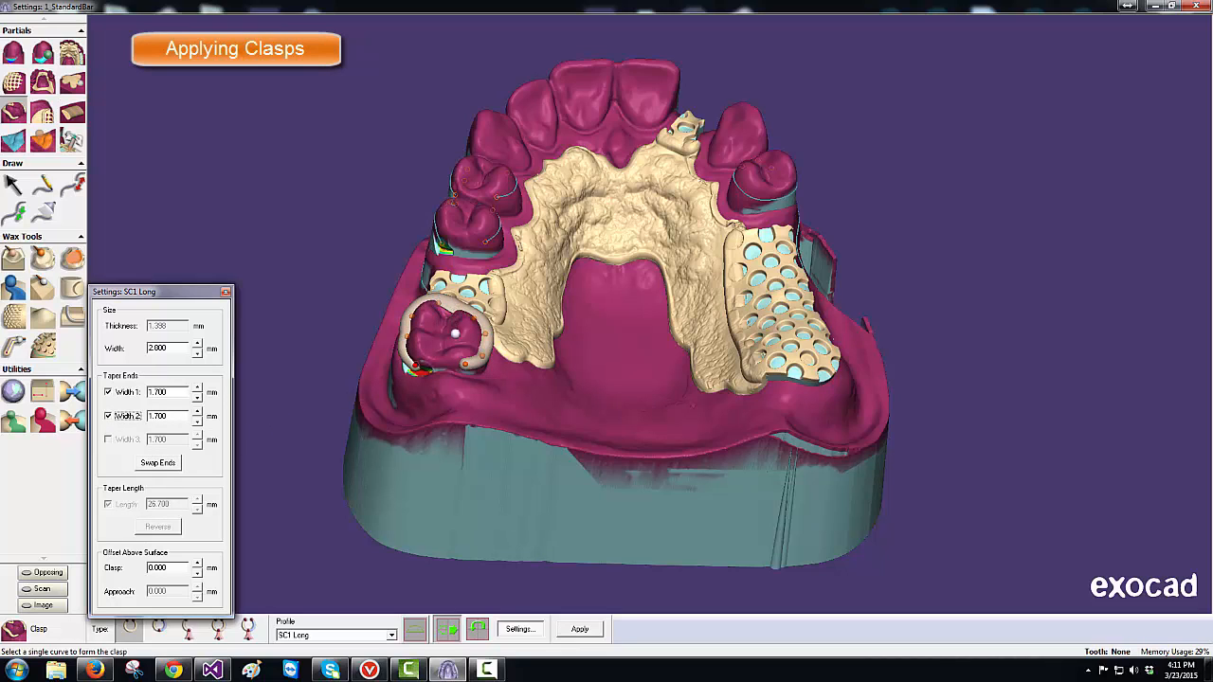
key("Return")
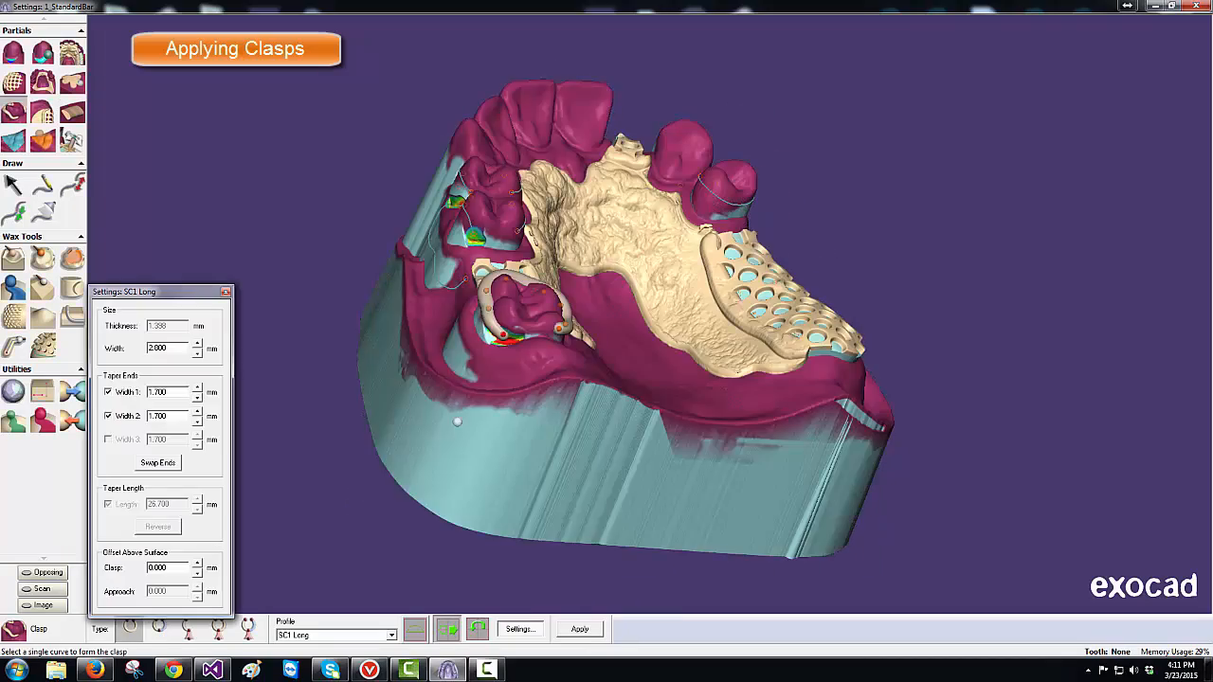
middle_click_drag(503, 335, 505, 335)
left_click(581, 632)
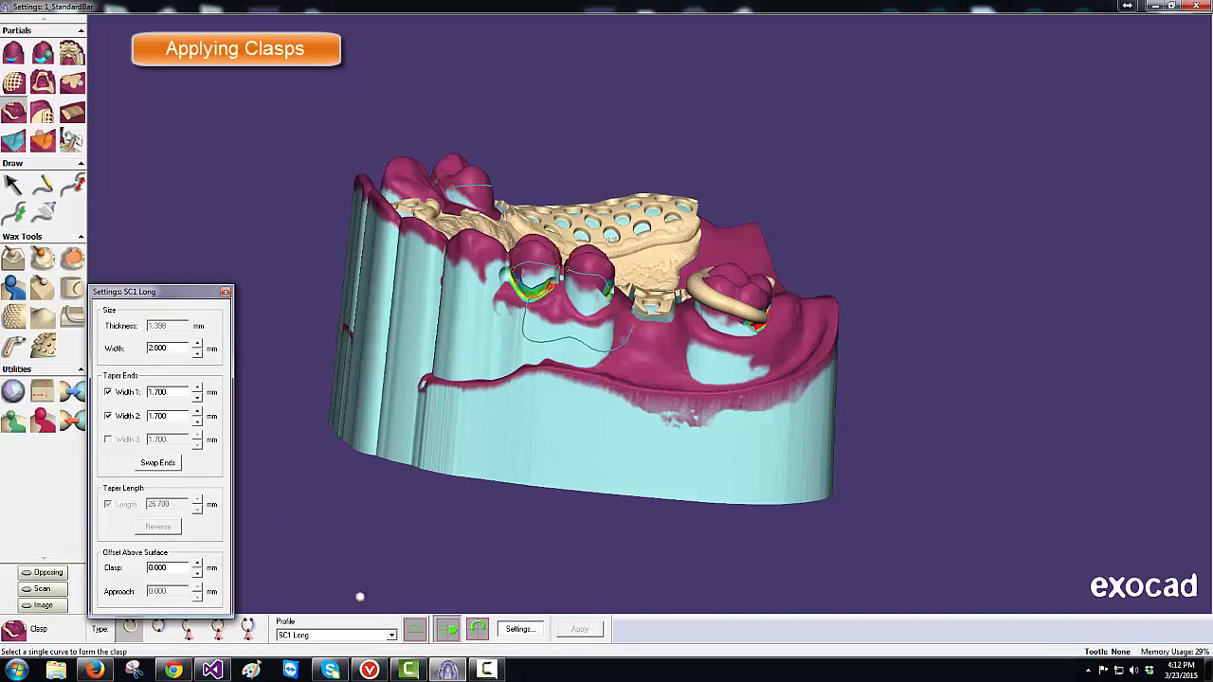
Step: Apply single-curve SC1 Short clasps on the outer curves of the two adjacent premolars, using a taper Width 1 of 1.5 mm
left_click(391, 636)
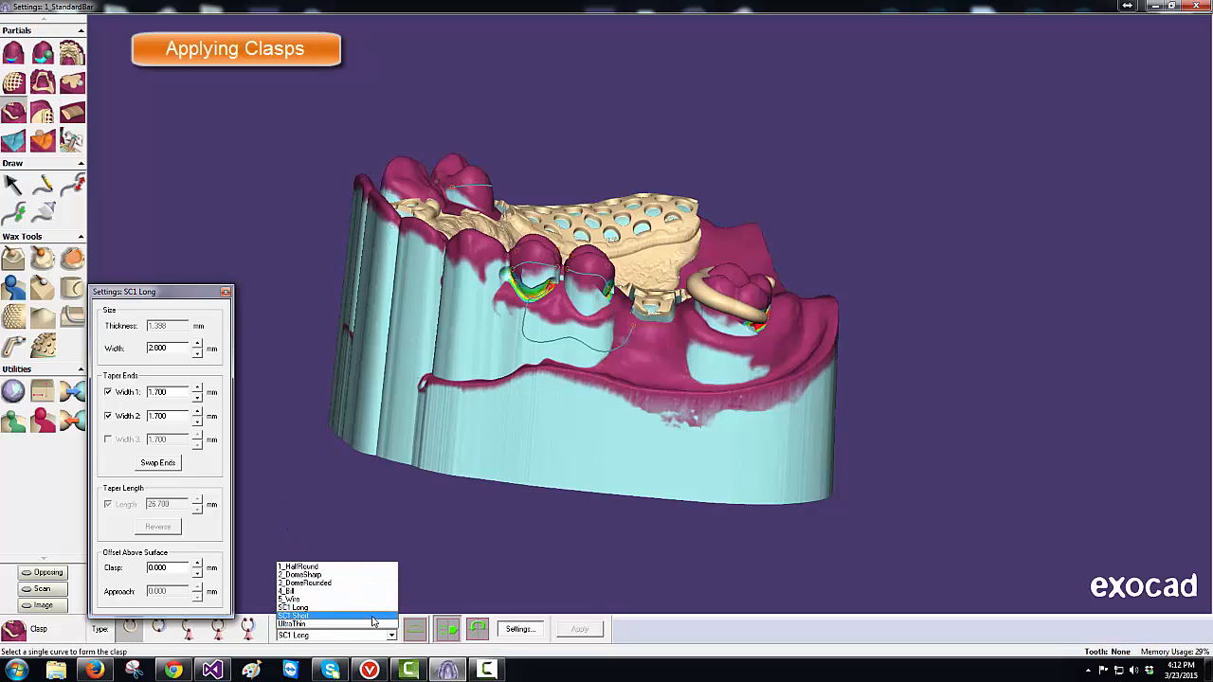
left_click(373, 617)
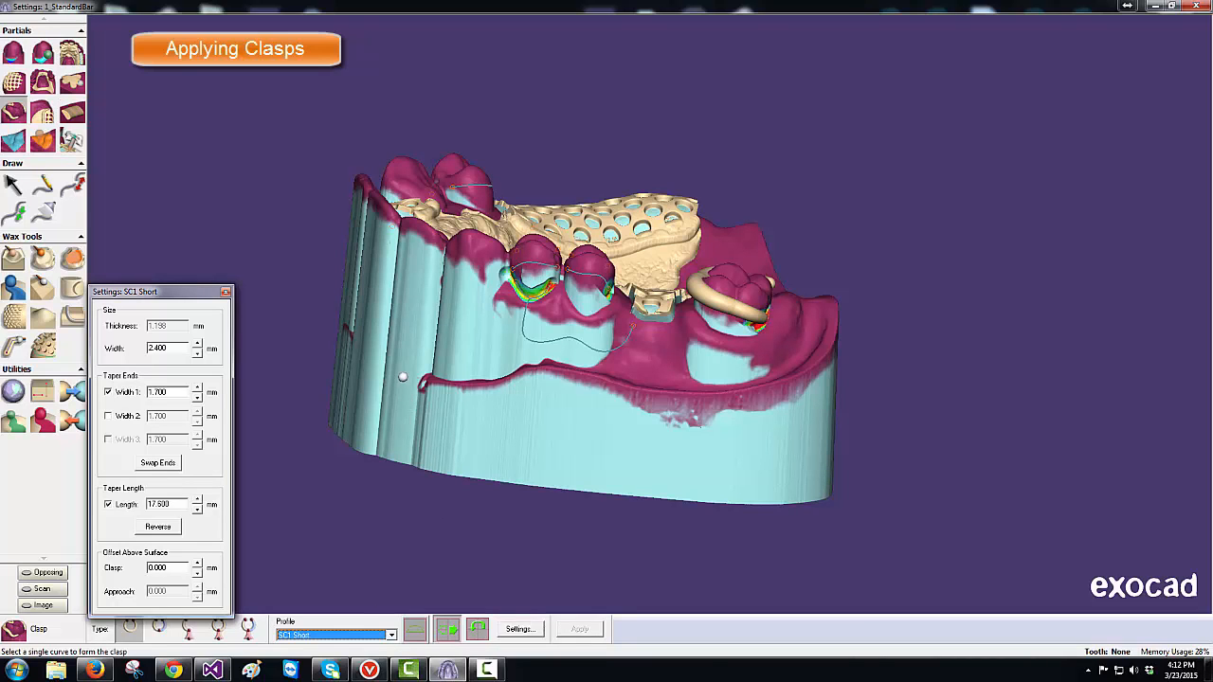
left_click(524, 263)
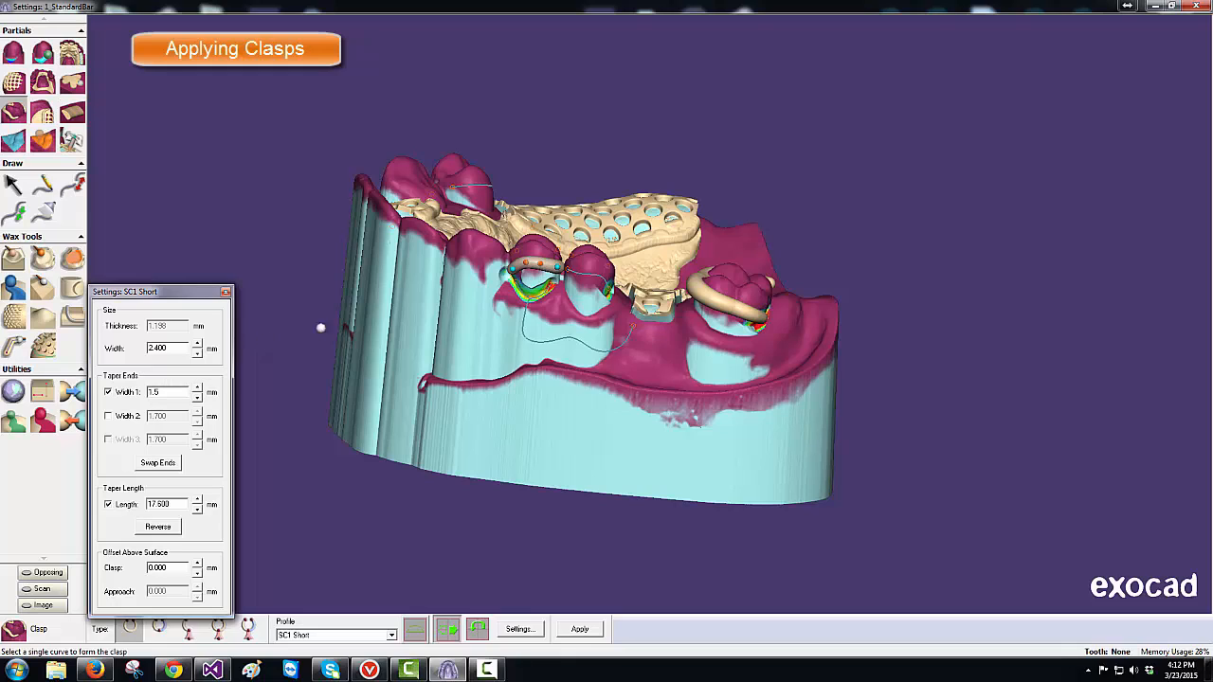
left_click(580, 629)
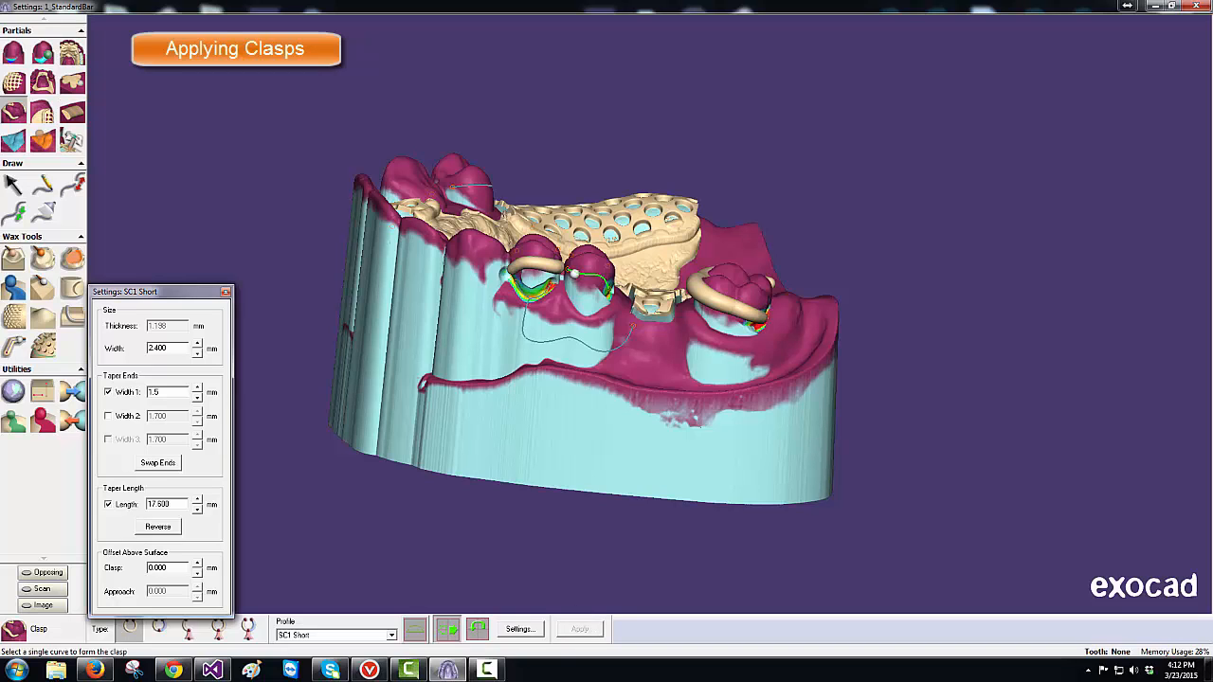
left_click(574, 272)
left_click(581, 630)
Step: Preview a three-curve SC1 Long clasp from the connector curve below the two premolars and the ring curves at the front premolar's undercut
left_click(381, 633)
left_click(373, 615)
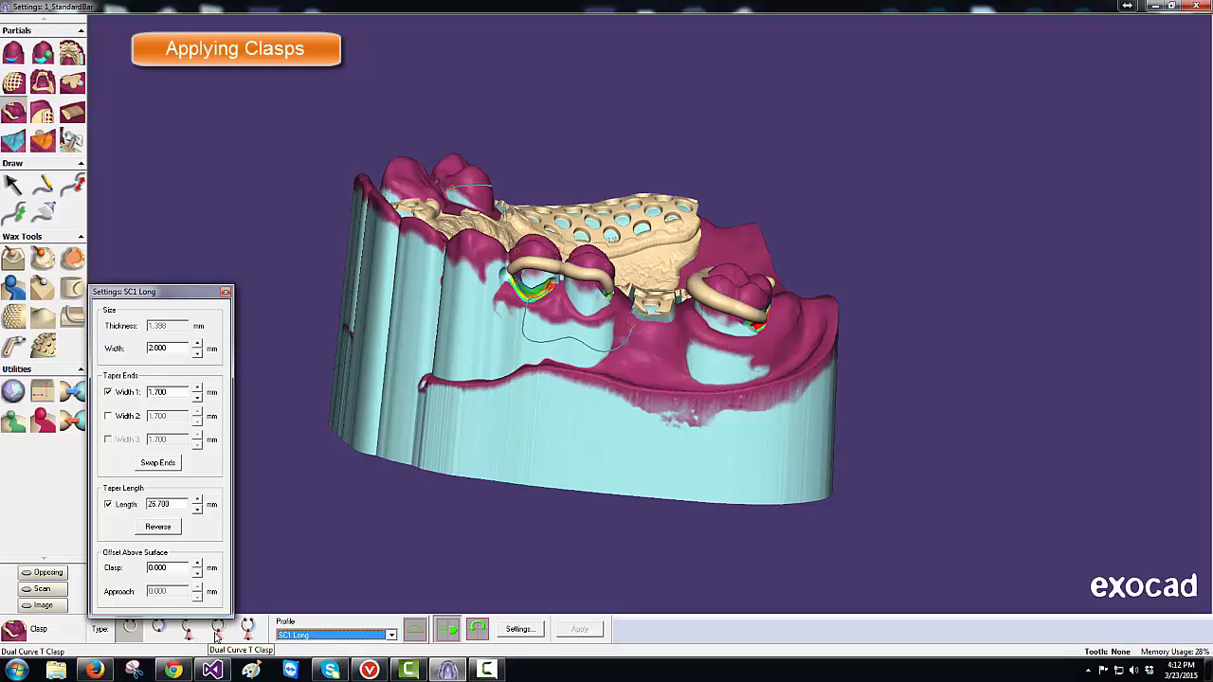
left_click(247, 630)
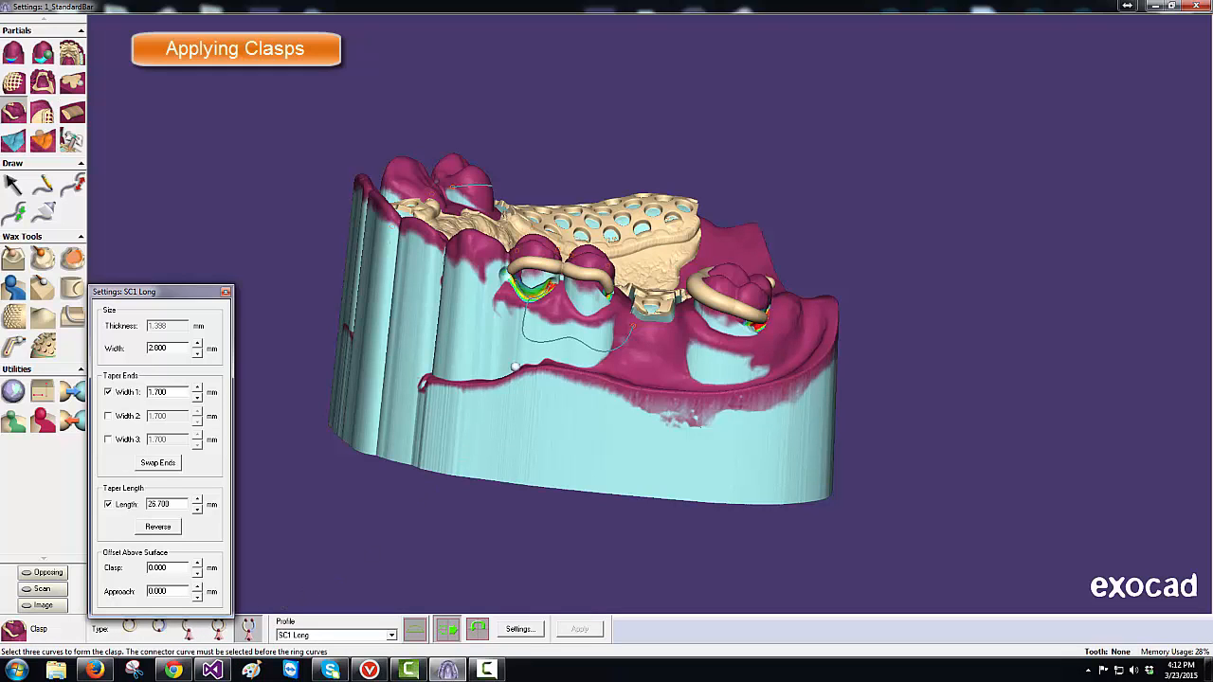
left_click(554, 342)
left_click(537, 294)
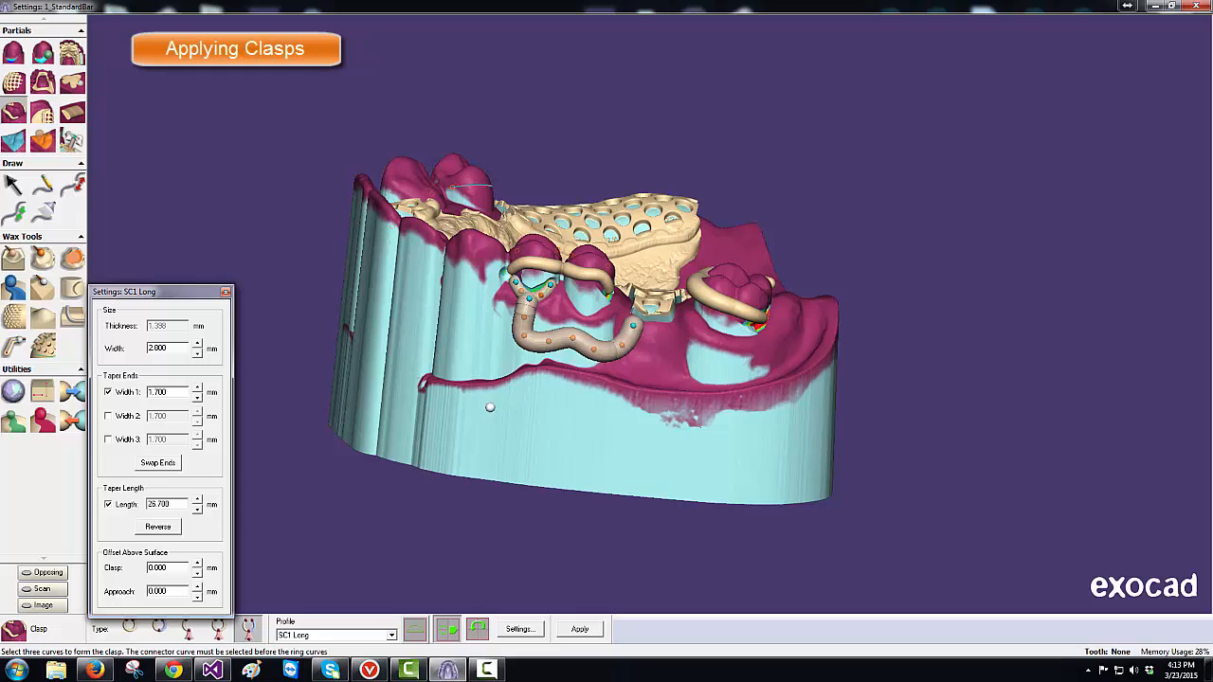
Step: Set the three-curve clasp's width to 2.4 mm and its approach offset above the surface to 0.3 mm, and apply it
left_click(168, 350)
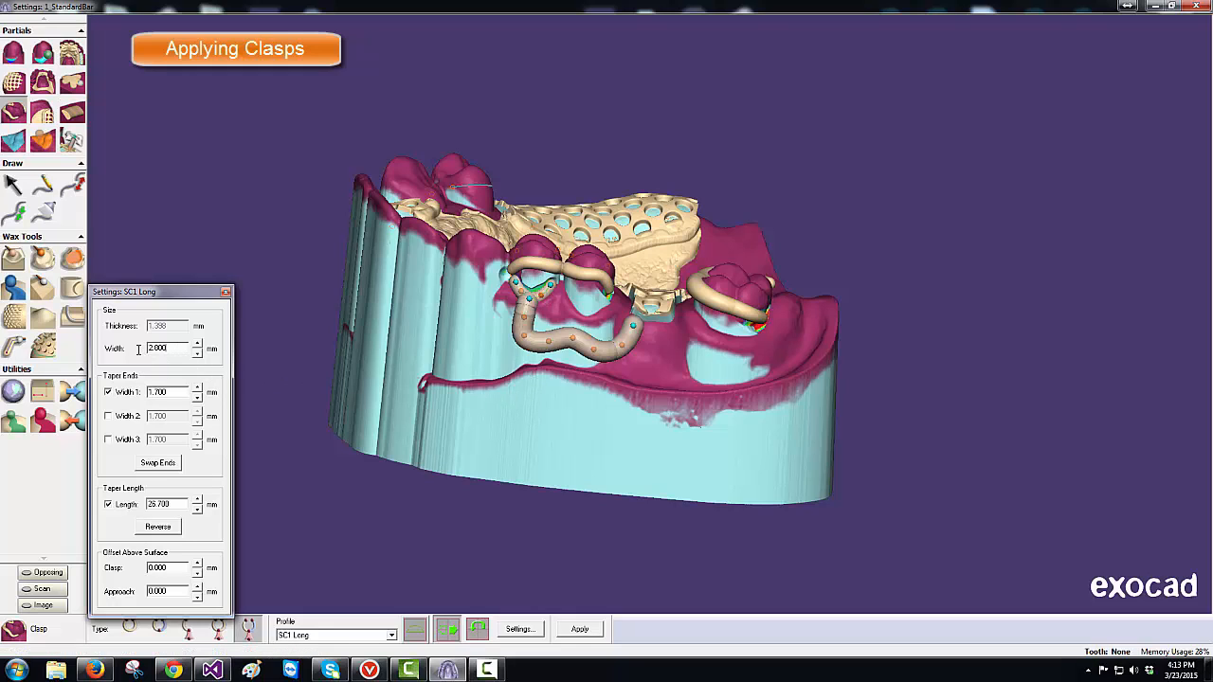
double_click(138, 349)
type("2")
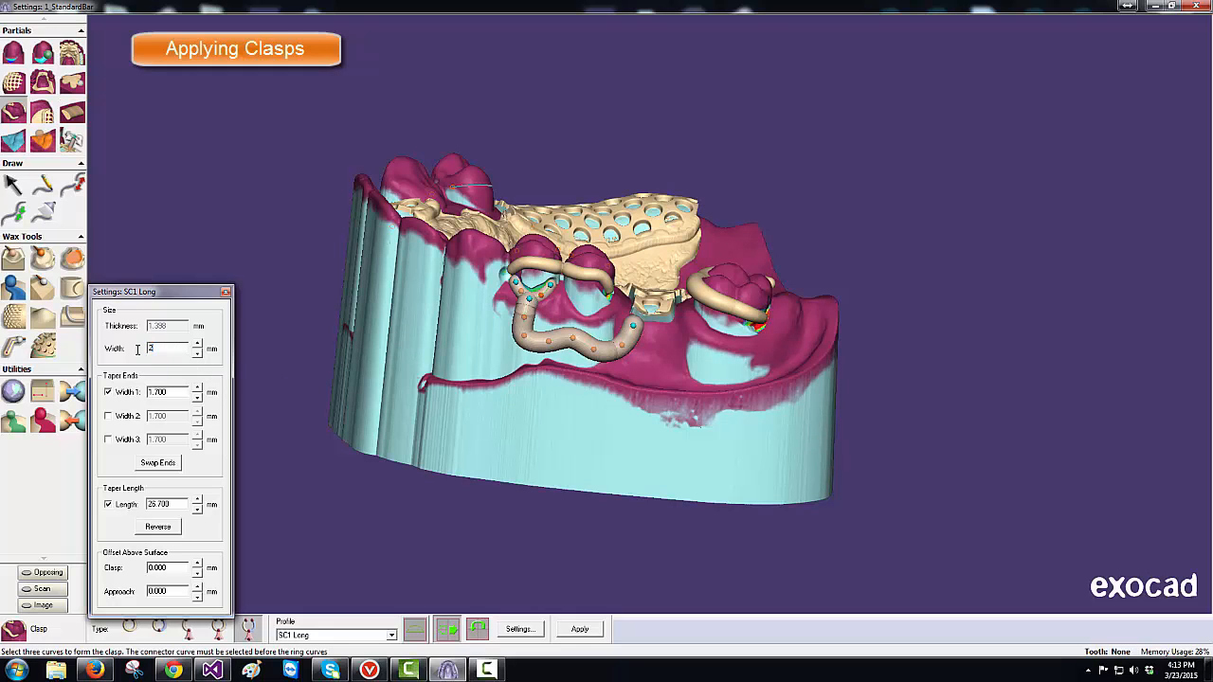
type(".4")
key("Return")
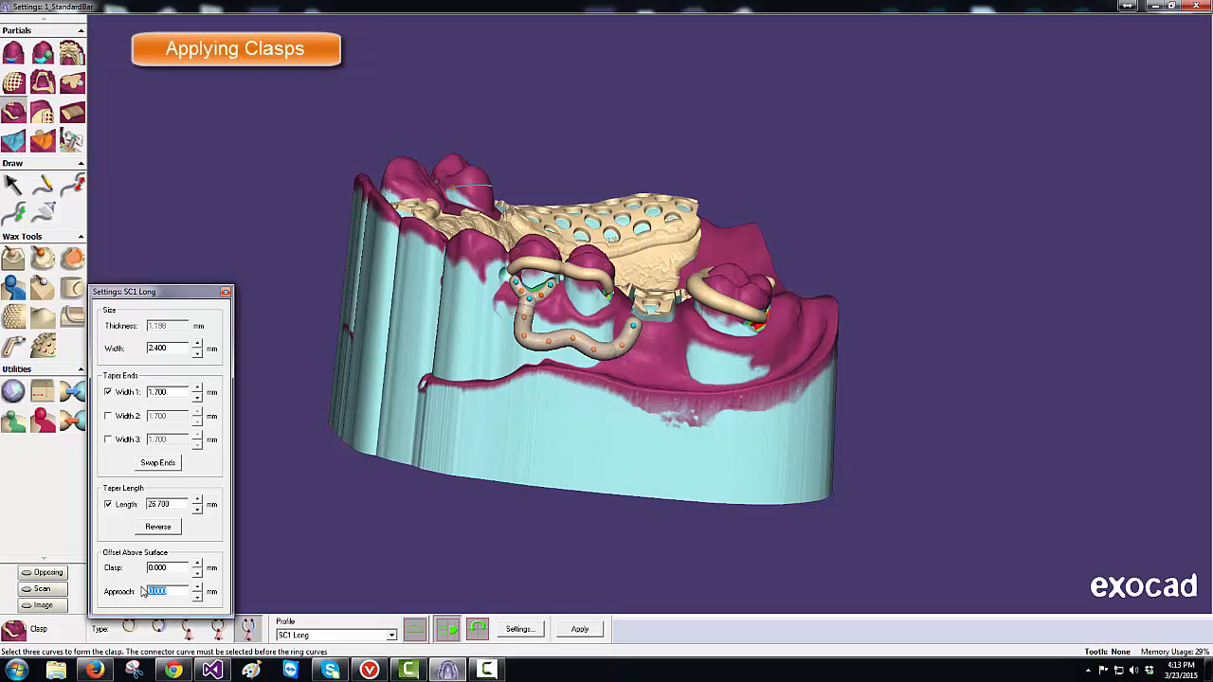
key("BackSpace")
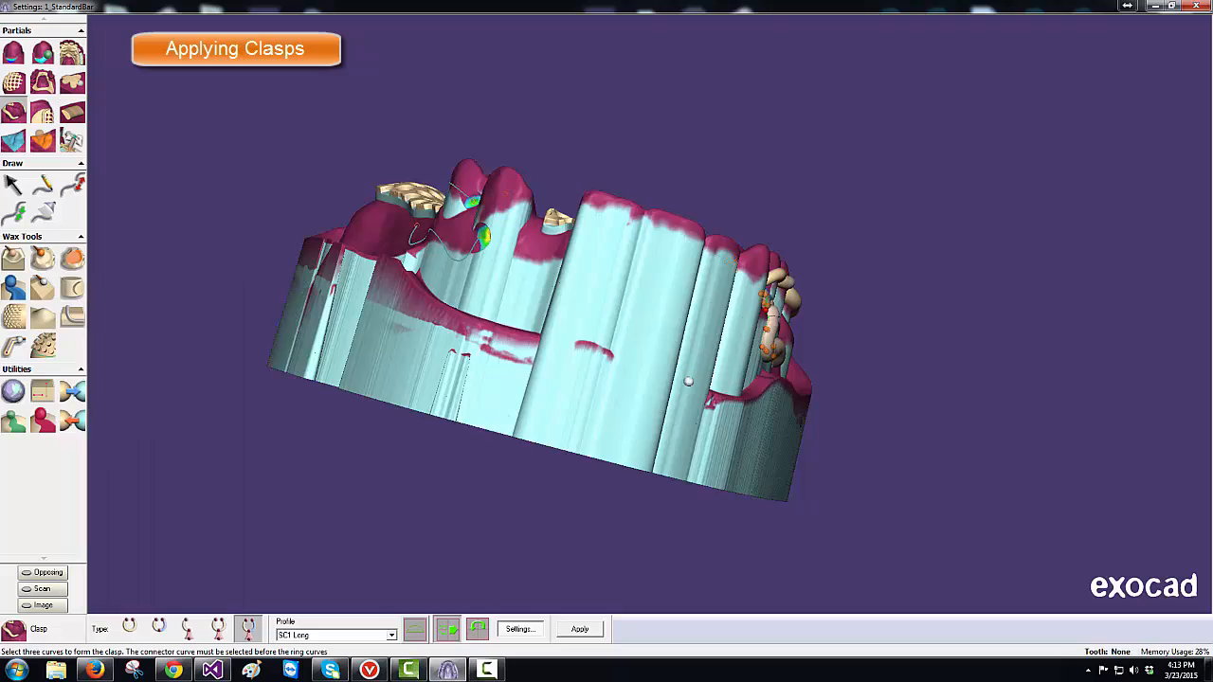
right_click_drag(686, 382, 675, 385)
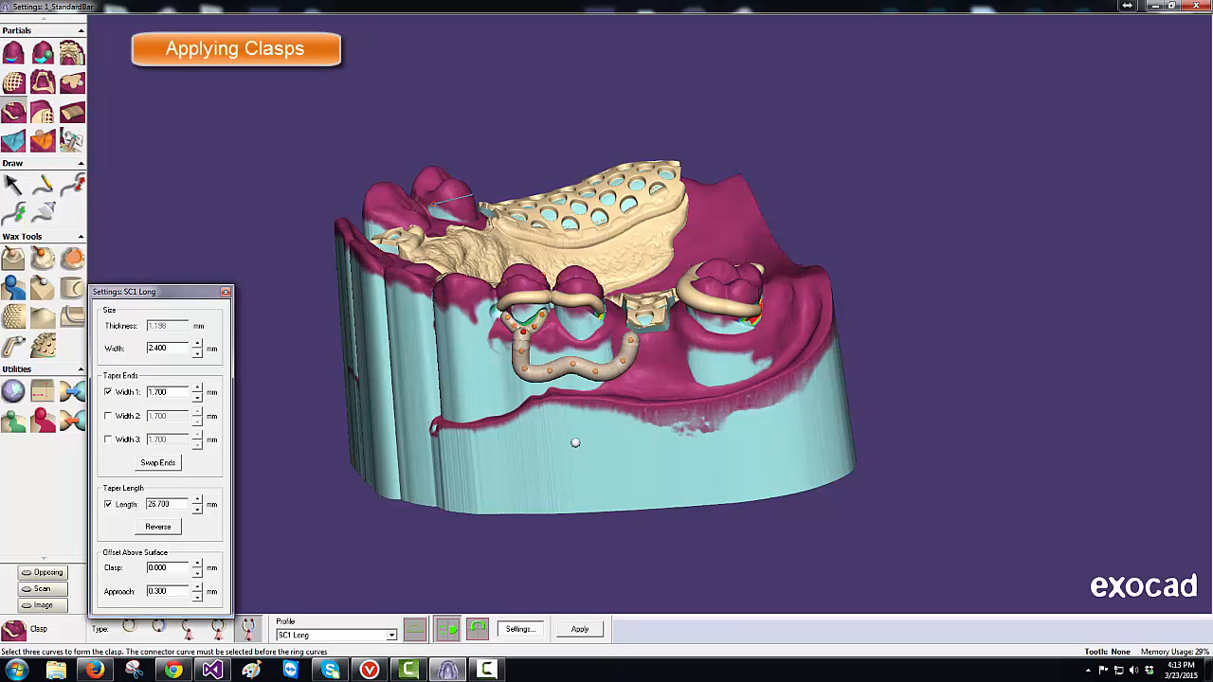
left_click(580, 630)
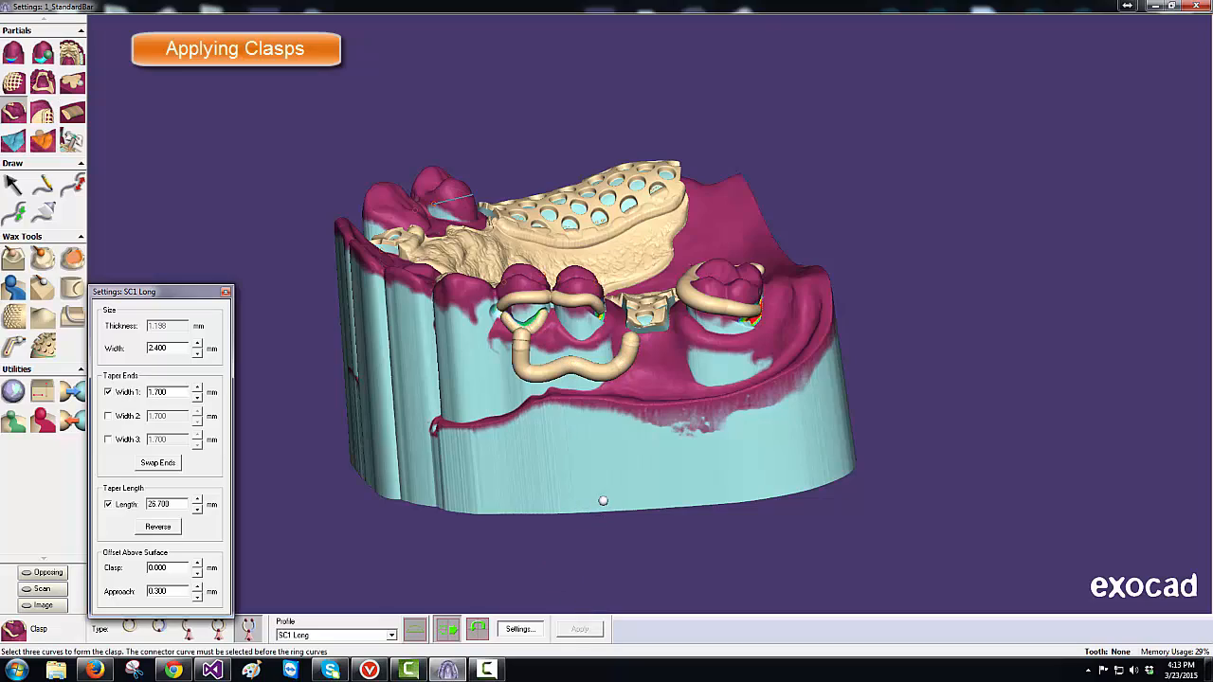
Step: Apply a single-curve SC1 Short clasp along the inner curve of the rear premolar in the adjacent pair
middle_click_drag(559, 494, 559, 493)
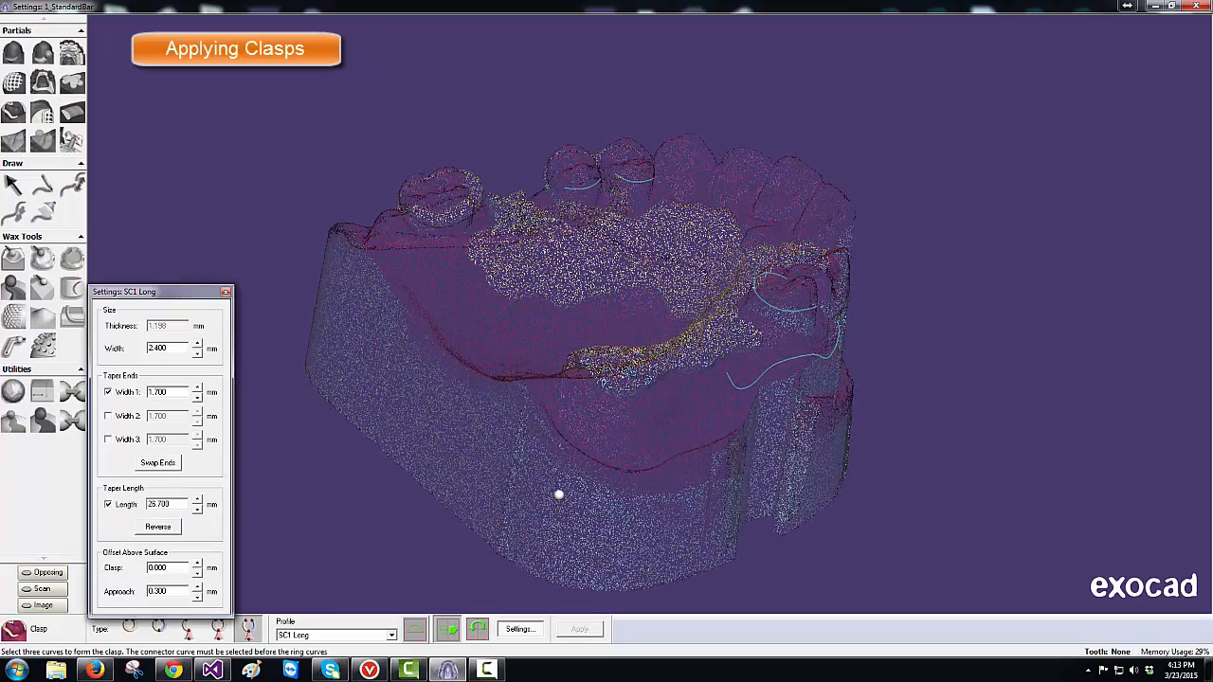
left_click(390, 634)
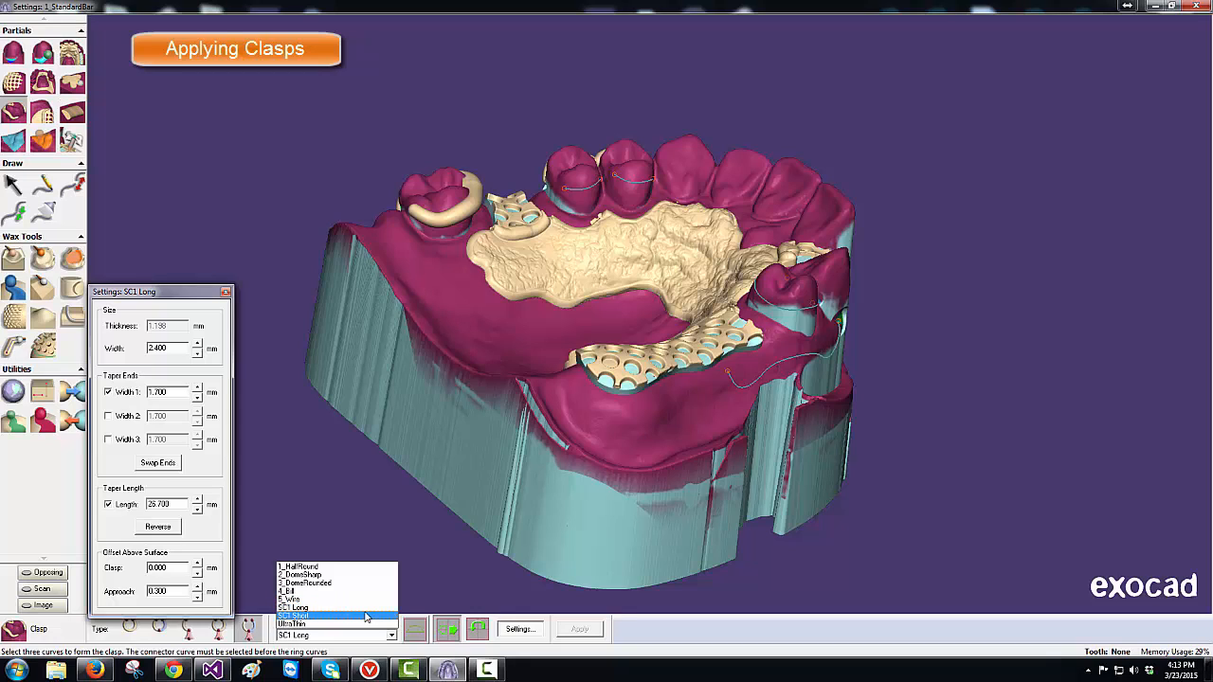
left_click(369, 616)
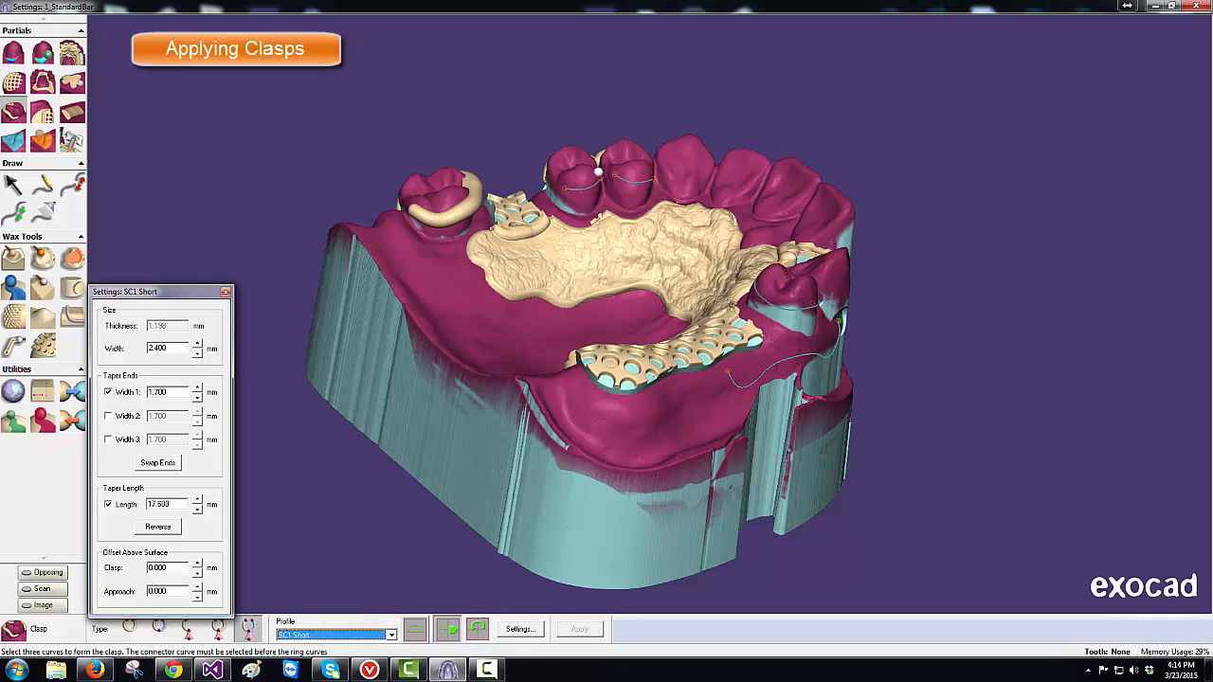
left_click(584, 188)
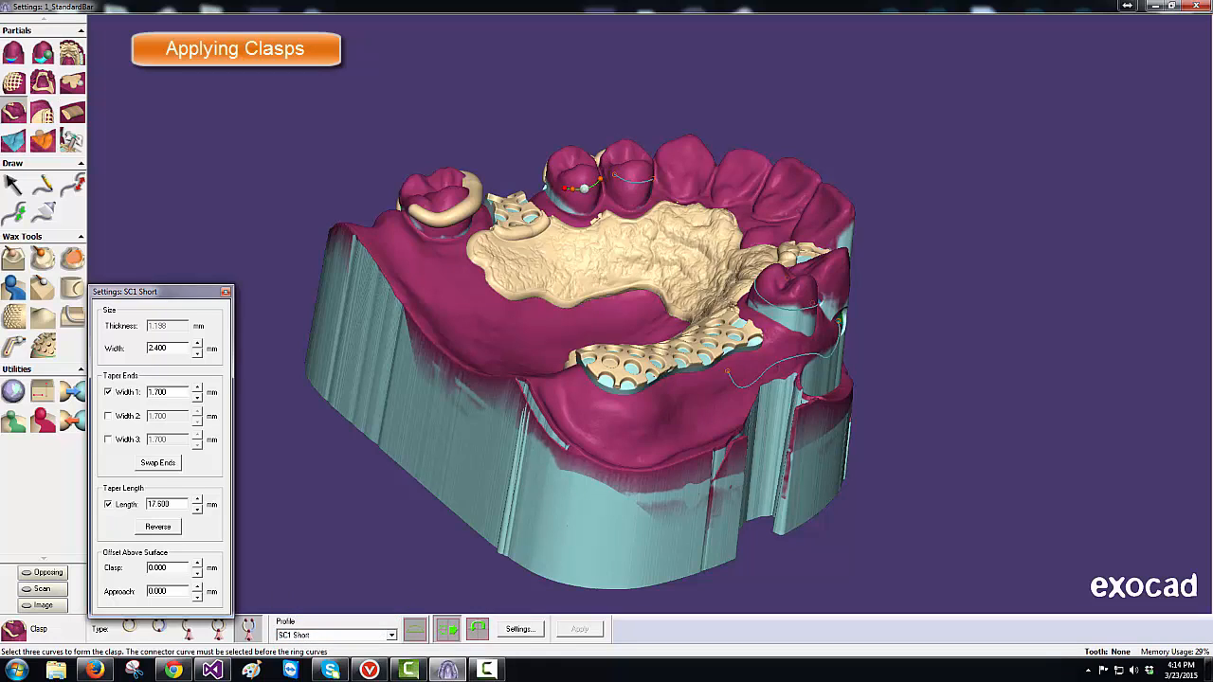
left_click(622, 179)
left_click(130, 630)
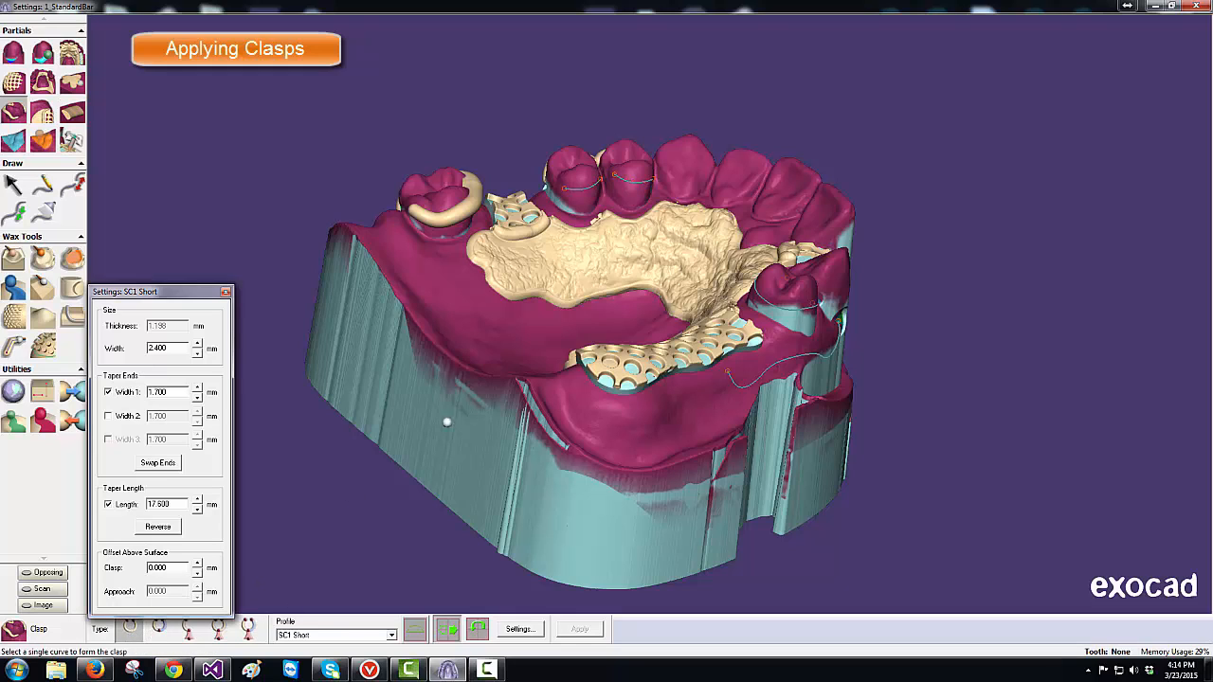
left_click(593, 183)
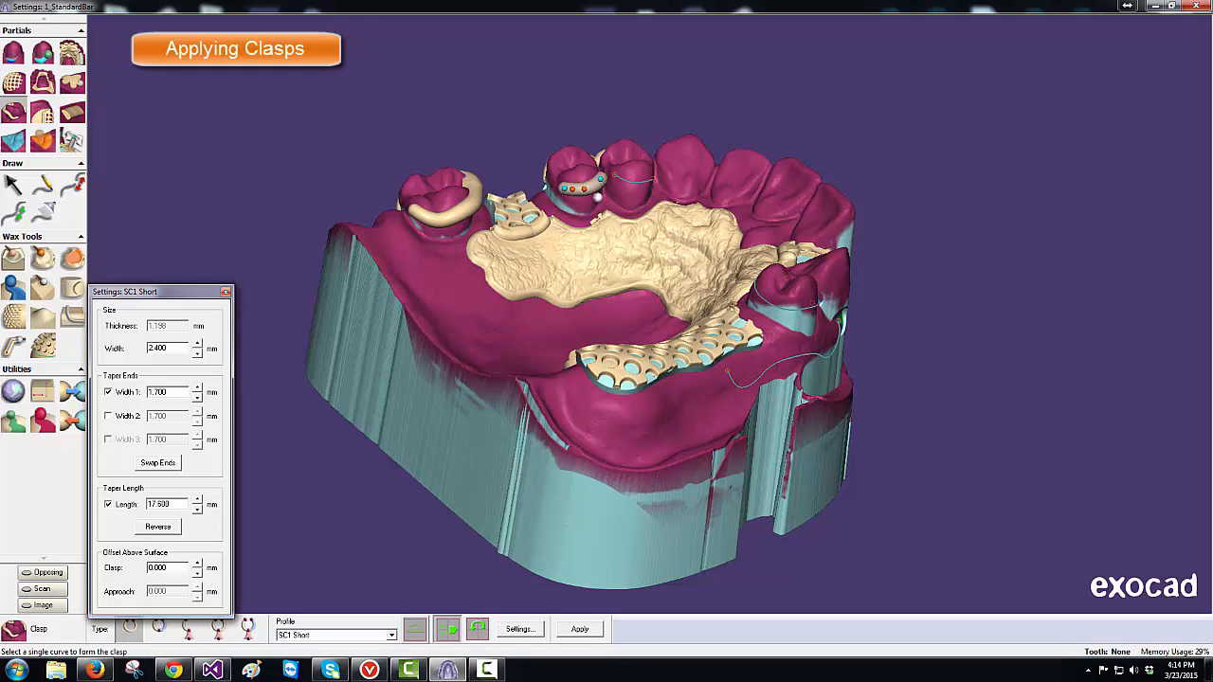
left_click(579, 629)
Step: Place an SC1 Short clasp on the front premolar's inner curve, extend its end toward the neighbouring clasp, and apply it
left_click(630, 179)
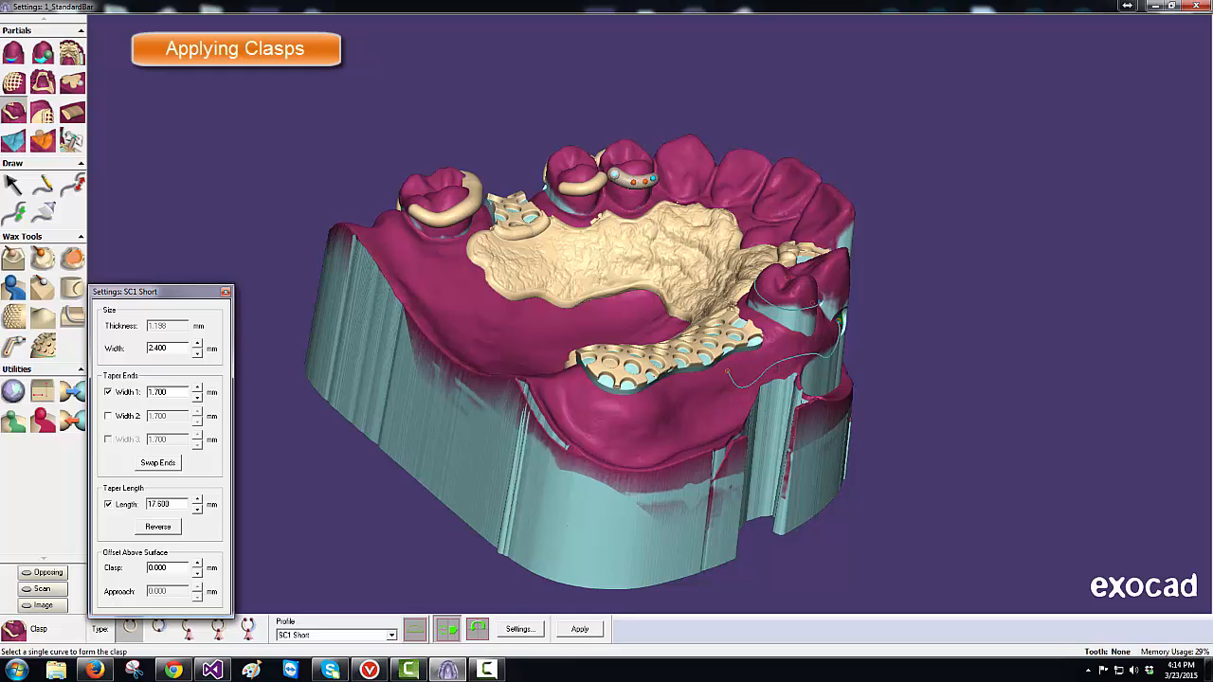
left_click_drag(614, 174, 605, 174)
left_click(581, 630)
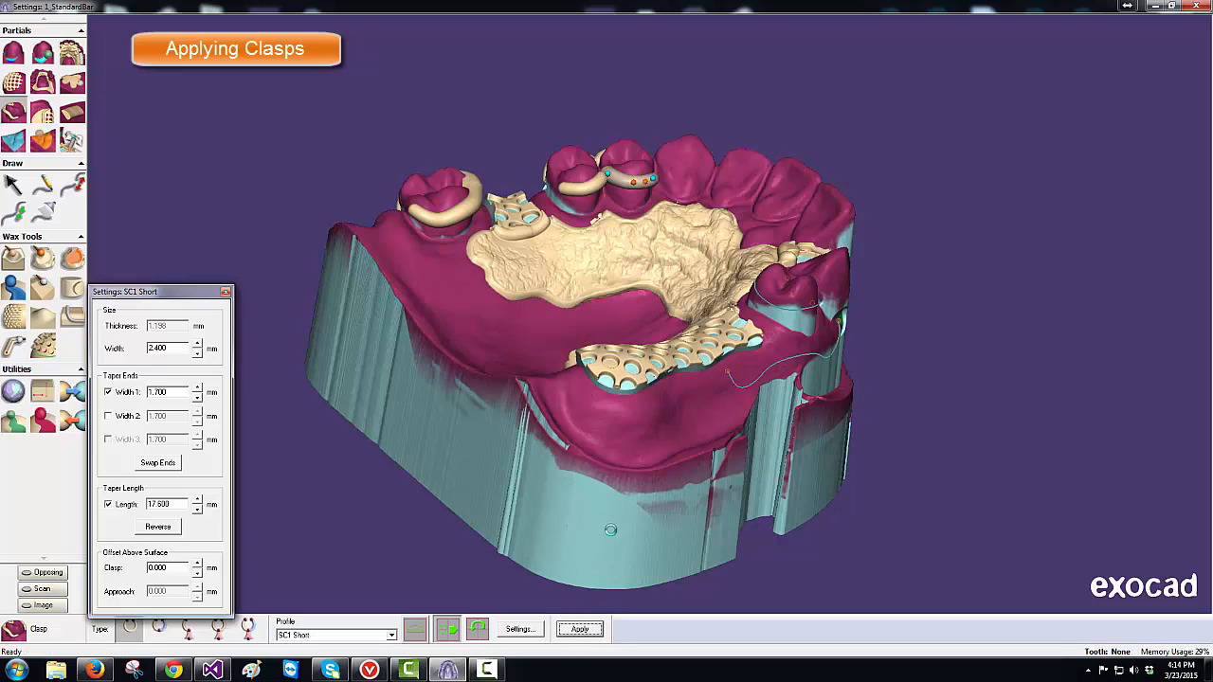
Step: Apply a single-curve SC1 Long clasp on the curve around the premolar beside the long mesh on the opposite side
left_click(391, 635)
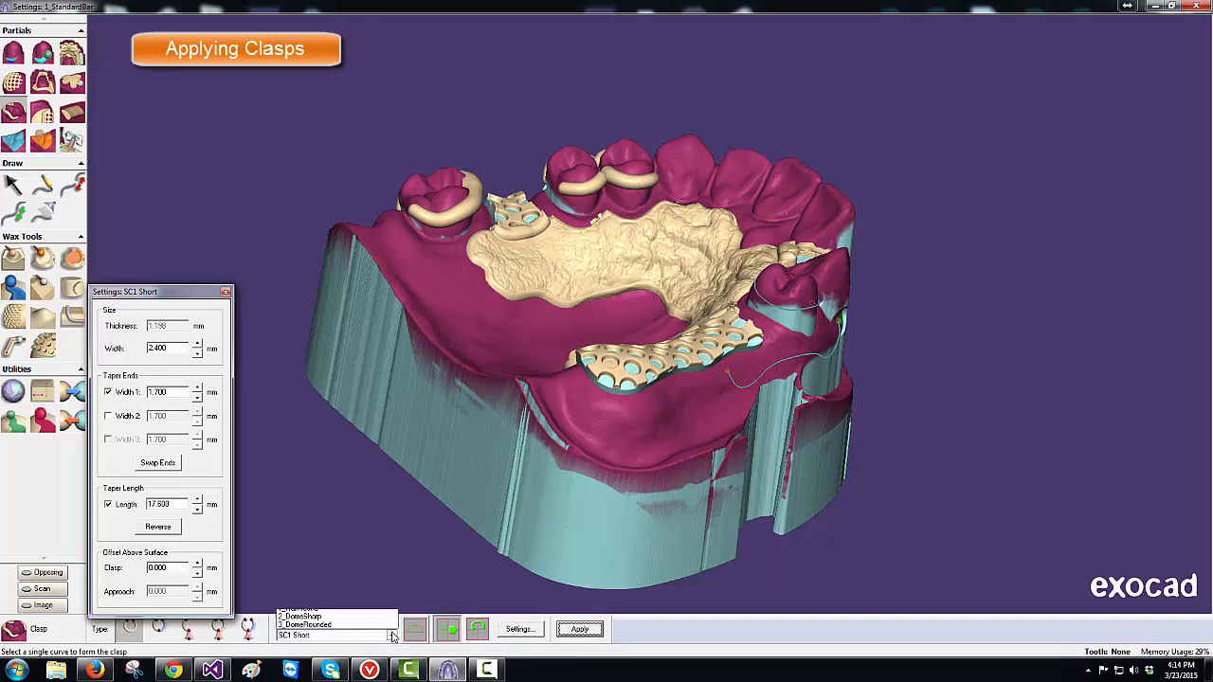
left_click(373, 607)
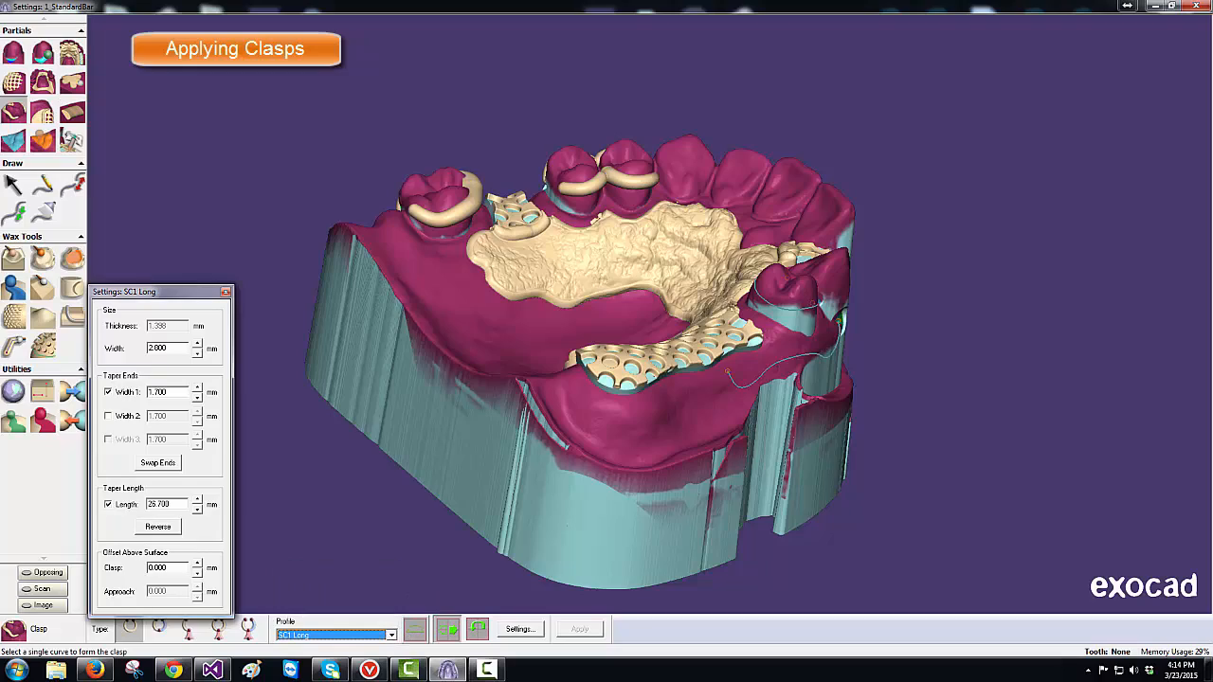
left_click(754, 298)
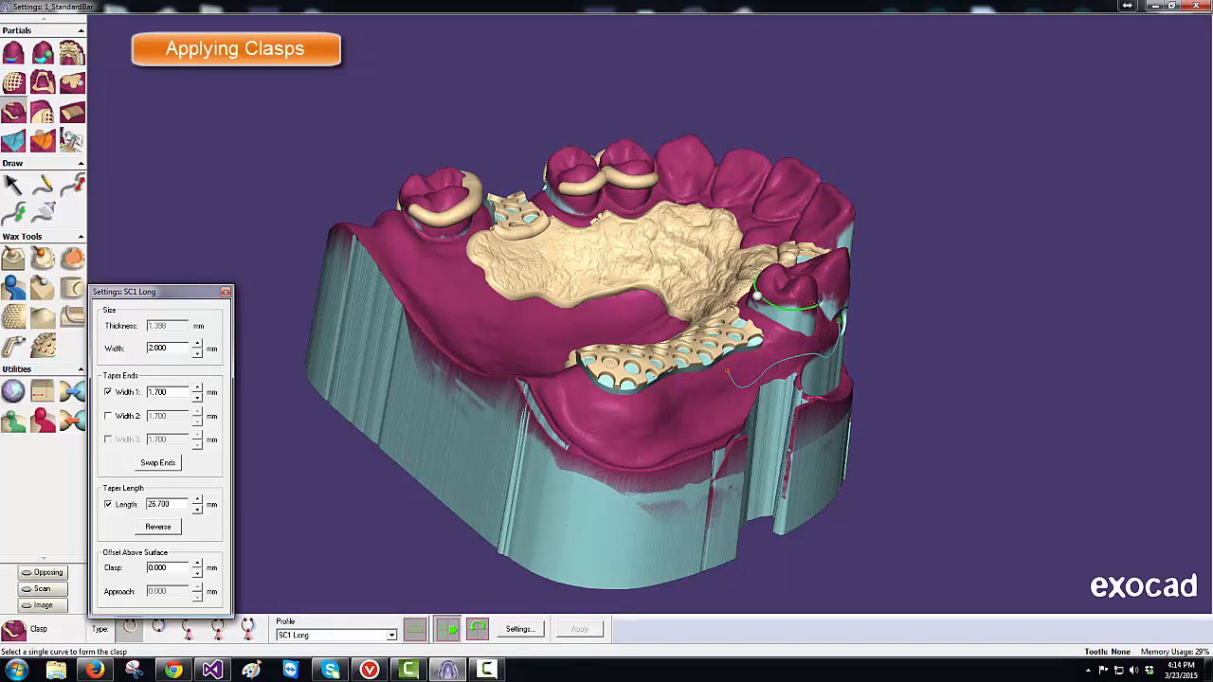
middle_click_drag(704, 342, 689, 338)
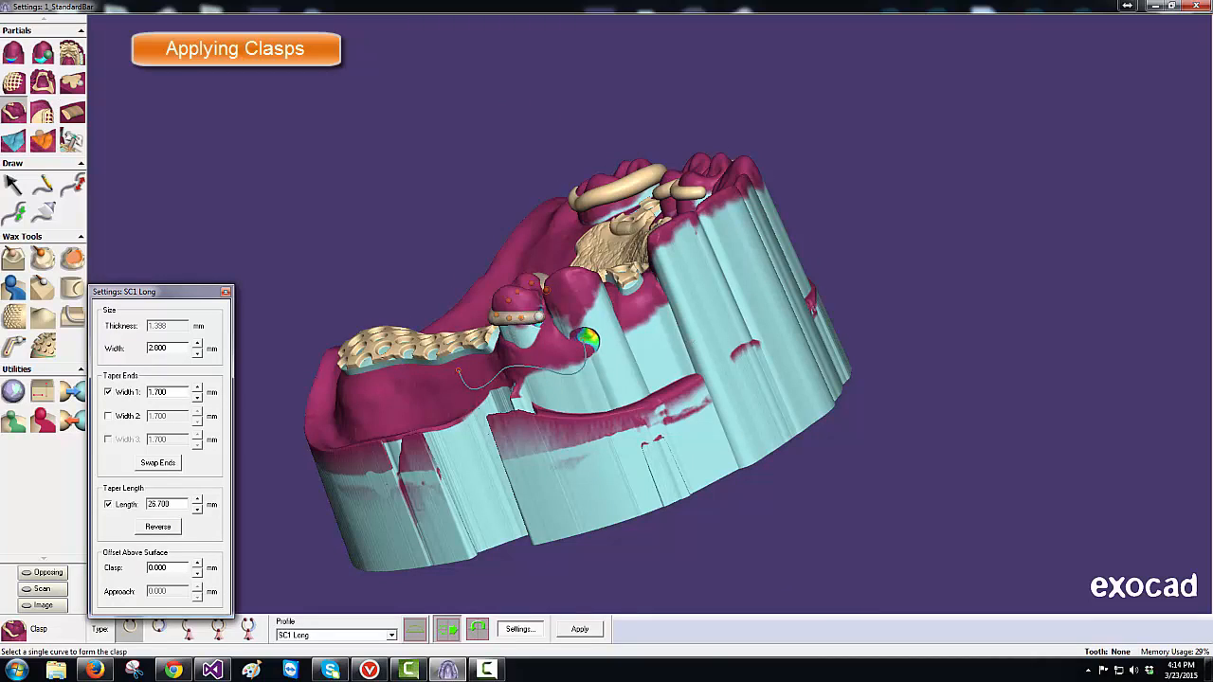
middle_click_drag(588, 339, 591, 337)
left_click(580, 629)
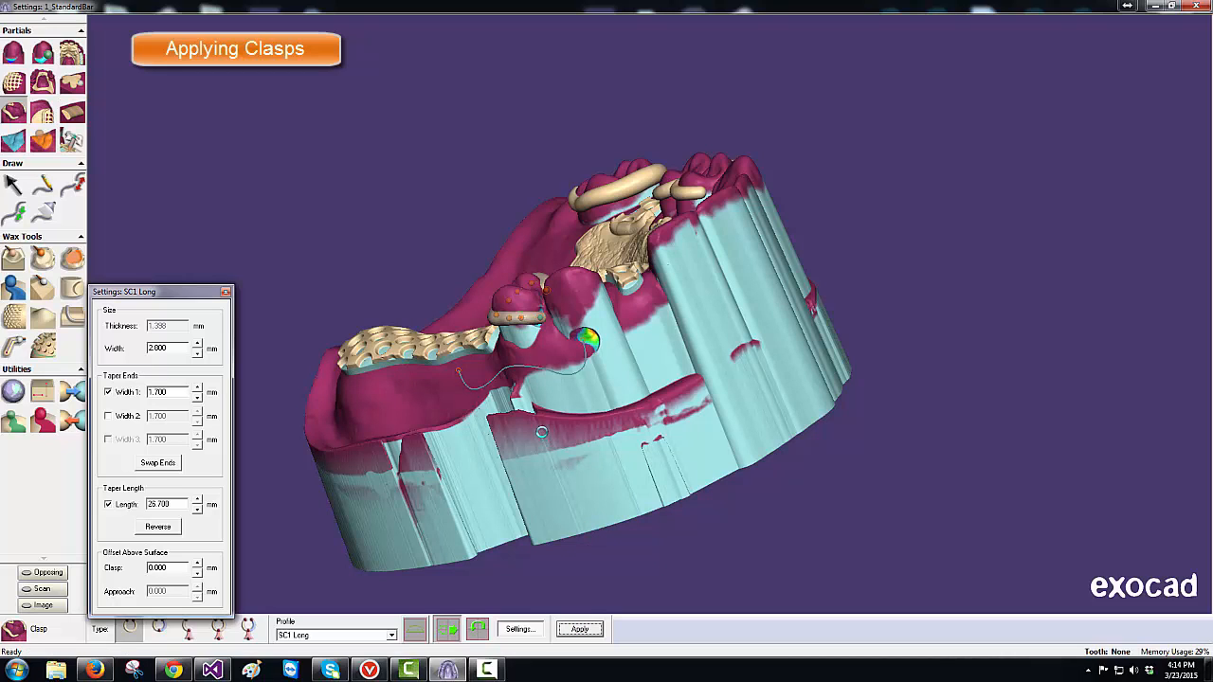
Step: Apply an SC1 Long clasp along the wavy approach curve below that premolar, with a clasp offset of 0.3 mm above the surface
left_click(520, 369)
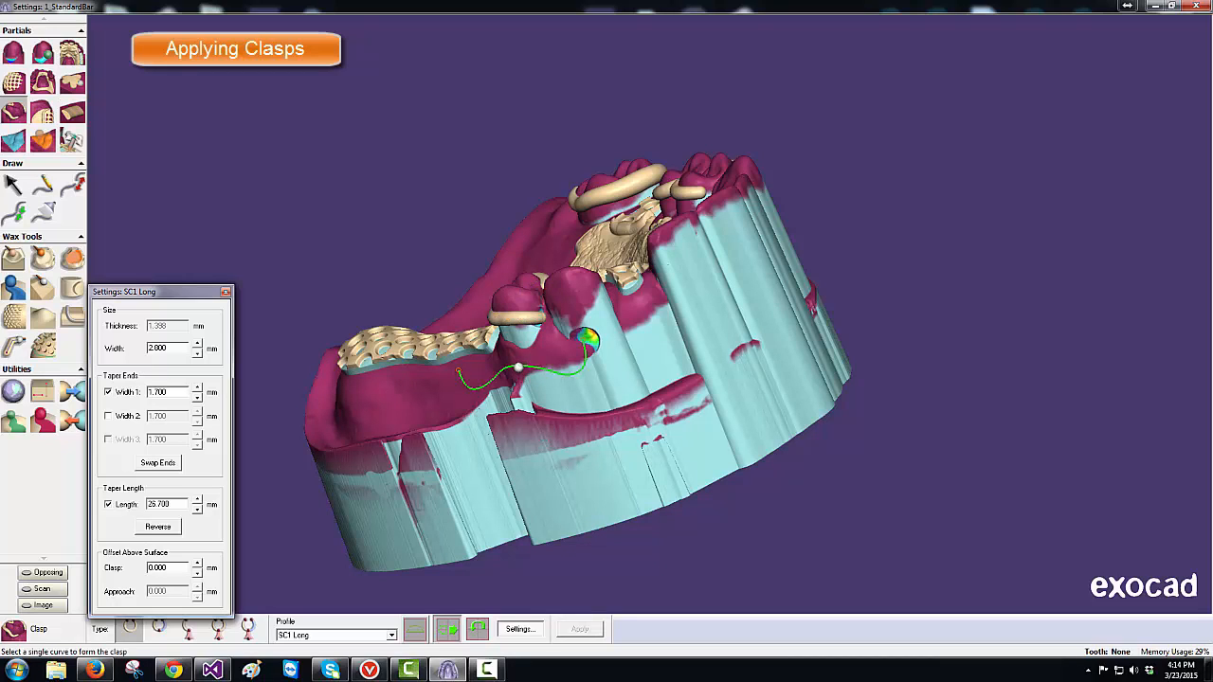
right_click_drag(564, 384, 580, 376)
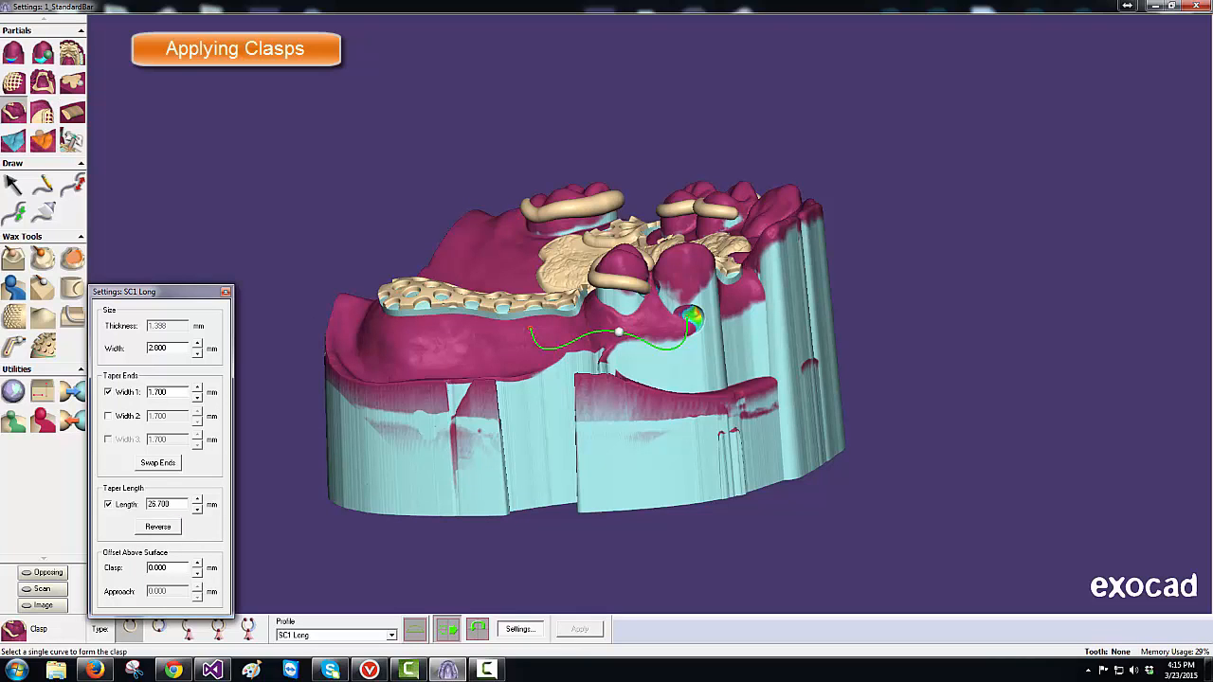
left_click(617, 331)
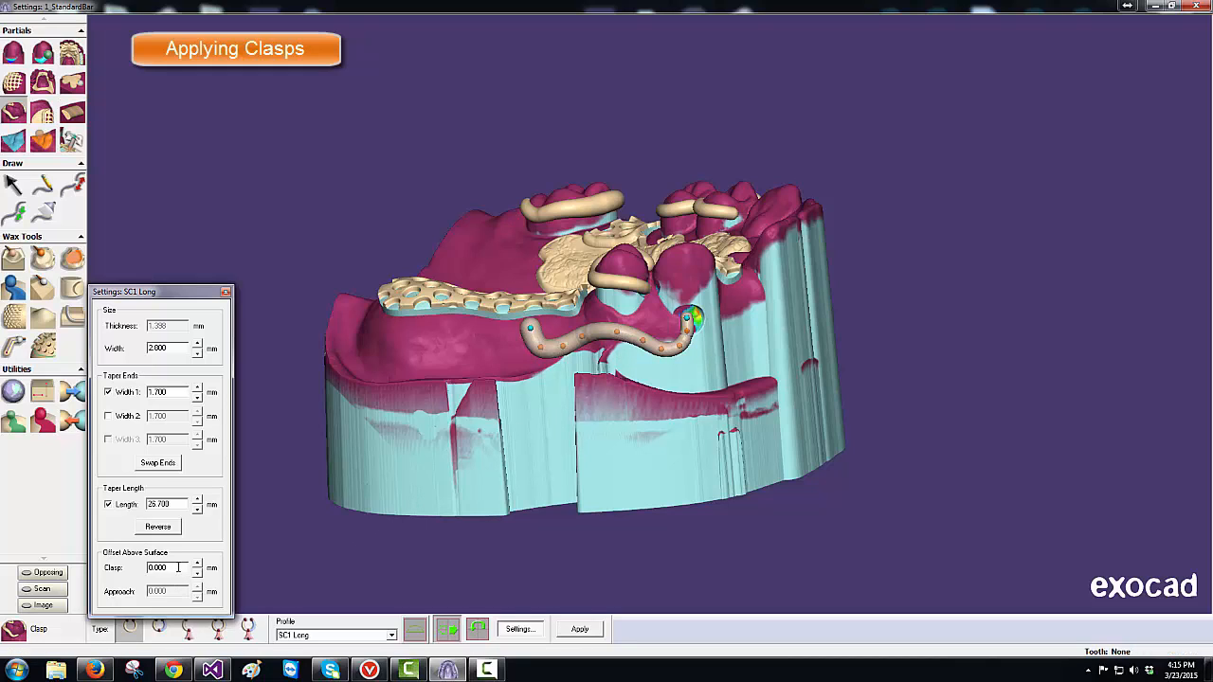
double_click(149, 567)
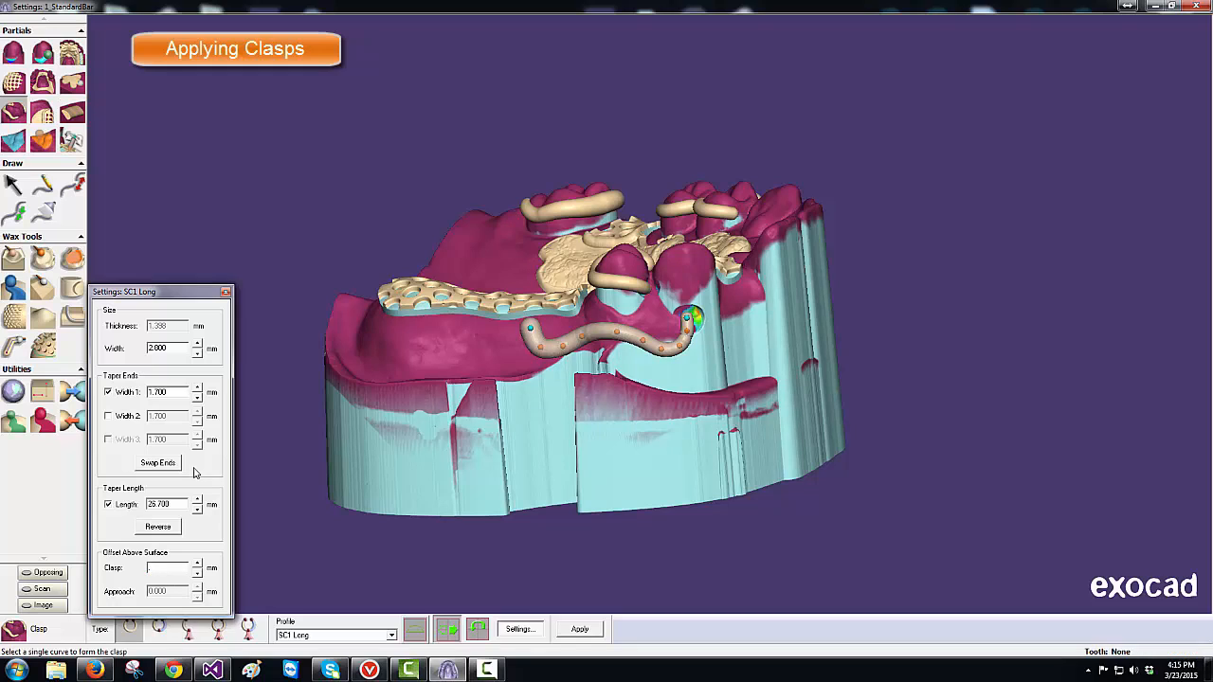
type(".3")
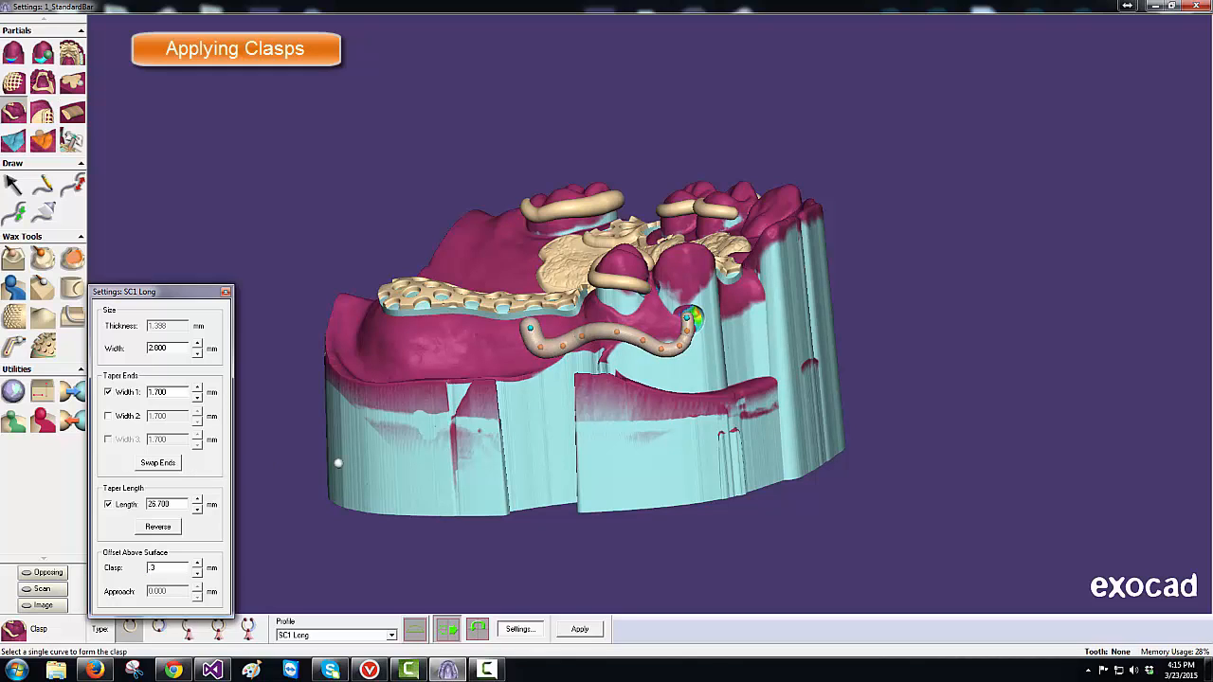
left_click(580, 630)
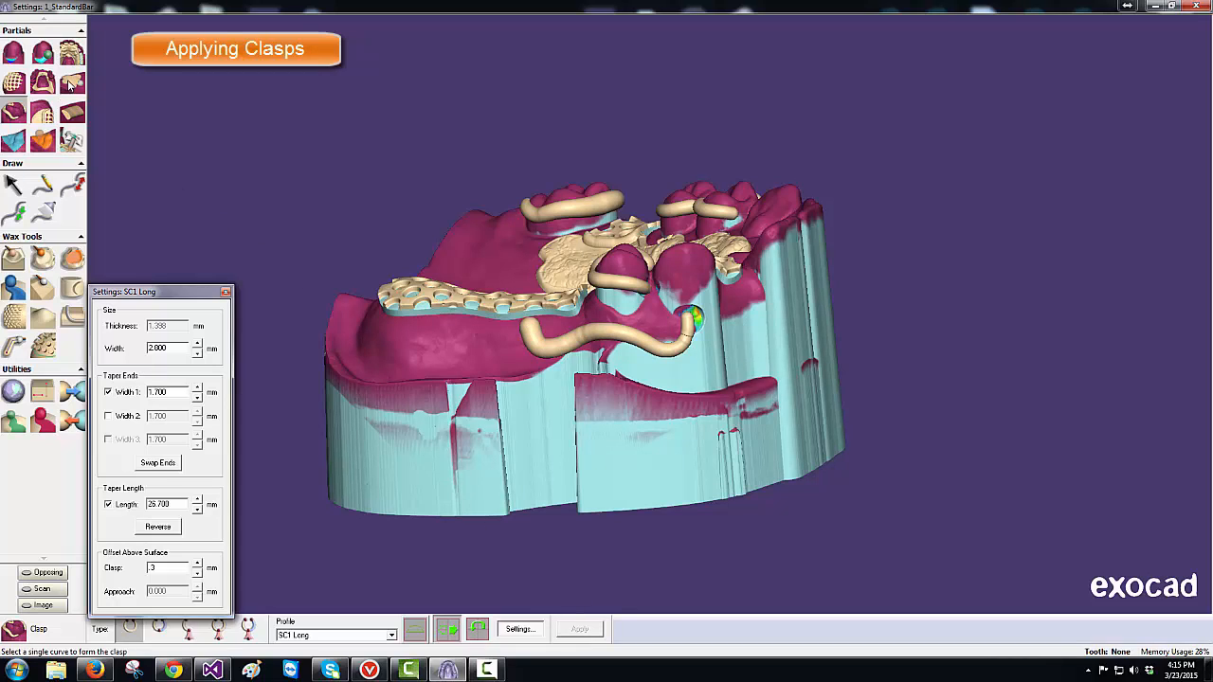
Step: Clone a 0.75 mm thick rest seat onto the molar beside the short mesh and another between the adjacent premolars
left_click(72, 83)
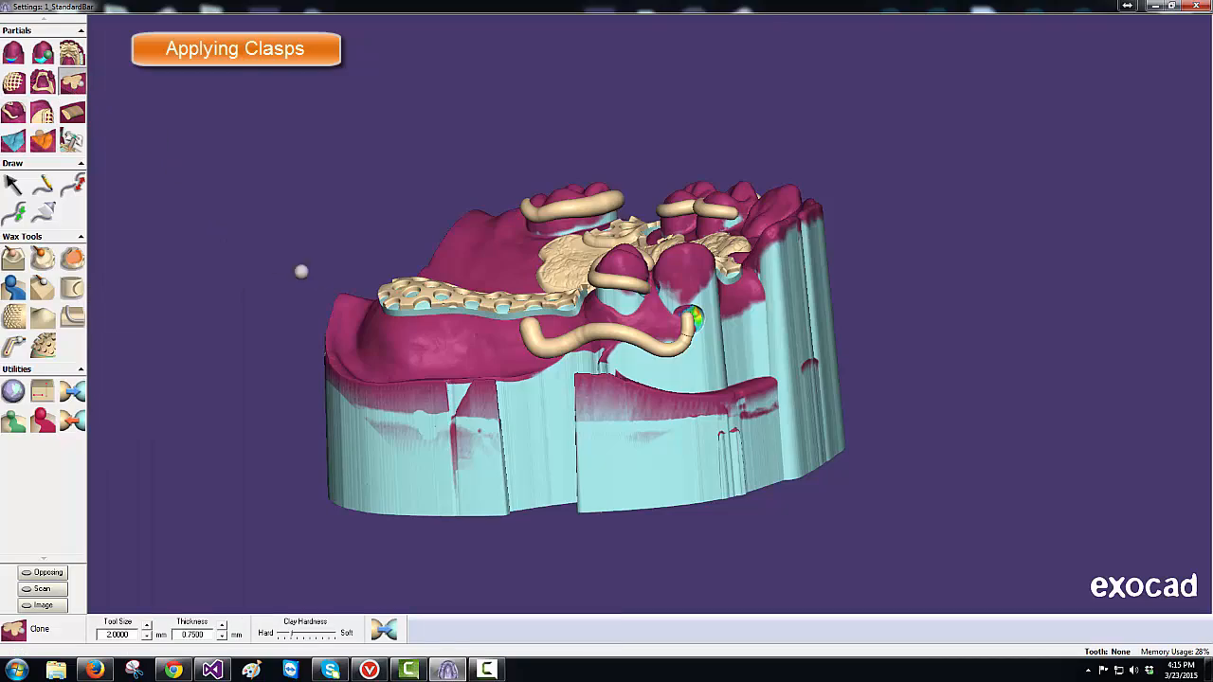
middle_click_drag(612, 393, 612, 393)
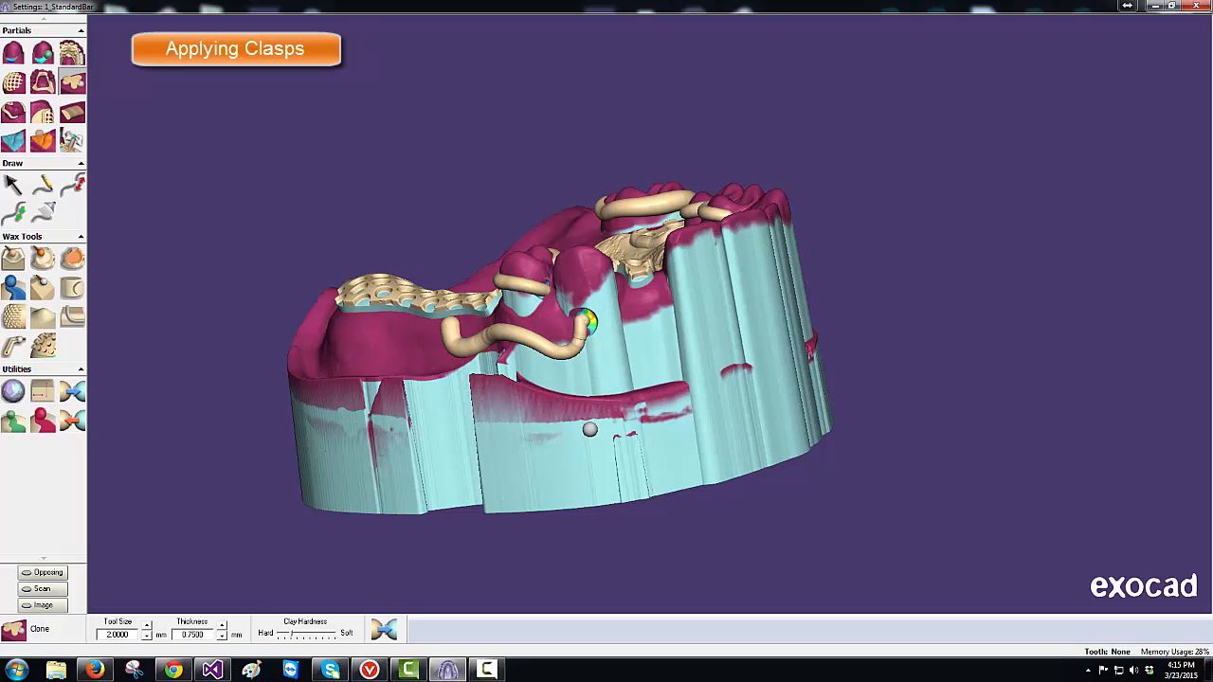
right_click_drag(589, 431, 603, 425)
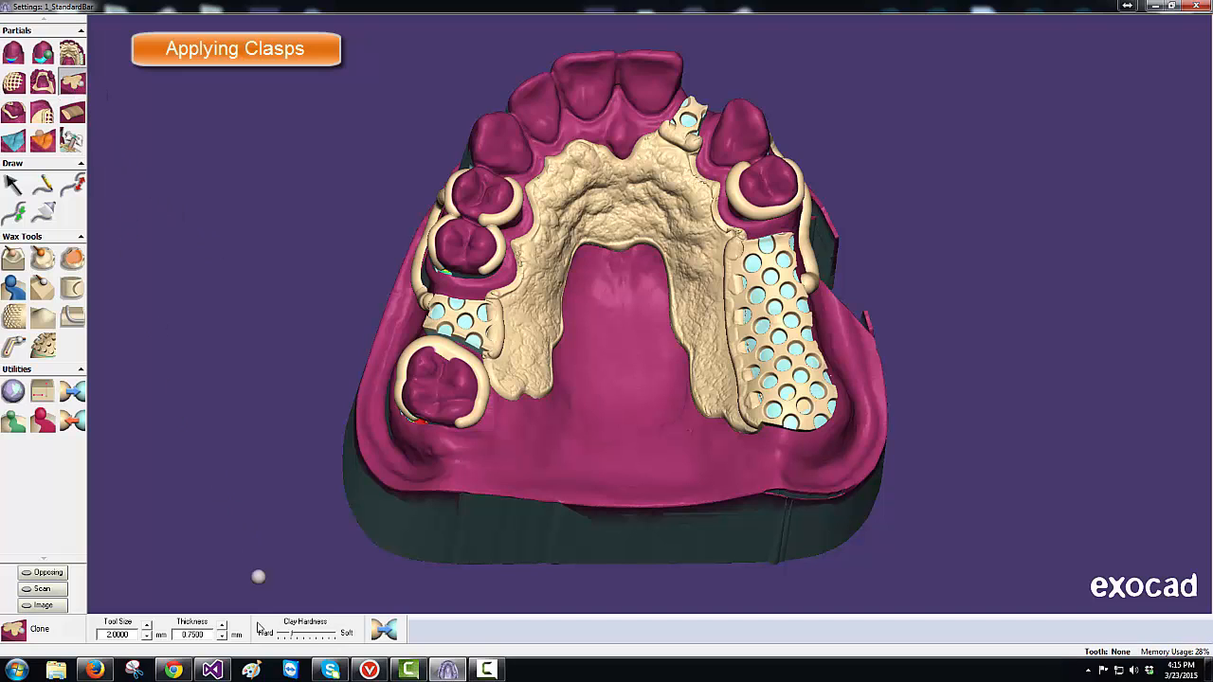
left_click(222, 636)
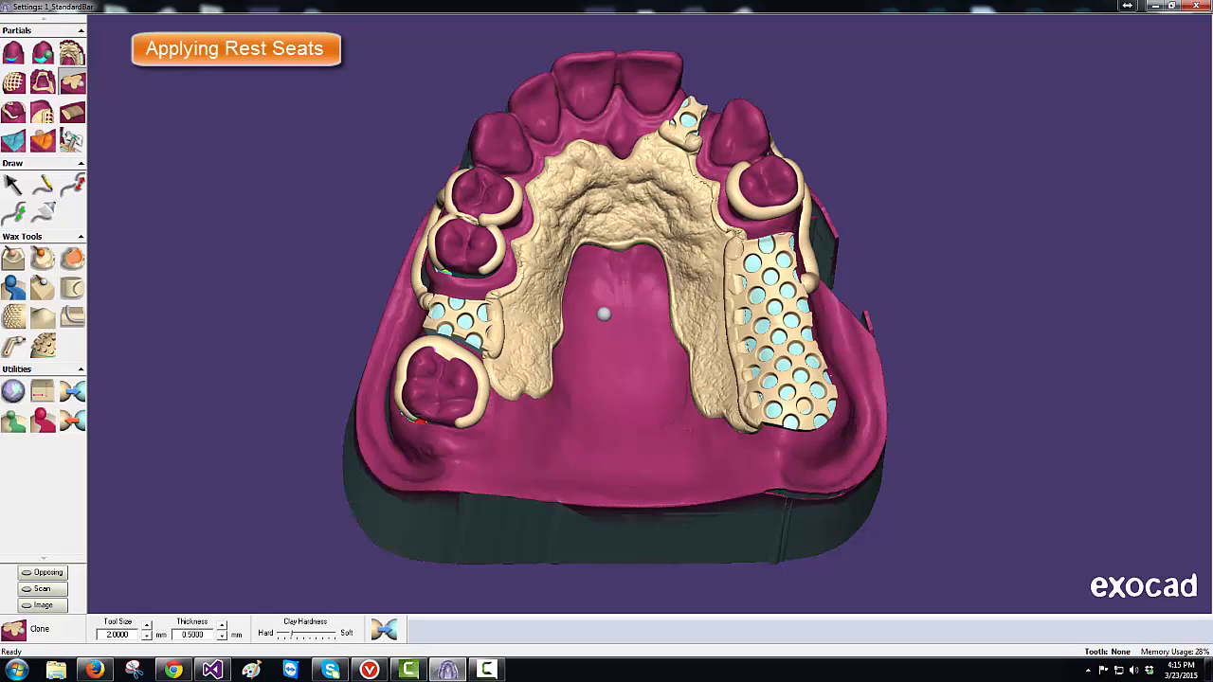
right_click_drag(603, 303, 599, 292)
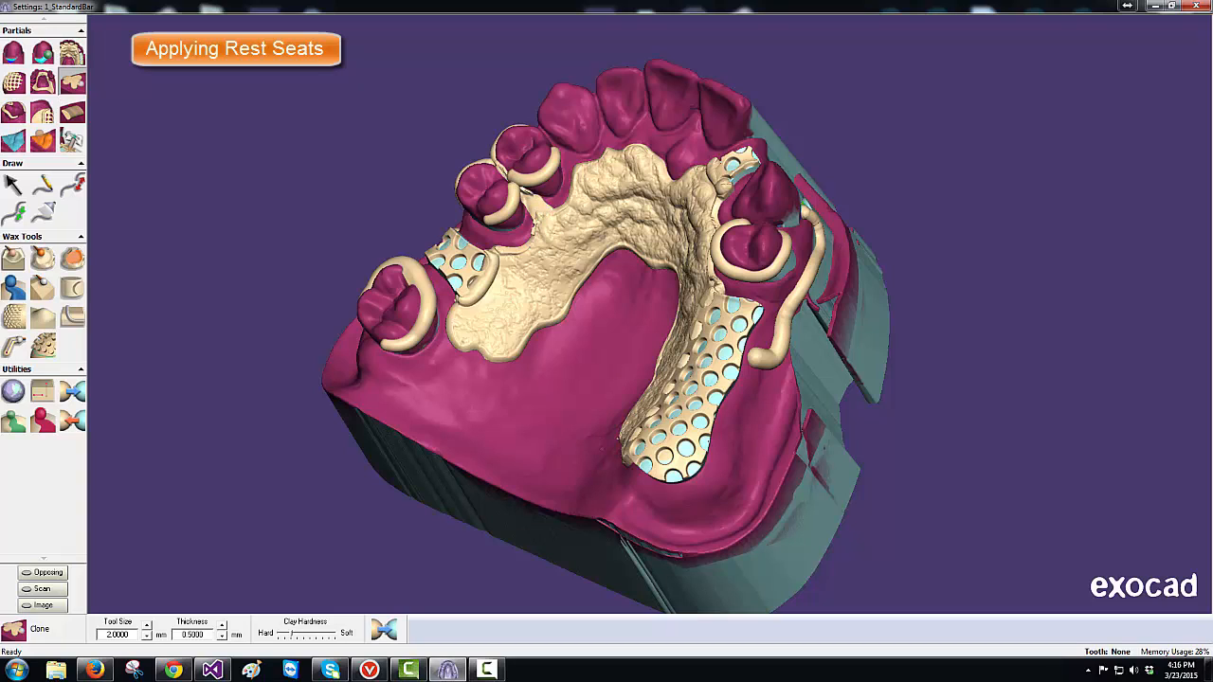
left_click(222, 627)
scroll(409, 283, "up", 4, "shift")
left_click(405, 280)
Step: Clone a rest seat onto the opposite premolar beside the long mesh, using a 2.75 mm tool size and 0.75 mm thickness
scroll(497, 178, "down", 2, "shift")
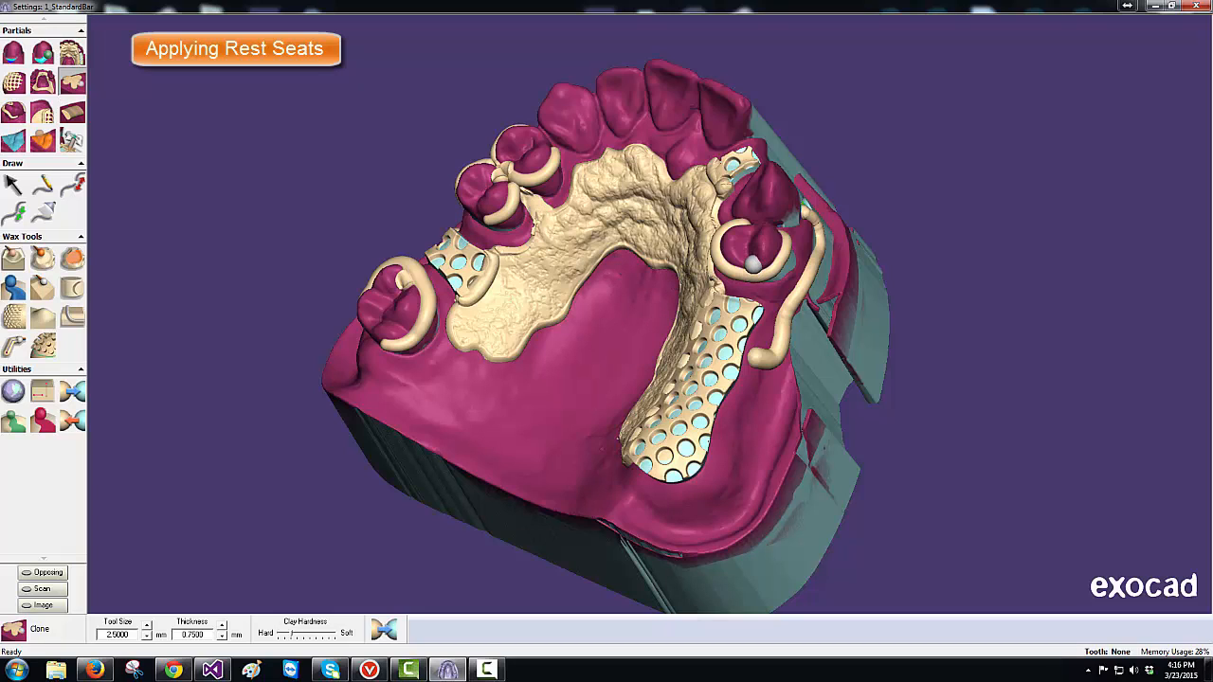
scroll(746, 266, "up", 1, "shift")
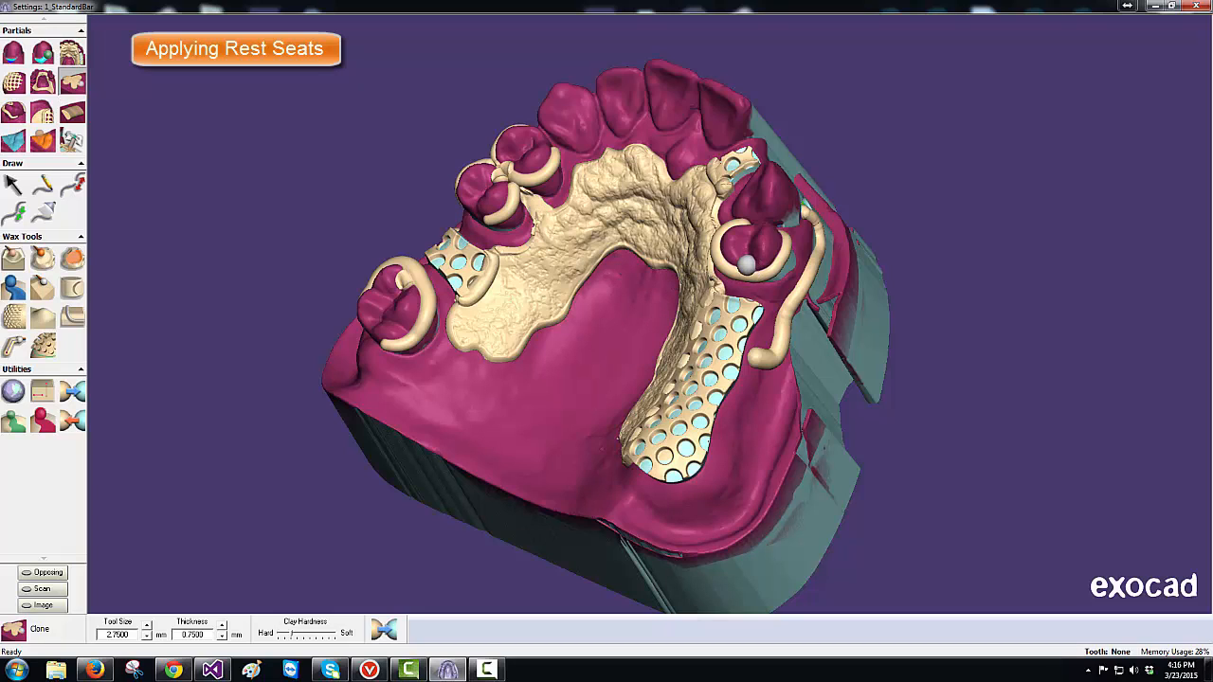
left_click(747, 266)
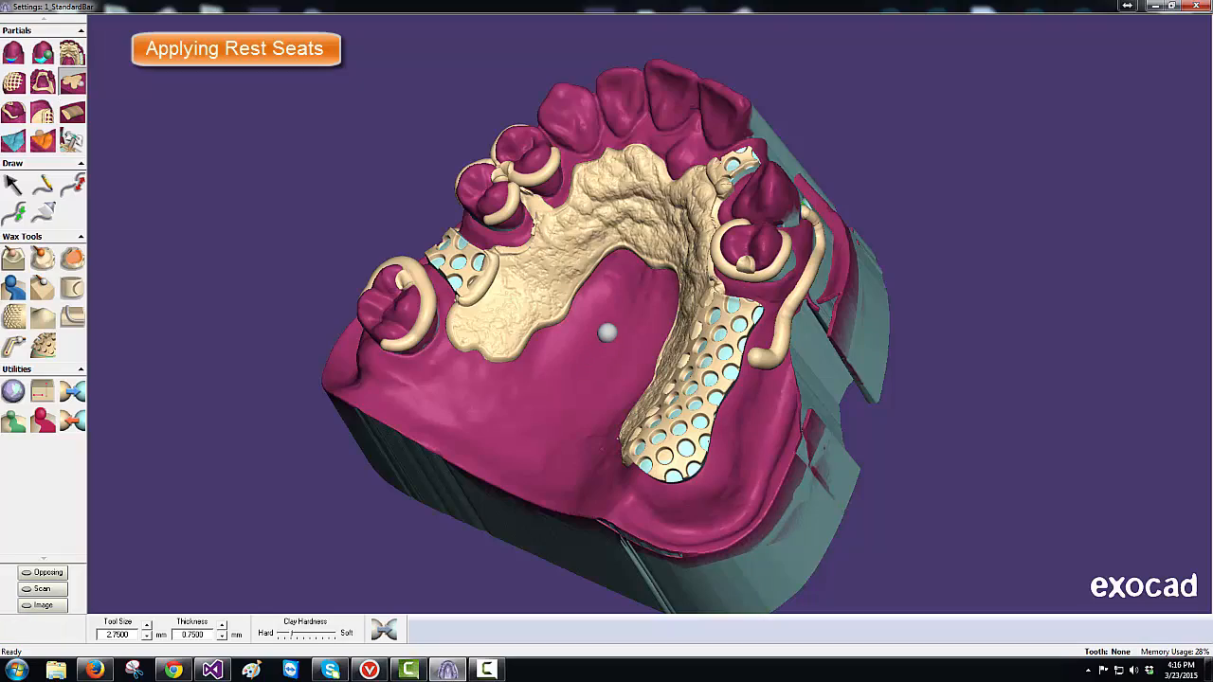
Step: Clone a rest over the inner surface of the canine down to the major connector, with 3 mm tool size and 1 mm thickness
mouse_move(615, 323)
right_mouse_down()
mouse_move(620, 241)
mouse_move(654, 213)
mouse_move(721, 222)
mouse_move(777, 303)
mouse_move(607, 384)
mouse_move(577, 422)
mouse_move(573, 412)
right_mouse_up()
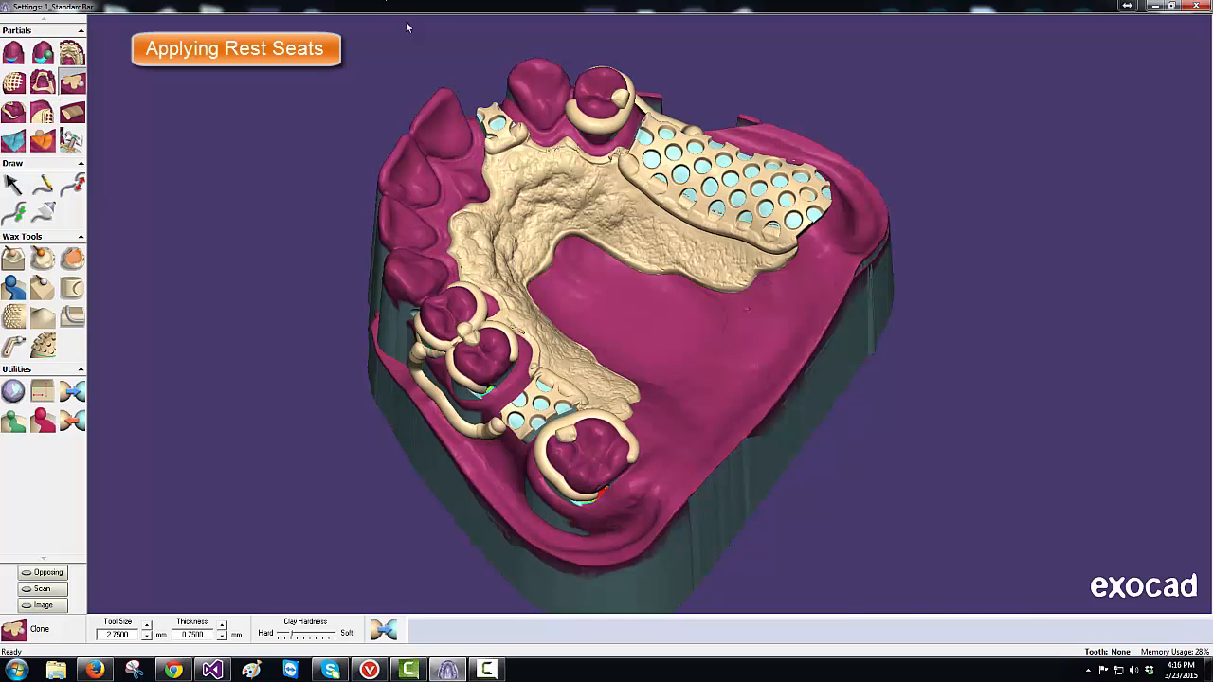
key("Up")
key("Up")
key("Up")
key("Up")
left_click_drag(558, 97, 566, 142)
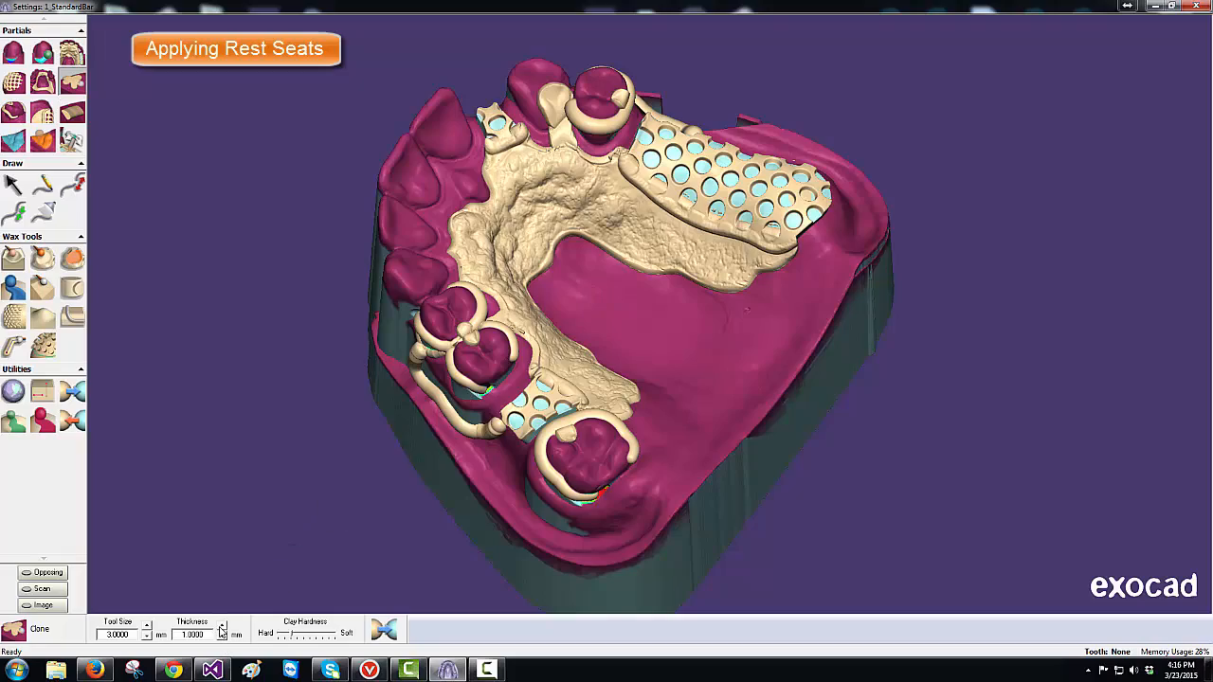
Step: Clone 1.25 mm thick minor connectors joining the molar and premolar clasps to the meshes and major connector, varying the tool size between 2.5 and 4 mm
right_click_drag(344, 504, 335, 485)
middle_click_drag(336, 485, 339, 512)
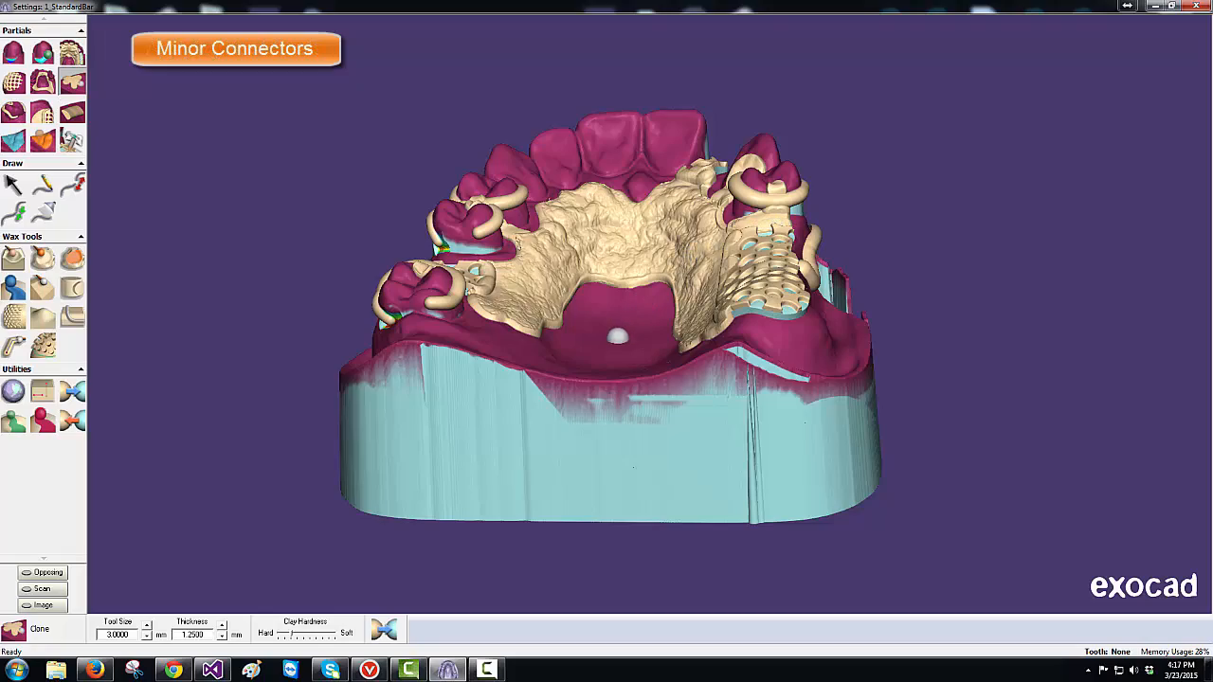
right_click_drag(610, 326, 602, 320)
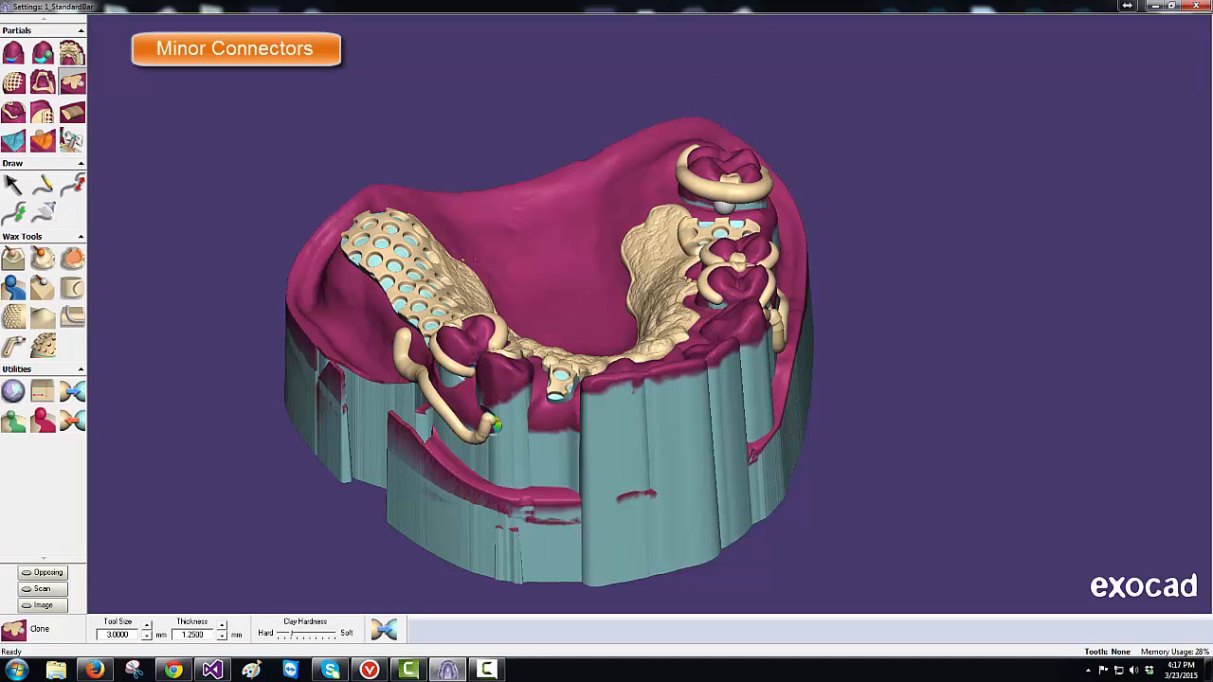
scroll(720, 205, "up", 2, "ctrl")
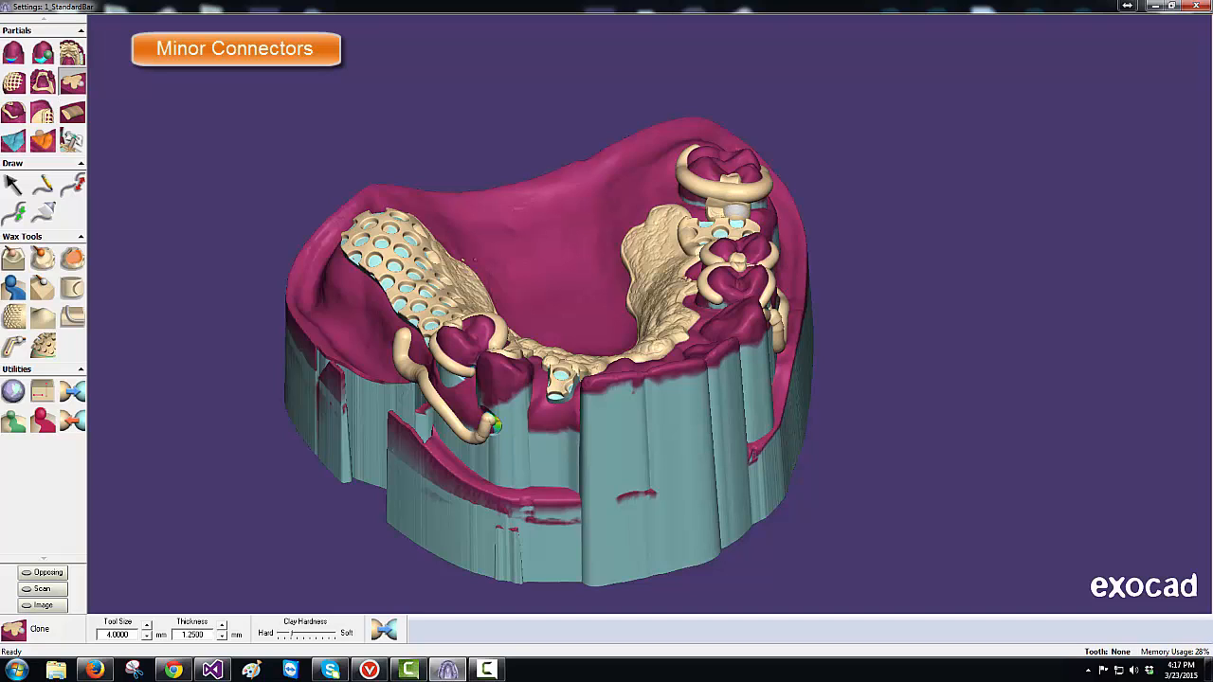
scroll(735, 213, "down", 2, "ctrl")
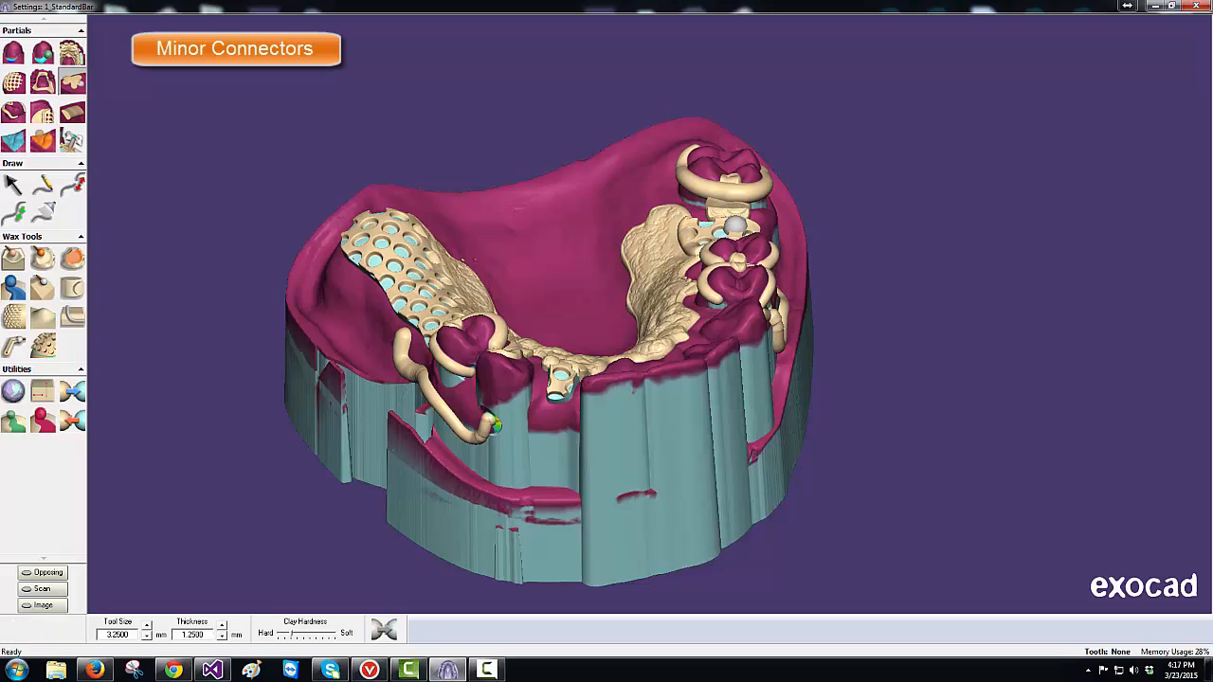
middle_click_drag(735, 225, 736, 229)
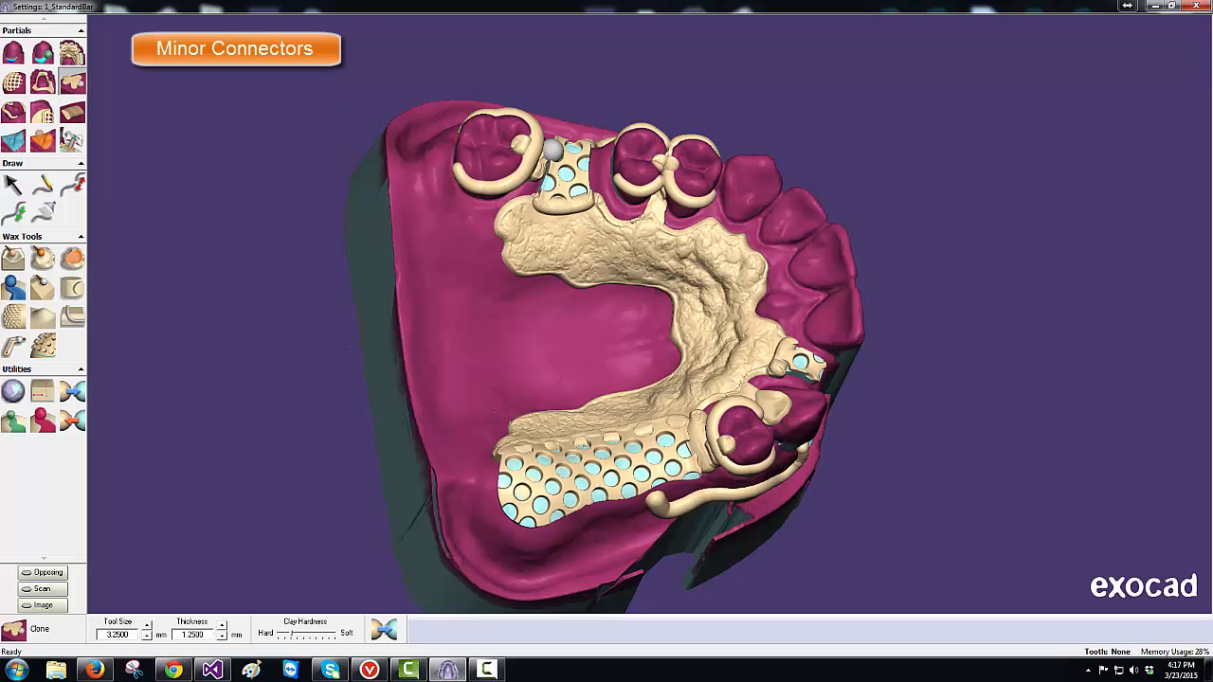
scroll(551, 151, "down", 1, "ctrl")
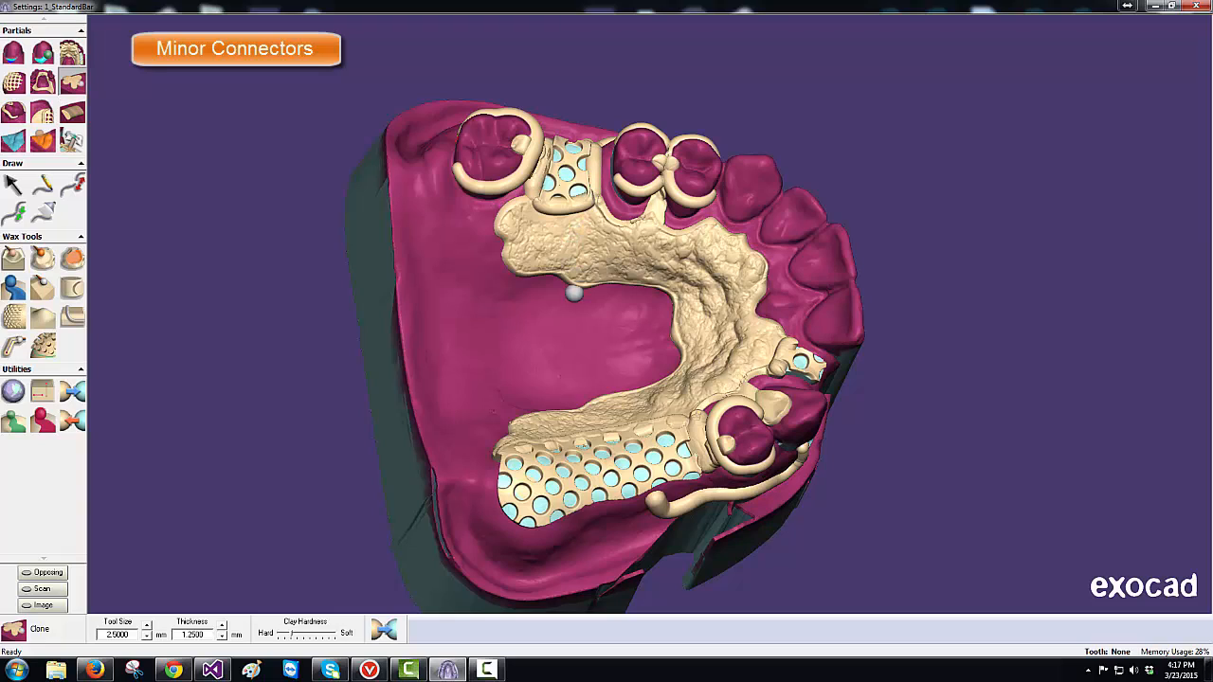
Step: Form a tissue stop in the rear part of the long mesh using a 3.7 mm ball wax selection, and switch to Smudge for wax shaping
right_click_drag(592, 335, 592, 329)
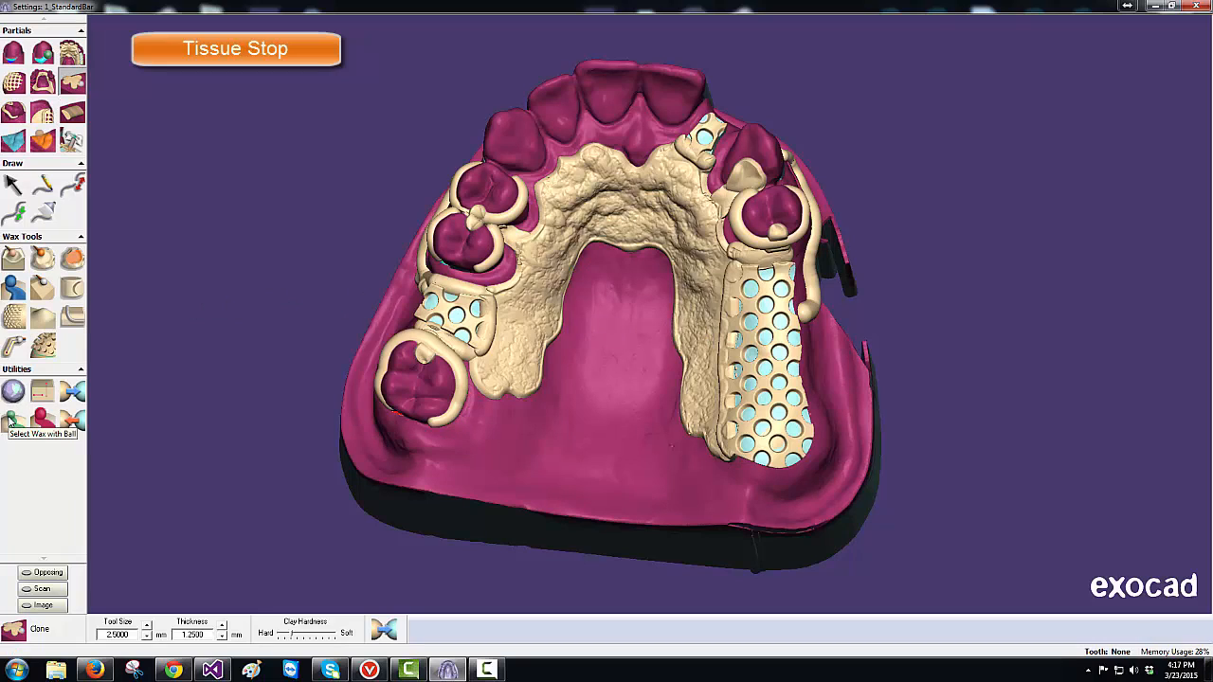
left_click(12, 421)
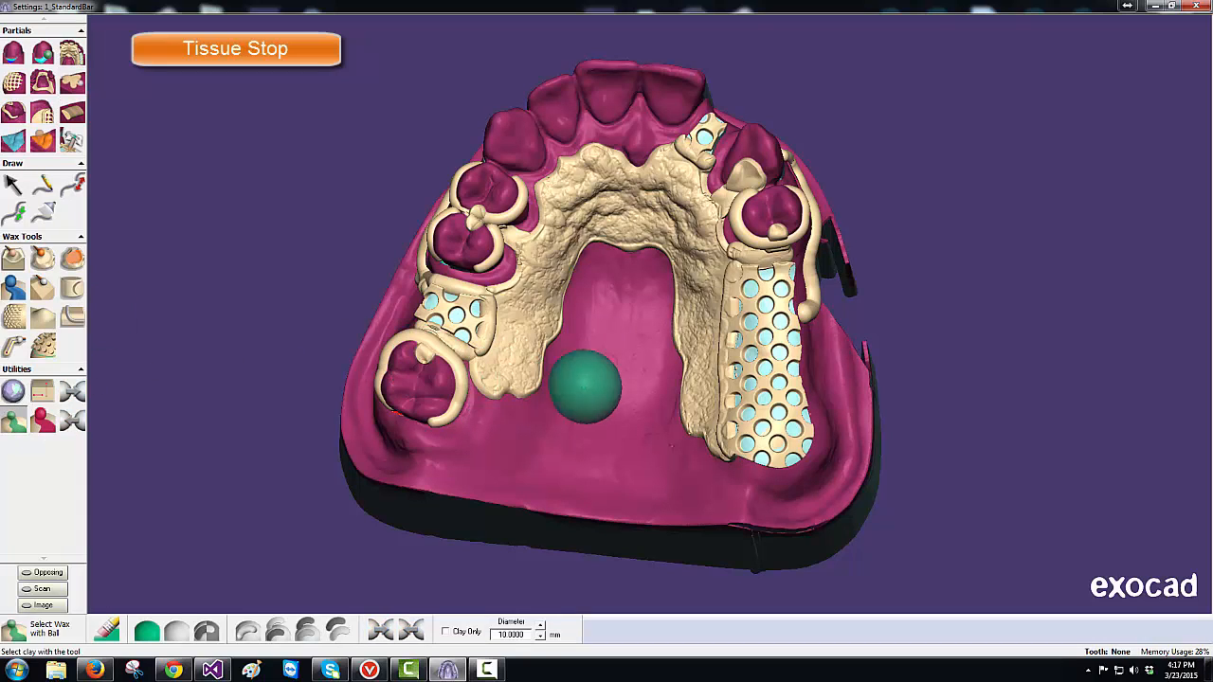
key("Down")
key("Down")
key("Down")
key("Down")
key("Down")
key("Down")
key("Down")
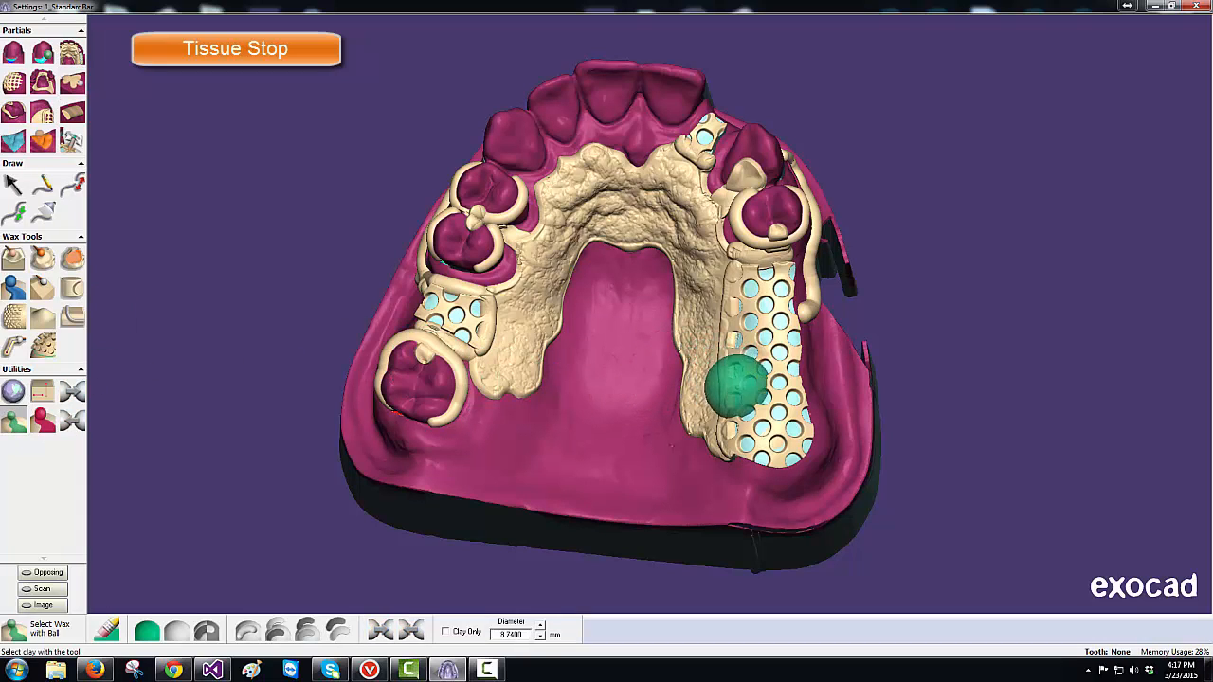
key("Down")
key("Down")
key("Down")
key("Down")
key("Down")
key("Down")
key("Down")
key("Down")
key("Down")
key("Down")
key("Down")
key("Down")
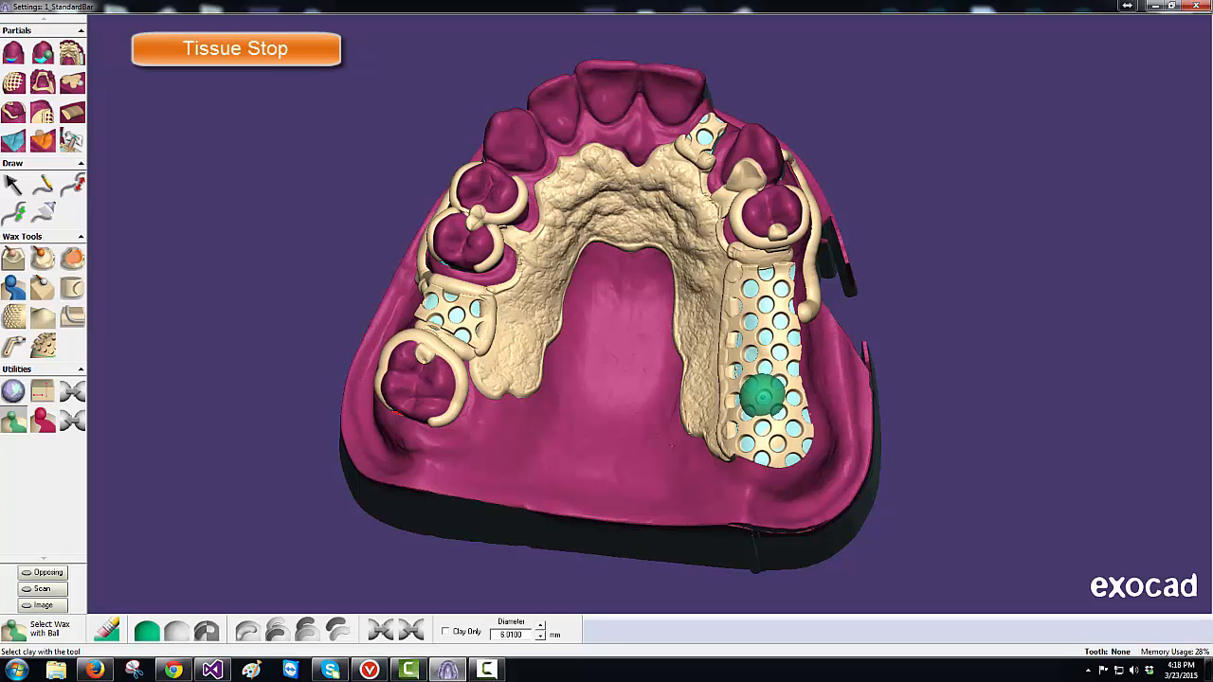
key("Down")
key("Down")
key("Down")
key("Down")
key("Down")
key("Down")
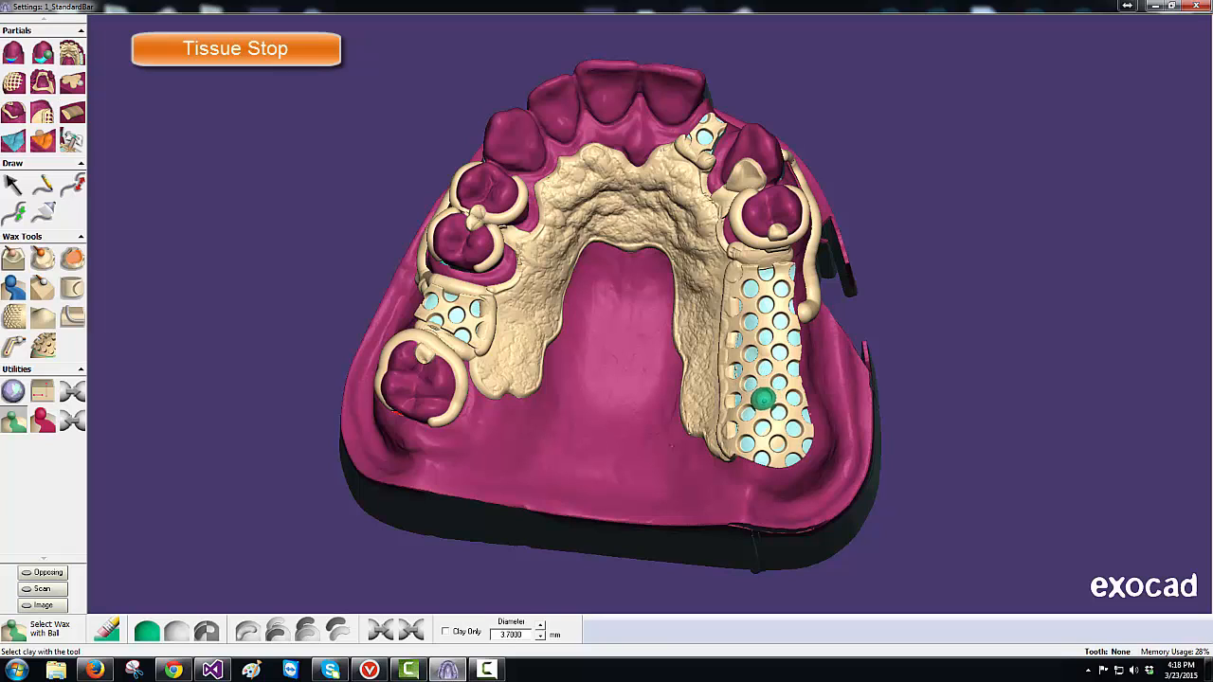
left_click(762, 398)
left_click(411, 629)
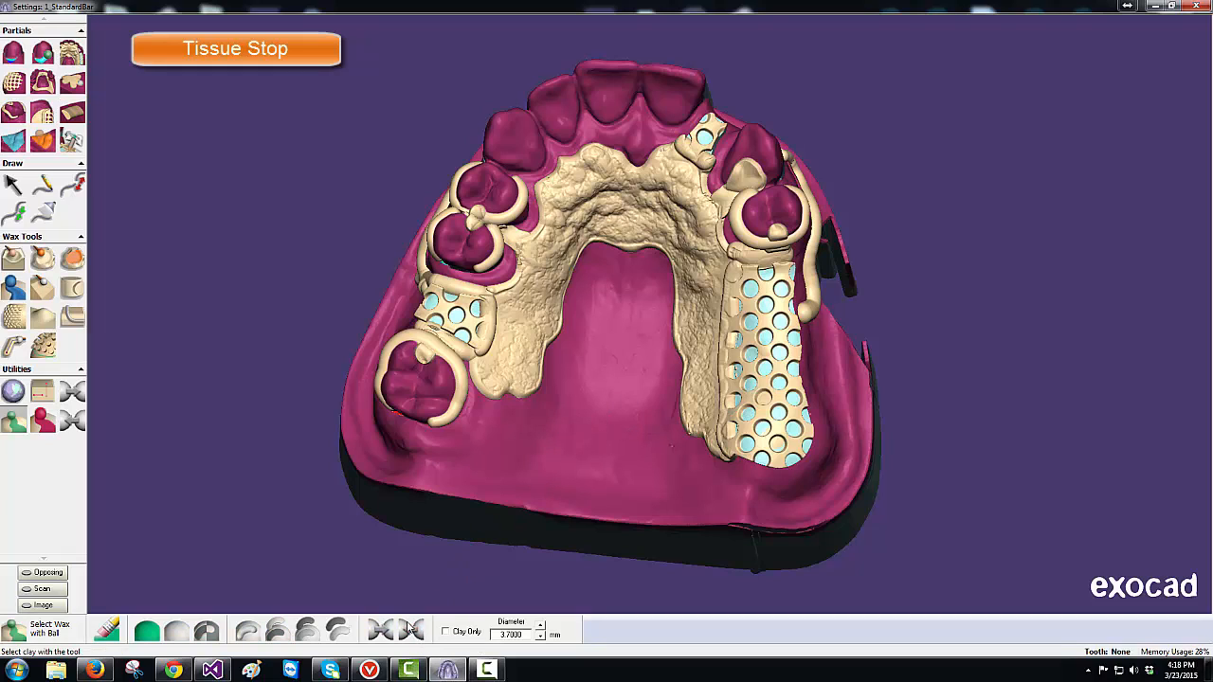
left_click(15, 261)
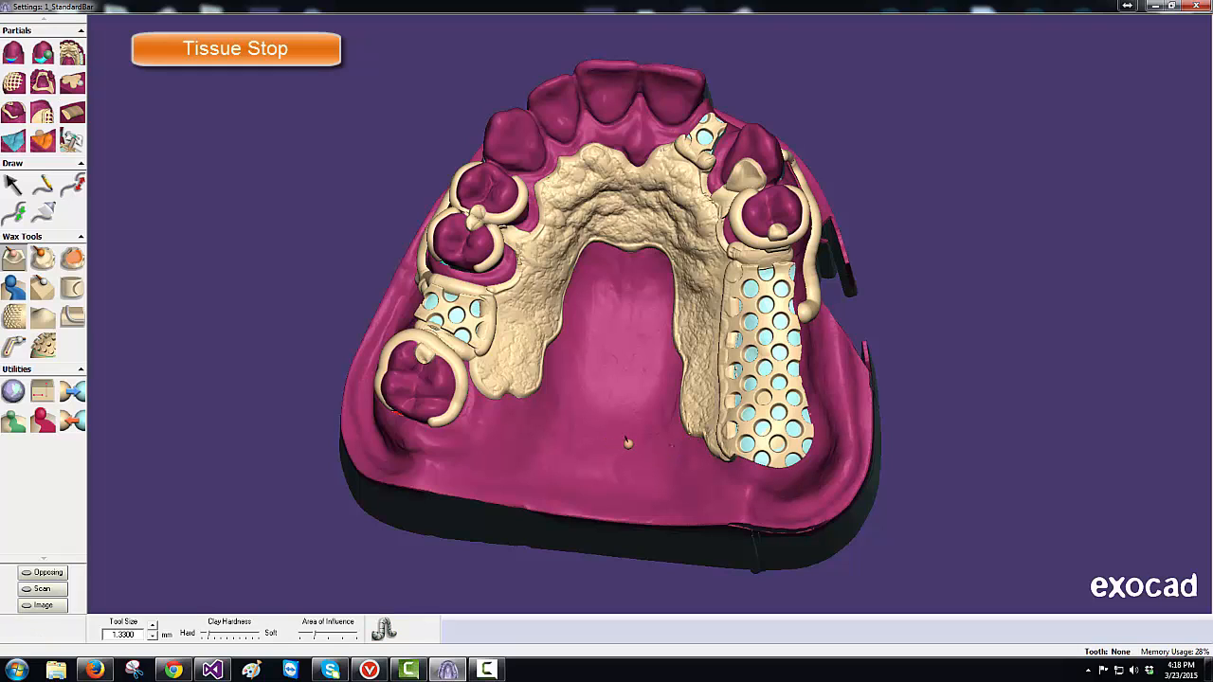
right_click_drag(627, 443, 650, 438)
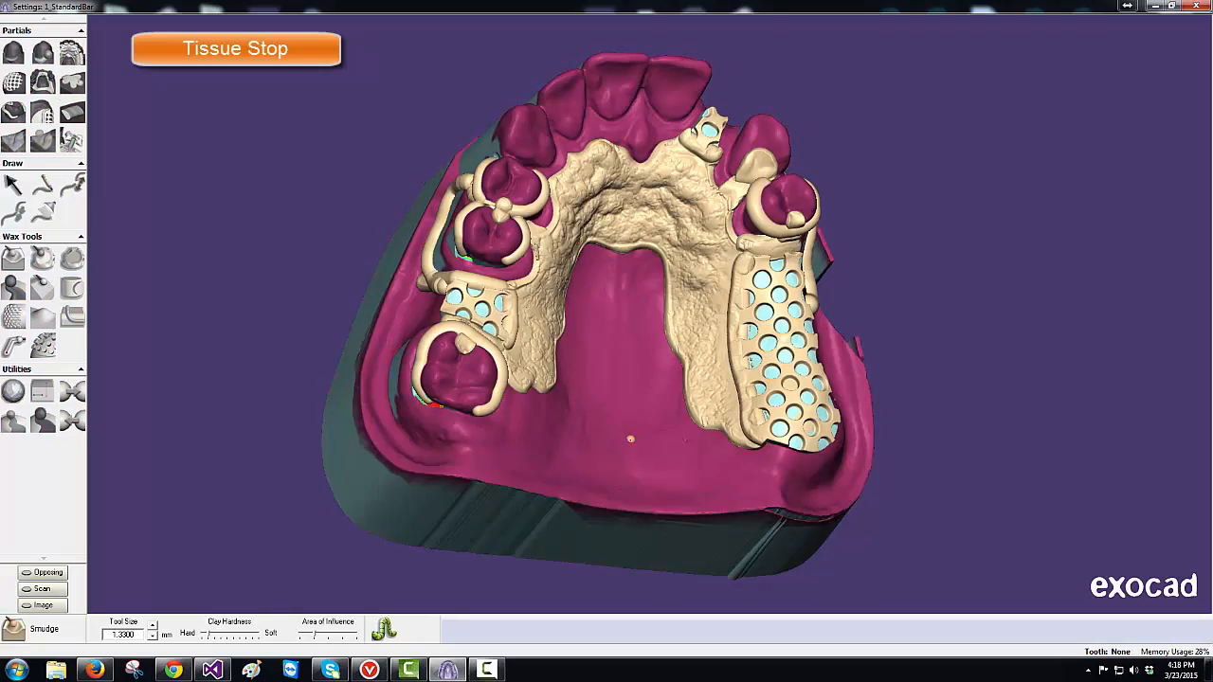
Step: Draw a finish line curve along the inner edge of the short mesh between the molar and the premolars
right_click_drag(574, 325, 576, 324)
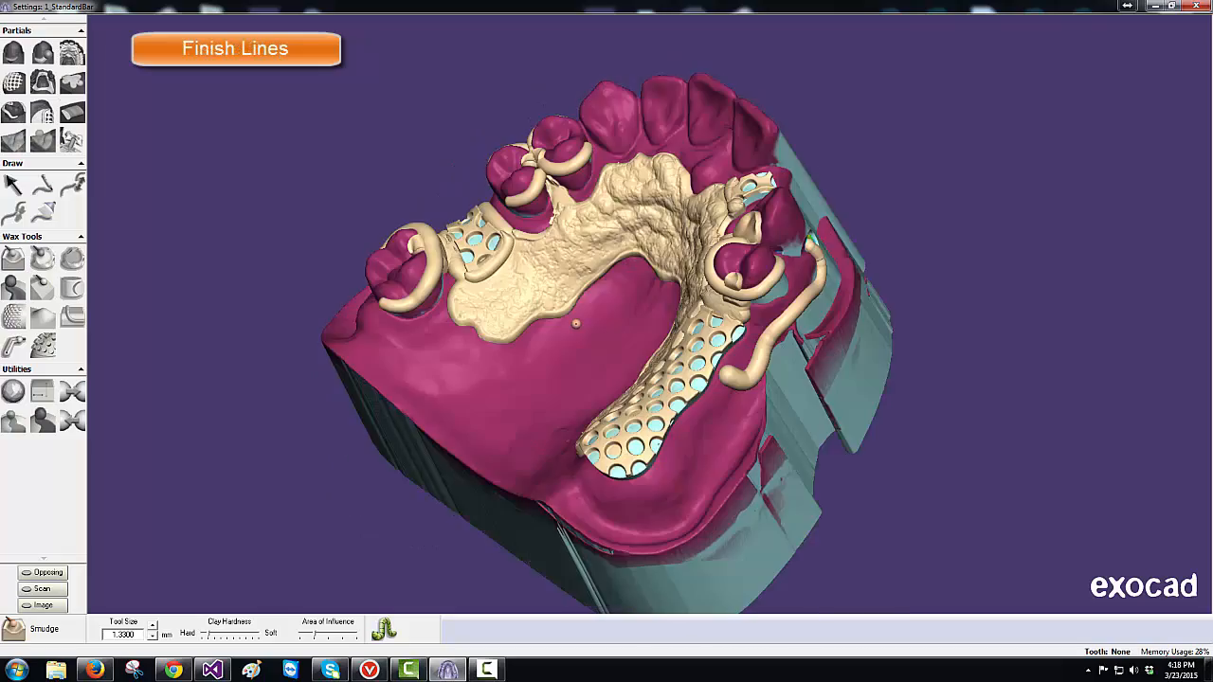
left_click(48, 184)
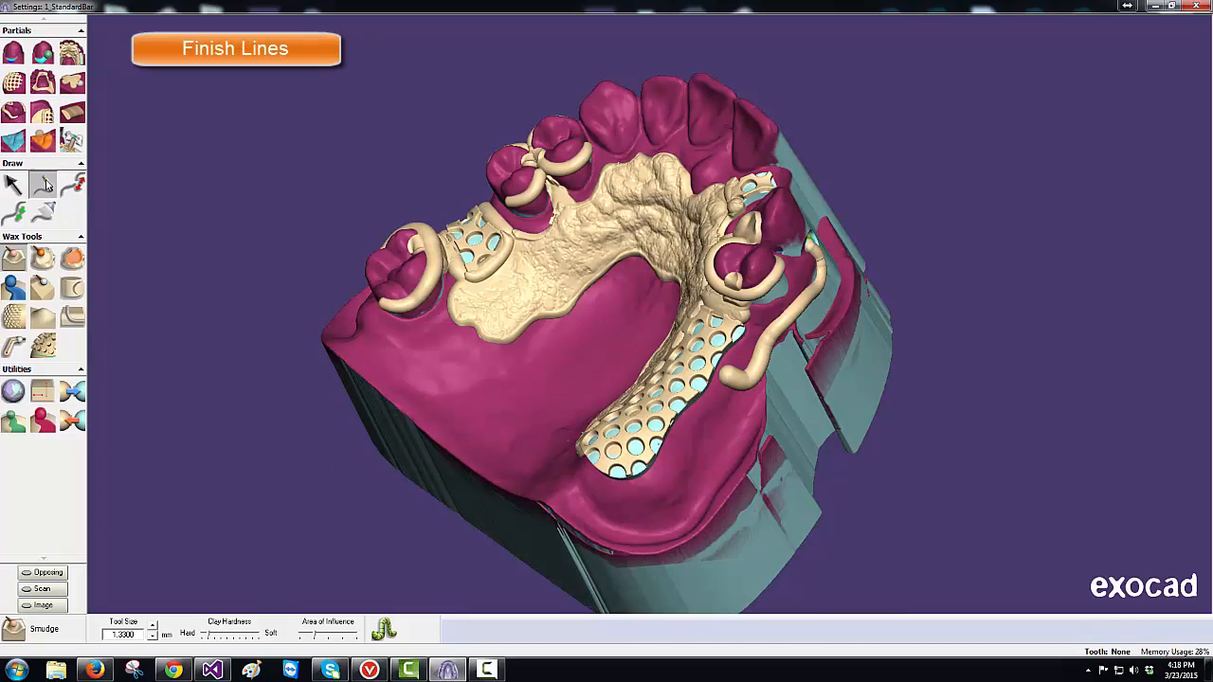
left_click(460, 274)
left_click(476, 283)
left_click(498, 272)
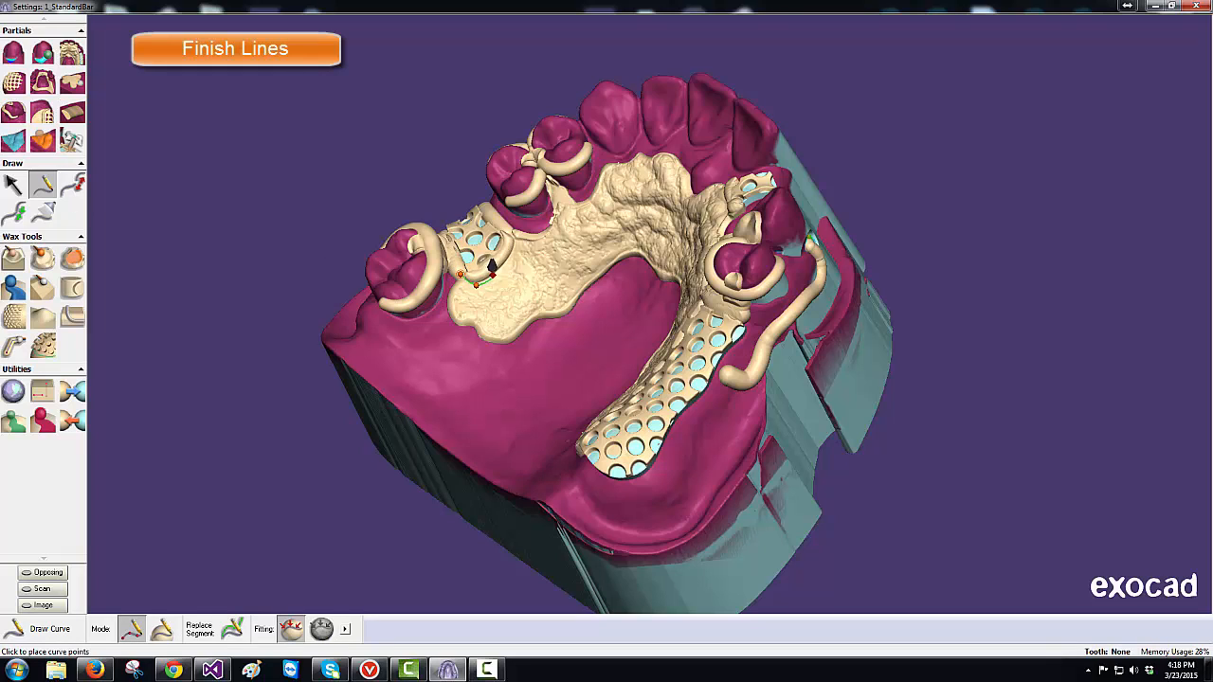
left_click(506, 263)
left_click(514, 244)
double_click(513, 226)
Step: Draw a short finish line curve along the base of the small front mesh beside the canine
right_click_drag(535, 357, 555, 345)
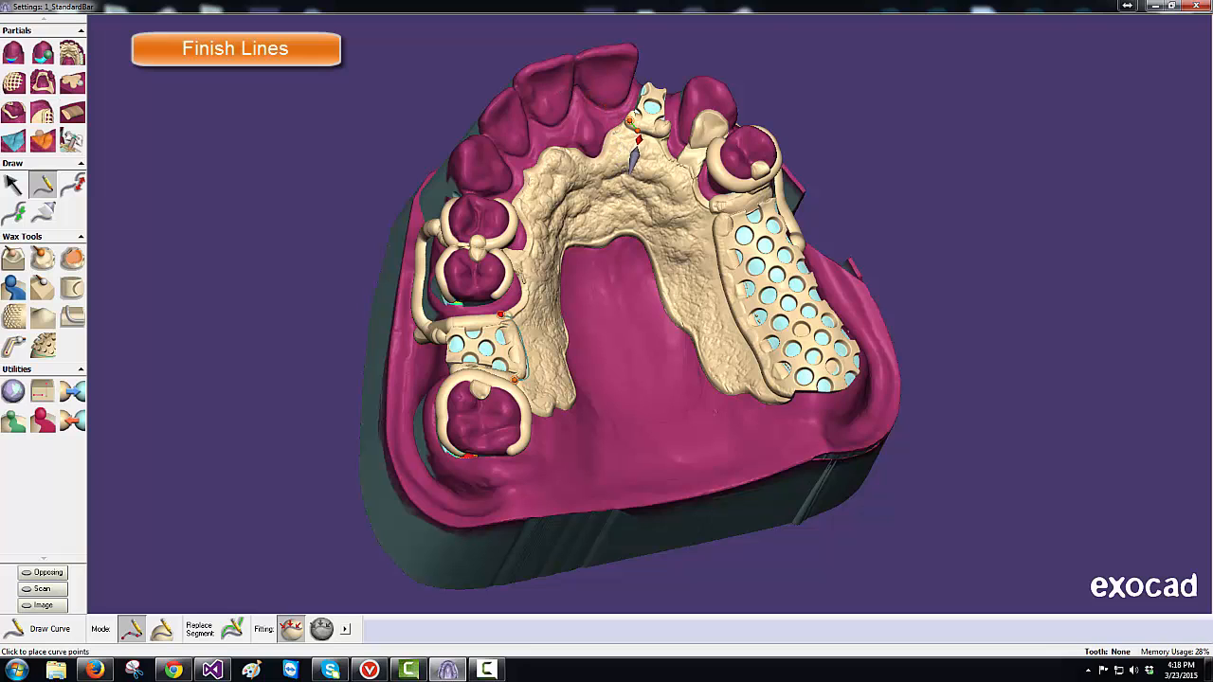
left_click(655, 137)
left_click(666, 127)
Step: Draw a finish line curve along the full inner edge of the long mesh, from the premolar to its rear end
left_click(716, 210)
left_click(713, 237)
left_click(717, 266)
left_click(723, 302)
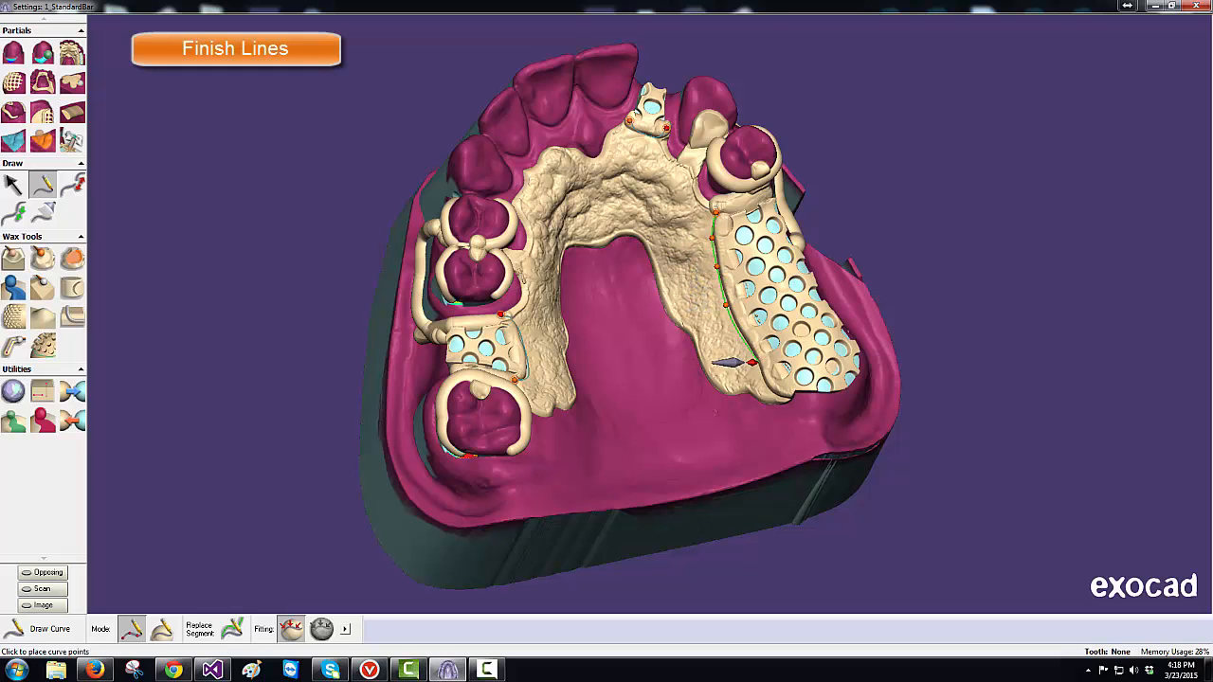
left_click(751, 353)
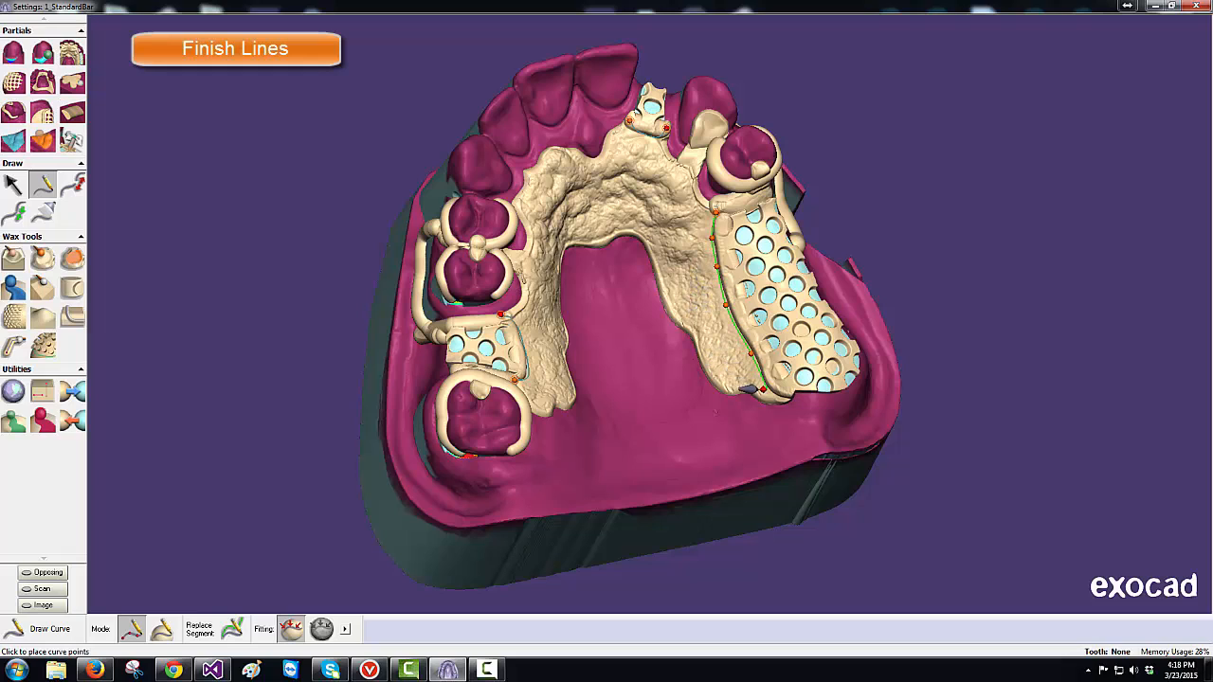
left_click(767, 390)
double_click(785, 399)
Step: Create a finish line with the Jef IDS profile along the inner curve of the short mesh and adjust its band
left_click(42, 113)
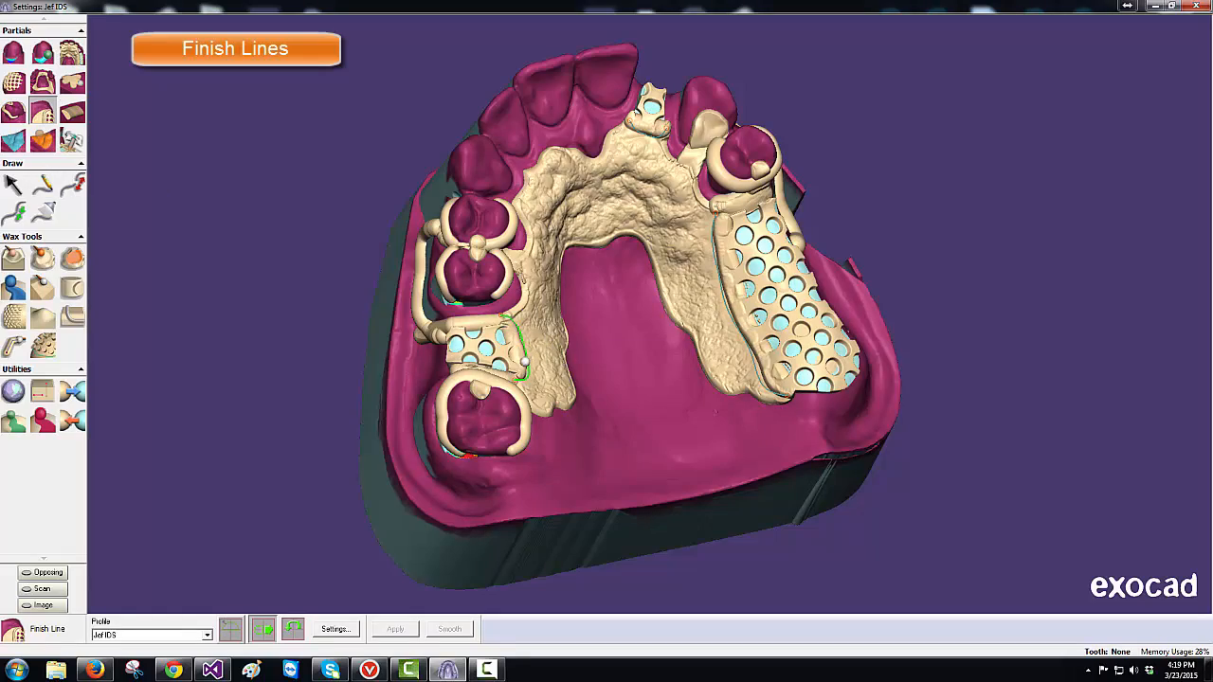
left_click(526, 360)
right_click_drag(612, 373, 492, 267)
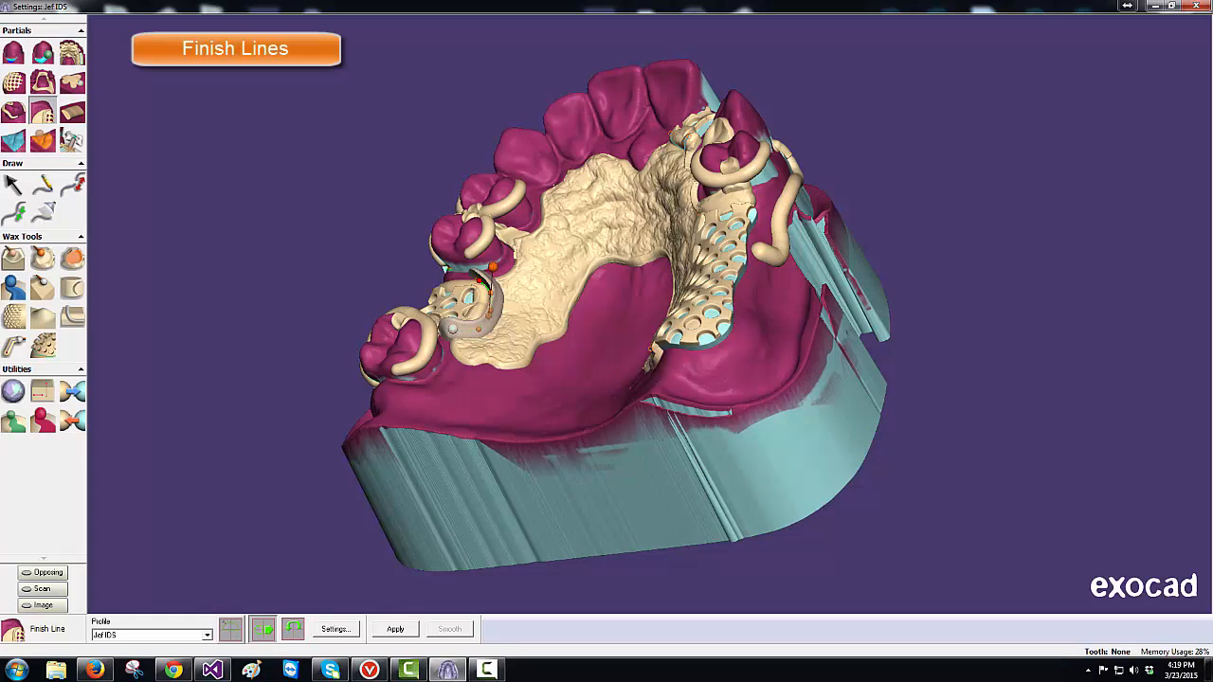
left_click_drag(455, 331, 450, 327)
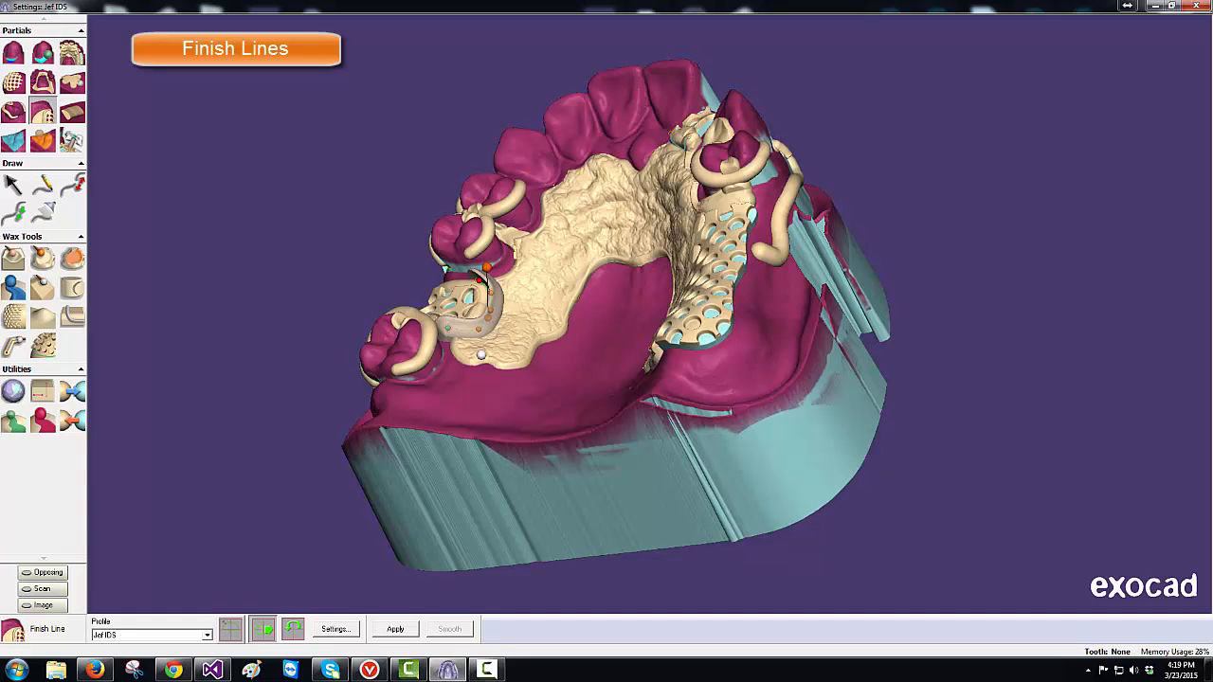
Step: Try reshaping the Jef IDS profile by moving the curve's middle point and end tangent handle, and leave without saving
left_click(207, 637)
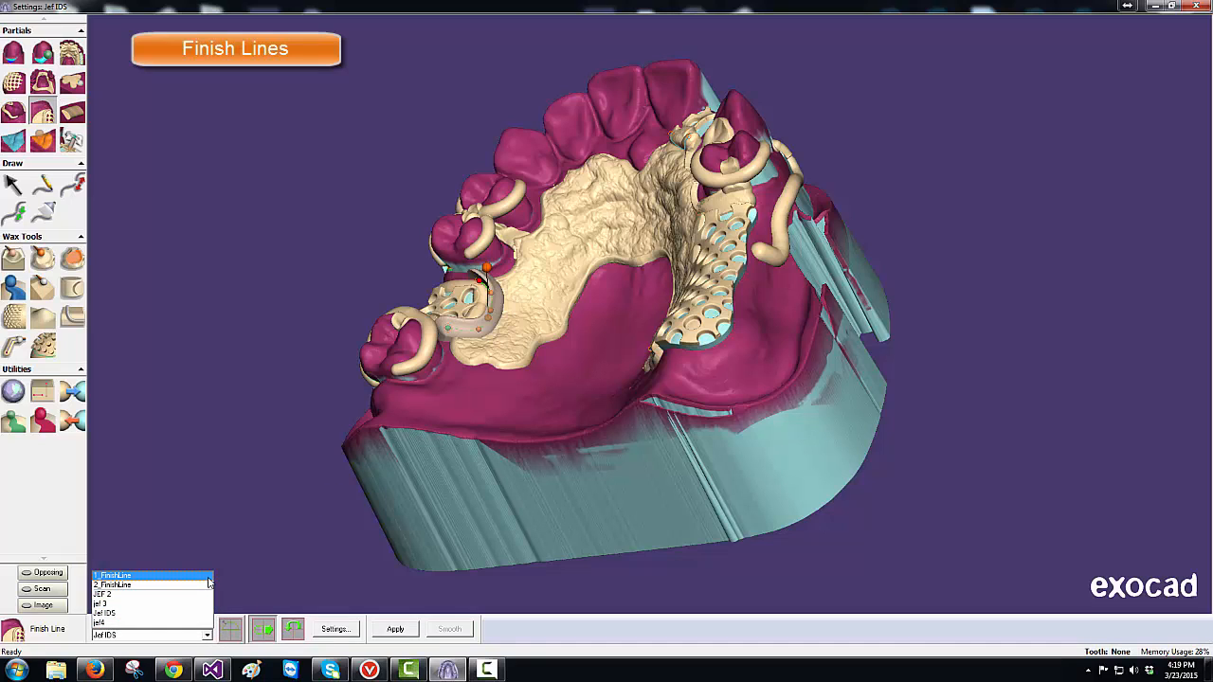
left_click(232, 632)
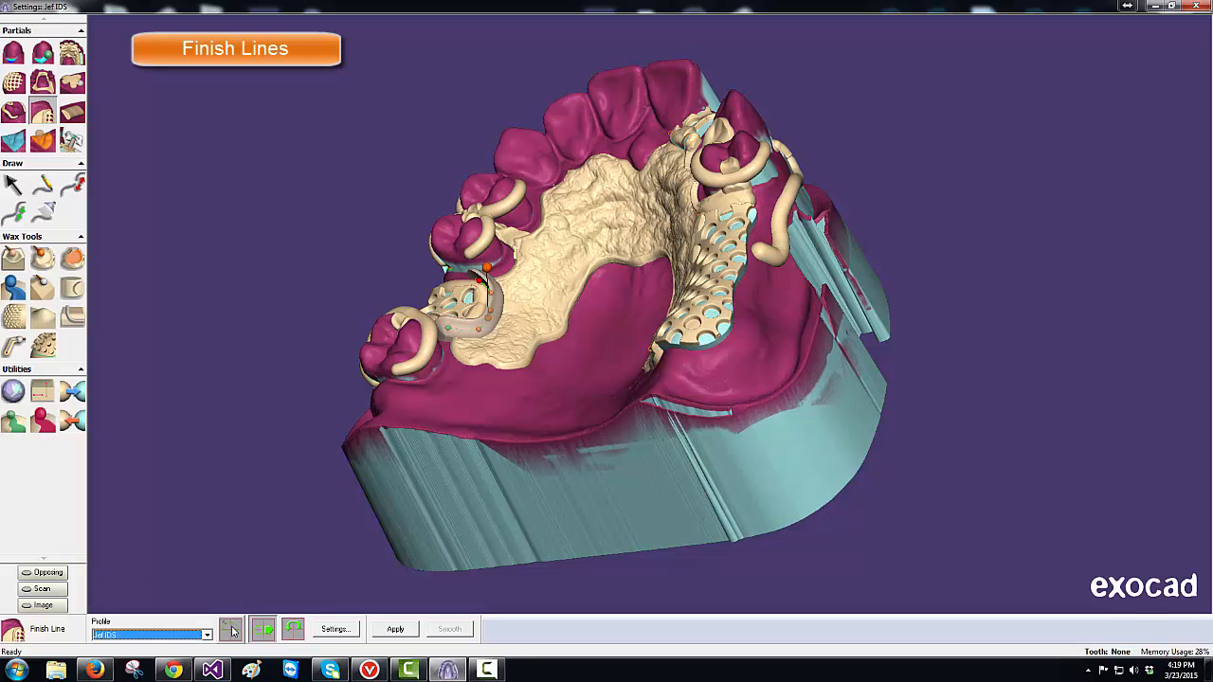
left_click(230, 630)
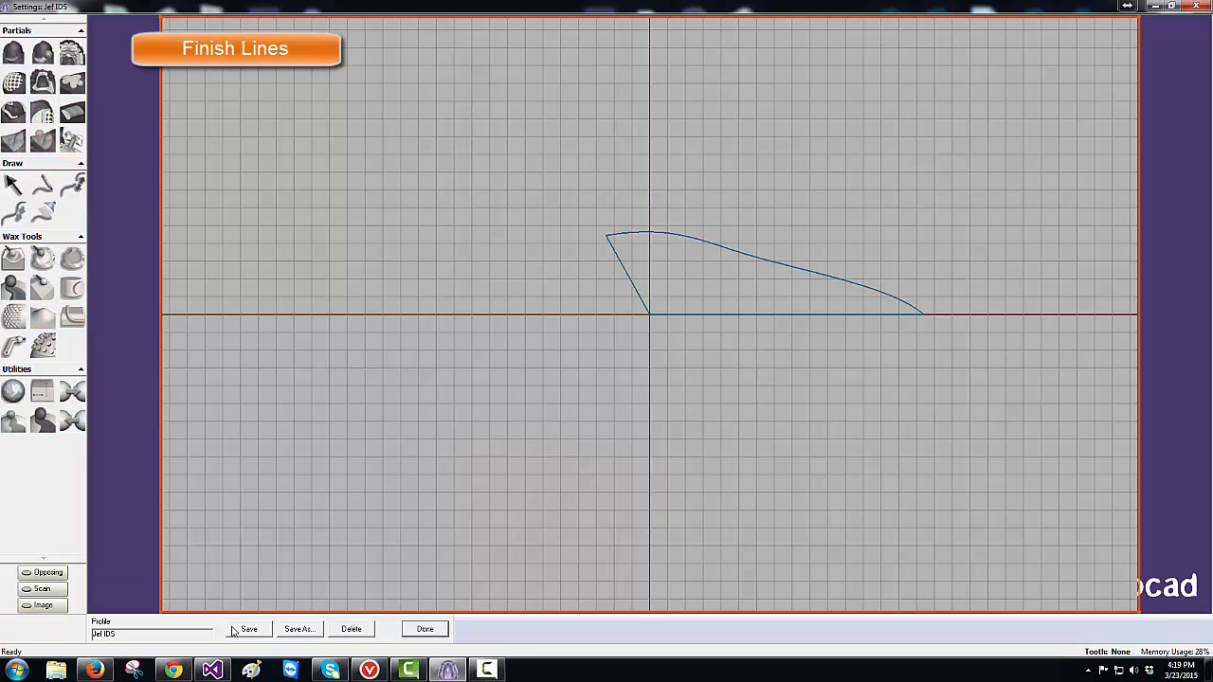
left_click(645, 231)
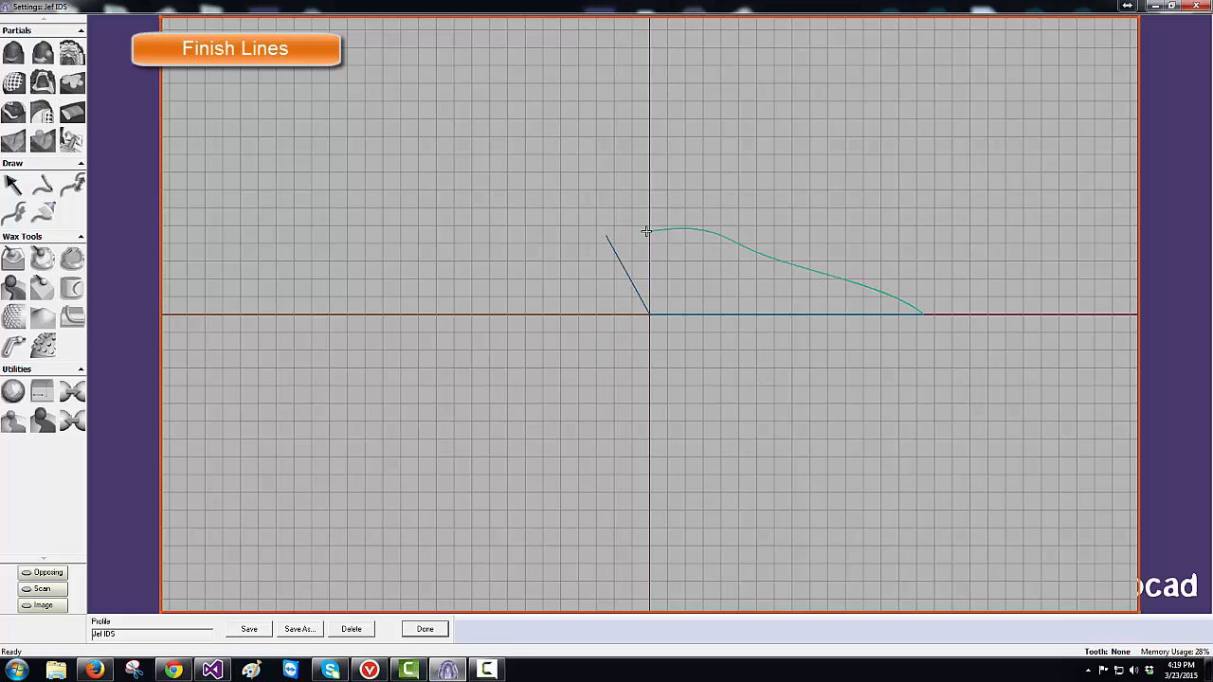
left_click_drag(645, 231, 606, 235)
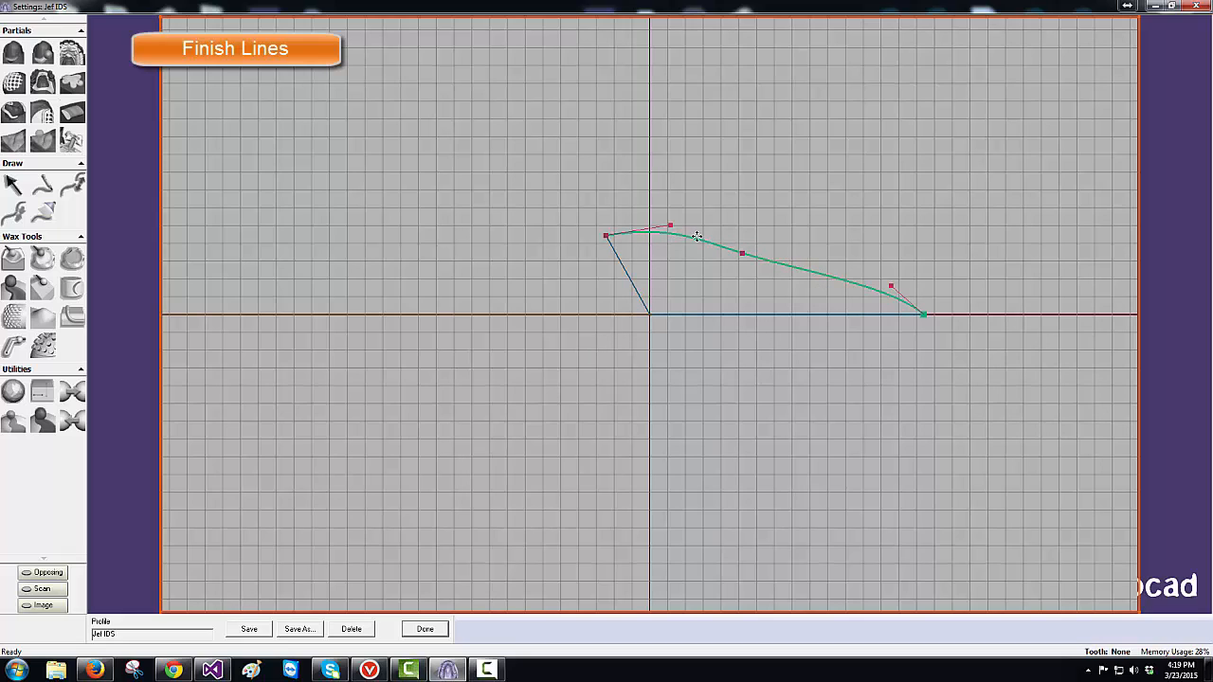
mouse_move(742, 253)
left_mouse_down()
mouse_move(736, 271)
mouse_move(747, 259)
left_mouse_up()
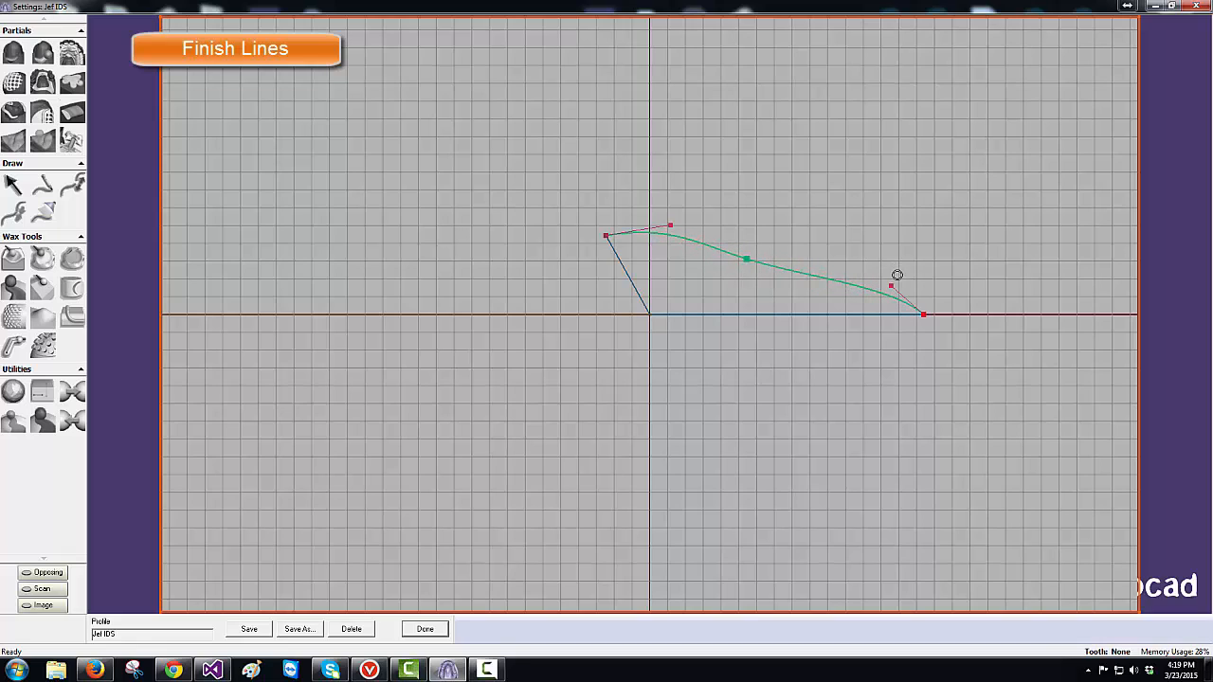
mouse_move(890, 285)
left_mouse_down()
mouse_move(882, 293)
mouse_move(892, 282)
left_mouse_up()
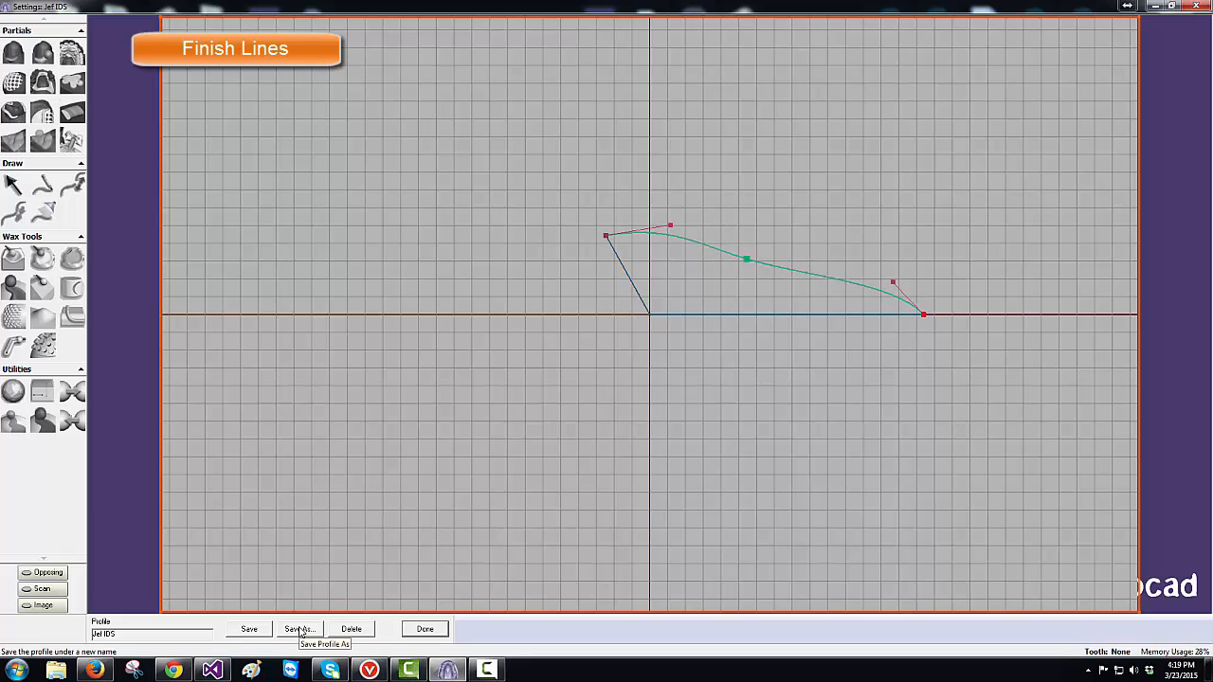
left_click(425, 631)
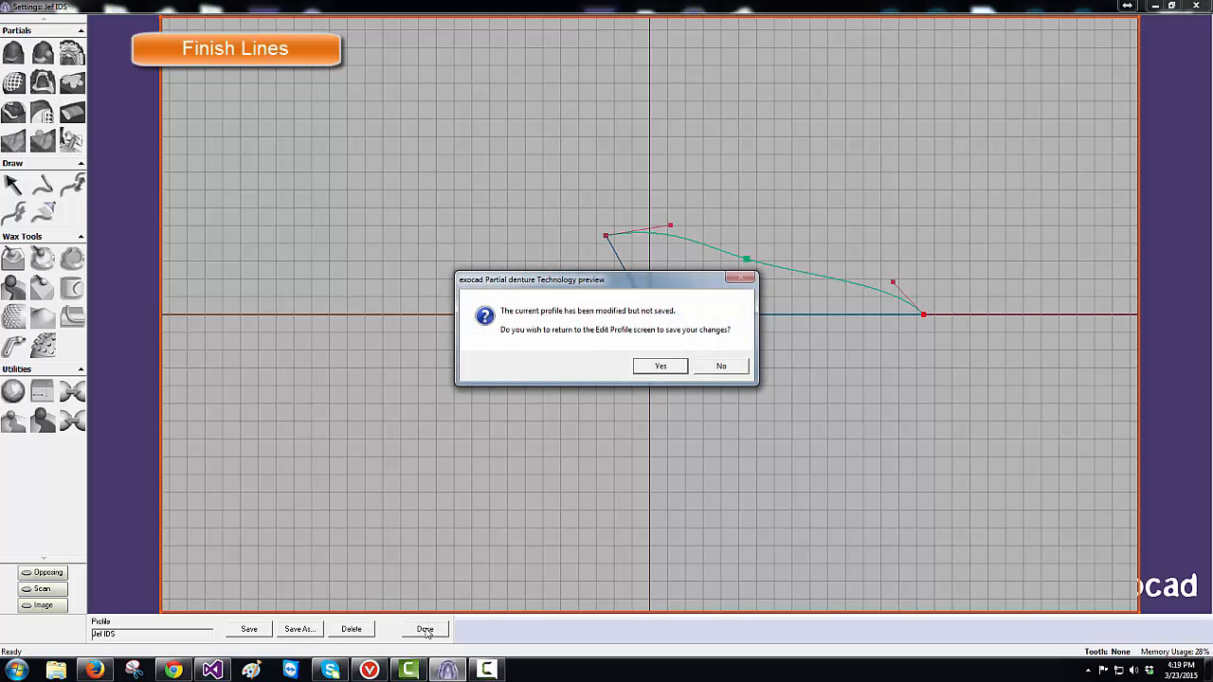
left_click(722, 368)
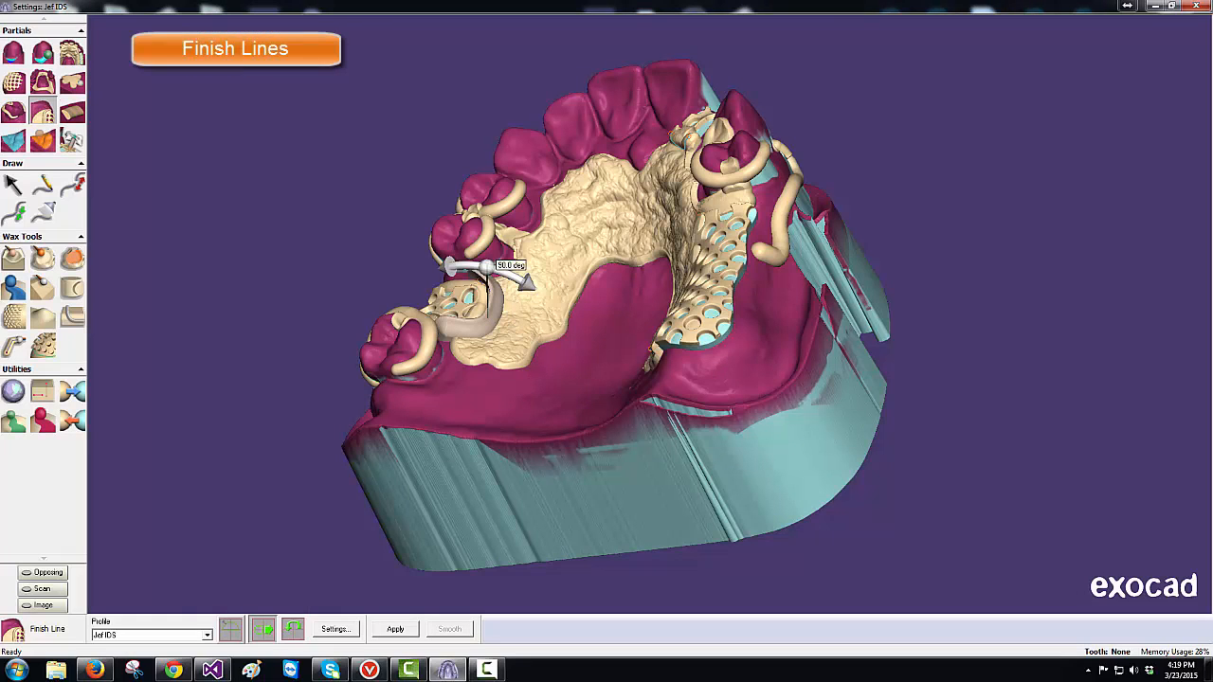
Step: Tilt the short mesh's finish line to about 86 degrees and apply it, and apply the Jef IDS finish line on the small front mesh
mouse_move(487, 267)
left_click_drag(486, 267, 482, 268)
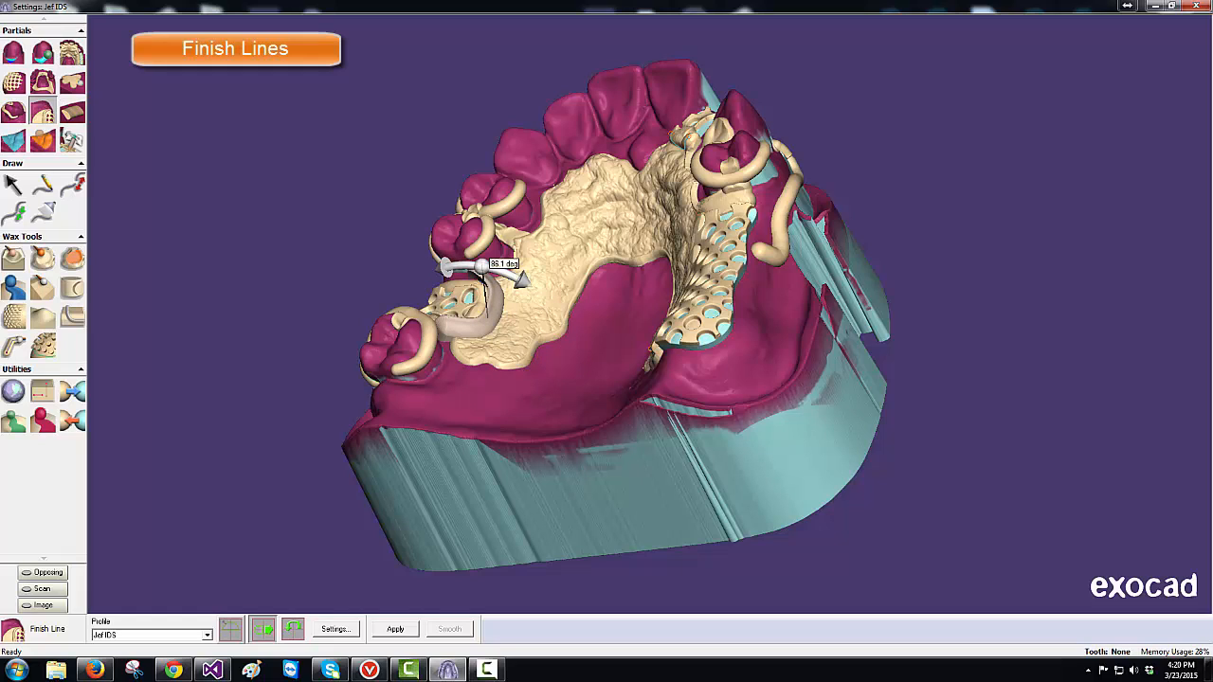
left_click(395, 630)
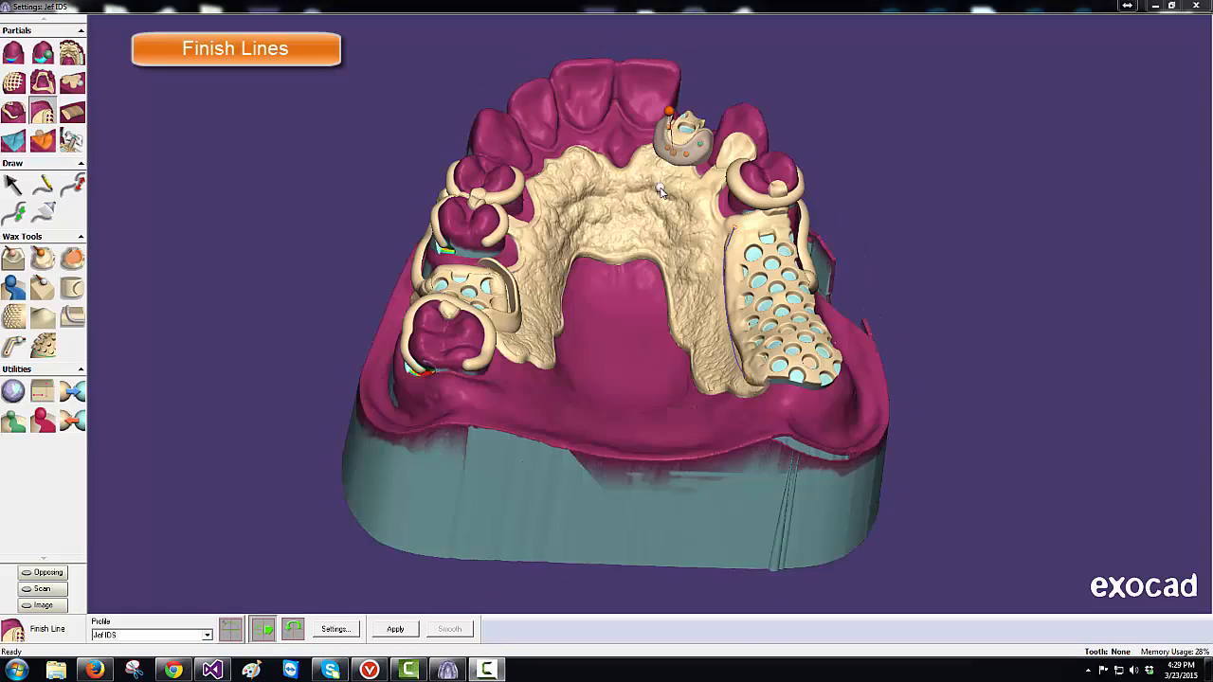
left_click(669, 110)
left_click(385, 631)
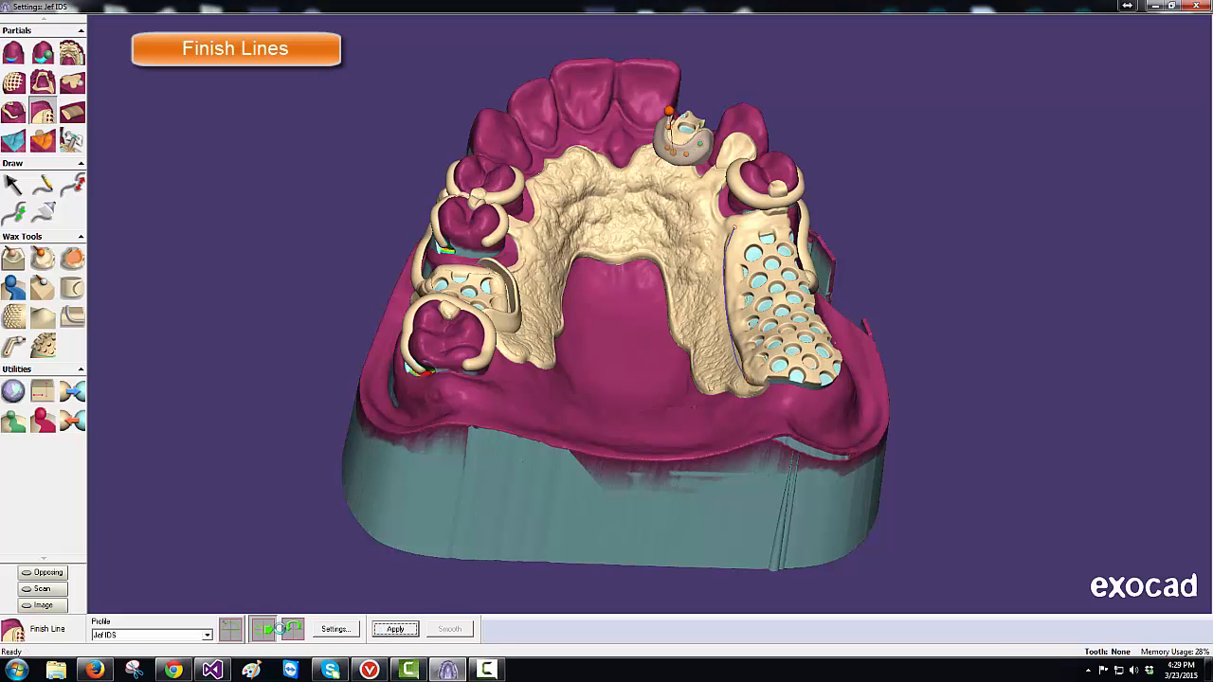
Step: Build and apply a finish line with the JEF 2 profile along the inner curve of the long mesh, adjusting its tilt slightly
left_click(207, 635)
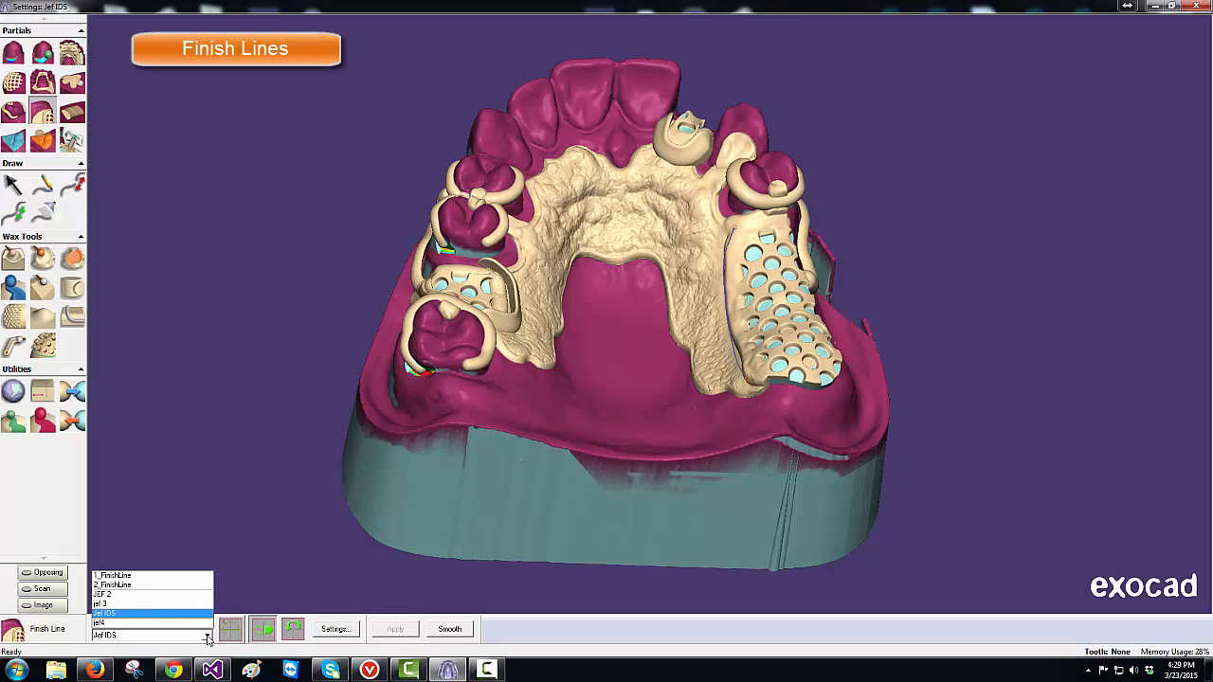
left_click(170, 595)
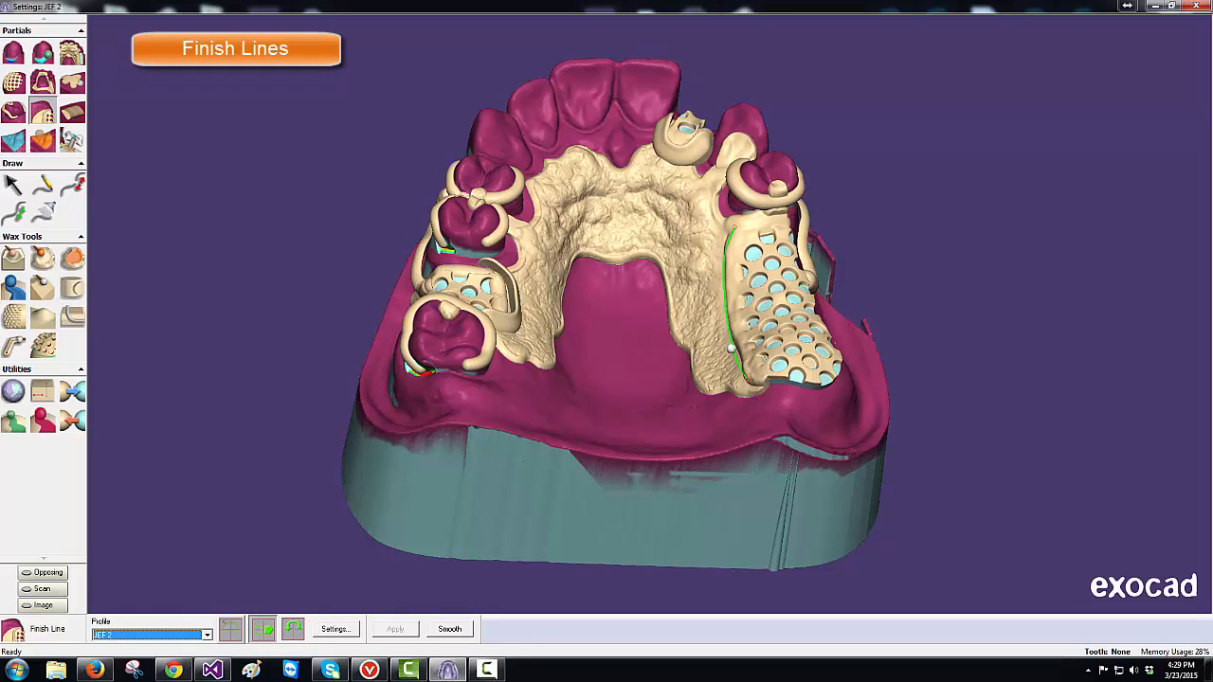
left_click(732, 347)
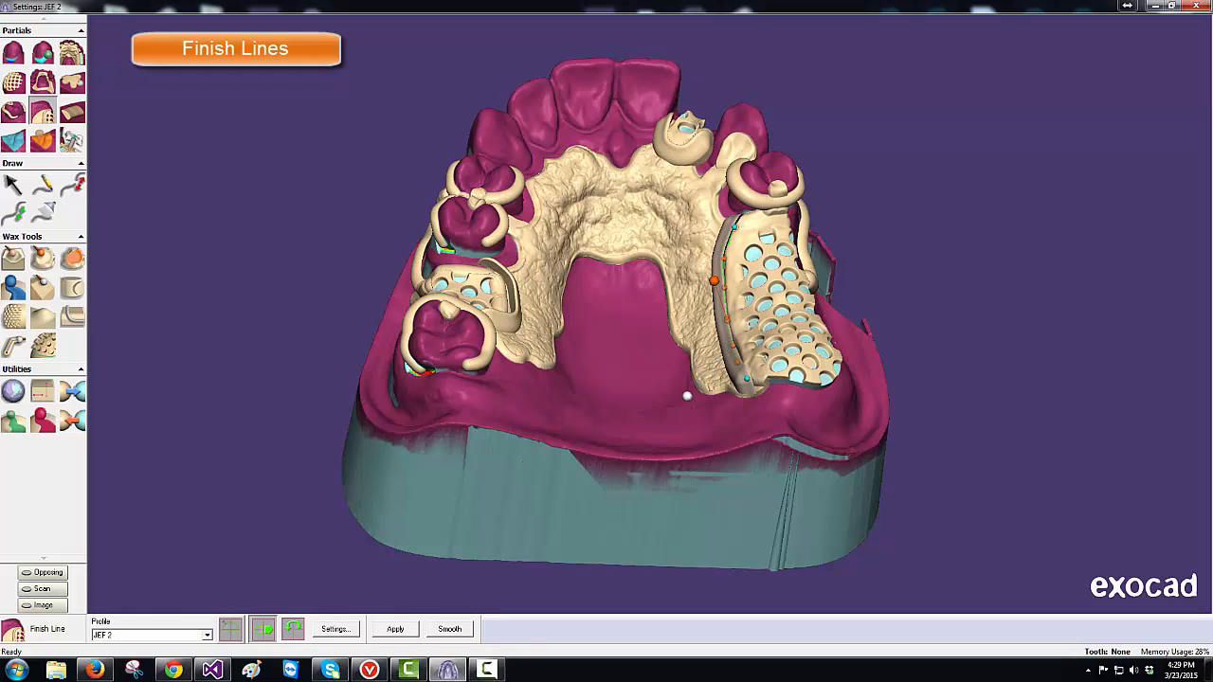
mouse_move(713, 280)
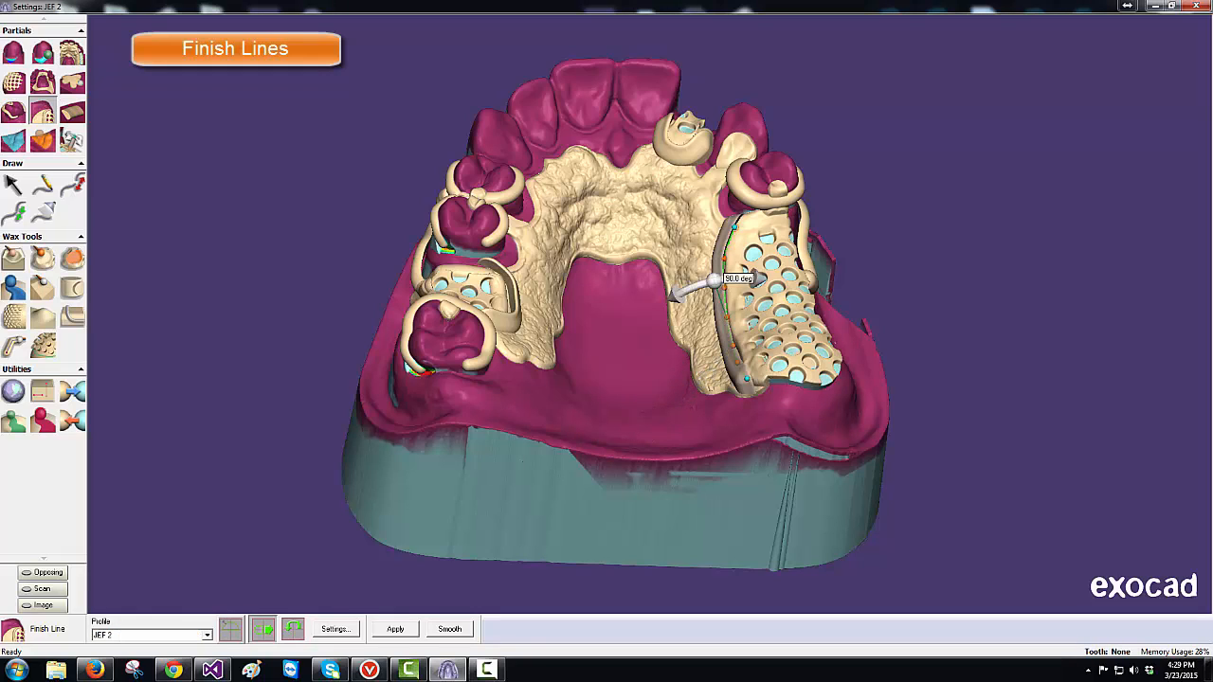
left_click_drag(714, 280, 713, 281)
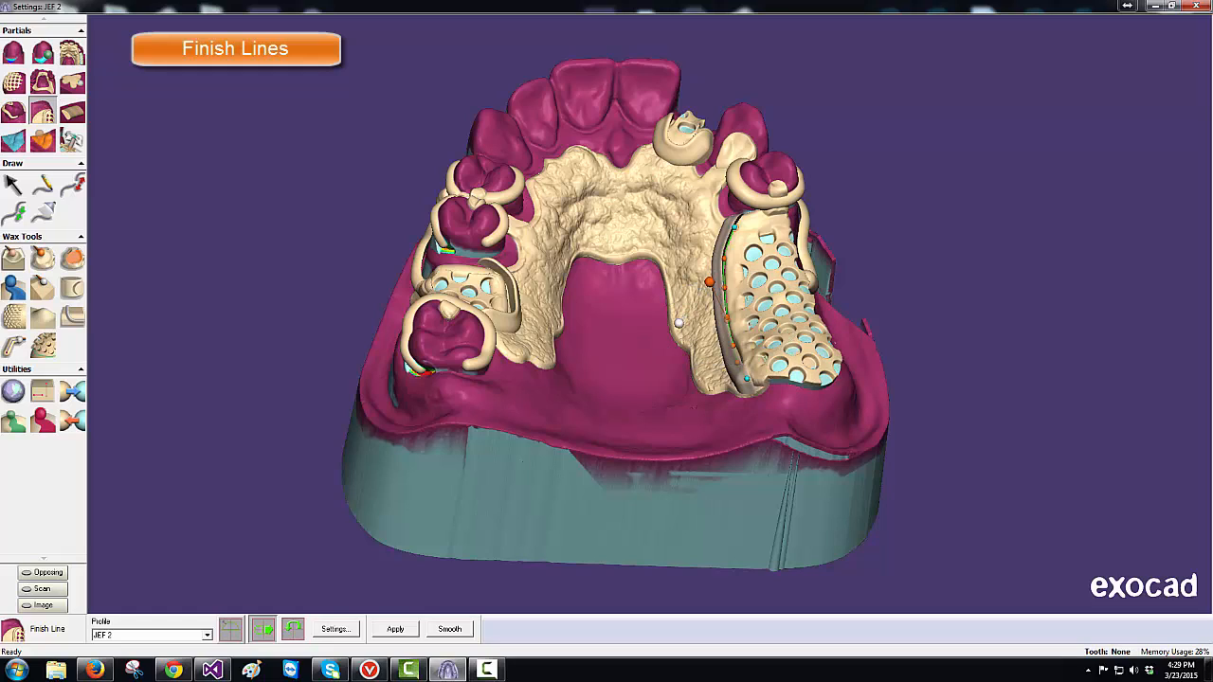
left_click(409, 629)
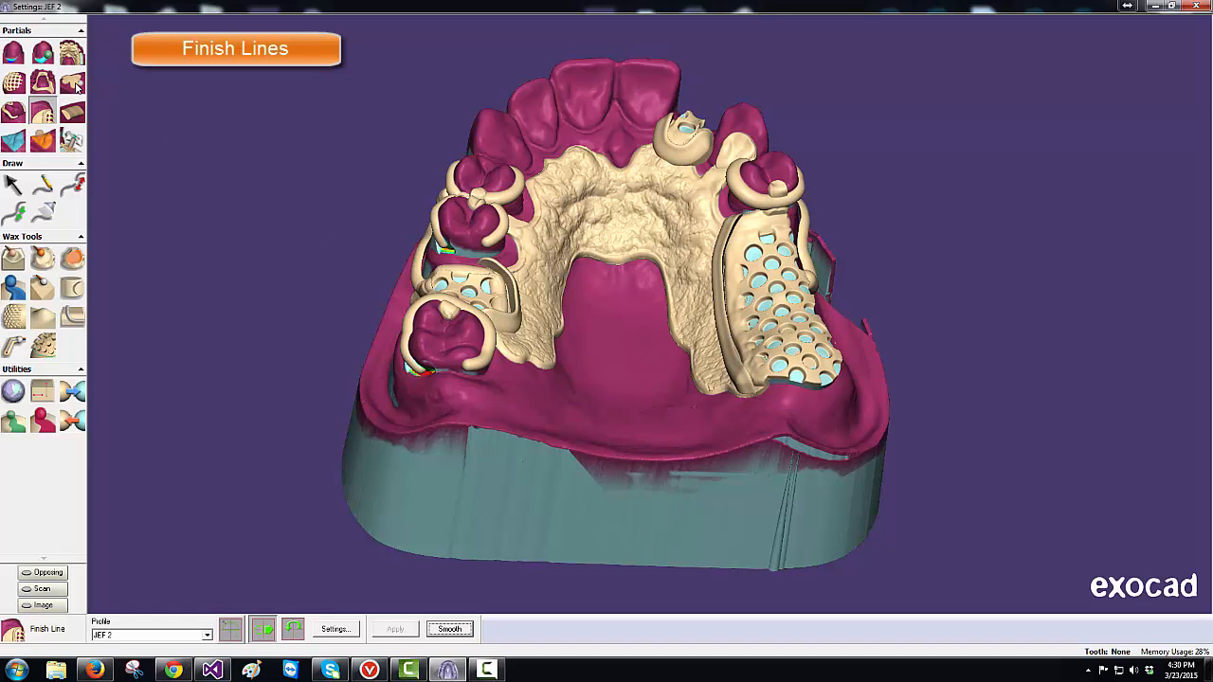
Step: Add a wax ball at the rear end of the long mesh using Clone with tool size 4 mm and thickness 2 mm
left_click(75, 84)
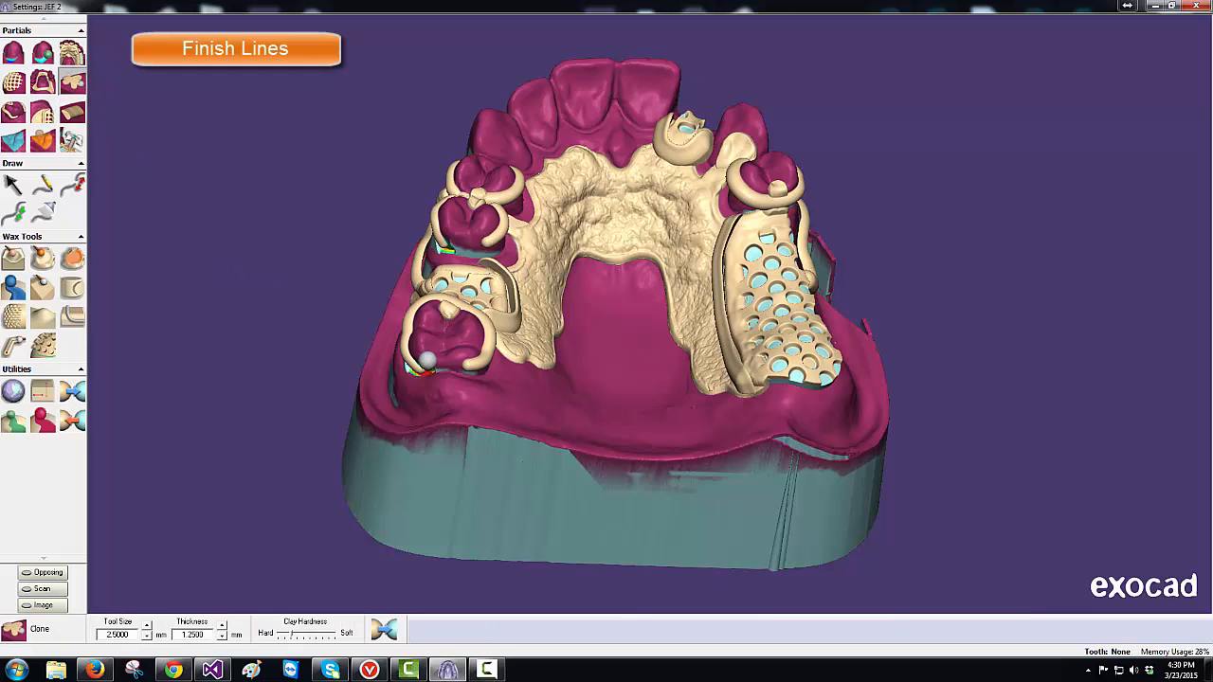
left_click(224, 626)
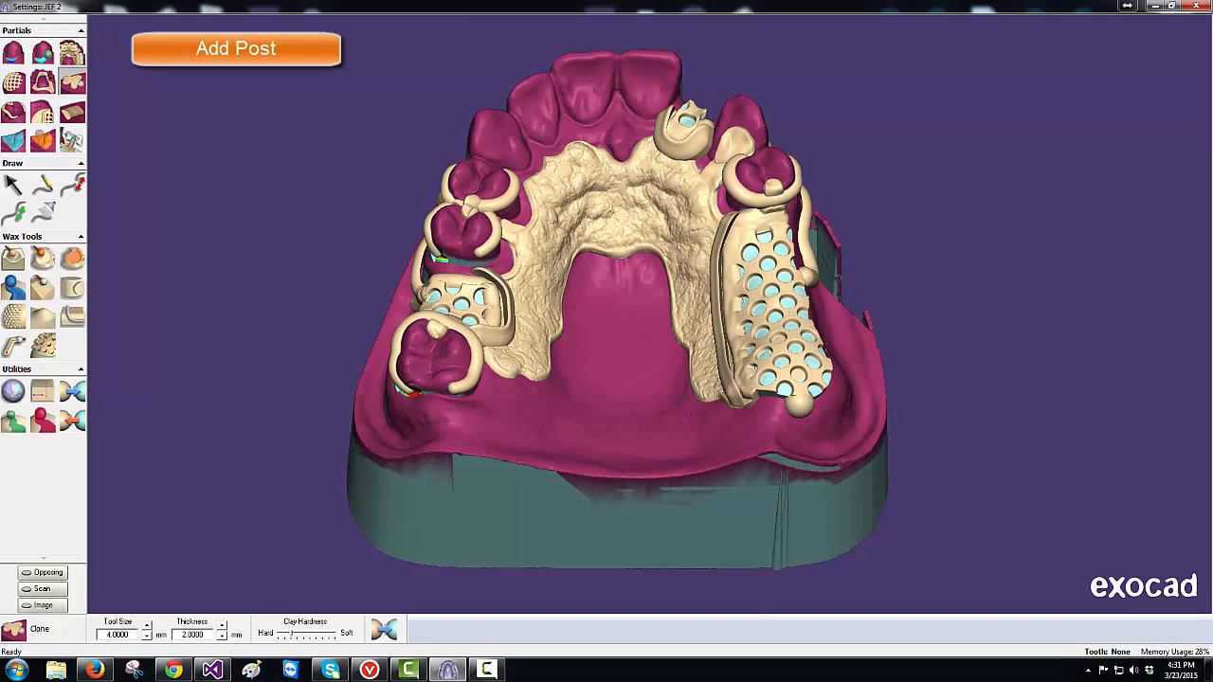
left_click(799, 406)
Step: Place a post on the small front mesh and tilt its tip to align it within the missing tooth's space
left_click(74, 141)
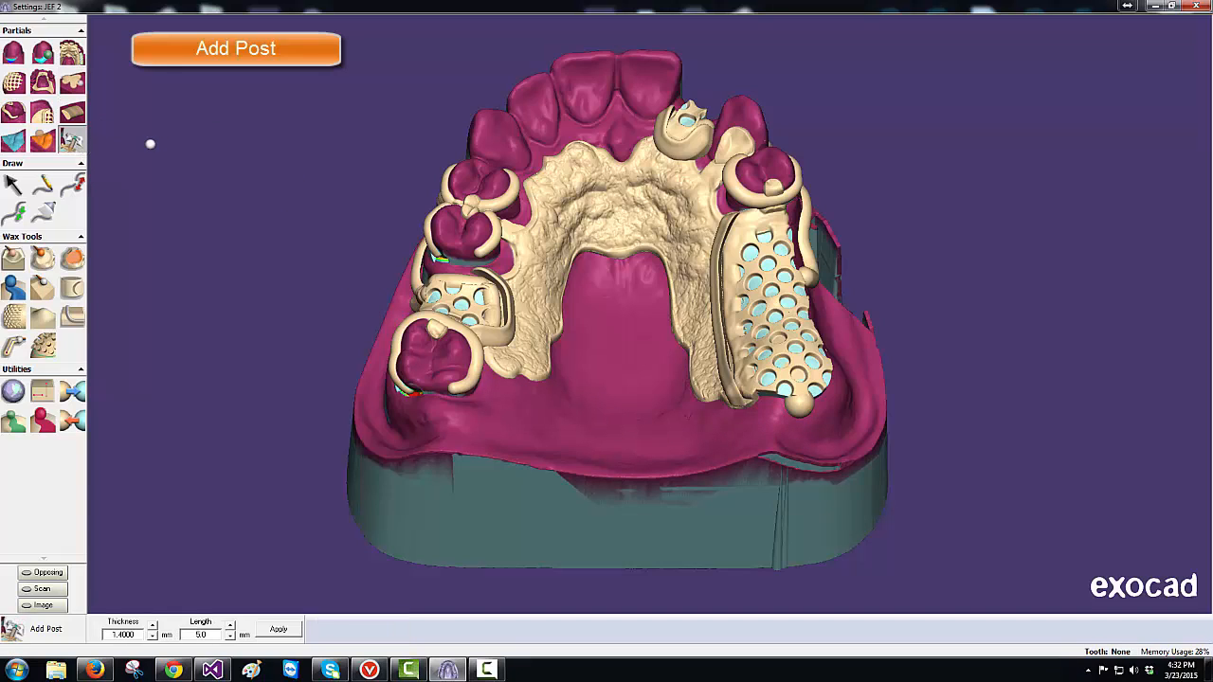
left_click(691, 107)
right_click_drag(576, 260, 573, 253)
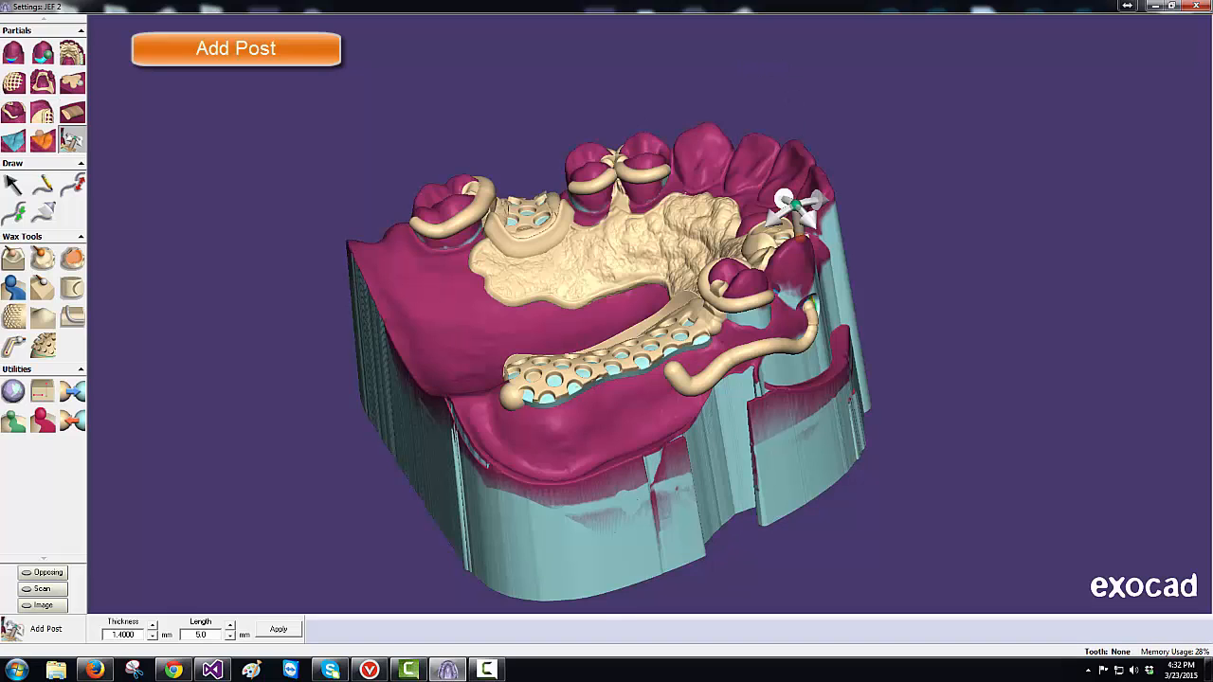
left_click_drag(794, 204, 814, 208)
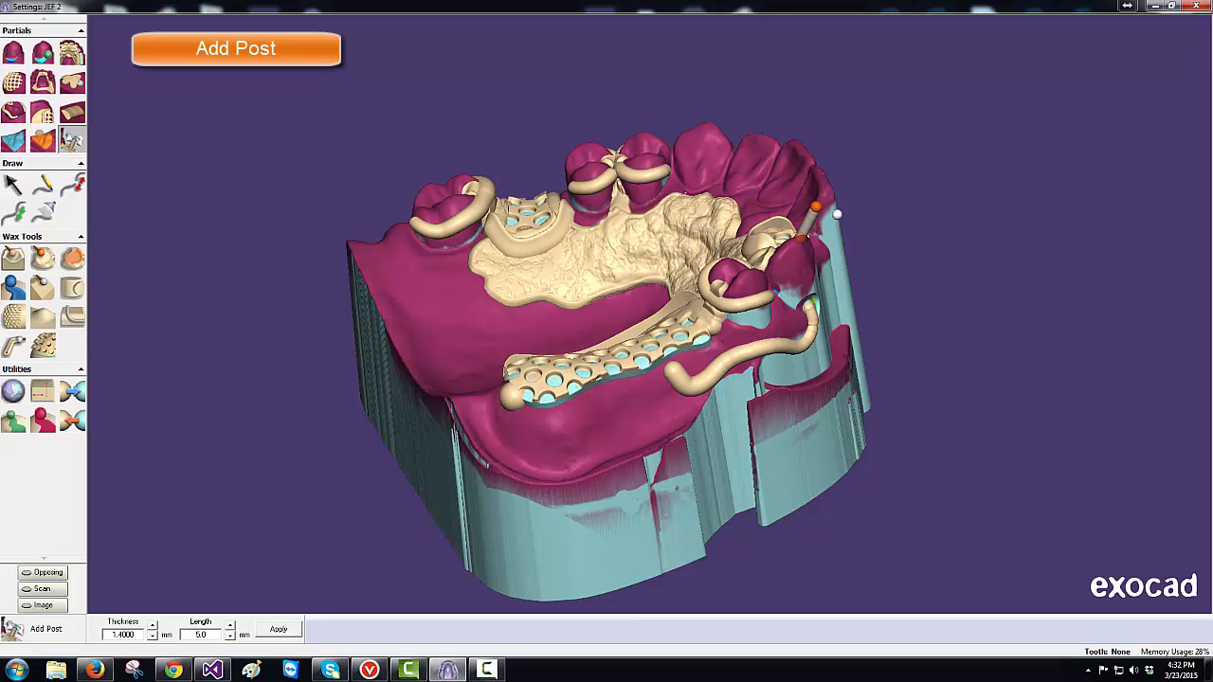
right_click_drag(707, 449, 741, 429)
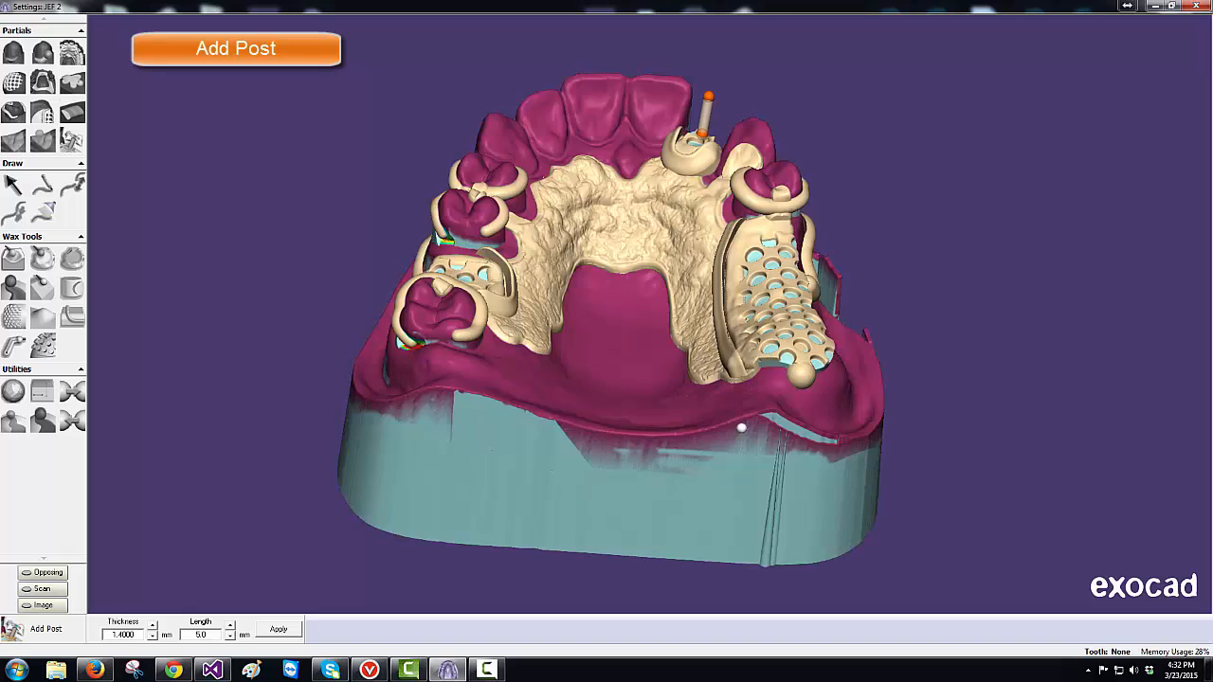
mouse_move(701, 102)
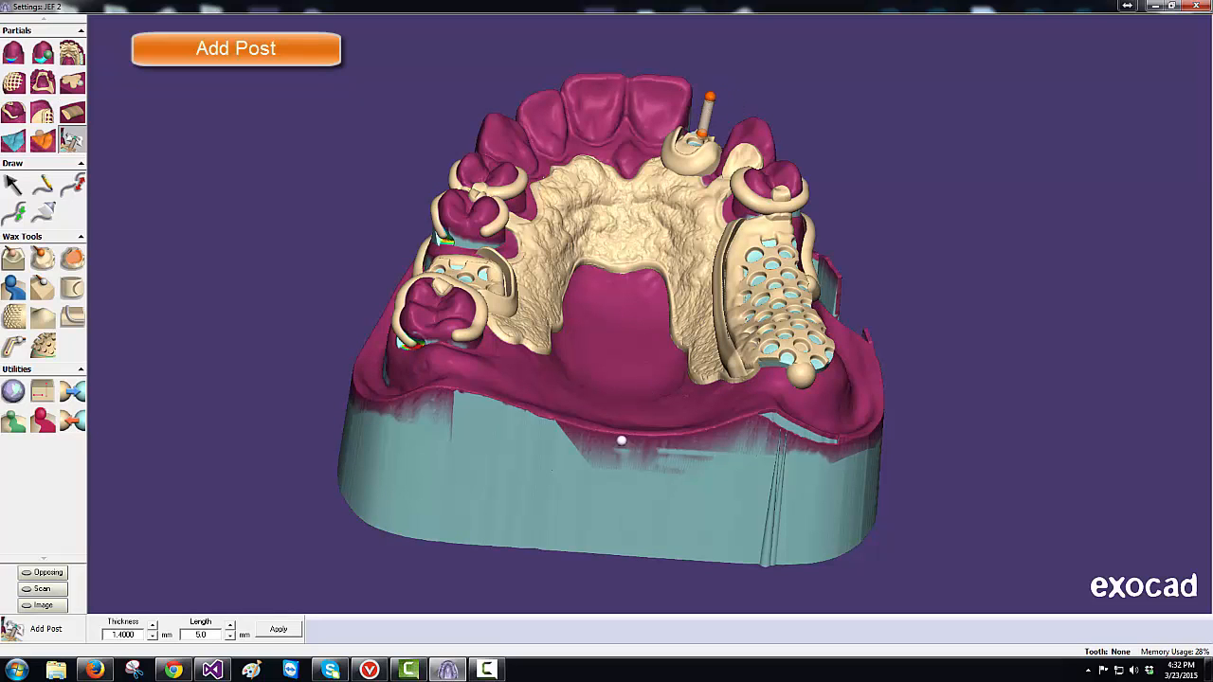
mouse_move(623, 439)
right_mouse_down()
mouse_move(644, 433)
mouse_move(630, 257)
mouse_move(431, 341)
right_mouse_up()
Step: Set the post's thickness to 1.4 mm and length to 5.25 mm, and apply it
left_click(151, 628)
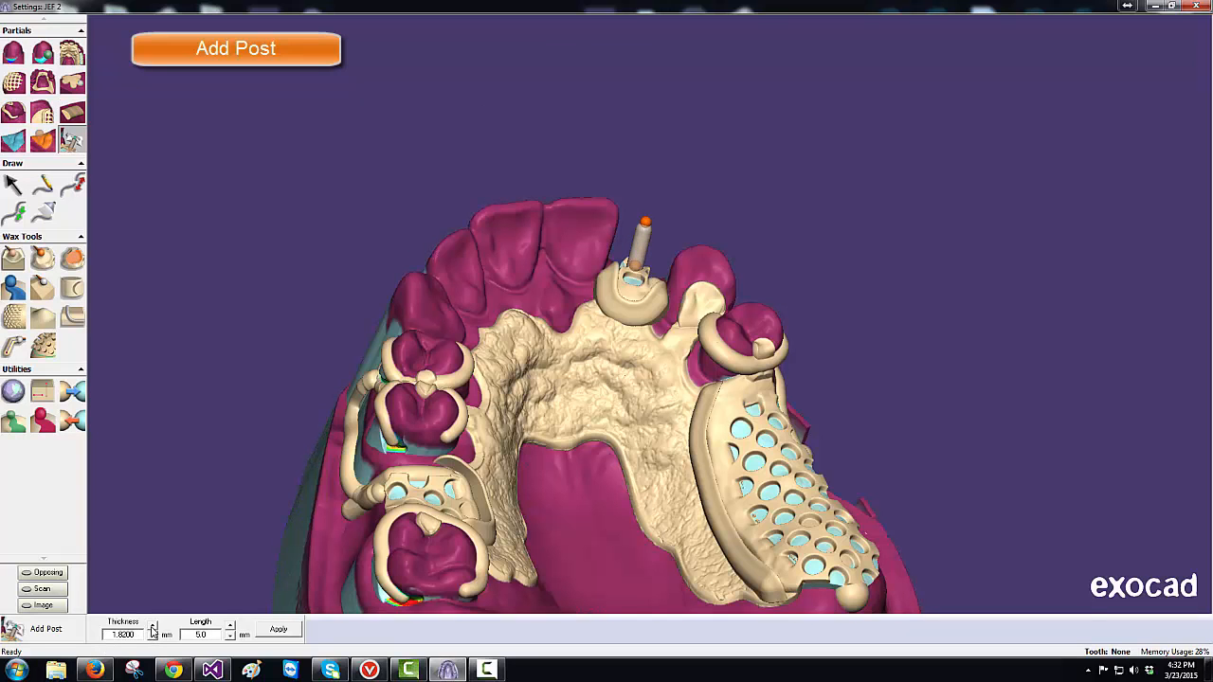
left_click(152, 636)
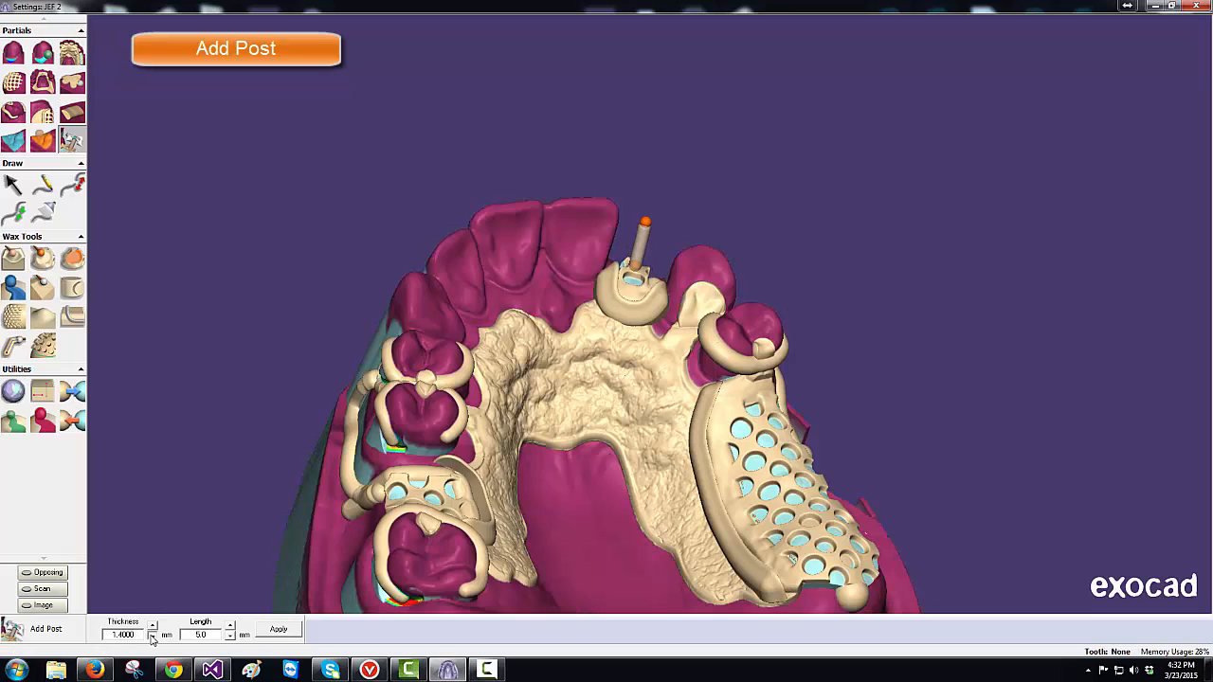
left_click(229, 628)
left_click(230, 628)
left_click(229, 636)
left_click(230, 636)
left_click(275, 630)
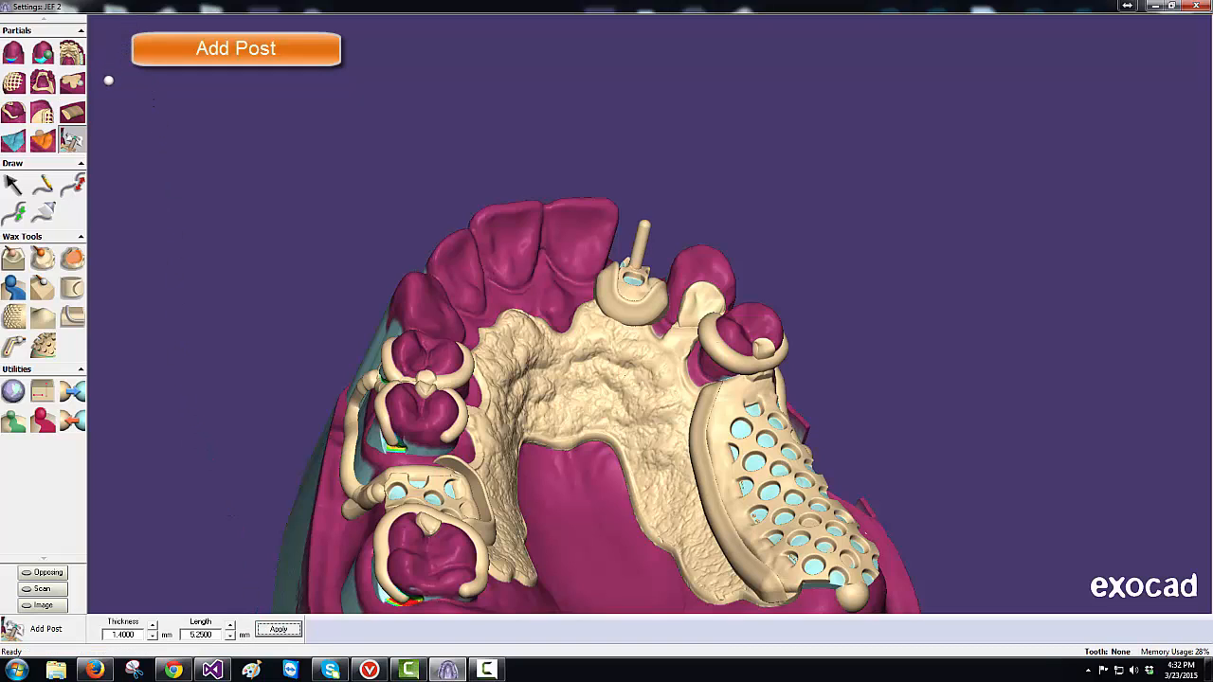
Step: Add small retention beads along the front post using Clone with tool size 0.75 mm and thickness 0.25 mm
left_click(74, 84)
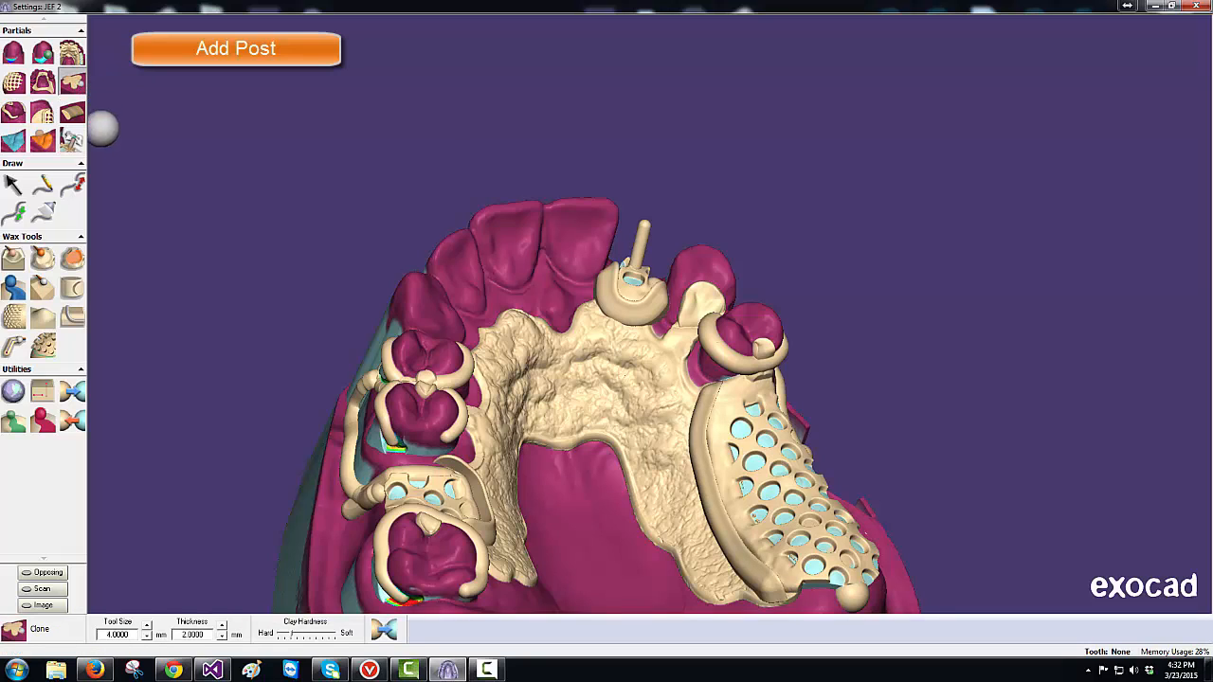
left_click(222, 638)
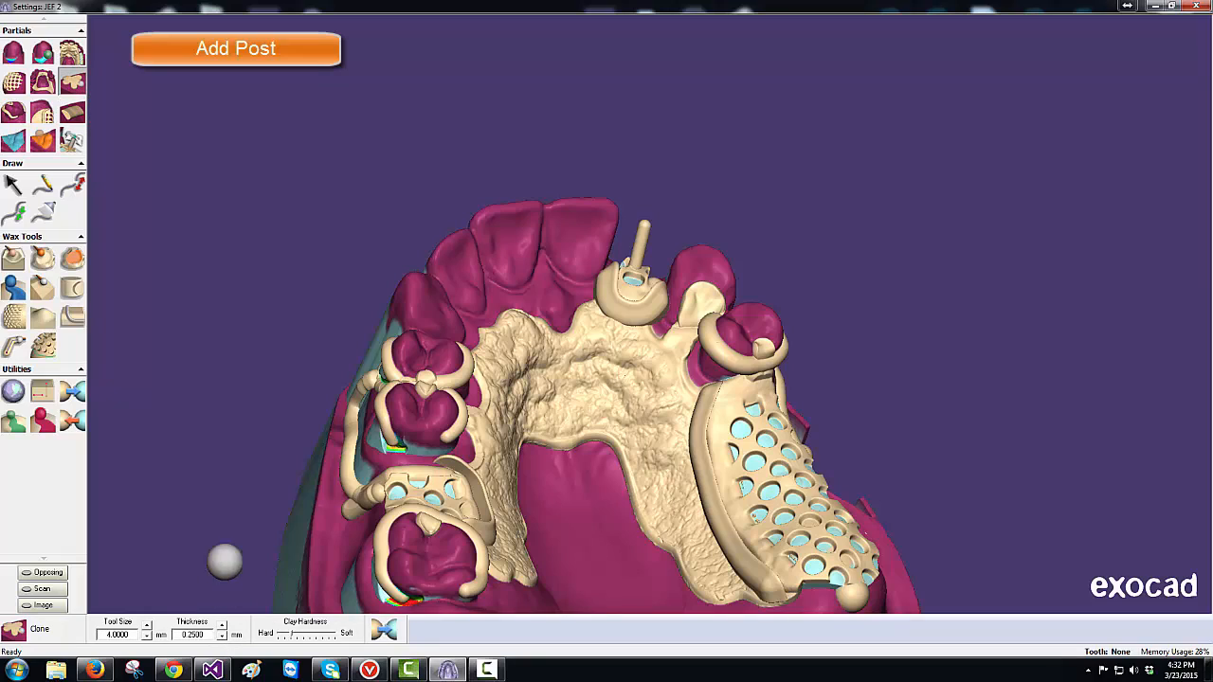
scroll(236, 354, "down", 10, "ctrl")
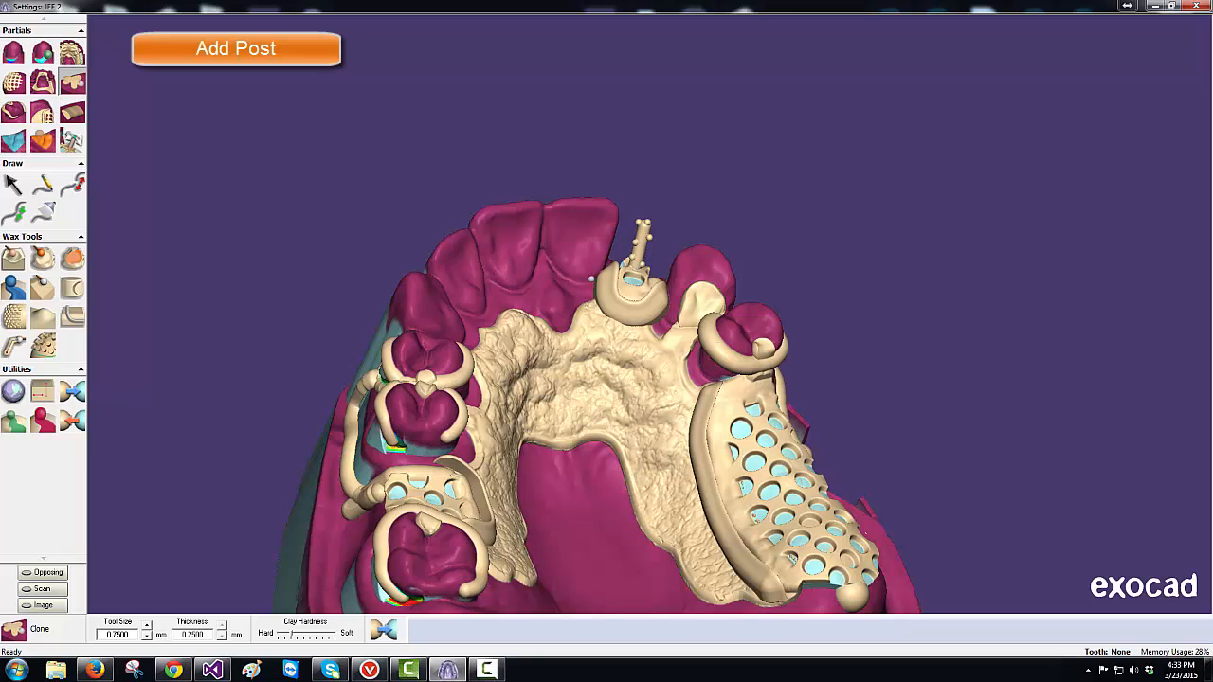
Step: Draw a curve winding along the length of the front retention post
left_click(42, 186)
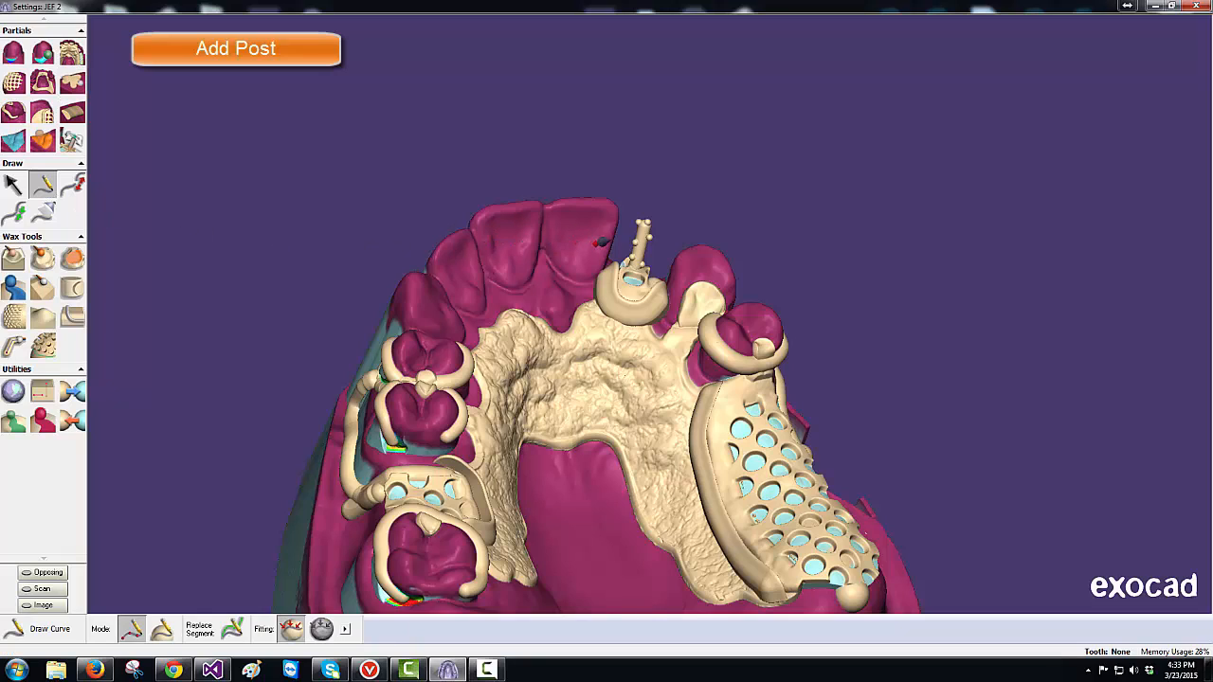
left_click(635, 226)
left_click(638, 227)
left_click(640, 238)
left_click(643, 249)
Step: Create a 1 mm diameter pipe from the curve and subtract it from the front post as a retention groove
left_click(14, 347)
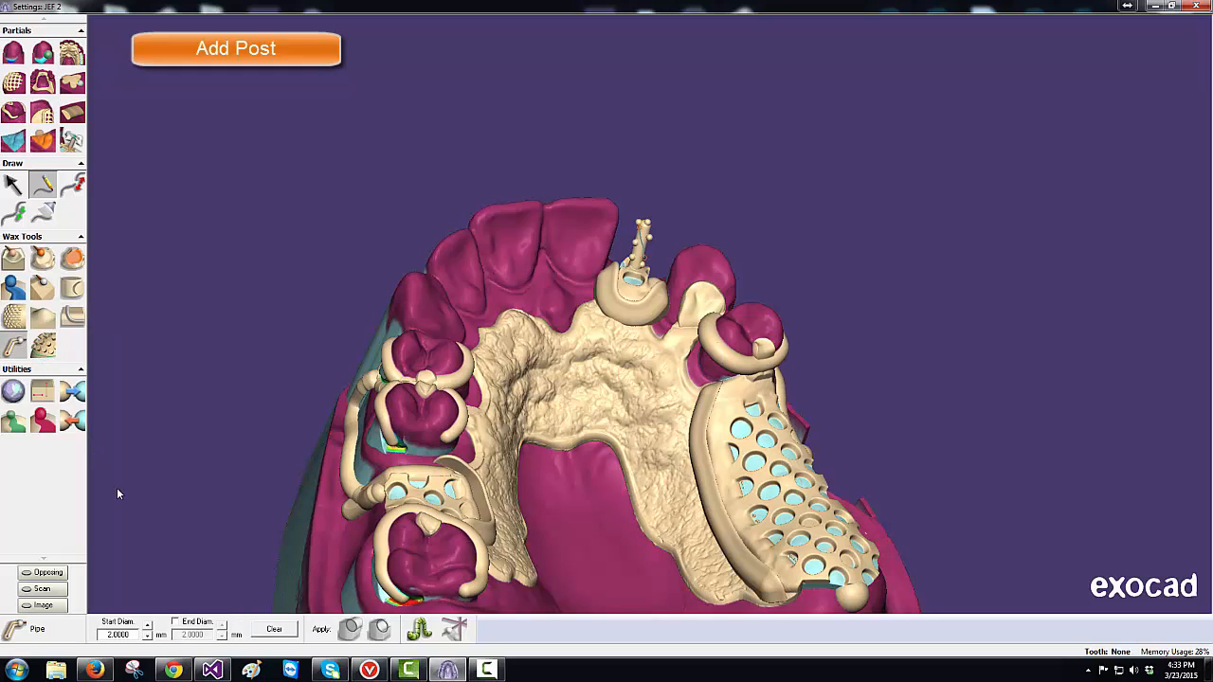
left_click(148, 637)
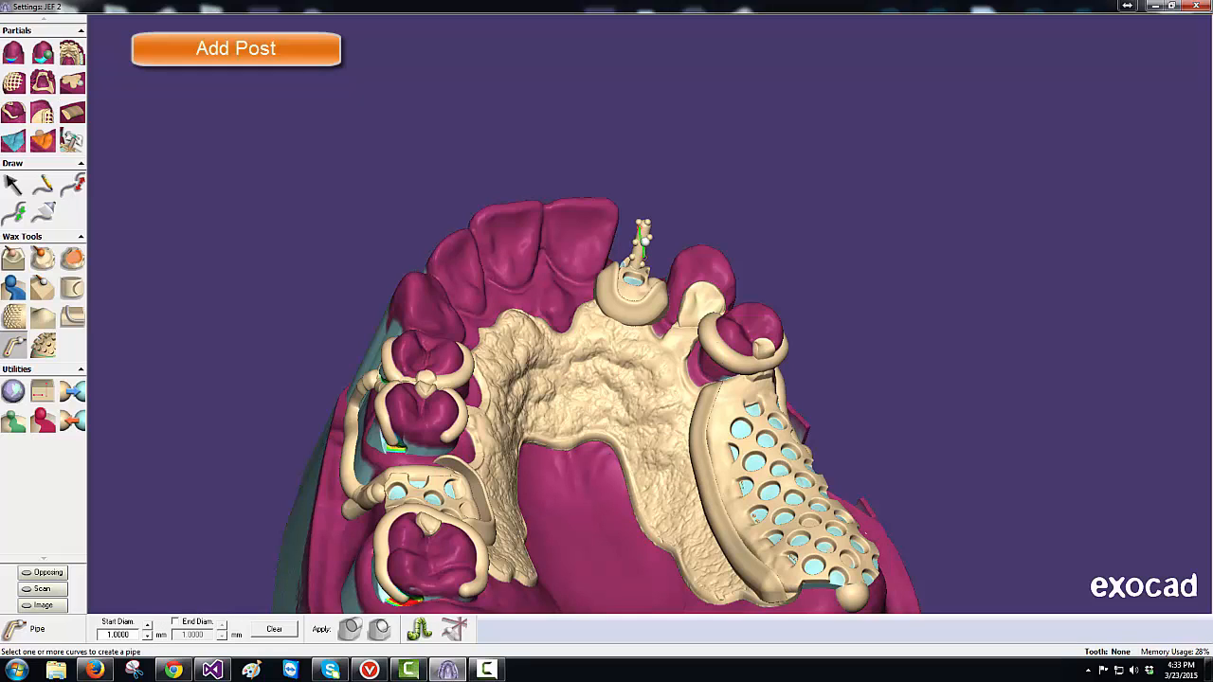
left_click(643, 240)
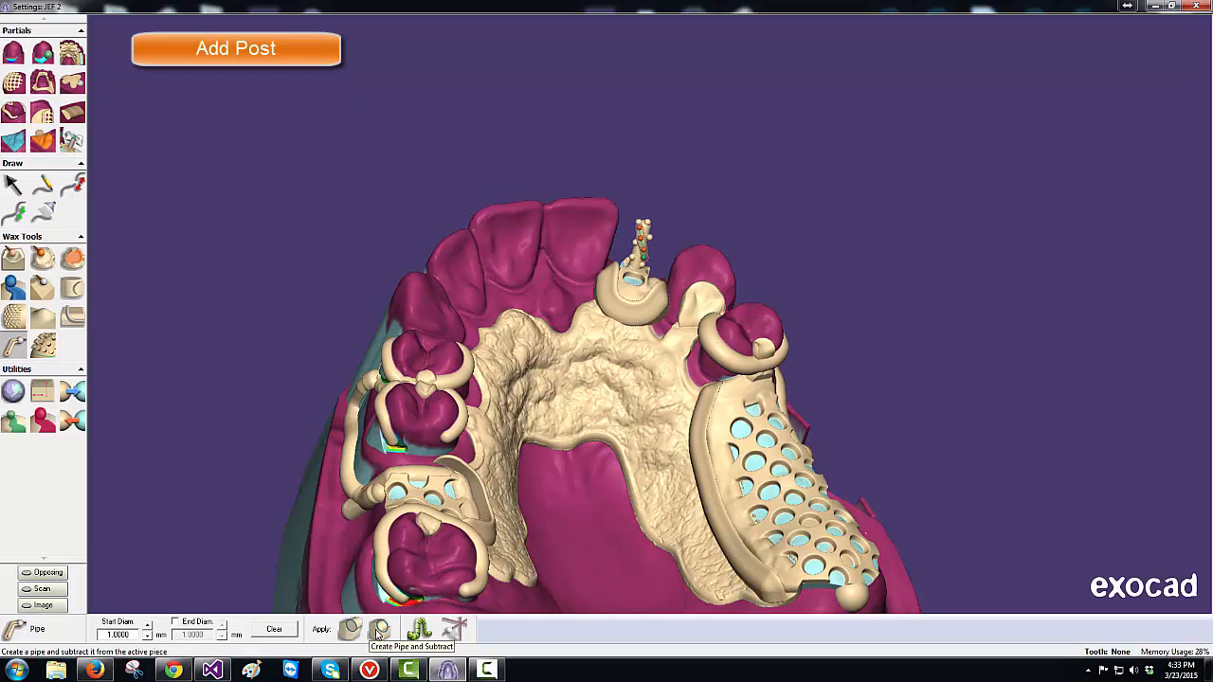
left_click(378, 630)
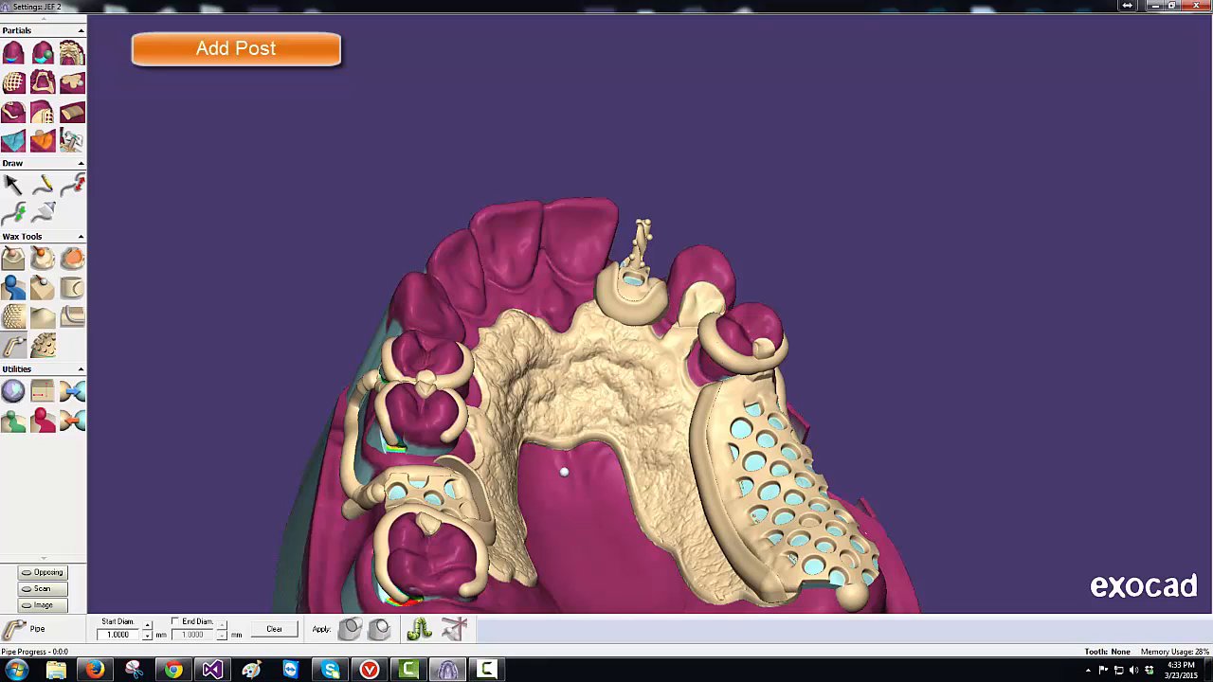
Step: Block out and smooth the lingual necks of the front teeth, using Smooth with tool size 1.33 mm and a higher smooth level
right_click_drag(562, 467, 573, 471)
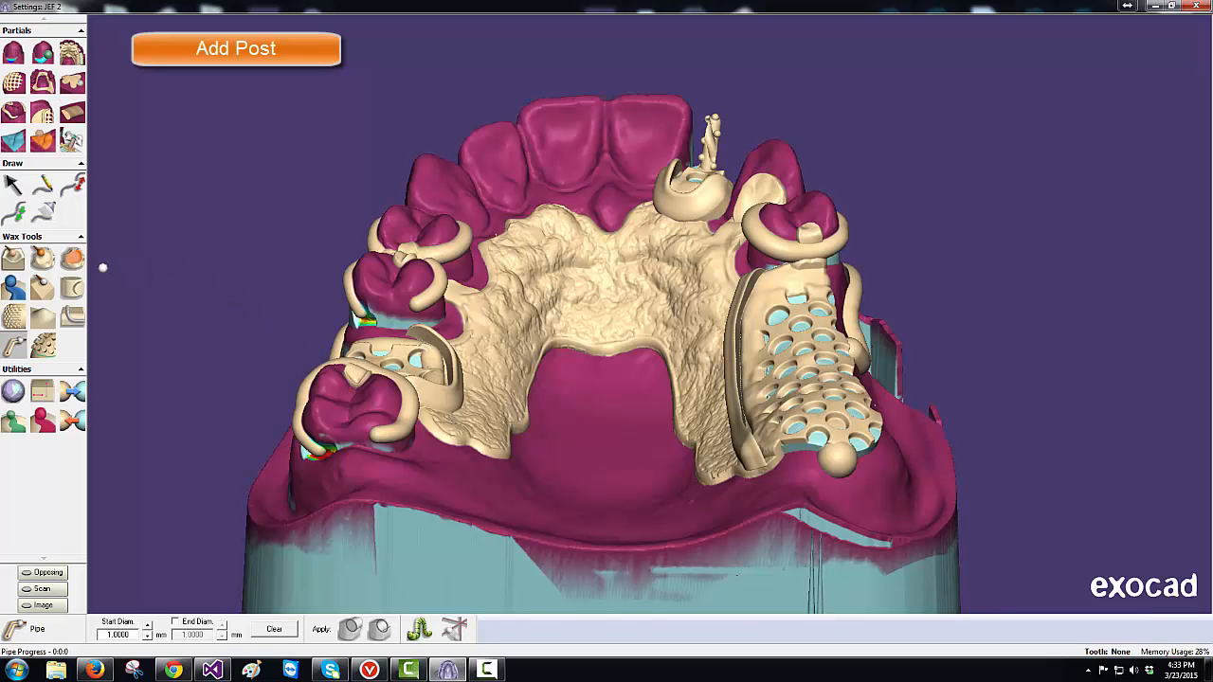
left_click(47, 265)
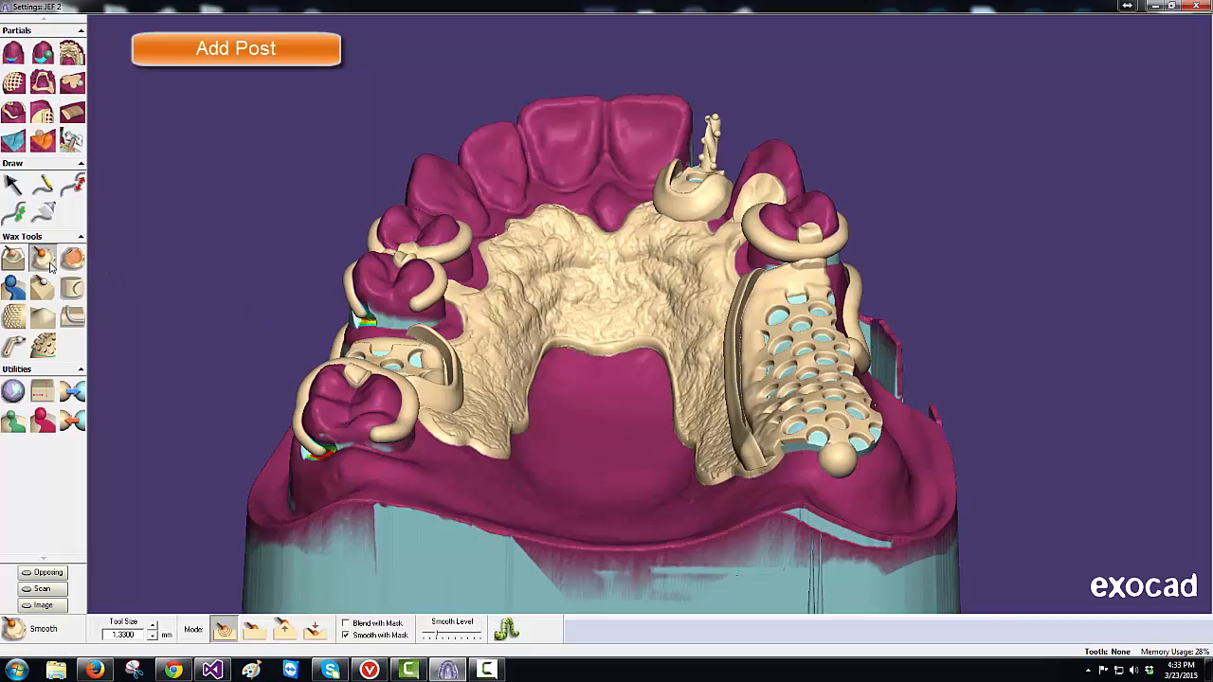
right_click_drag(487, 476, 480, 476)
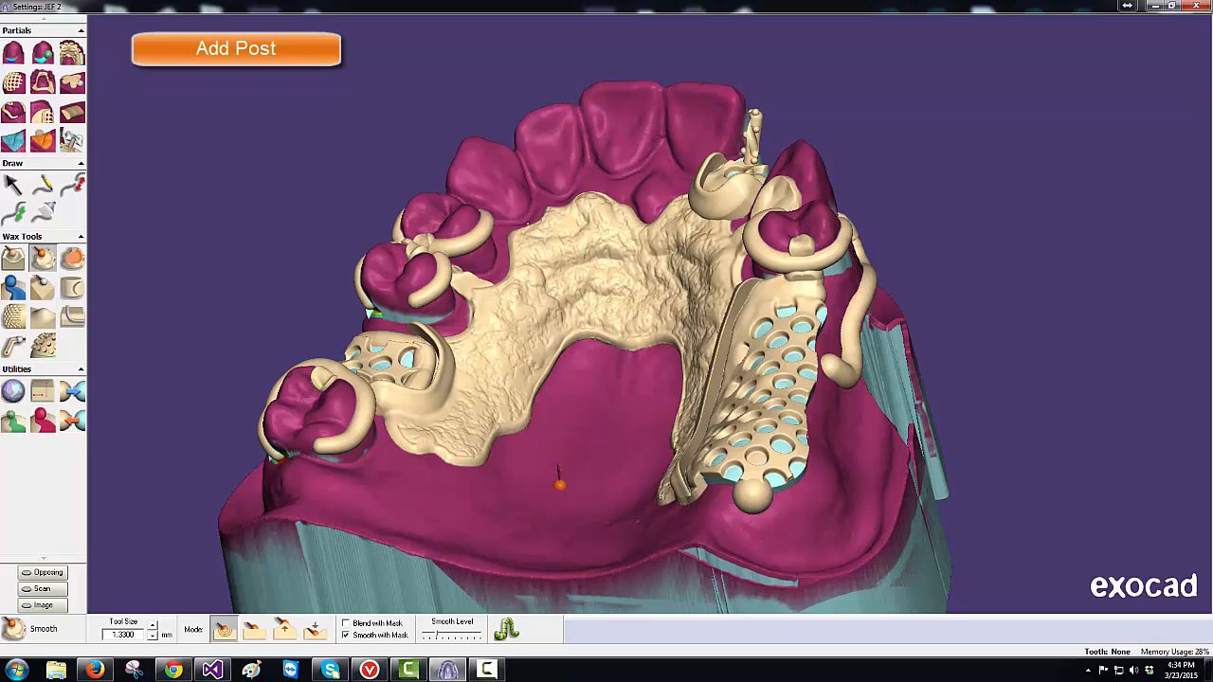
right_click_drag(582, 486, 591, 487)
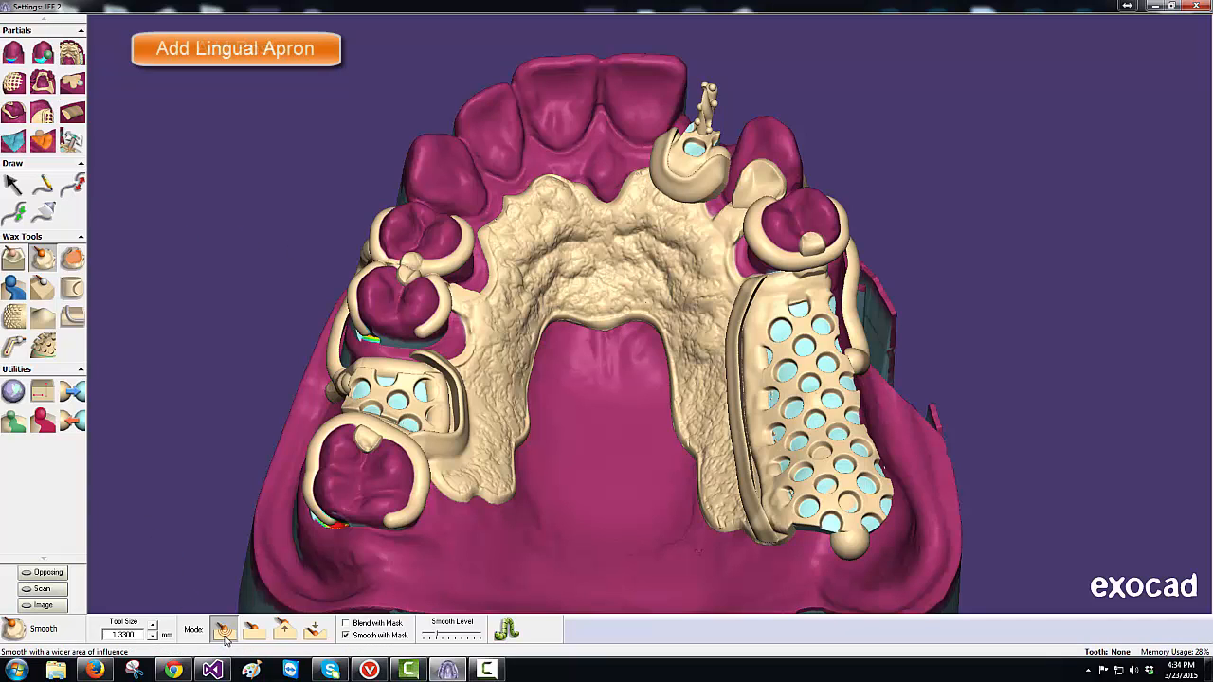
left_click(445, 636)
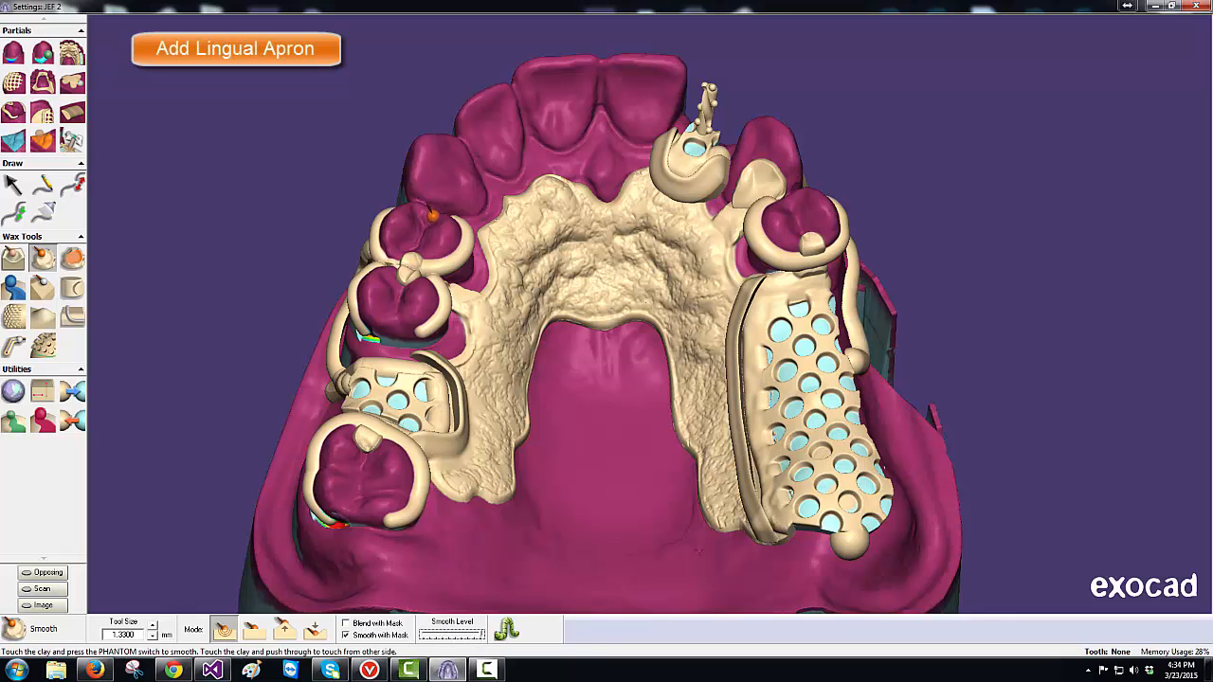
middle_click_drag(494, 195, 491, 186)
middle_click_drag(491, 186, 491, 187)
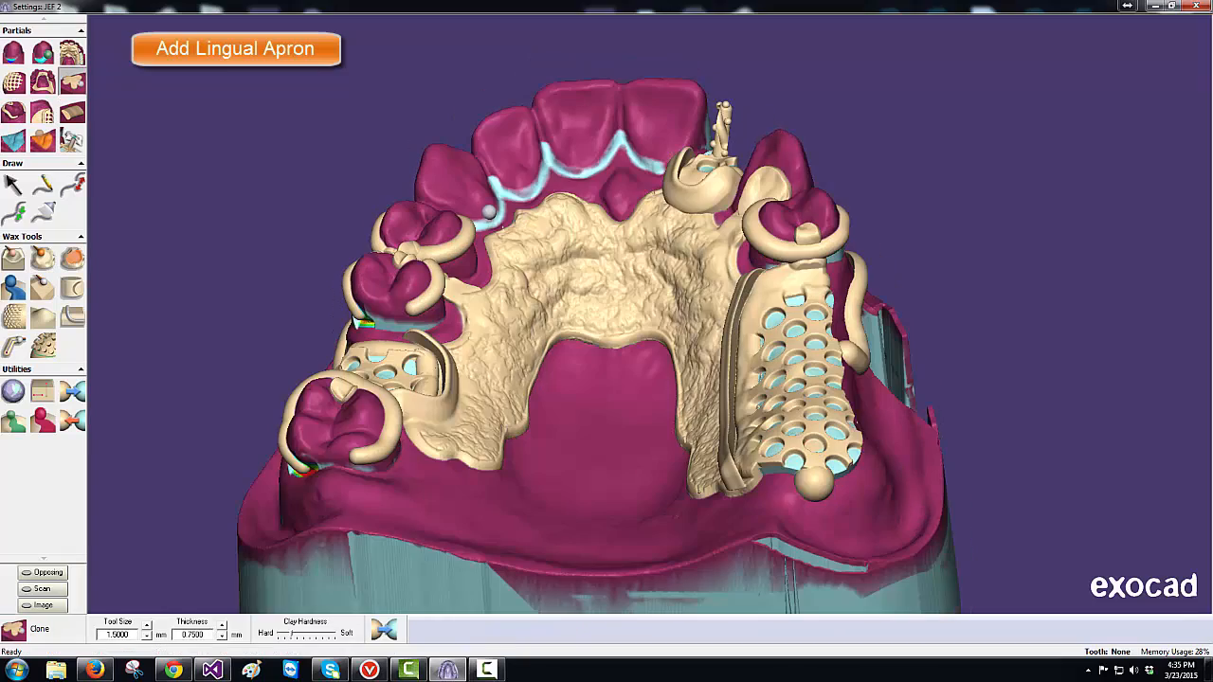
Step: Start the lingual apron behind the canine using Clone with tool size 3.75 mm and thickness 0.75 mm
key("plus")
key("plus")
key("plus")
key("plus")
key("plus")
key("plus")
key("plus")
key("plus")
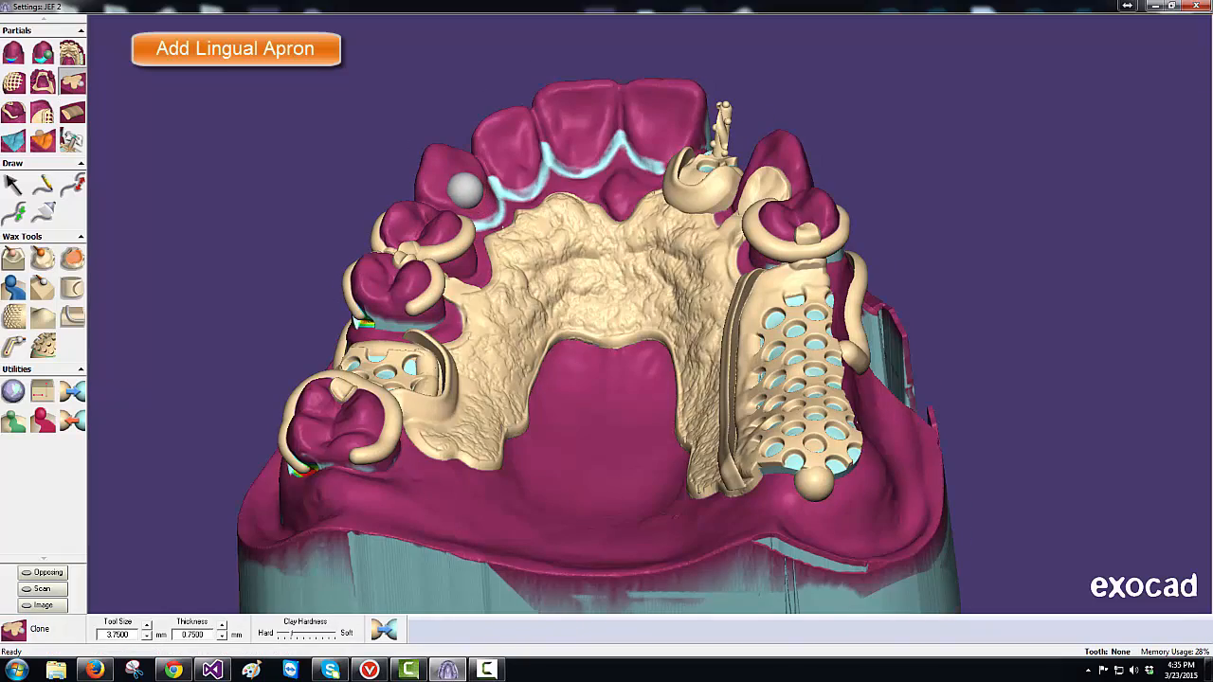
left_click_drag(462, 189, 490, 220)
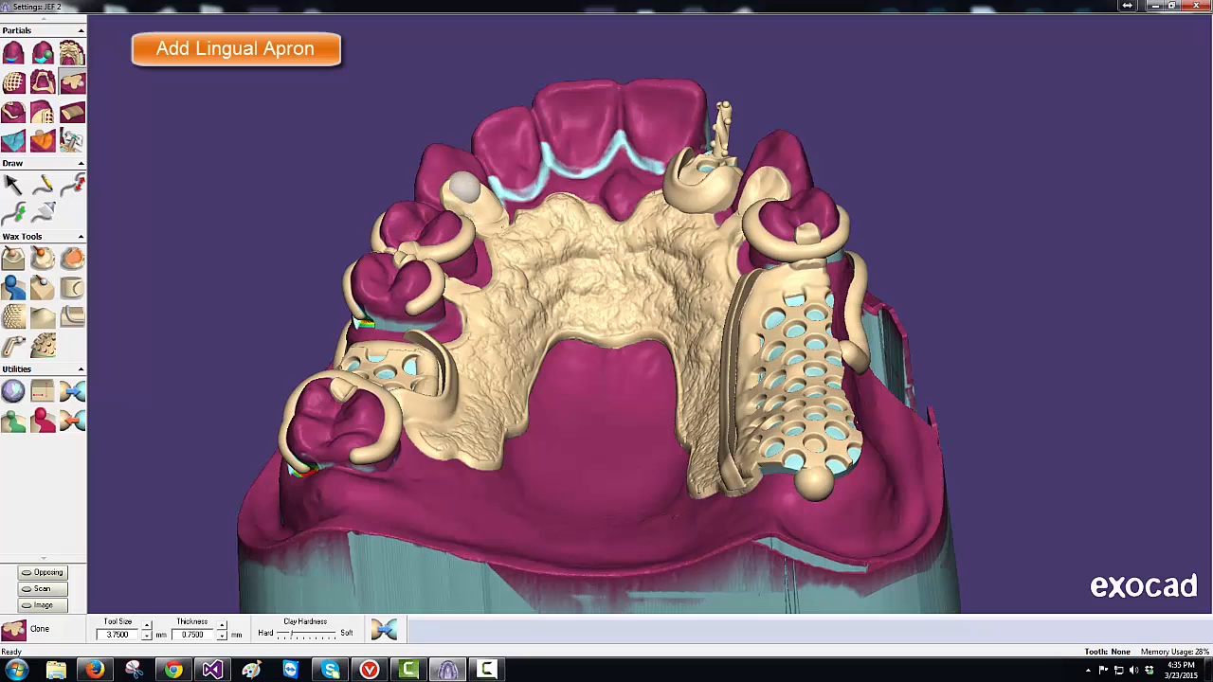
Step: Extend the lingual apron across the front teeth to the small mesh using Clone with tool sizes 4.5 mm and 3.5 mm
scroll(464, 182, "up", 3, "ctrl")
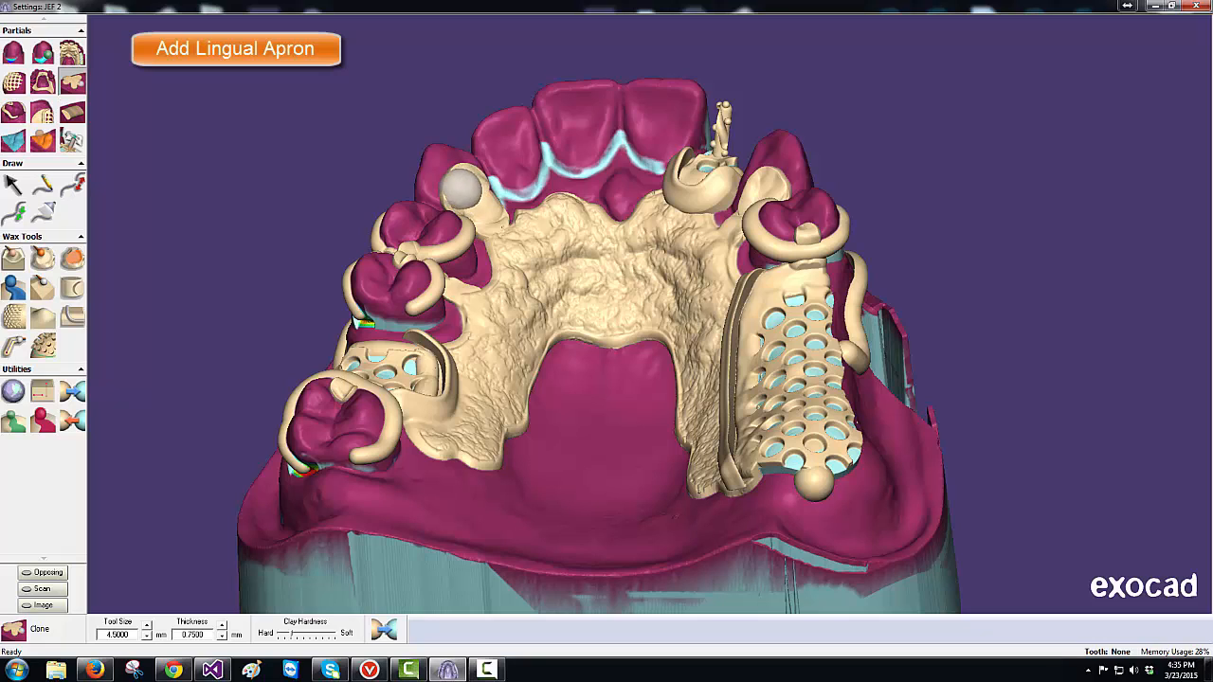
mouse_move(472, 185)
left_mouse_down()
mouse_move(539, 150)
mouse_move(667, 139)
mouse_move(616, 203)
mouse_move(555, 189)
mouse_move(516, 206)
mouse_move(510, 197)
mouse_move(611, 163)
mouse_move(614, 187)
mouse_move(653, 180)
left_mouse_up()
key("minus")
key("minus")
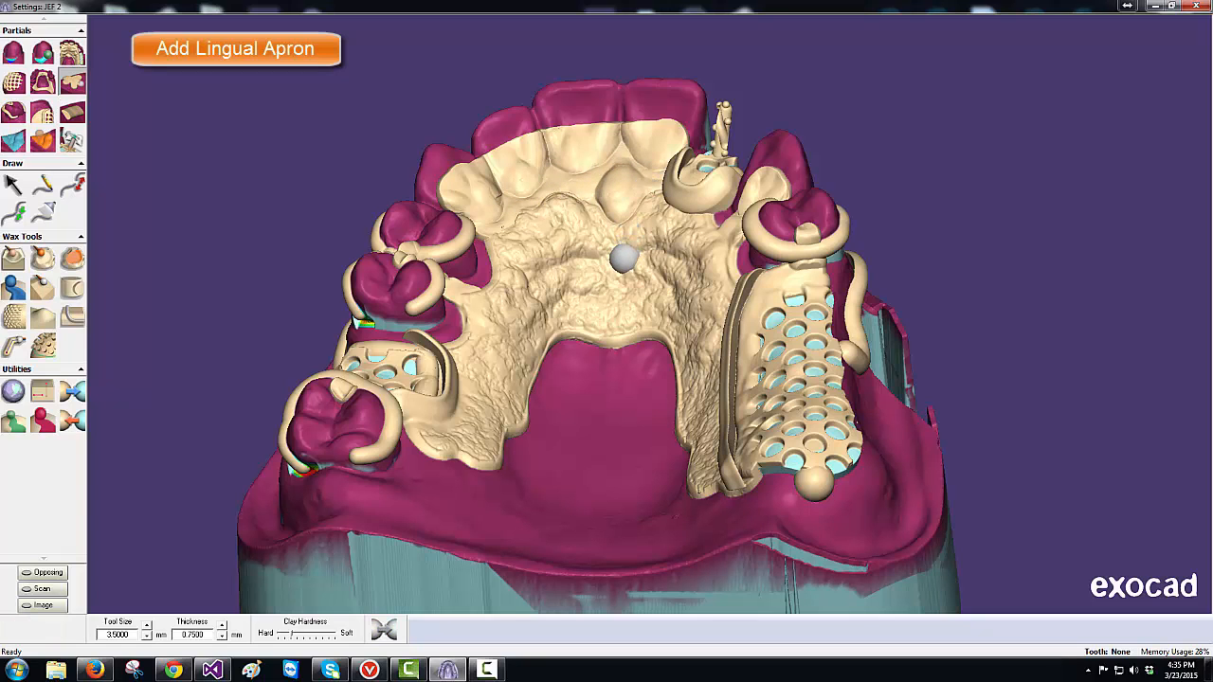
right_click_drag(632, 254, 632, 254)
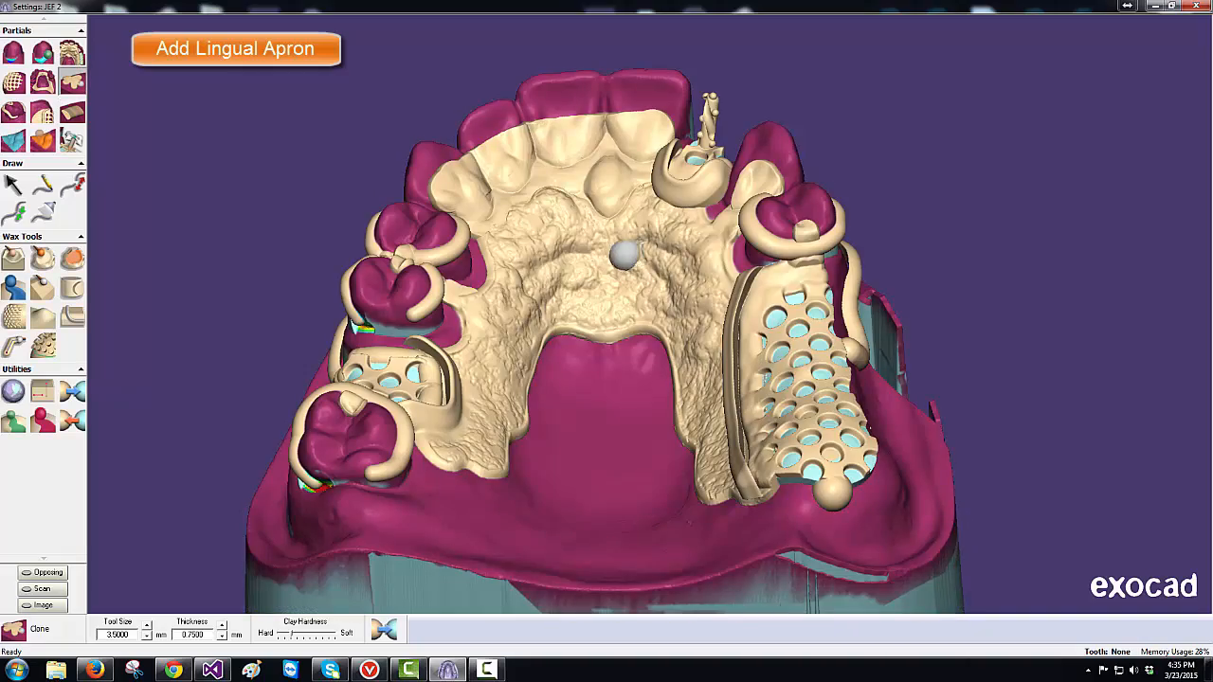
Step: Smudge the lingual apron's upper edge into scallops along the front teeth, using tool size 2.24 mm and the maximum area of influence
left_click(14, 260)
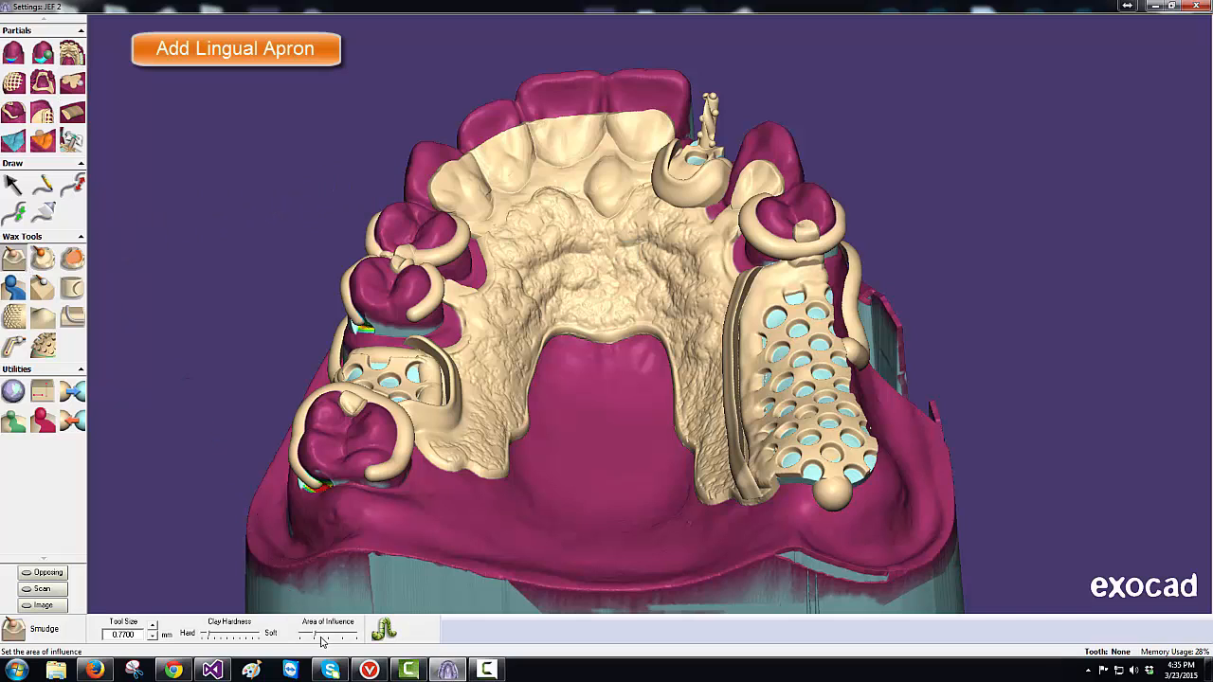
left_click_drag(315, 639, 335, 640)
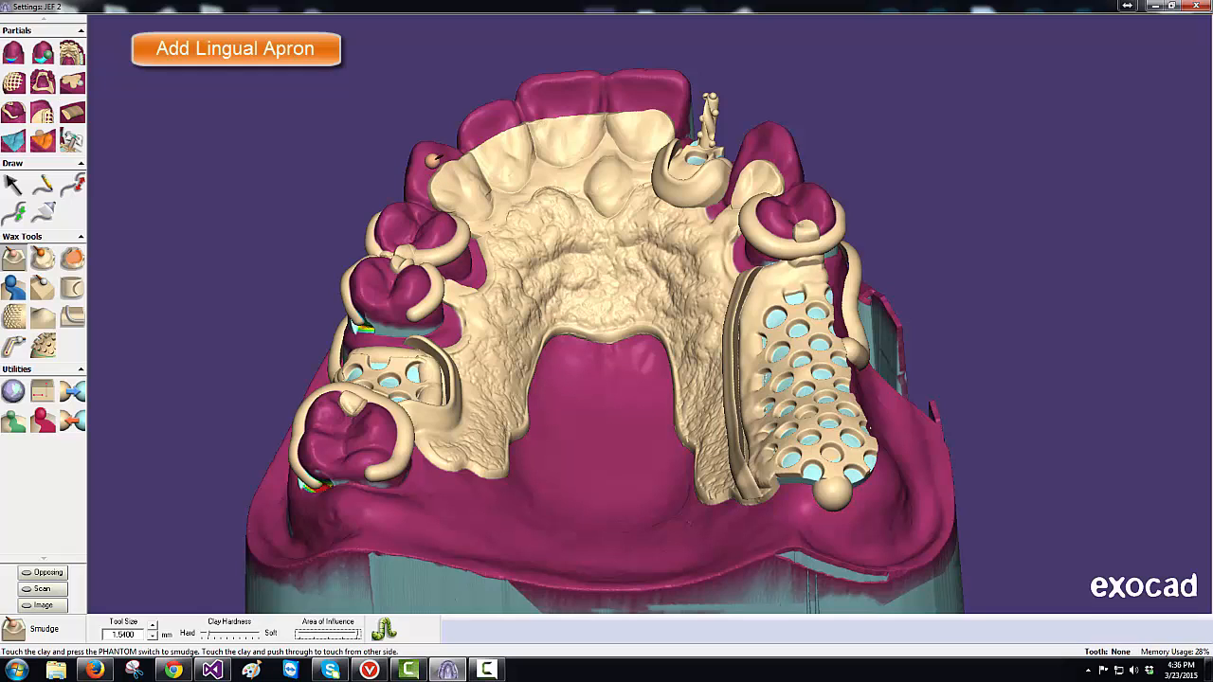
key("plus")
mouse_move(421, 167)
left_mouse_down()
mouse_move(445, 172)
mouse_move(456, 137)
mouse_move(491, 145)
mouse_move(531, 104)
mouse_move(560, 119)
mouse_move(661, 86)
mouse_move(630, 99)
mouse_move(661, 111)
left_mouse_up()
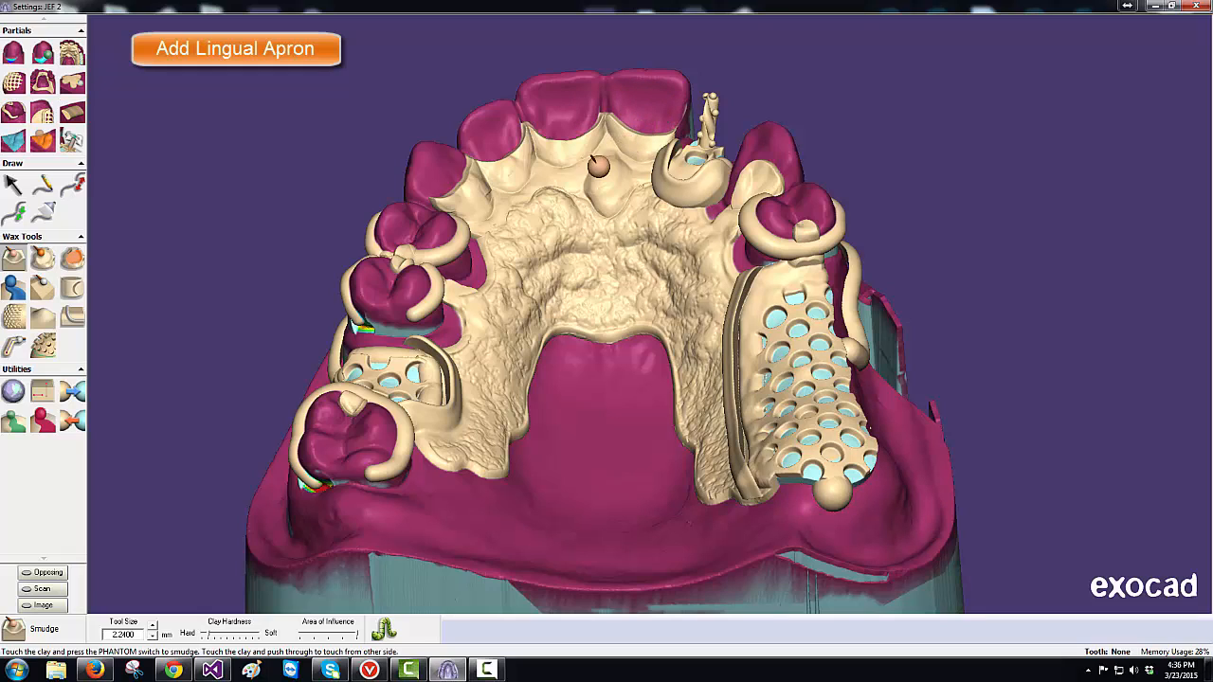
Step: Smooth the lingual apron behind the front teeth with tool size 1.47 mm
left_click(42, 258)
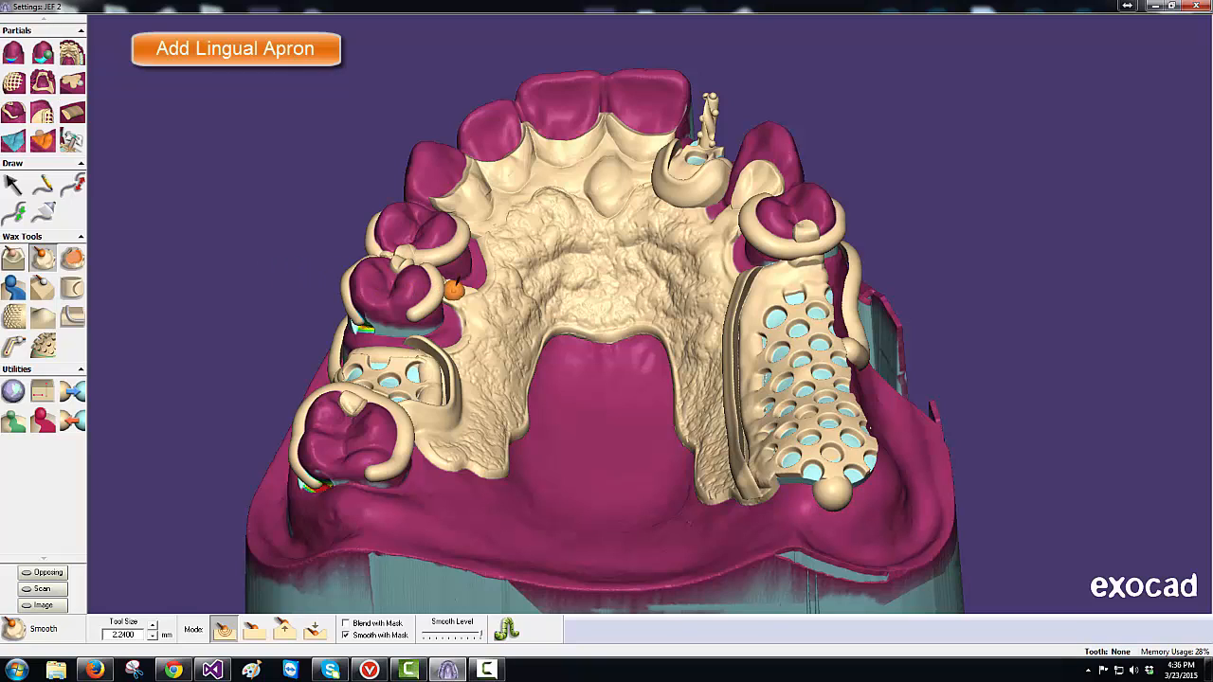
key("minus")
key("minus")
key("minus")
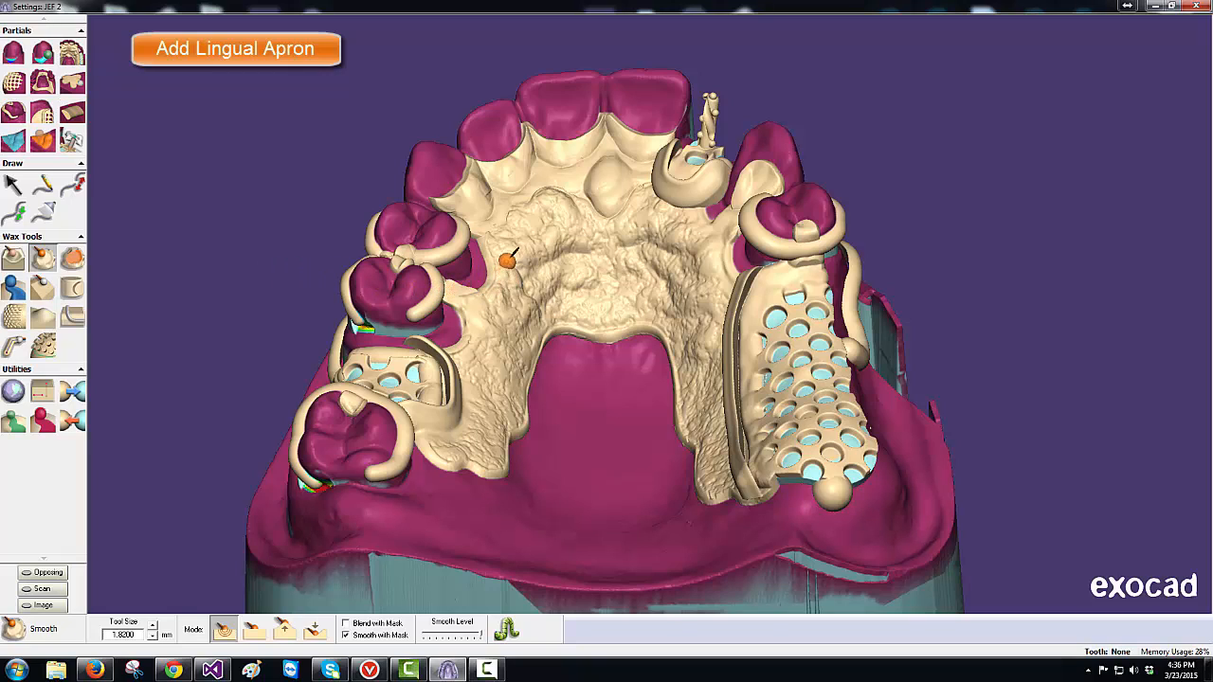
key("minus")
key("minus")
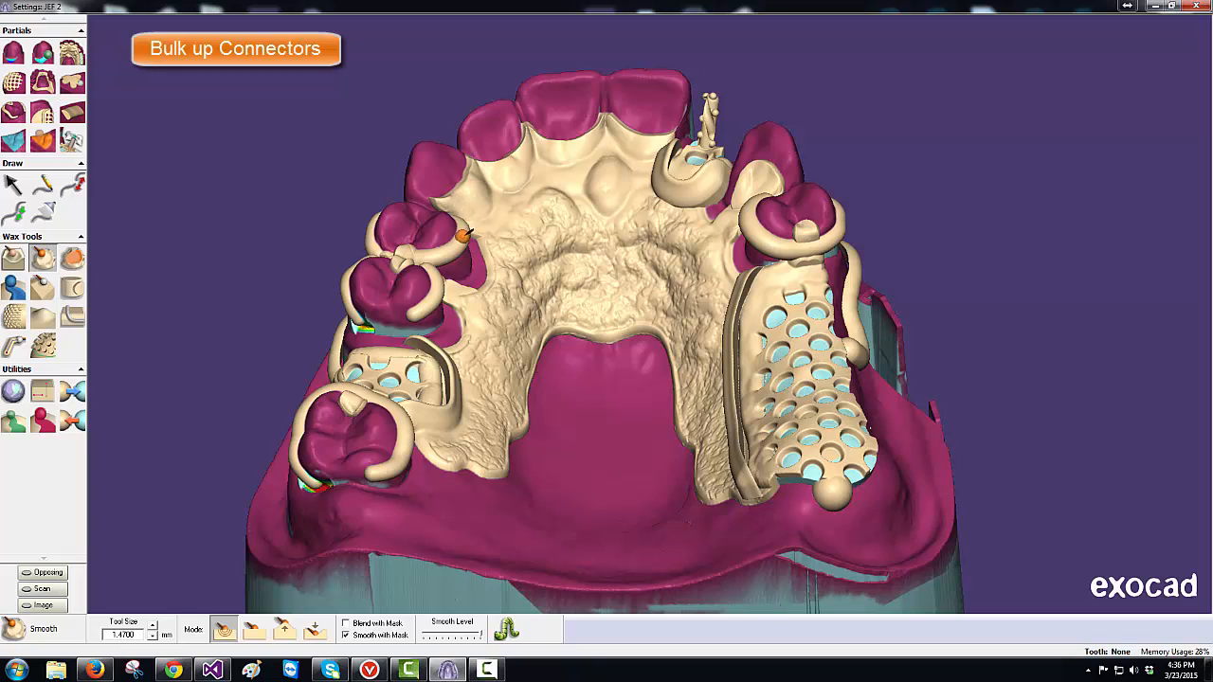
Step: Smooth the rests and minor connector between the two premolar clasps in the wider-influence mode
left_click(254, 633)
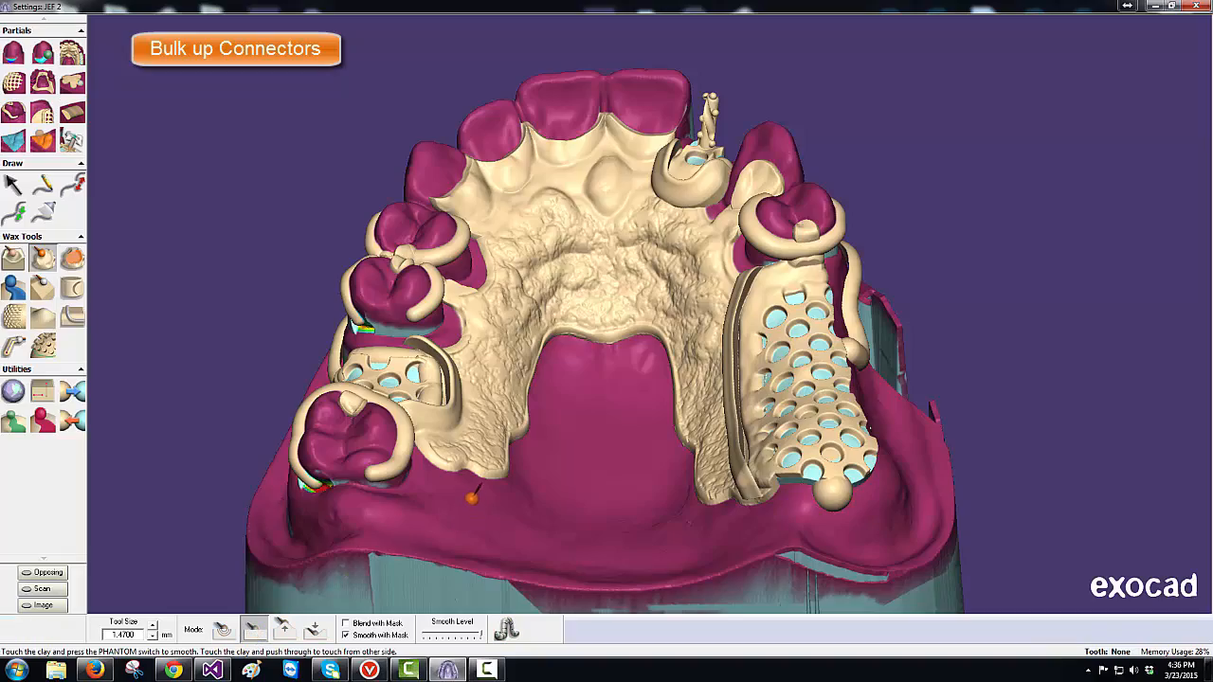
middle_click_drag(471, 496, 467, 486)
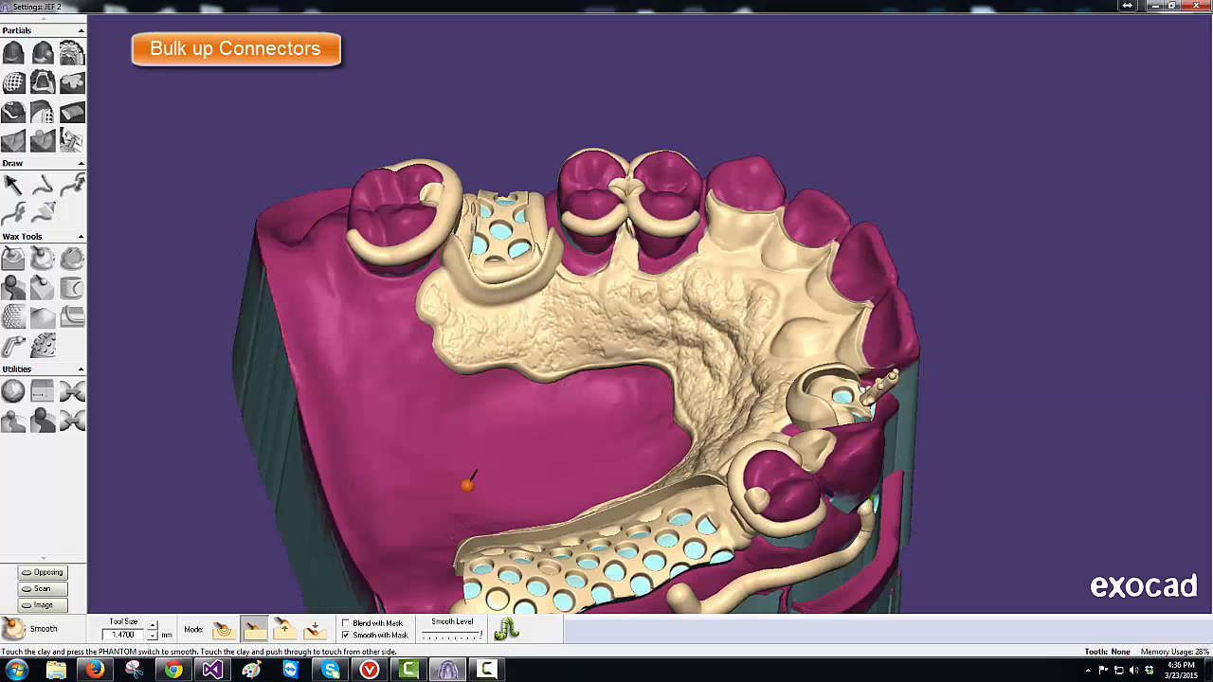
left_click(225, 629)
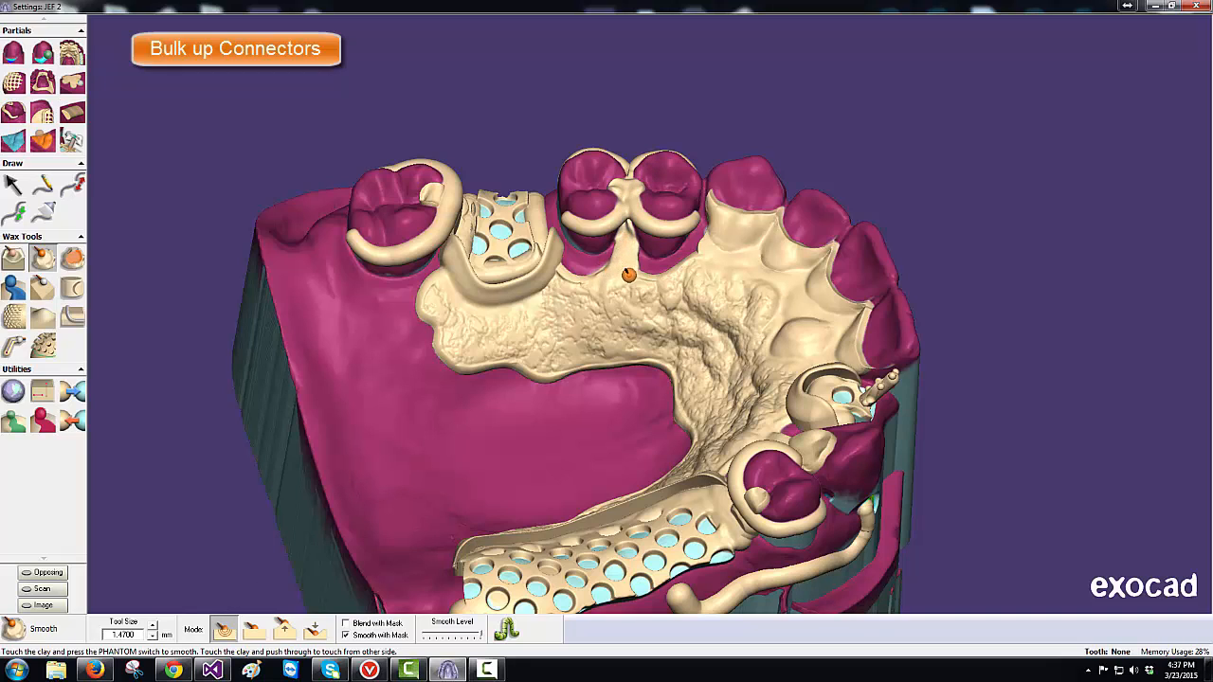
Step: Bulk up the minor connector between the two premolar clasps and their joined rests using Smudge with tool size 1.96 mm and reduced area of influence
left_click(38, 263)
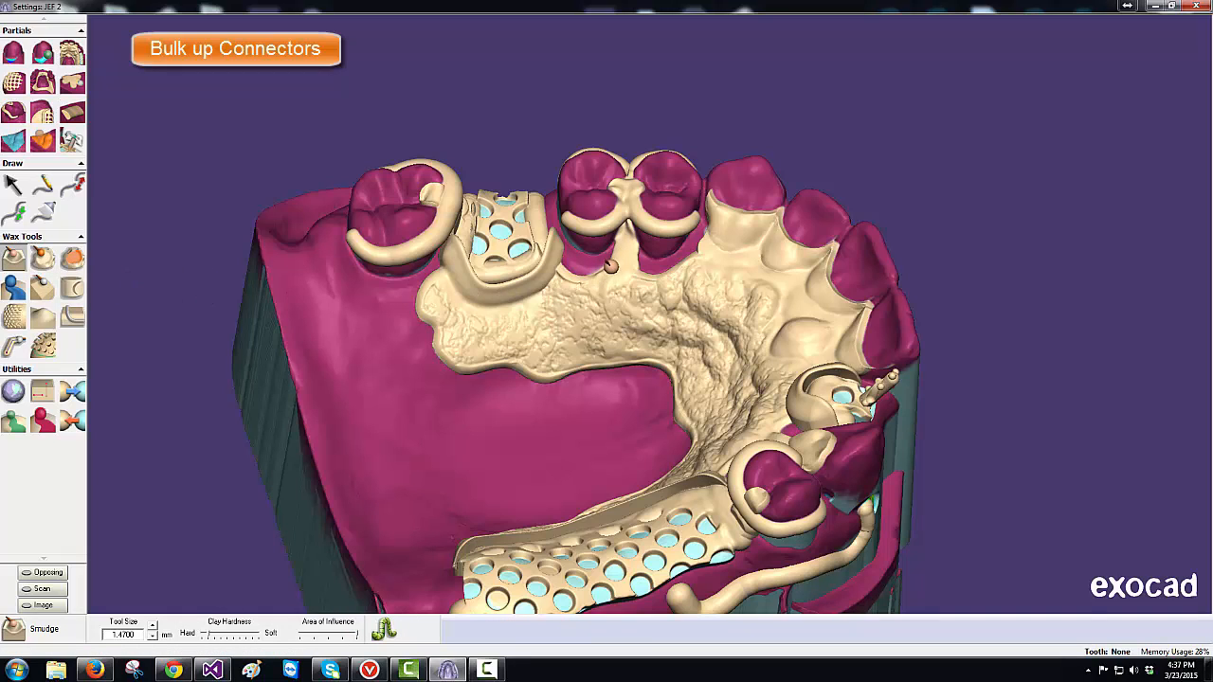
left_click_drag(625, 263, 616, 286)
left_click(322, 636)
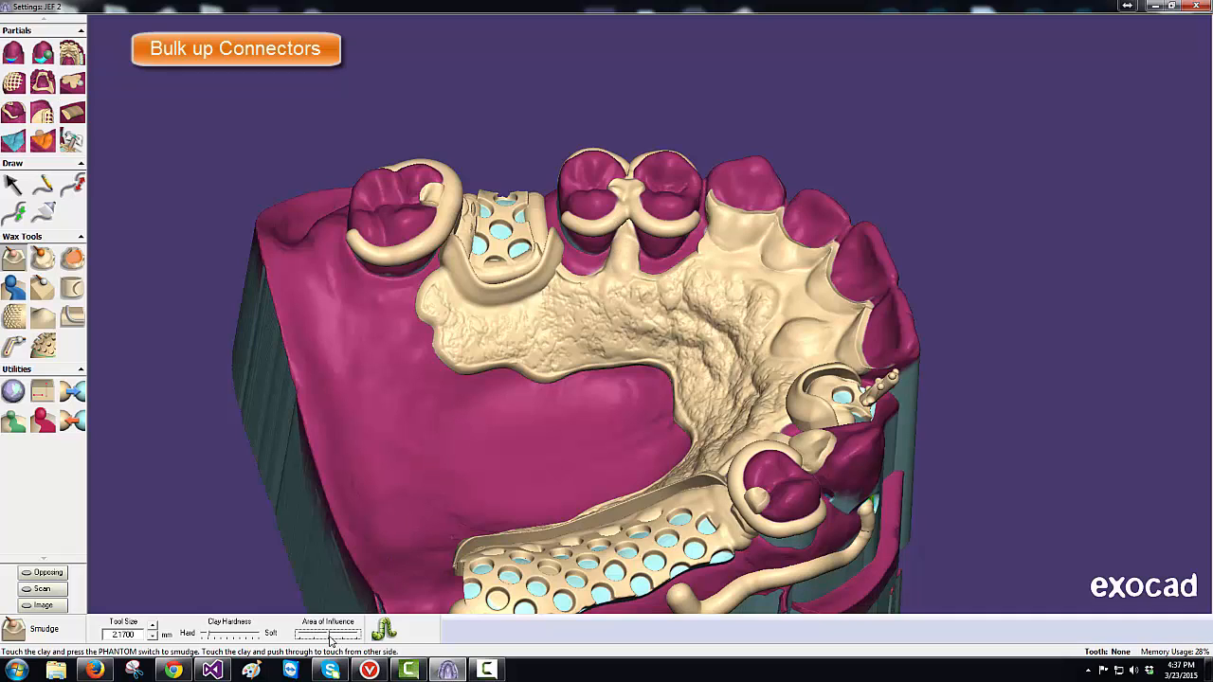
key("minus")
key("minus")
left_click_drag(621, 245, 627, 277)
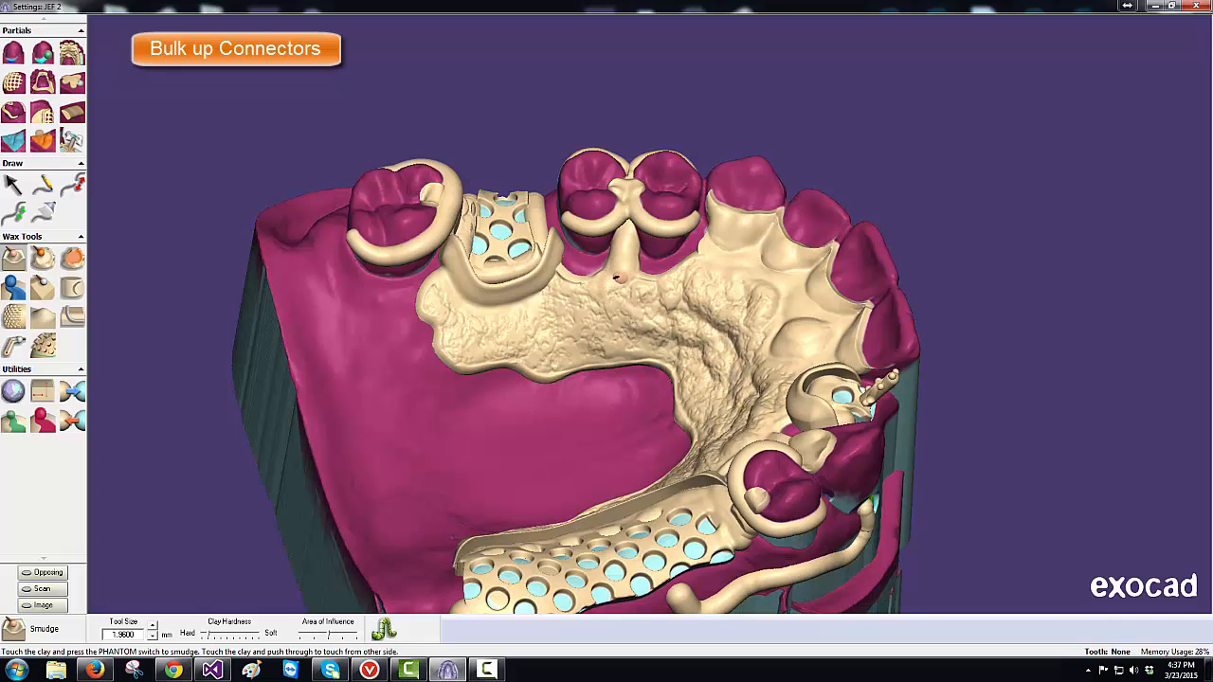
left_click_drag(628, 265, 634, 281)
middle_click_drag(619, 322, 620, 329)
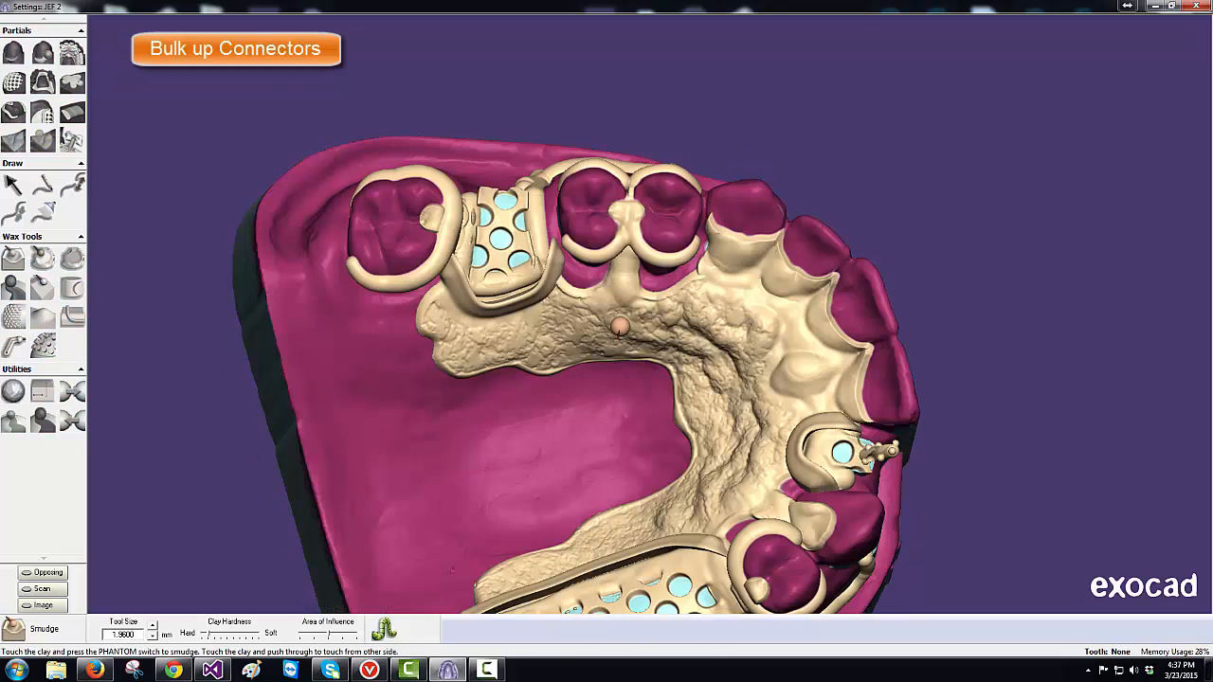
left_click_drag(632, 180, 625, 177)
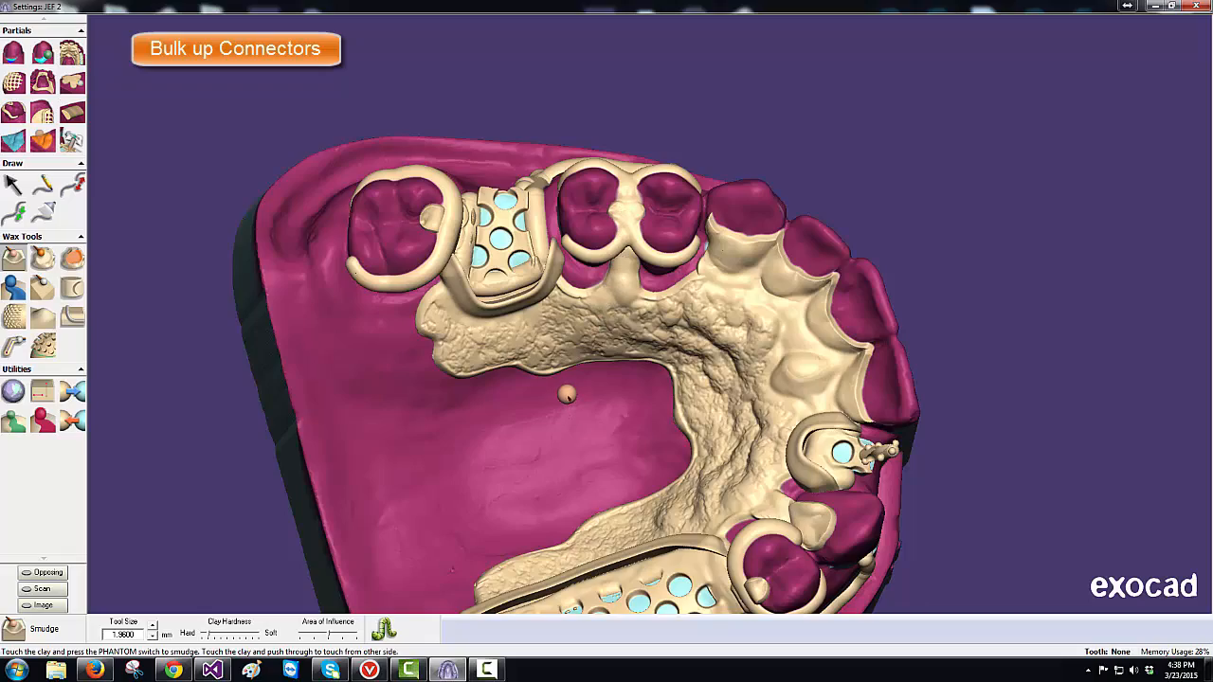
Step: Smooth the lingual apron, canine rest connector and small front mesh's finish line with tool size 1.4 mm
middle_click_drag(566, 387, 567, 384)
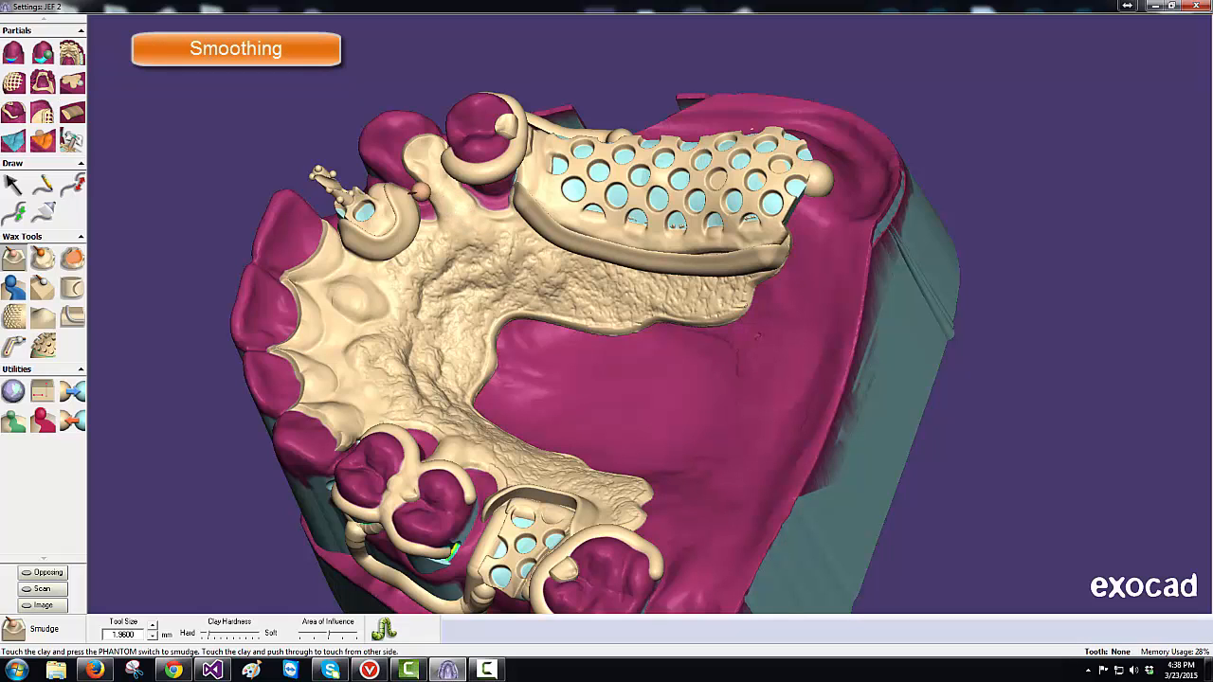
left_click(41, 258)
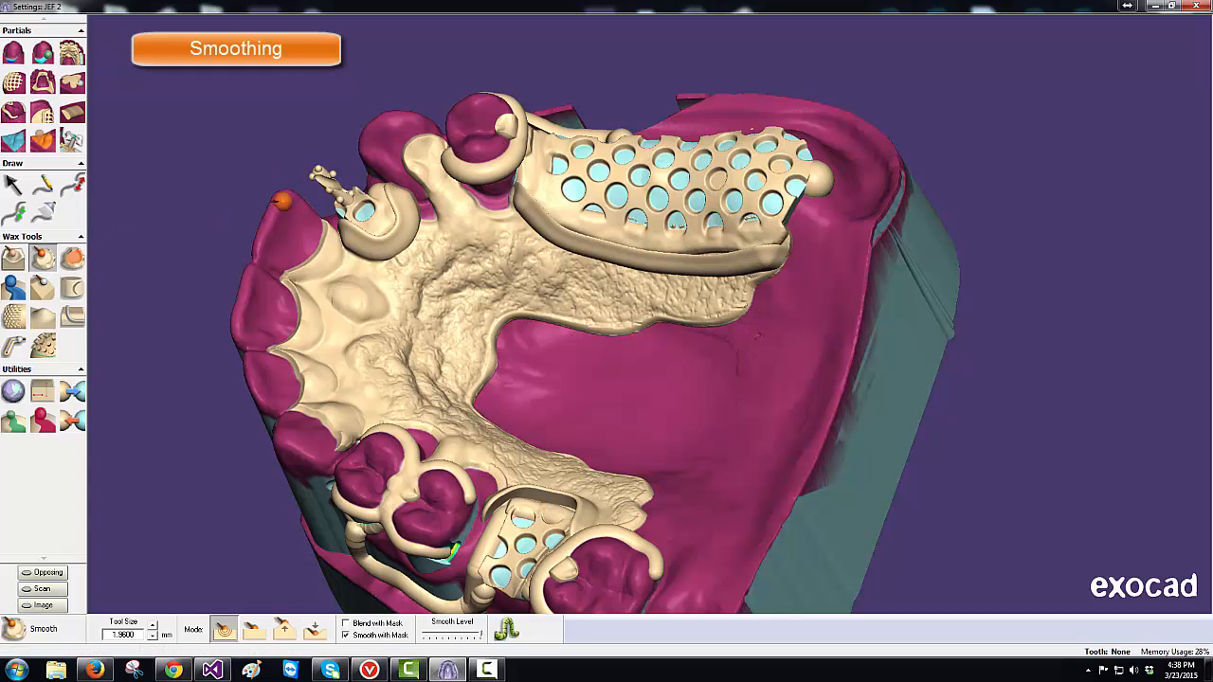
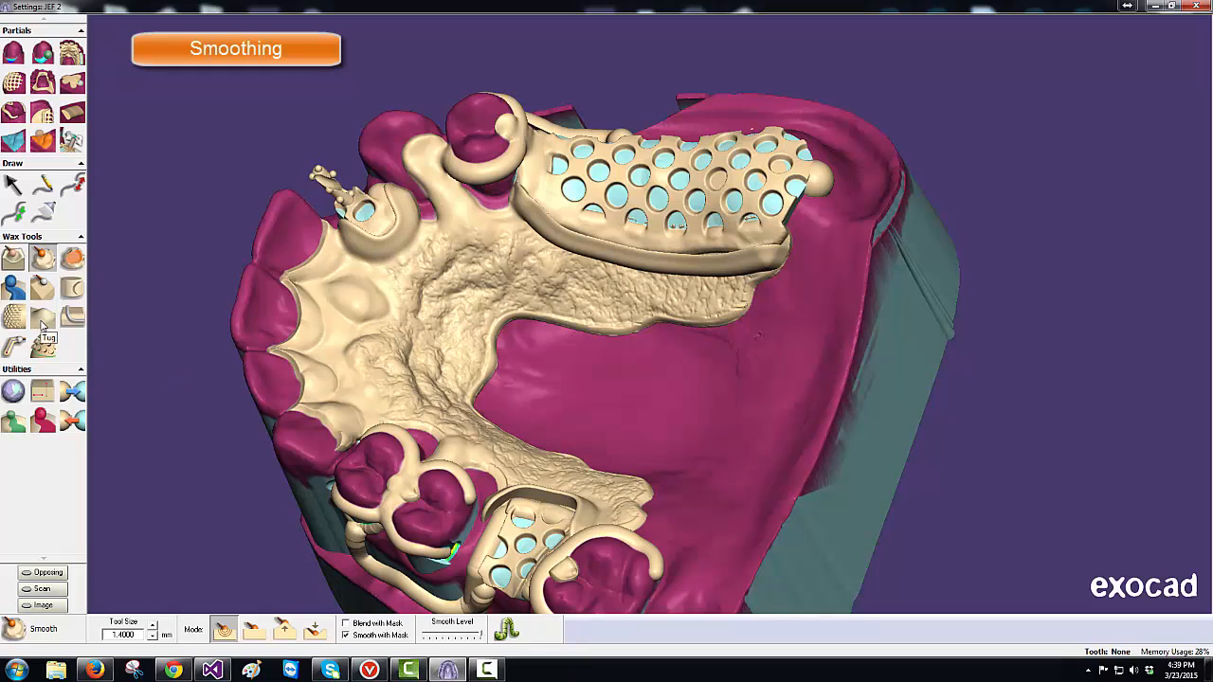
Step: Tug the edge of the small front mesh into shape near the retention post, reducing the tool diameter to 4.12 mm
left_click(42, 319)
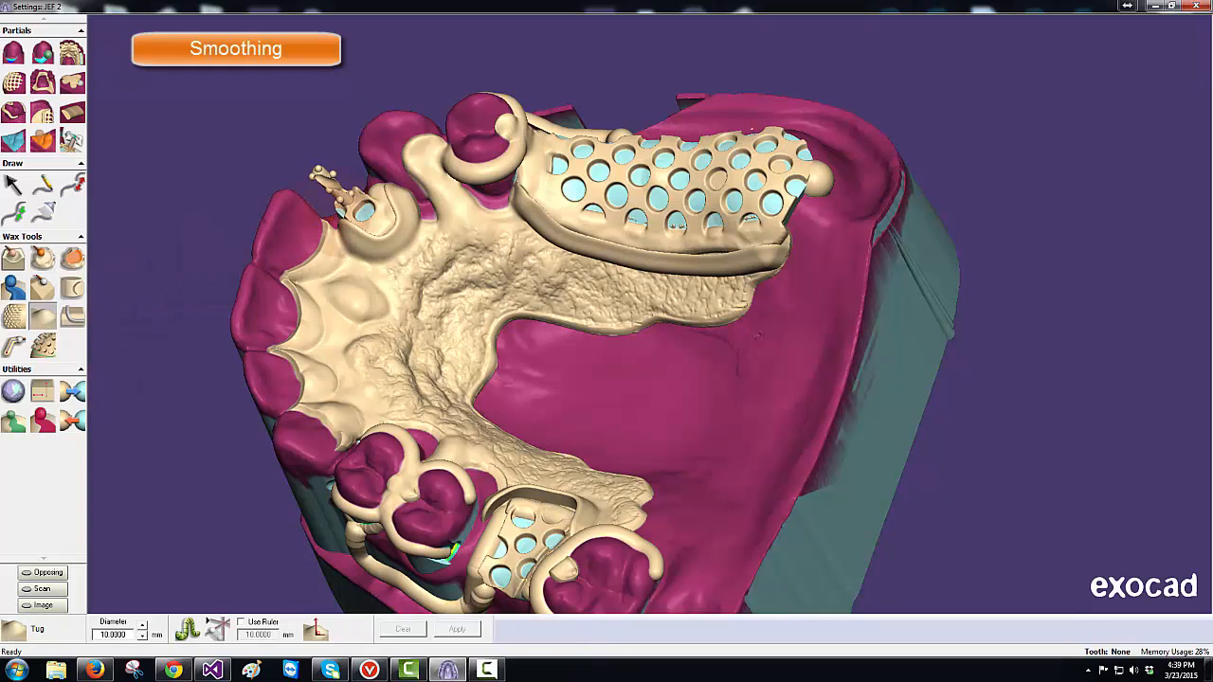
scroll(344, 220, "down", 7, "ctrl")
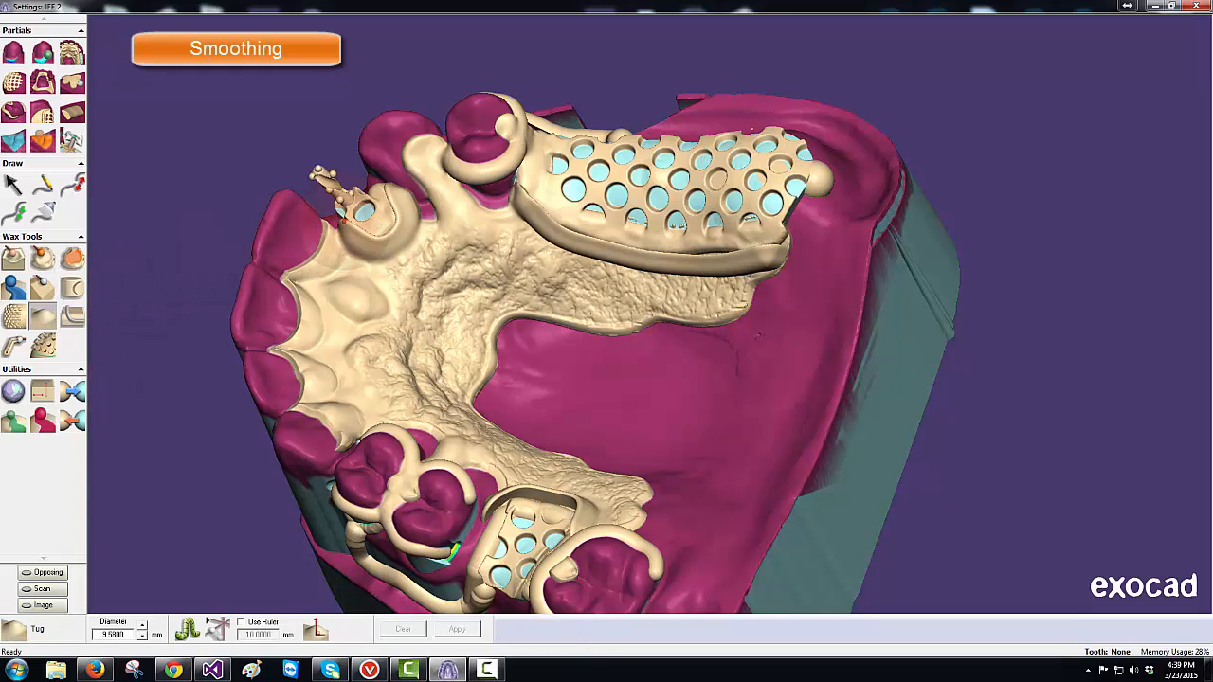
left_click_drag(342, 222, 343, 230)
scroll(343, 230, "down", 8, "ctrl")
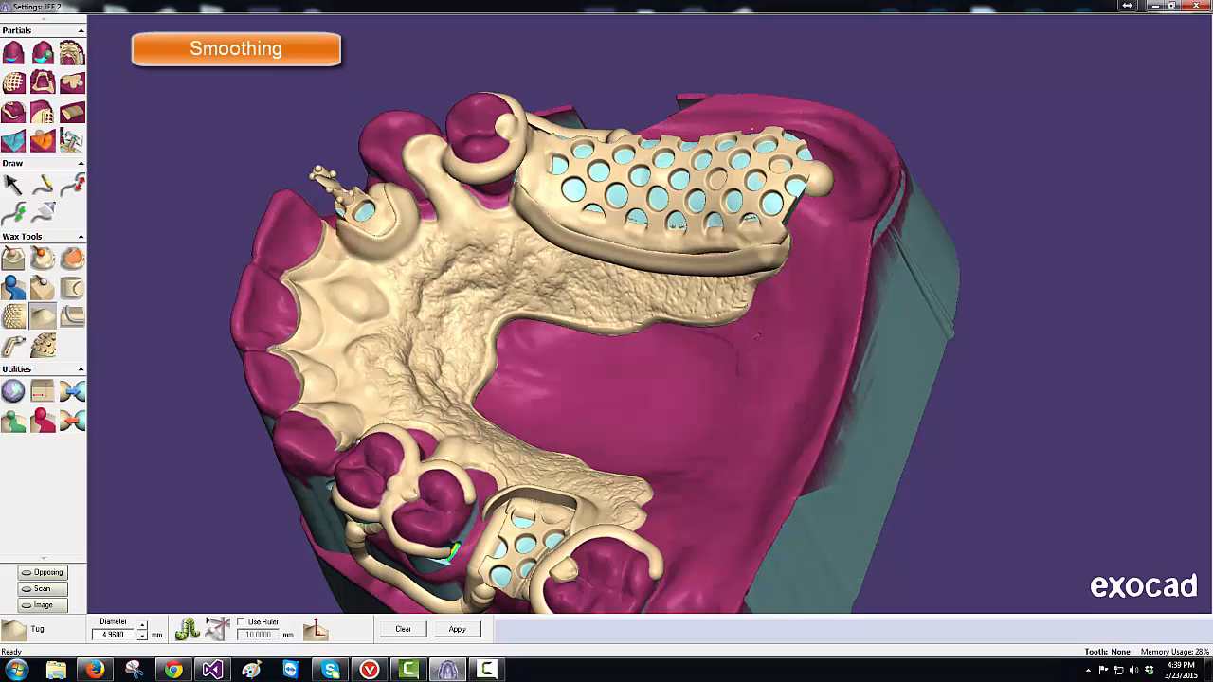
left_click_drag(343, 225, 342, 228)
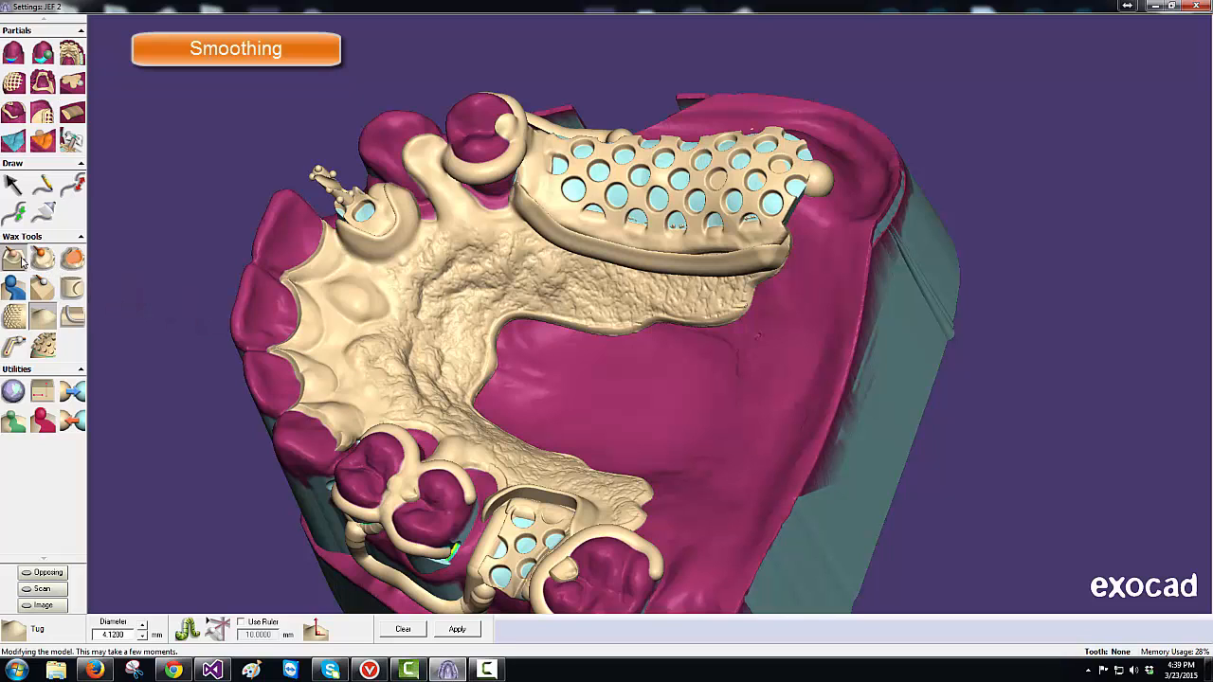
Step: Open the filled holes along the large mesh's finish line using Smudge with tool size 1.4 mm
left_click(74, 282)
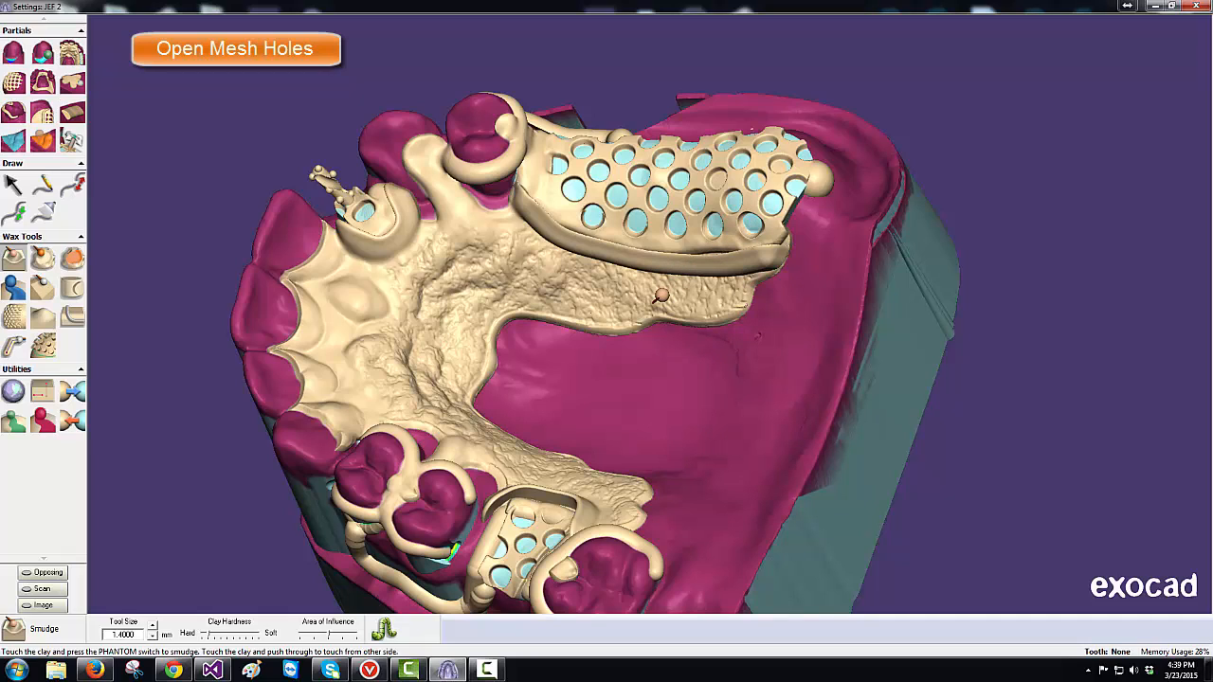
key("Escape")
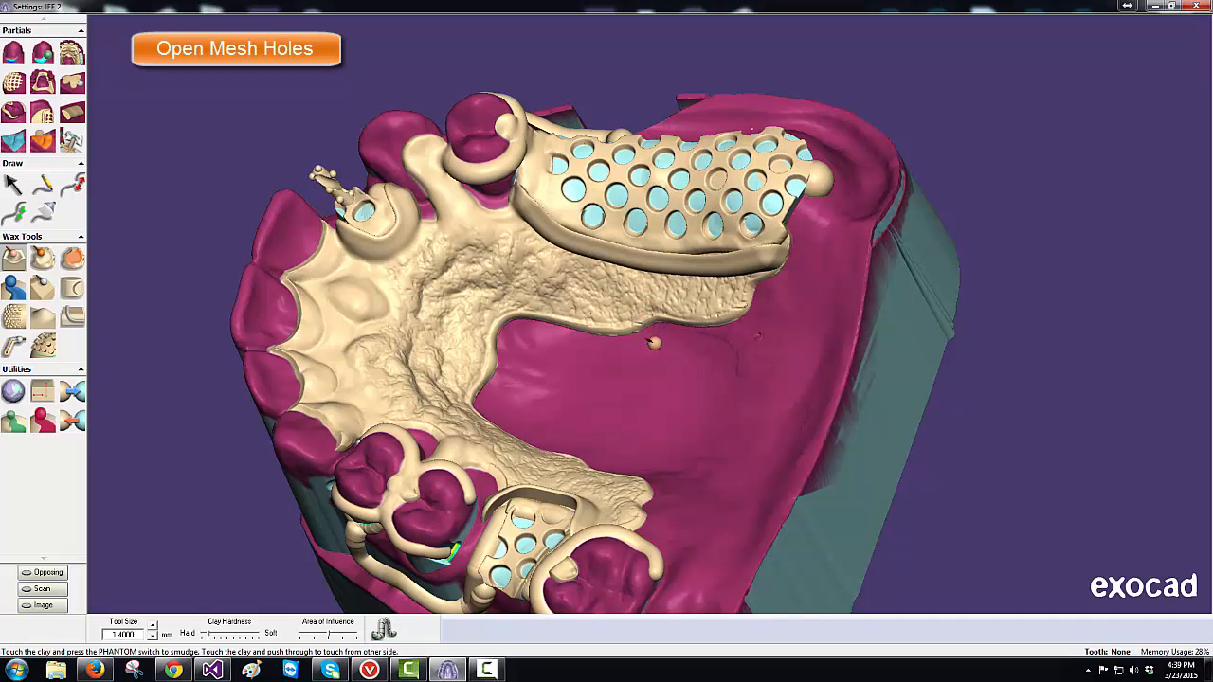
middle_click_drag(654, 343, 655, 344)
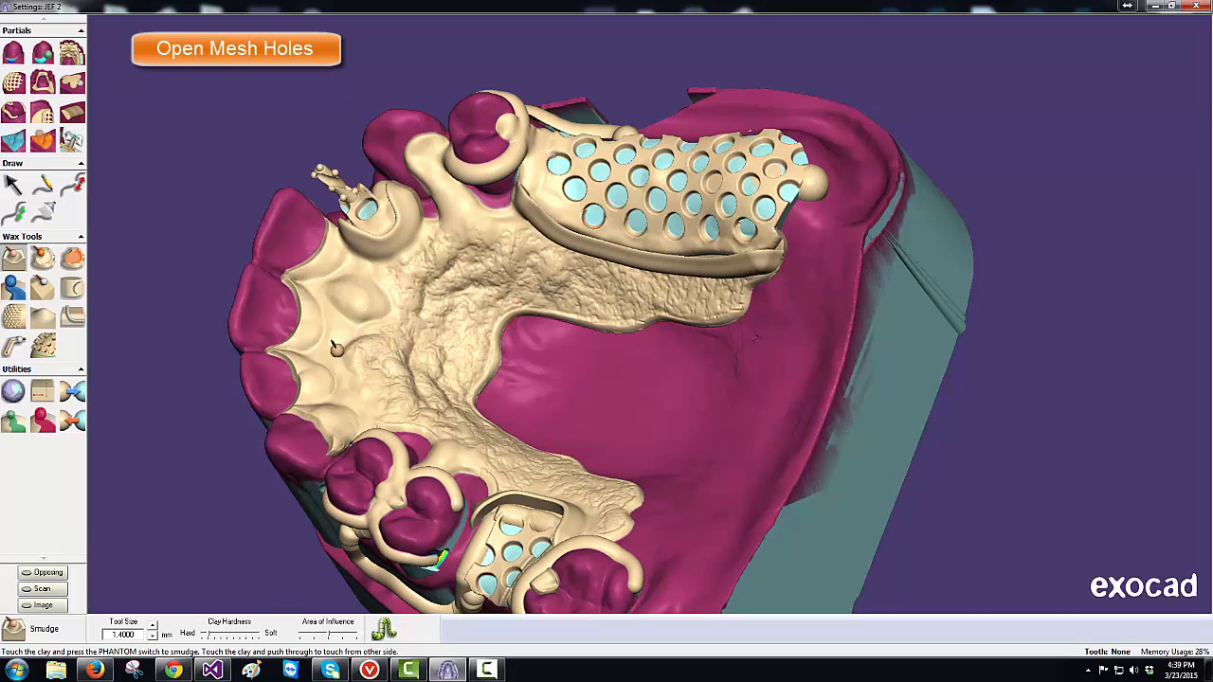
Step: Smooth the molar clasp's rest and the small posterior mesh at 1.4 mm, reopening the mesh holes using Smudge at 1.12 mm
left_click(42, 261)
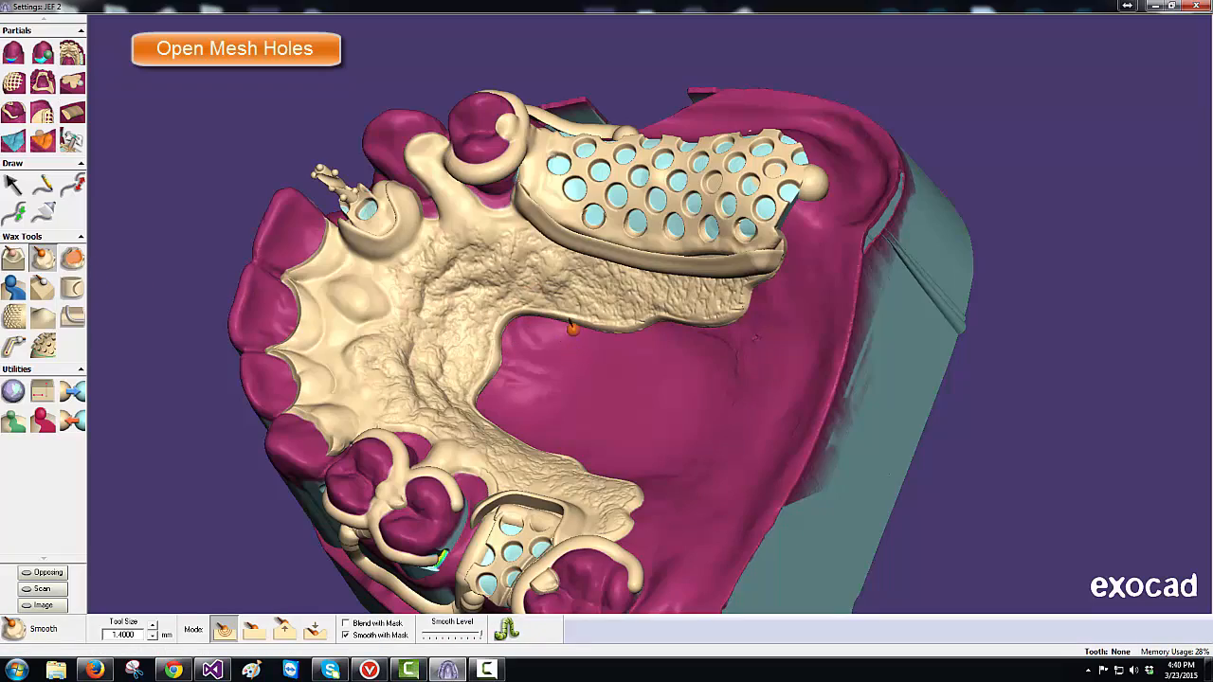
right_click_drag(574, 322, 573, 322)
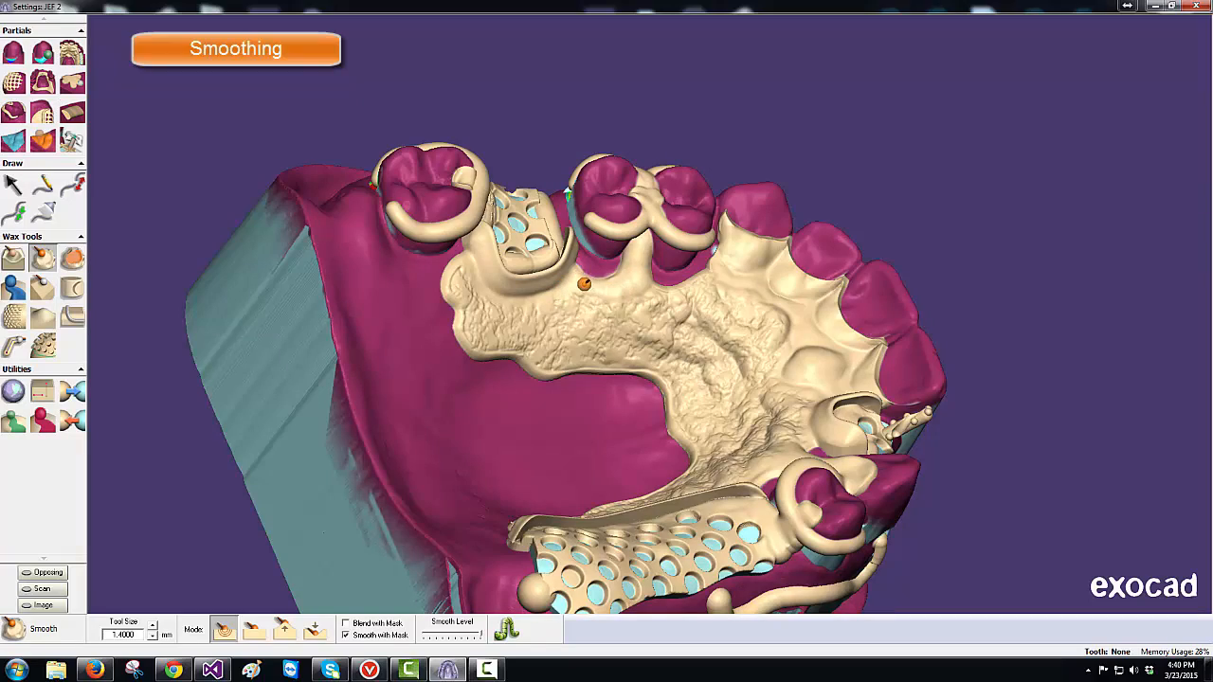
right_click_drag(571, 309, 560, 301)
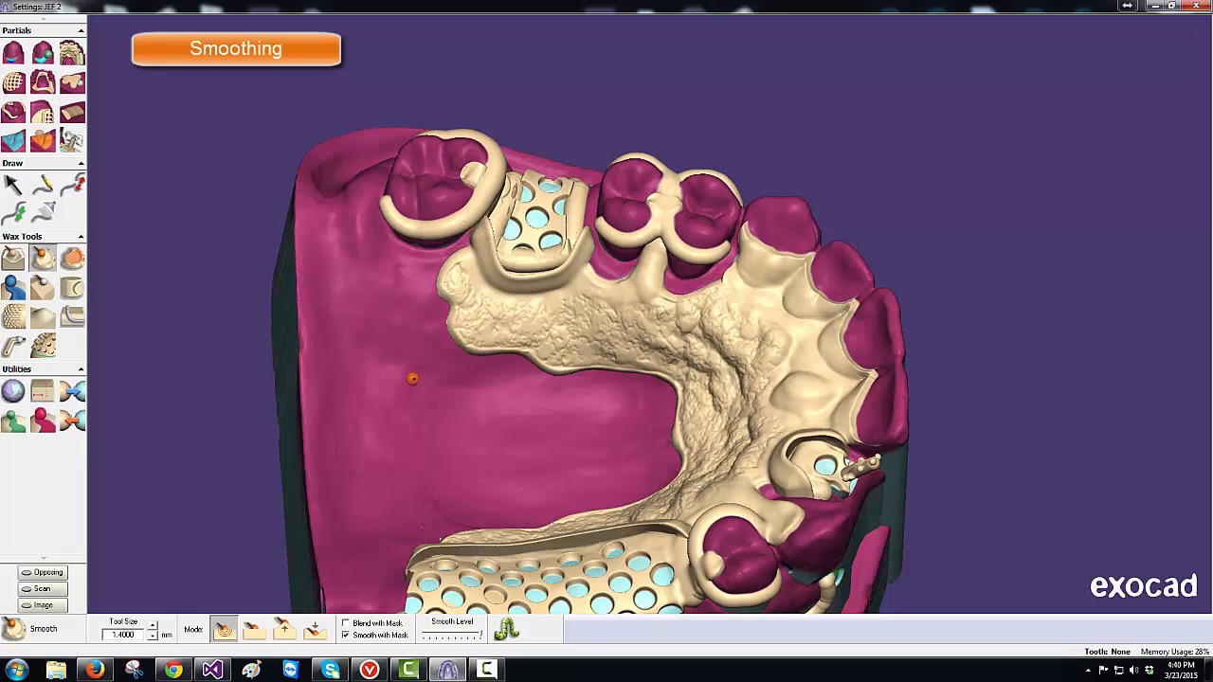
left_click(253, 631)
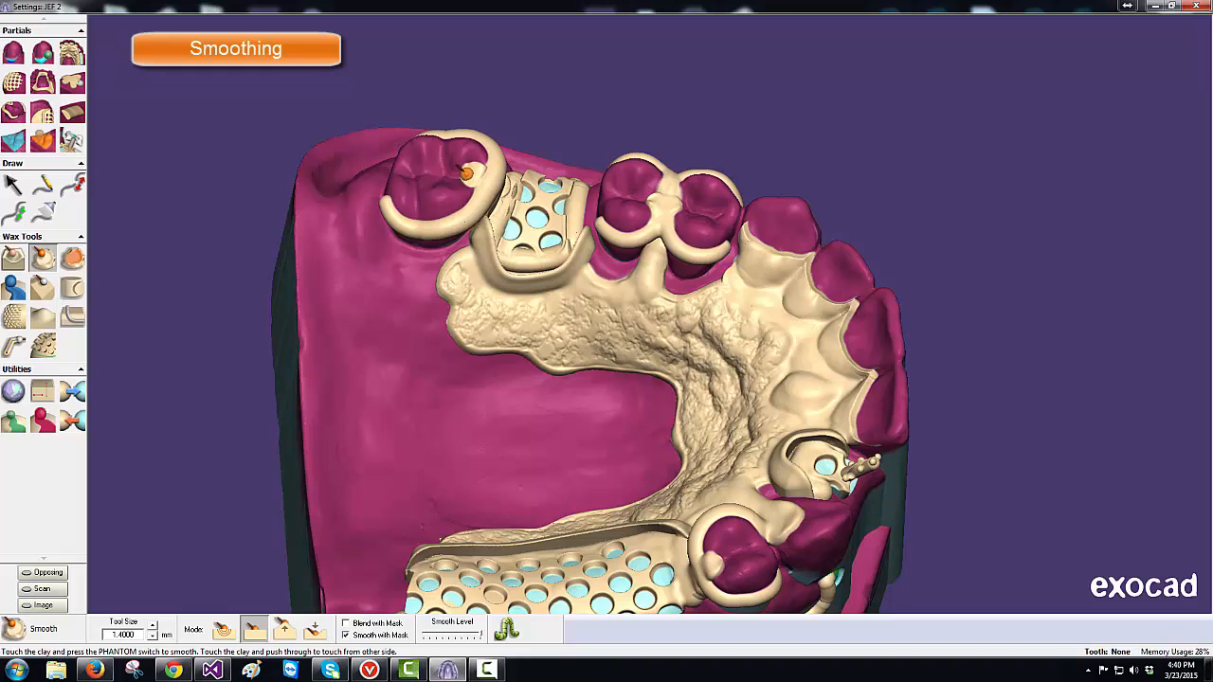
left_click(223, 631)
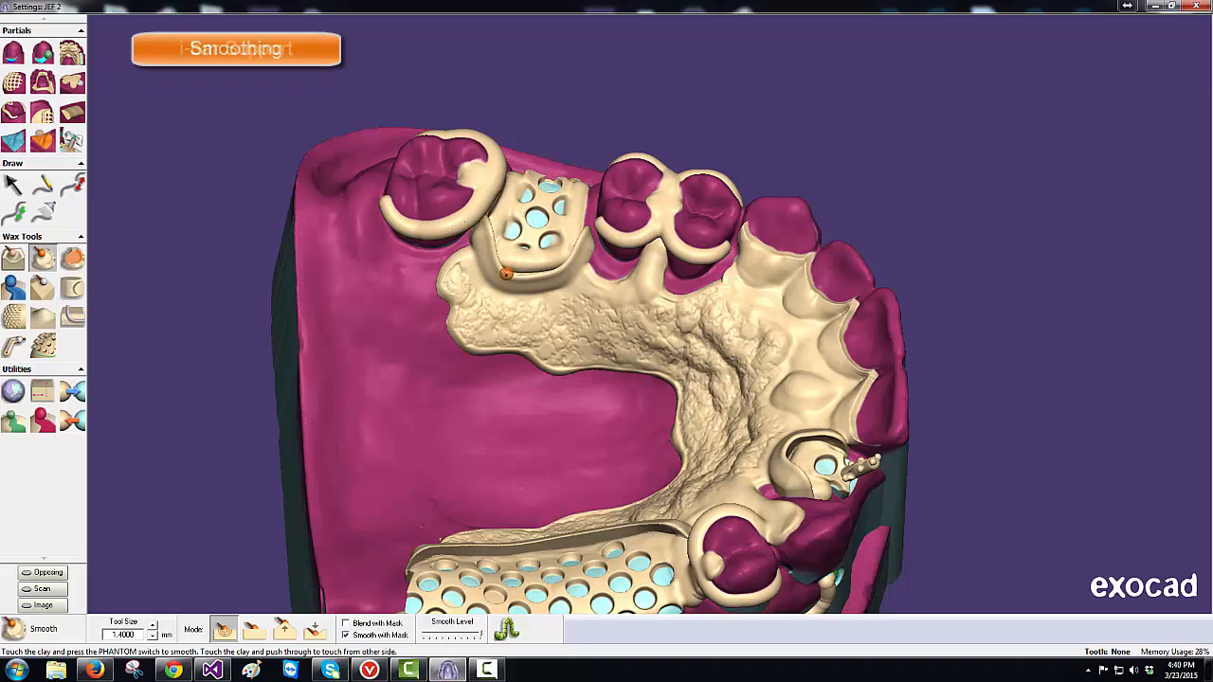
left_click(41, 270)
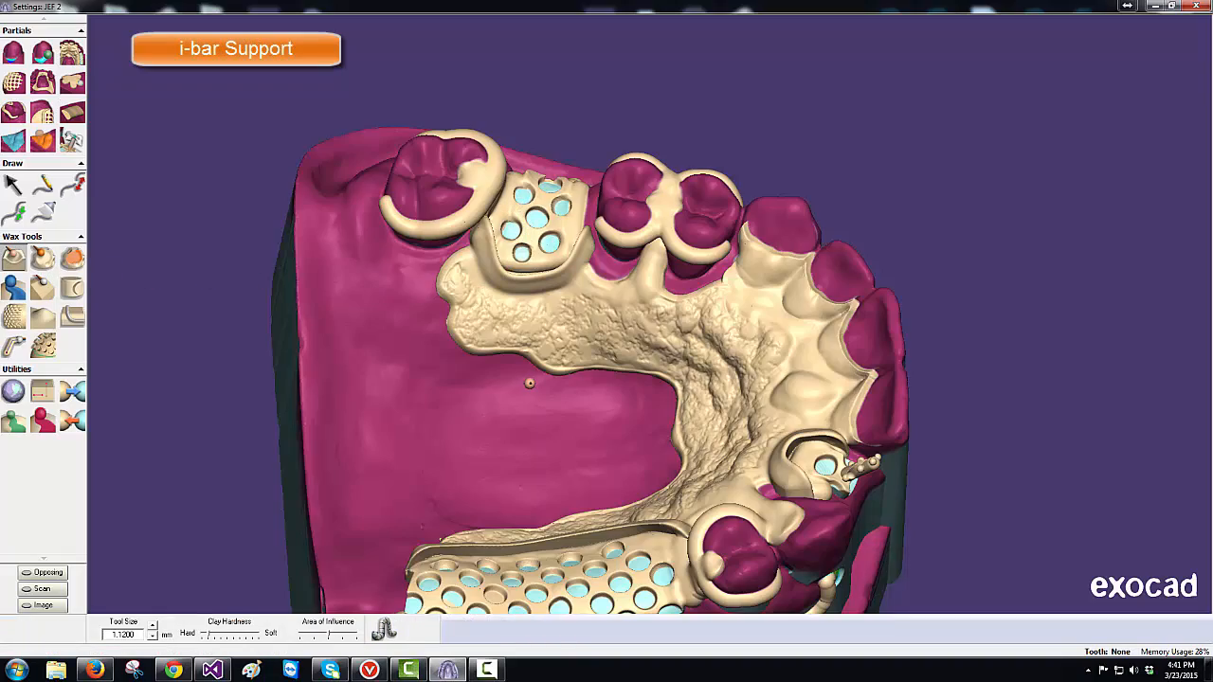
Step: Add a support joining the i-bar's end to the large mesh using Clone with tool size 3.5 mm and thickness 0.75 mm
right_click_drag(529, 384, 528, 382)
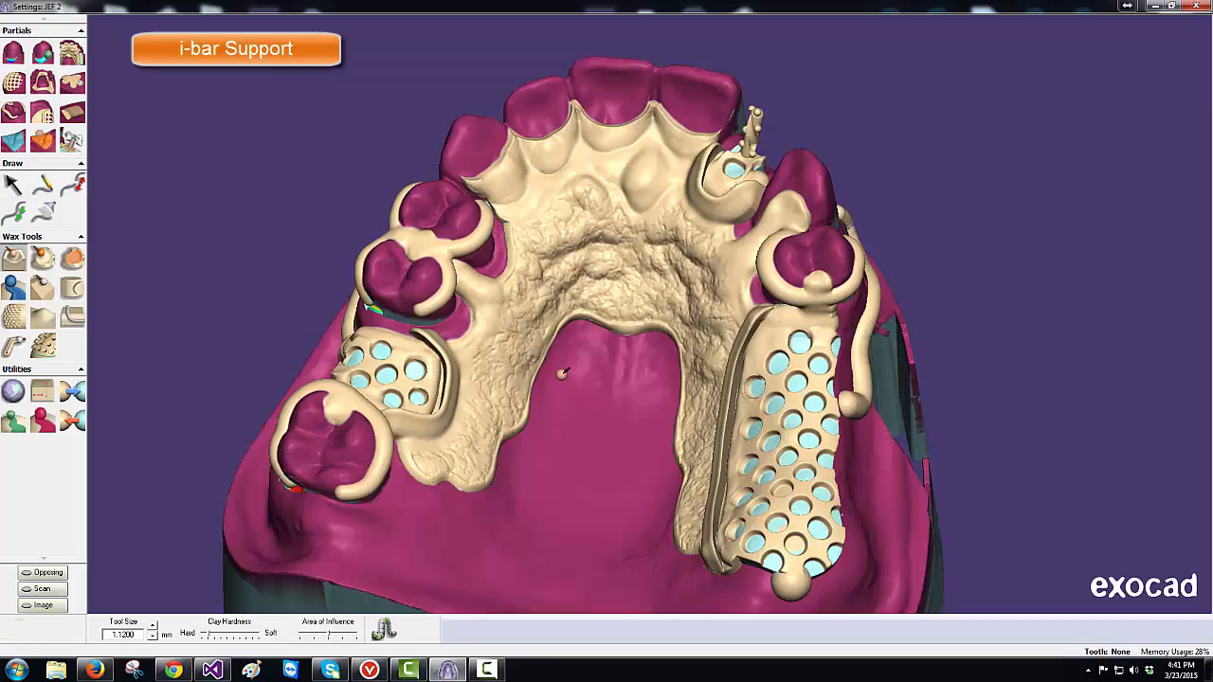
right_click_drag(555, 369, 551, 368)
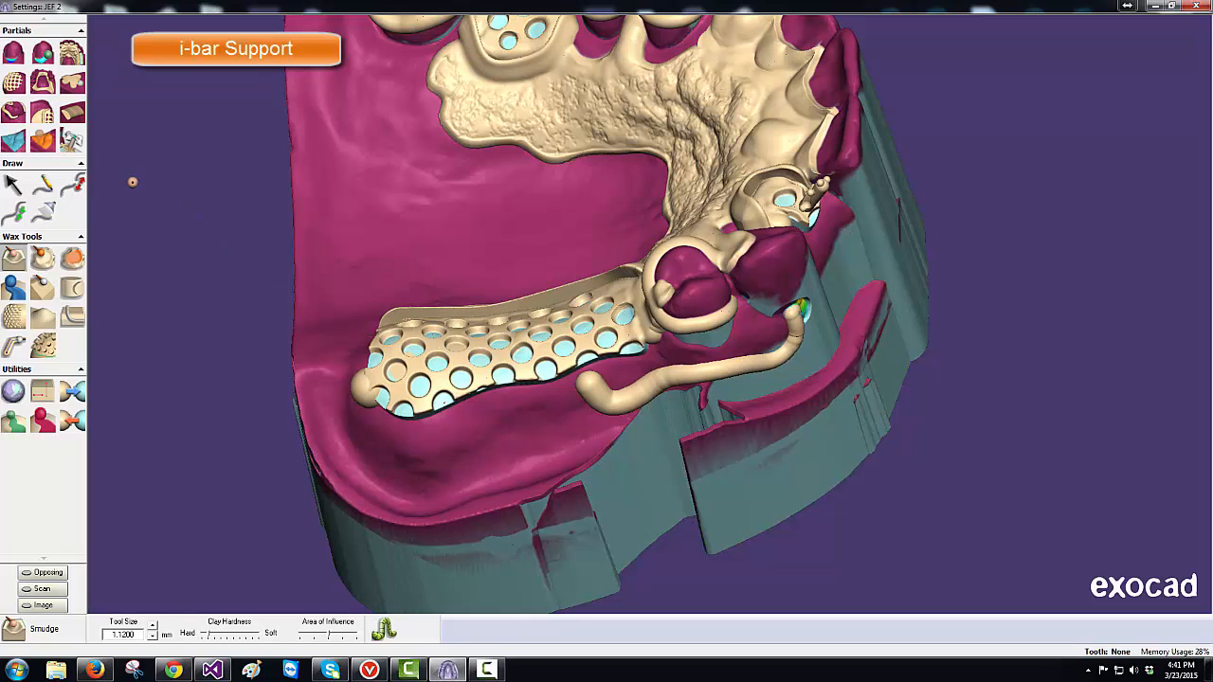
left_click(73, 84)
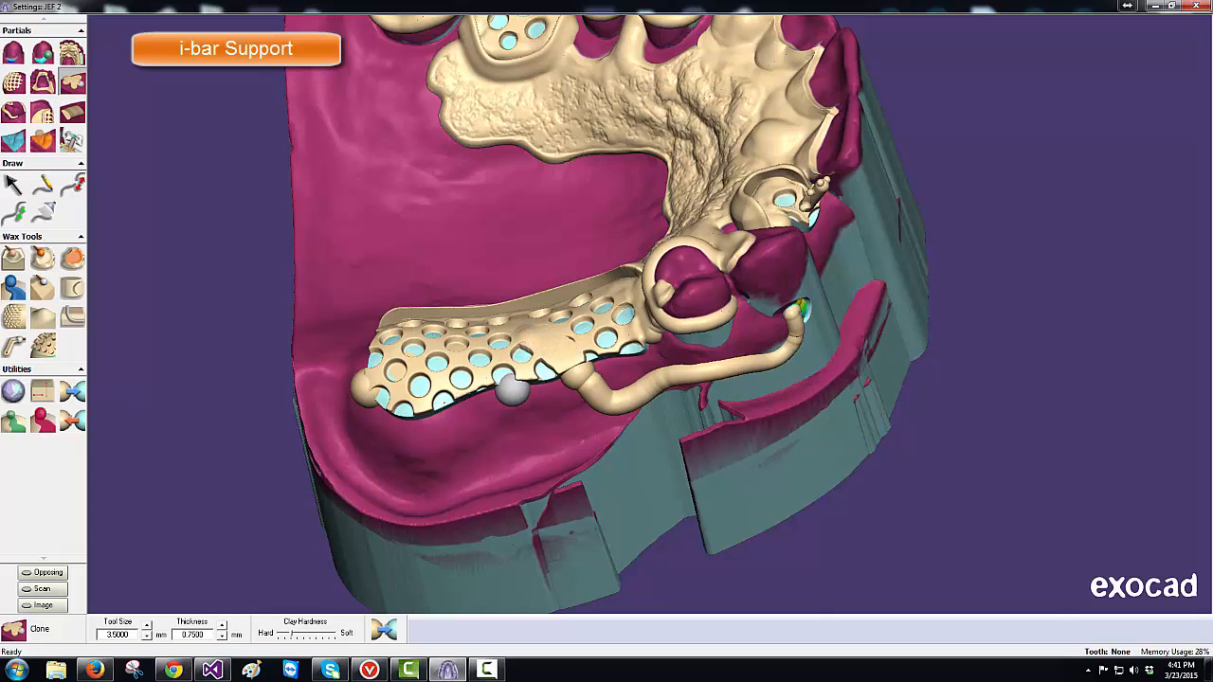
left_click(43, 257)
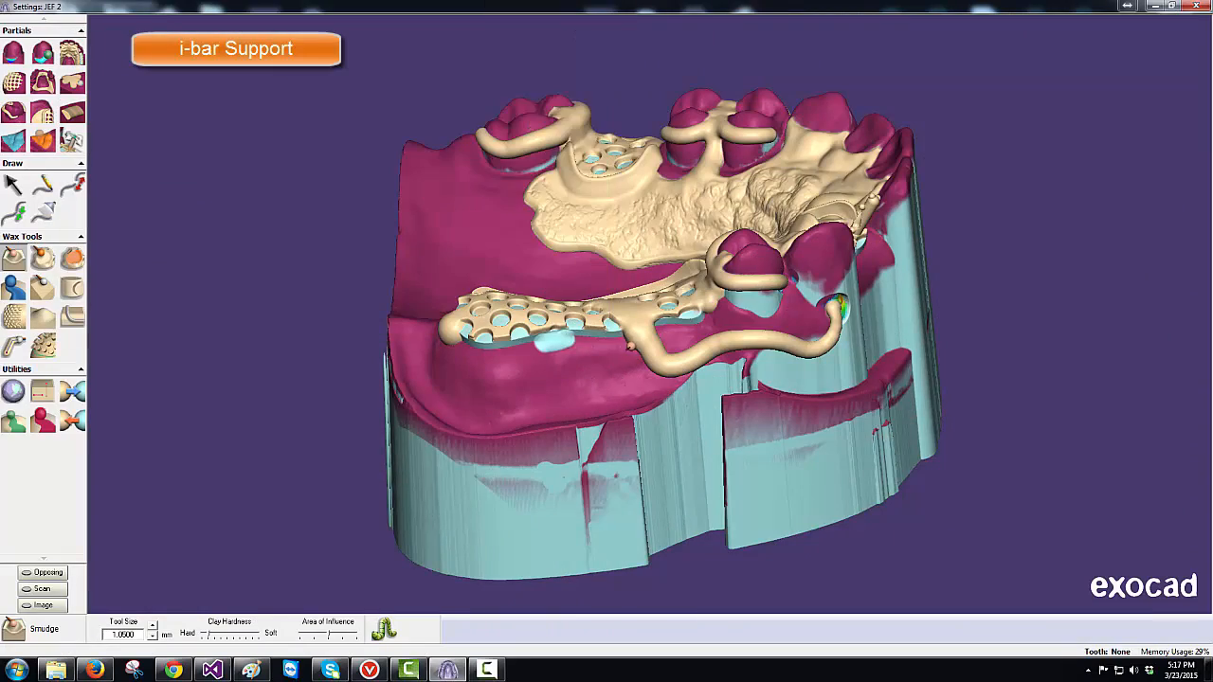
Step: Increase the Smudge tool size to about 1.54 mm for shaping the junction between the i-bar and the large mesh
right_click_drag(624, 355, 606, 362)
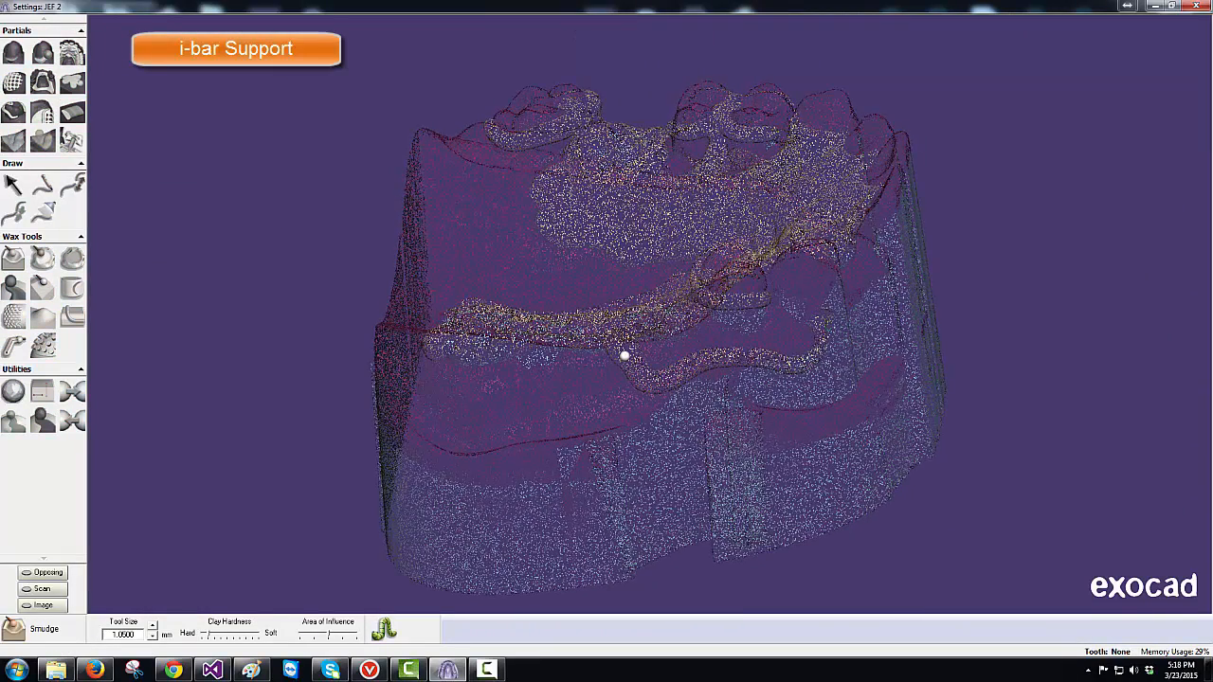
key("Up")
key("Up")
key("Up")
key("Up")
key("Up")
key("Up")
key("Up")
key("Up")
key("Up")
key("Up")
key("Up")
key("Up")
key("Up")
key("Up")
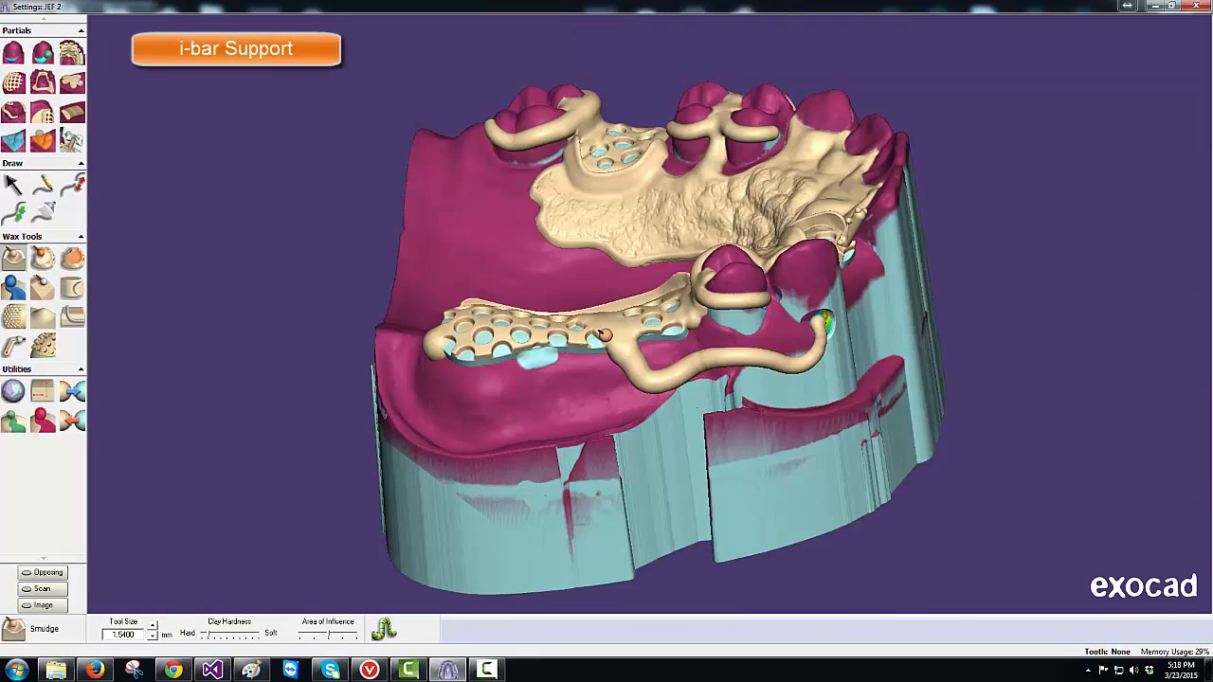
key("Up")
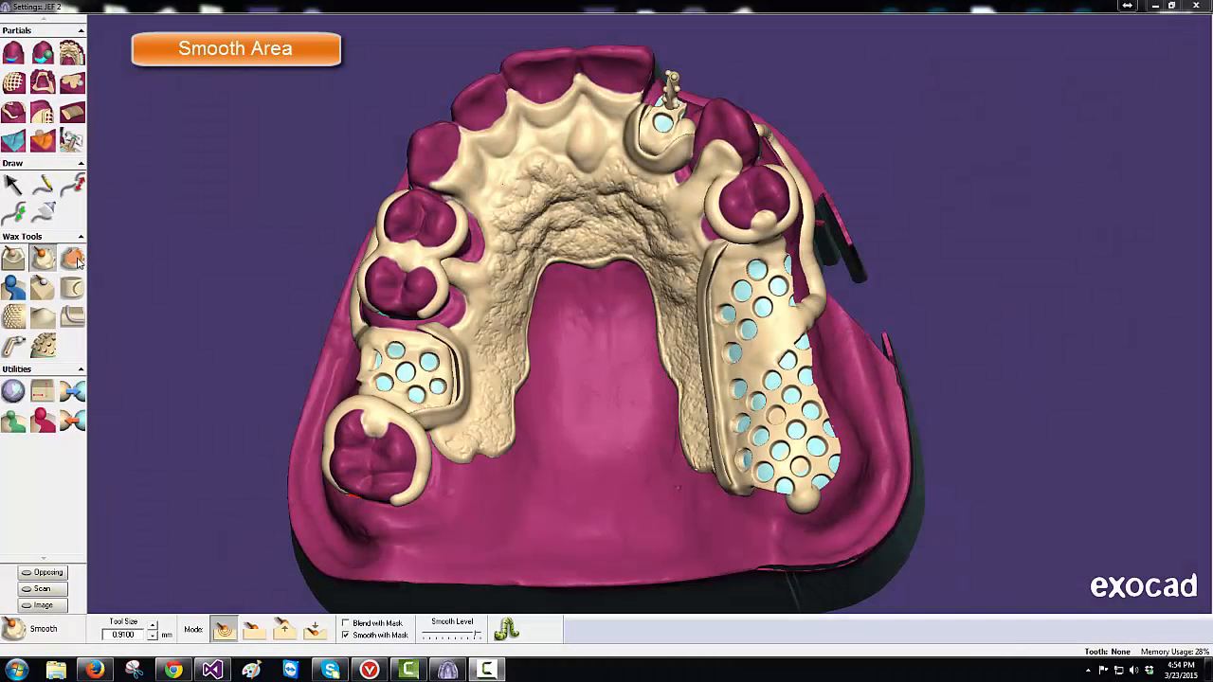
Step: Smooth the lingual apron using Smooth Area with a 3.53 mm brush and maximum smooth level, then clear the painted selection
left_click(74, 258)
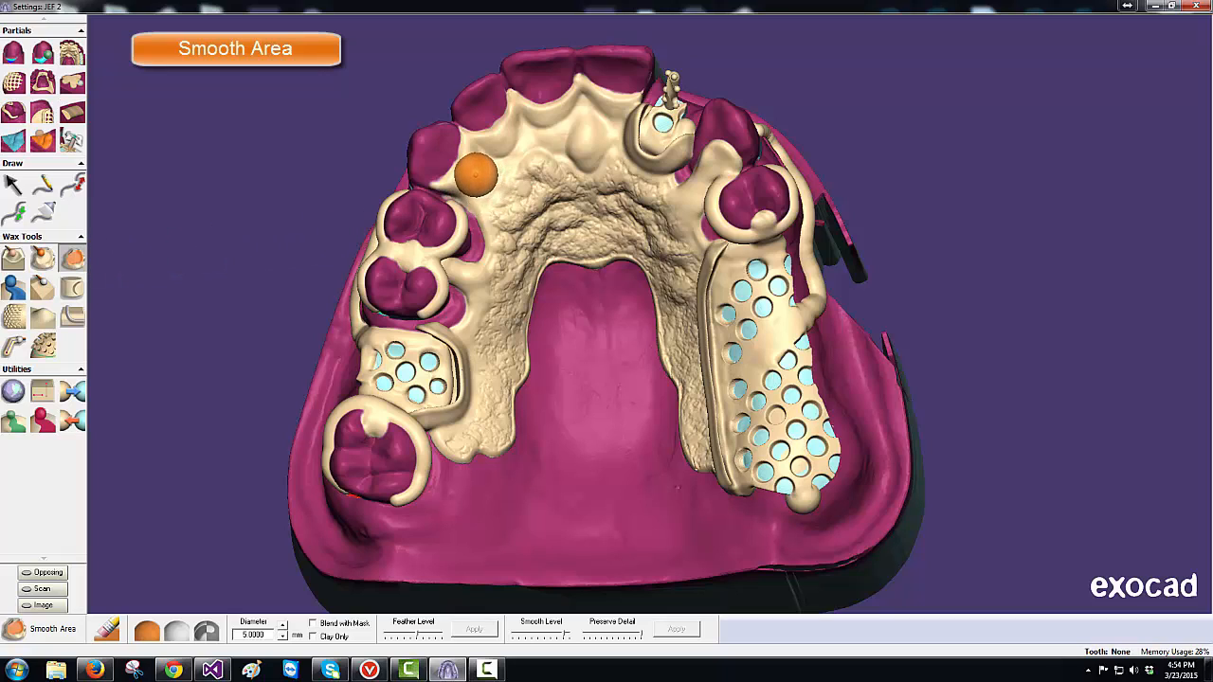
mouse_move(475, 172)
left_mouse_down()
mouse_move(477, 137)
mouse_move(498, 142)
mouse_move(512, 112)
mouse_move(511, 153)
mouse_move(533, 135)
mouse_move(595, 154)
mouse_move(608, 120)
mouse_move(576, 110)
mouse_move(542, 124)
mouse_move(616, 106)
mouse_move(611, 137)
mouse_move(587, 144)
mouse_move(580, 87)
mouse_move(595, 89)
mouse_move(599, 105)
mouse_move(510, 102)
mouse_move(442, 184)
mouse_move(534, 140)
left_mouse_up()
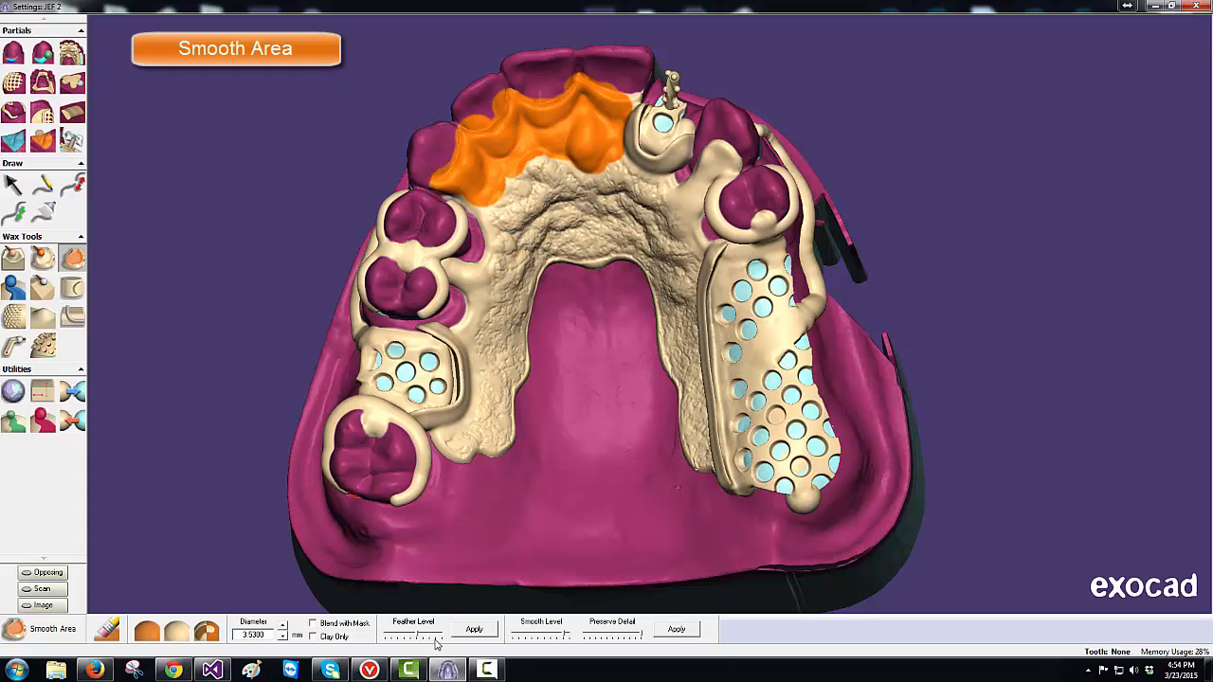
left_click_drag(565, 636, 571, 637)
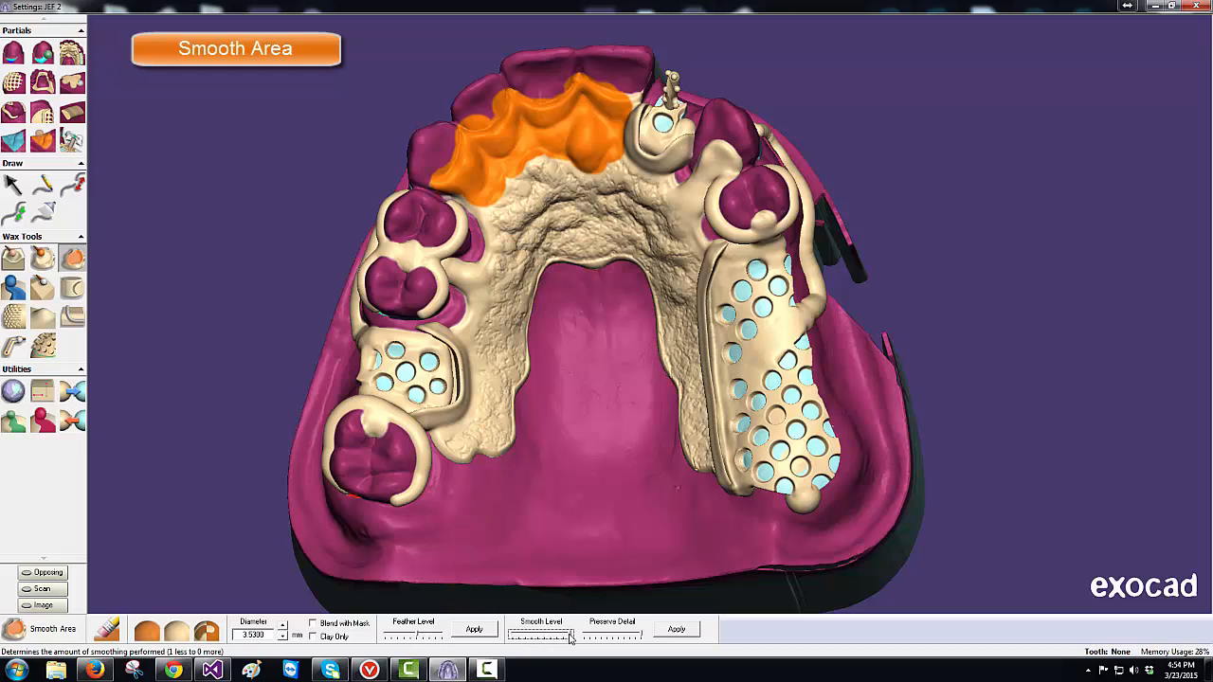
left_click(481, 631)
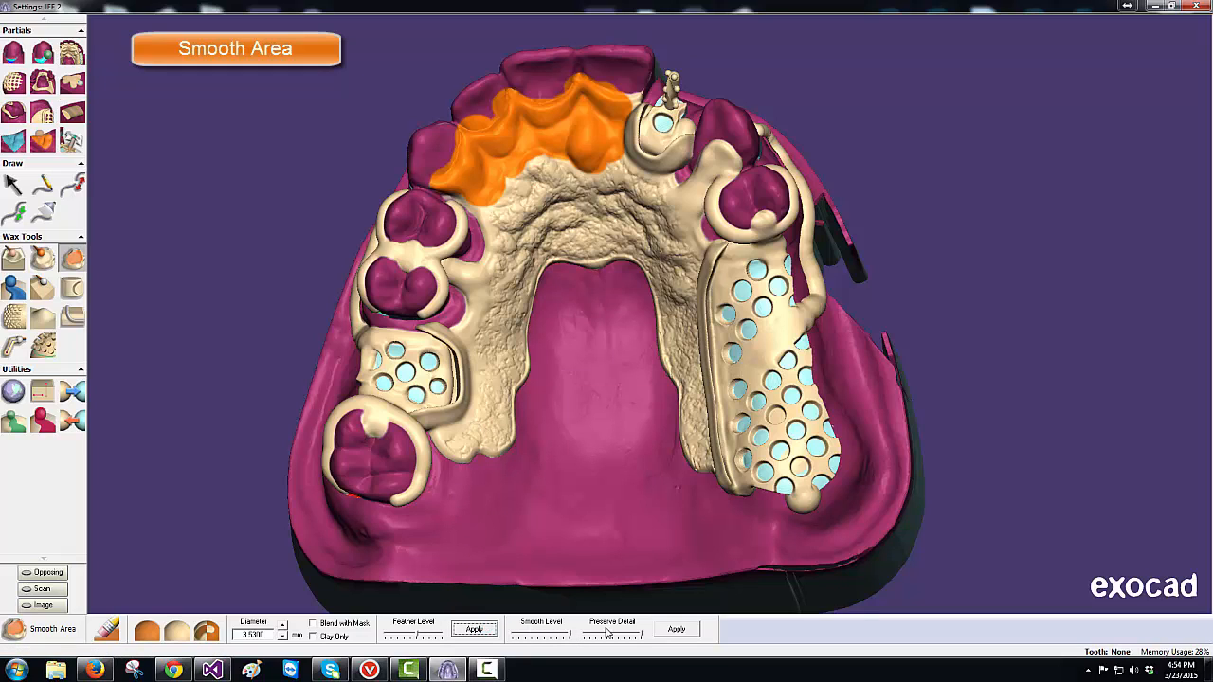
left_click(675, 630)
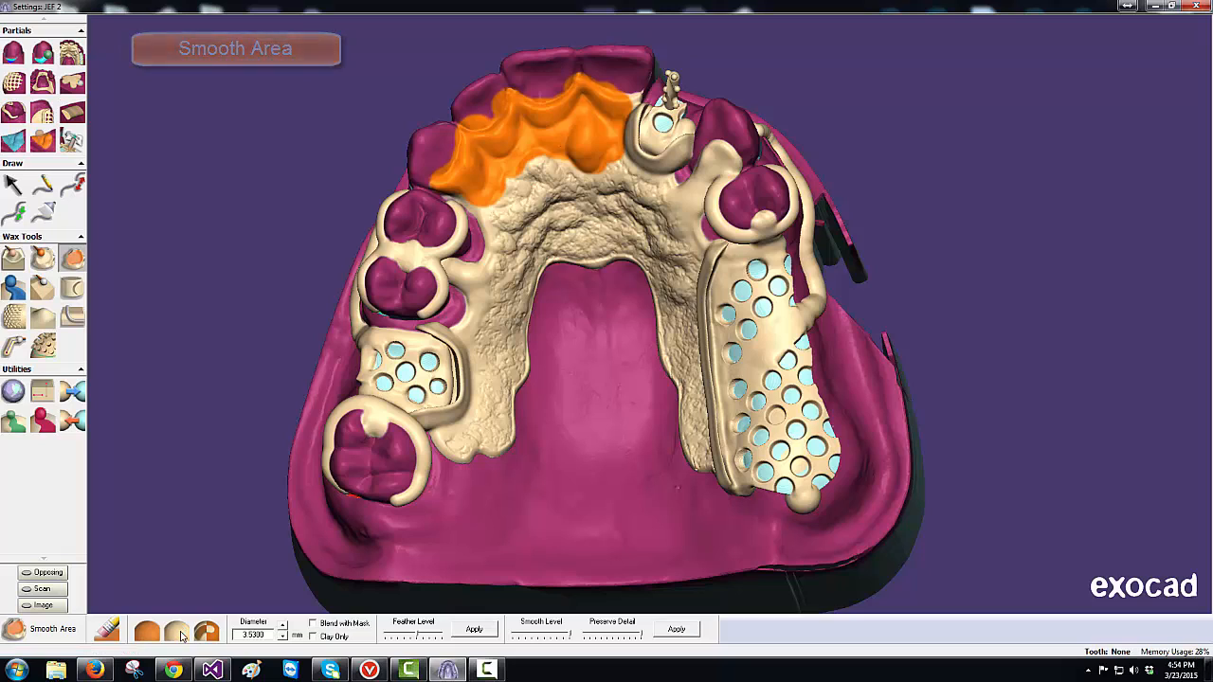
left_click(182, 635)
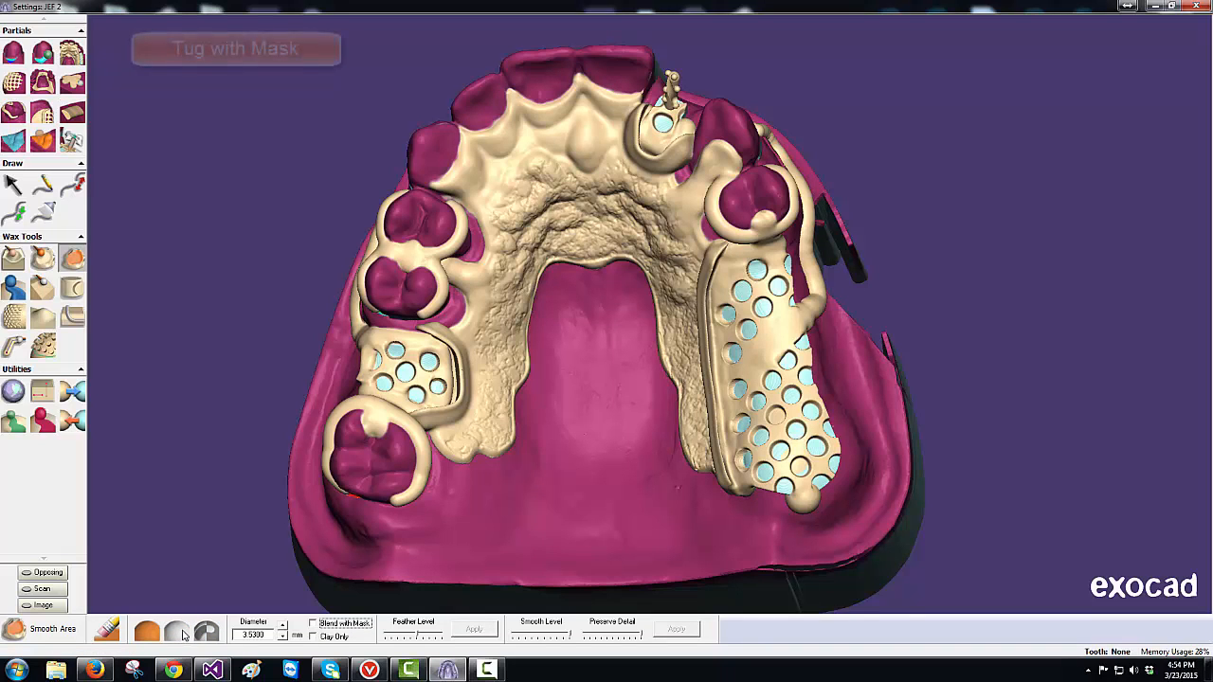
Step: Mask the major connector beside the small posterior mesh's finish line using a 4.68 mm diameter
left_click(52, 423)
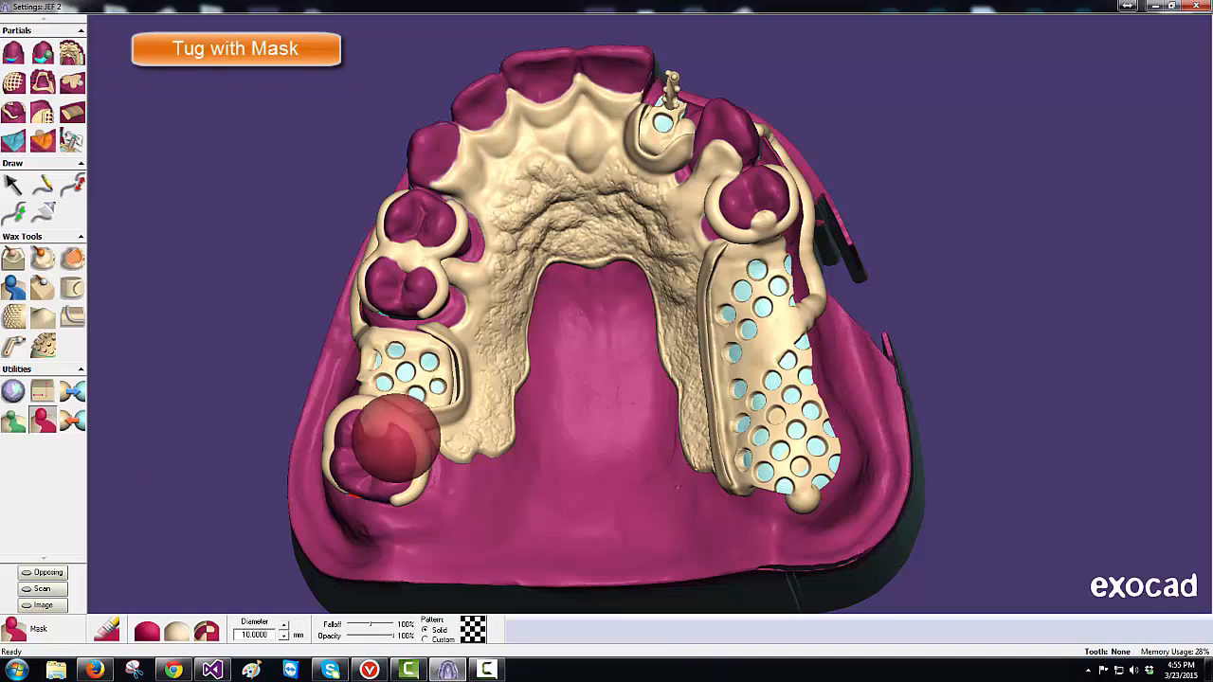
scroll(459, 422, "down", 8, "ctrl")
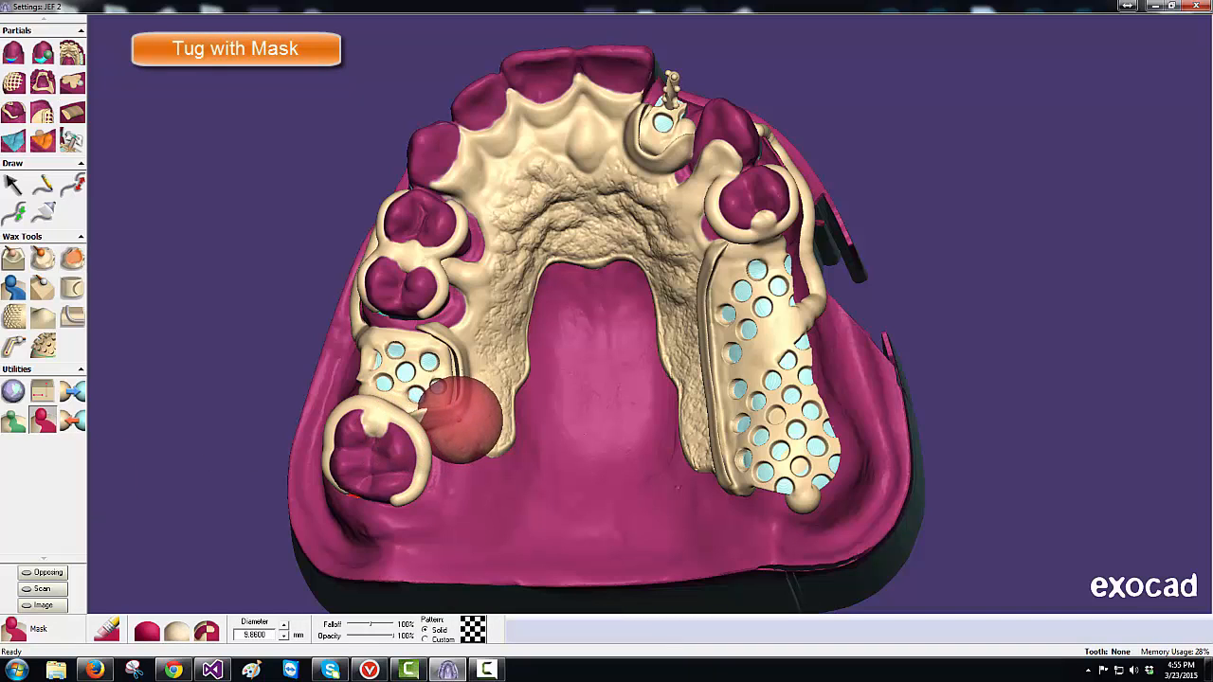
scroll(450, 412, "down", 3, "ctrl")
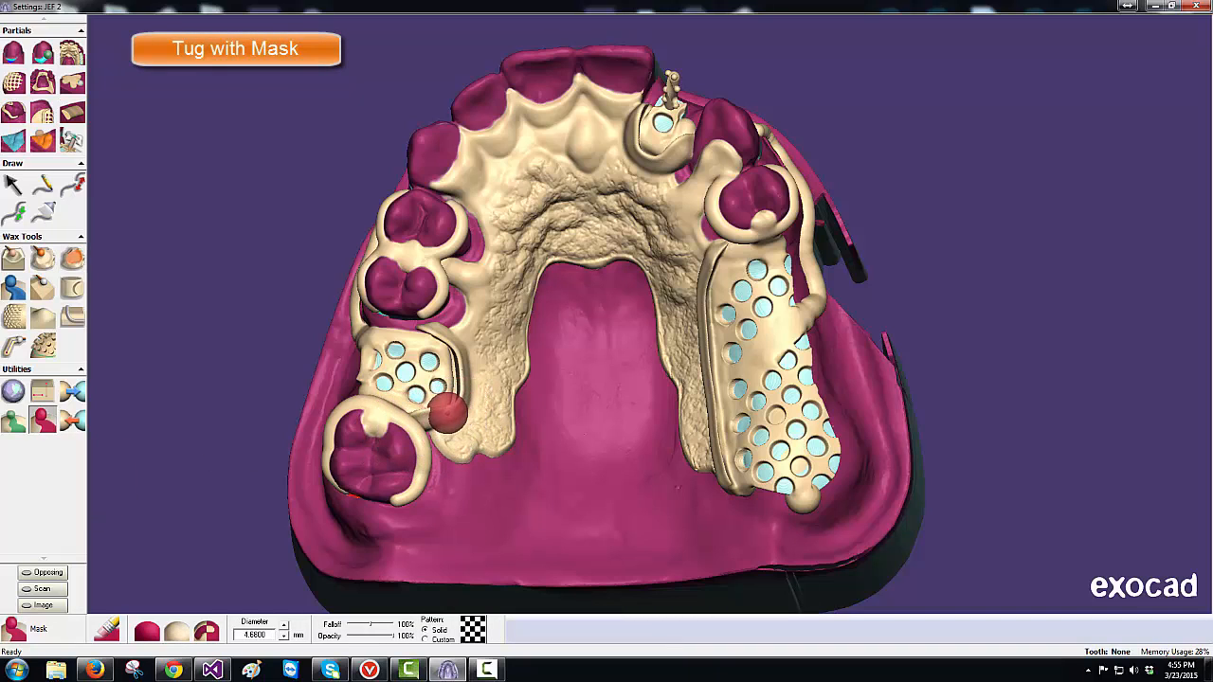
mouse_move(457, 408)
left_mouse_down()
mouse_move(466, 396)
mouse_move(445, 427)
left_mouse_up()
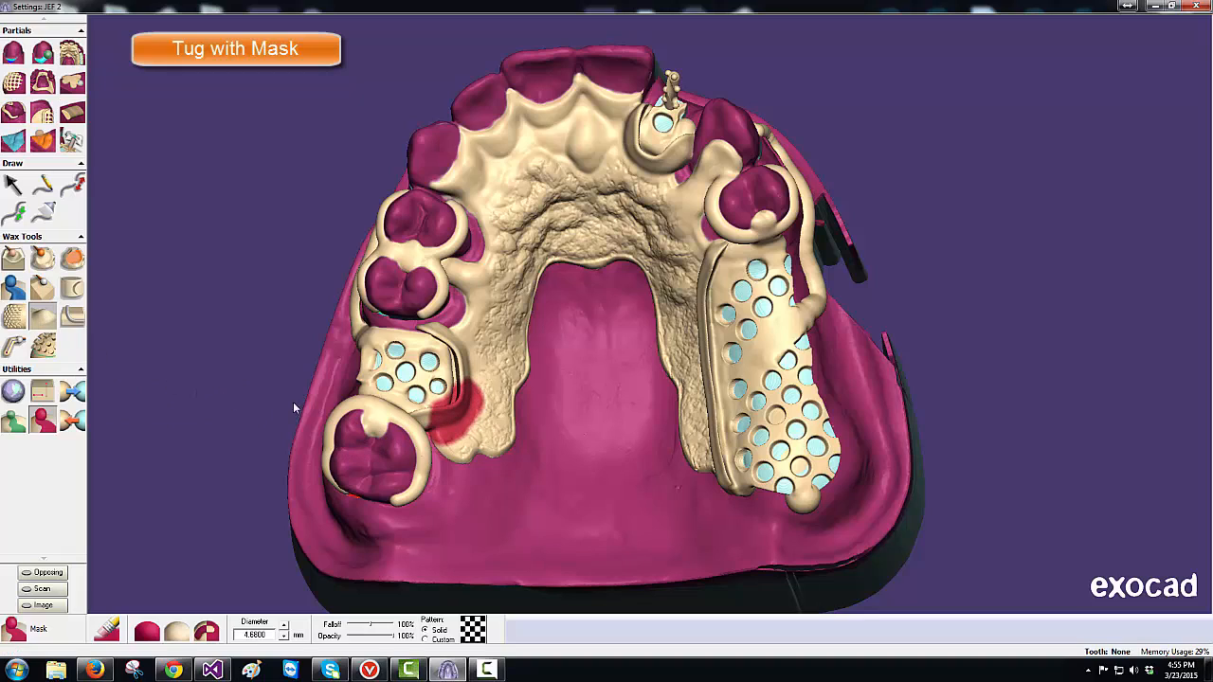
Step: Tug the unmasked finish line end beside the molar clasp with a 4.12 mm diameter, then clear the mask
left_click(42, 317)
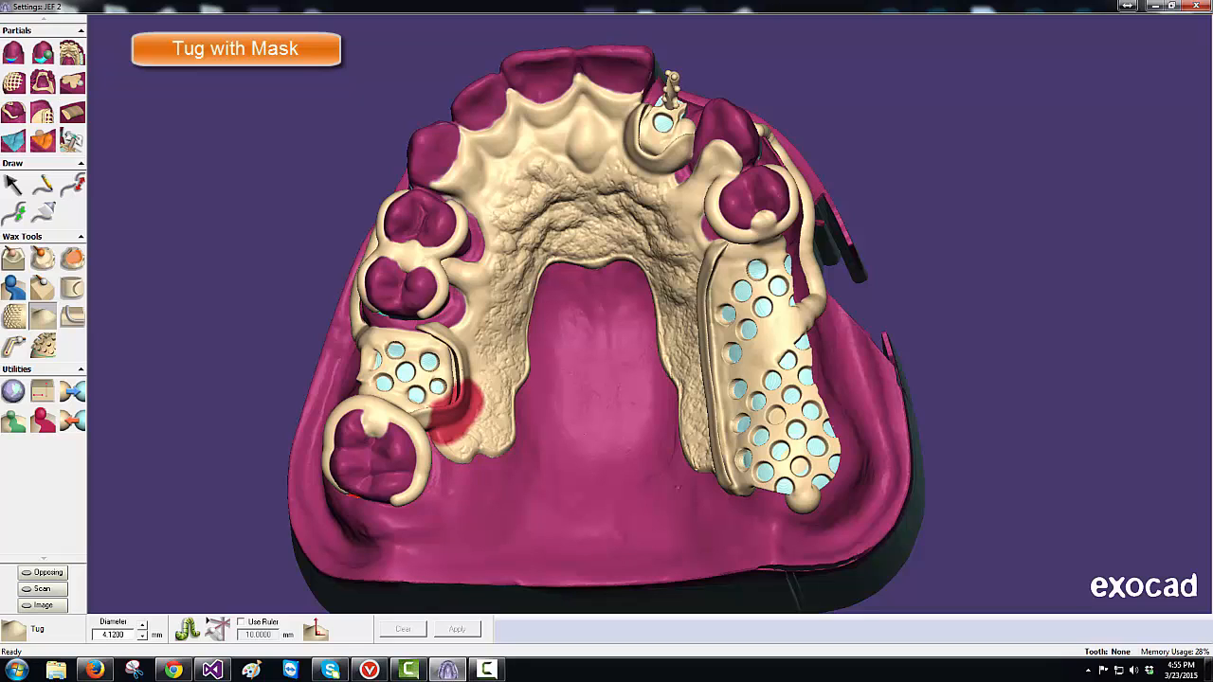
left_click_drag(423, 407, 415, 413)
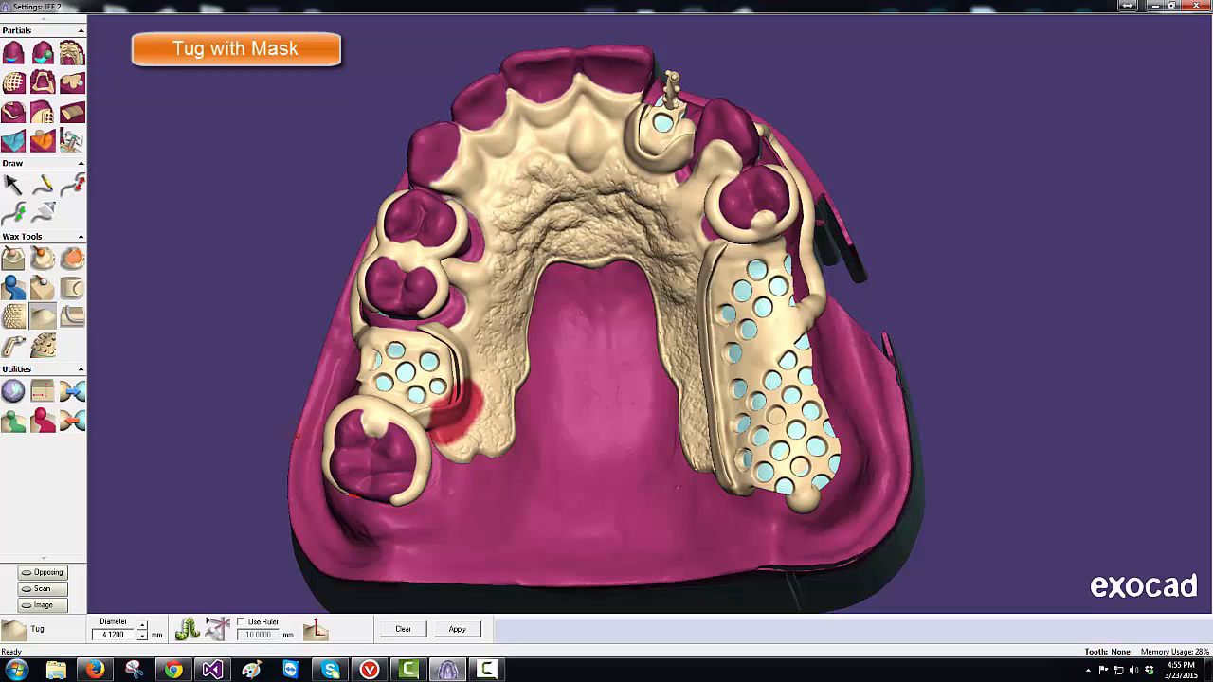
left_click(50, 420)
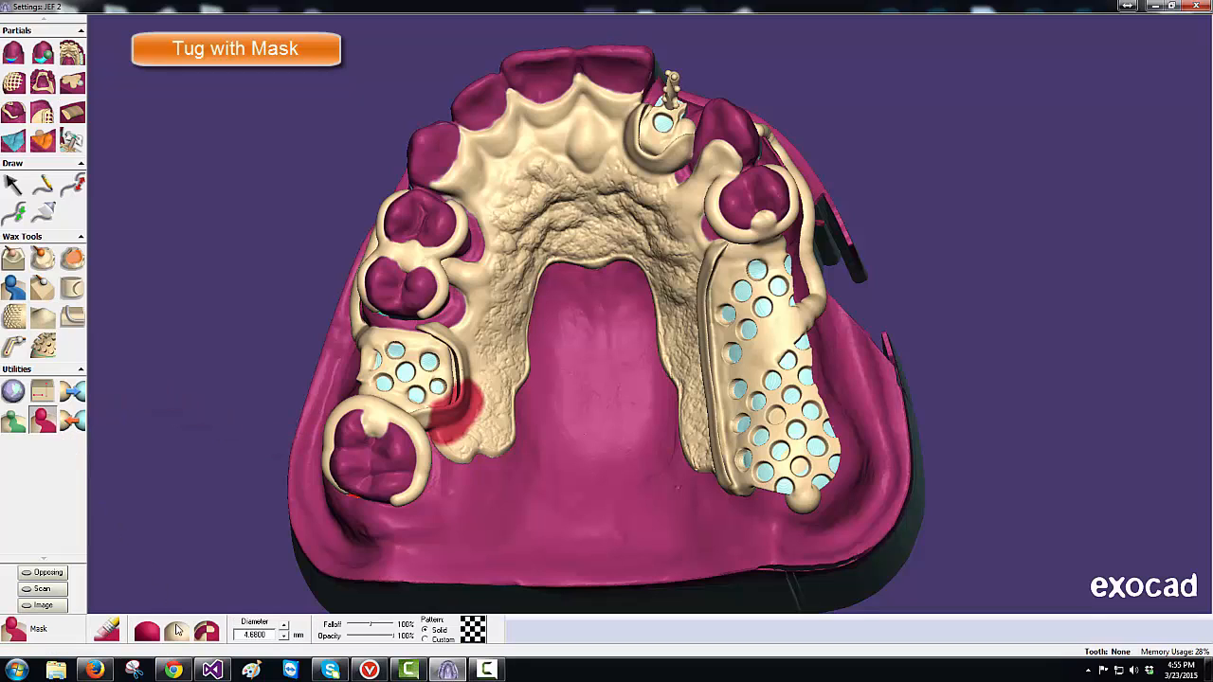
left_click(178, 631)
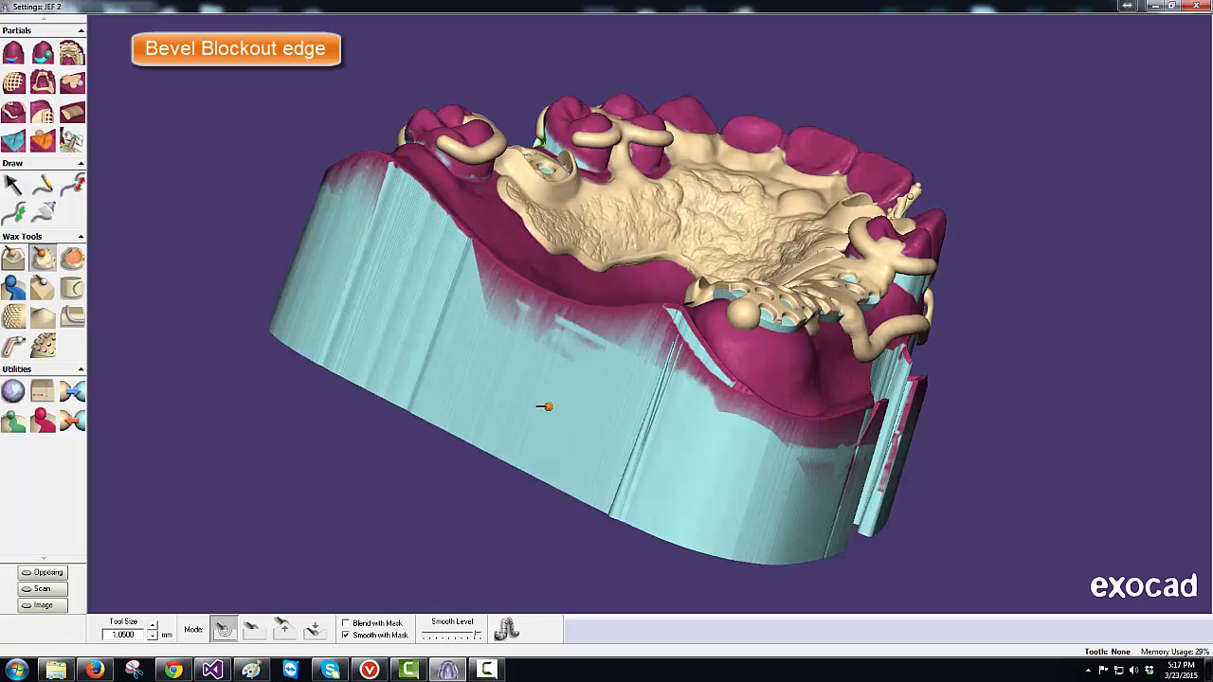
Step: Convert the wax patch beside the large mesh to blockout with a 2.86 mm ball selection, and activate the Smooth tool at 1.82 mm
right_click_drag(546, 406, 521, 407)
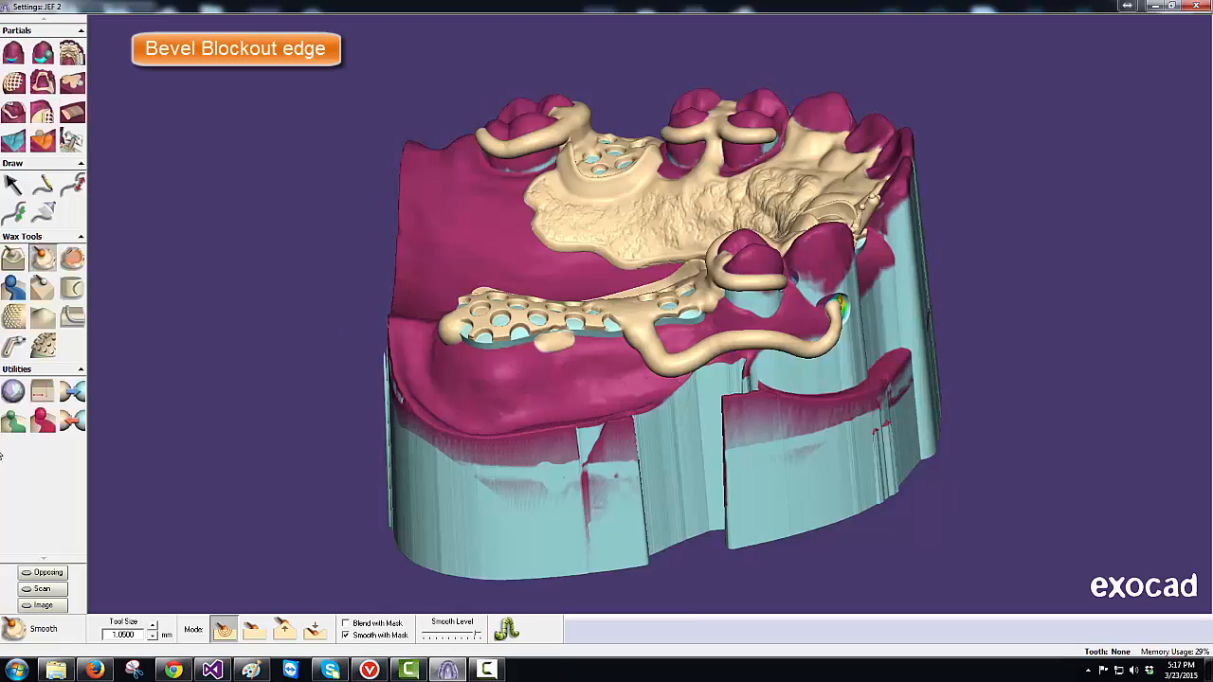
left_click(14, 425)
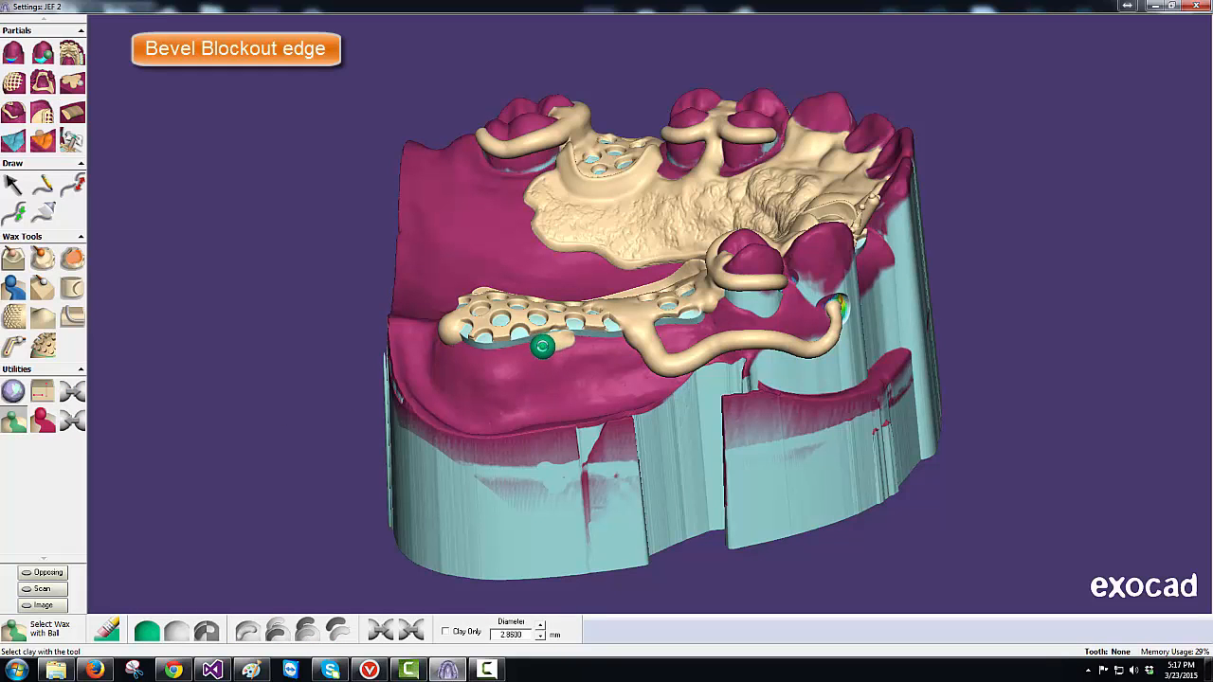
left_click_drag(548, 345, 573, 350)
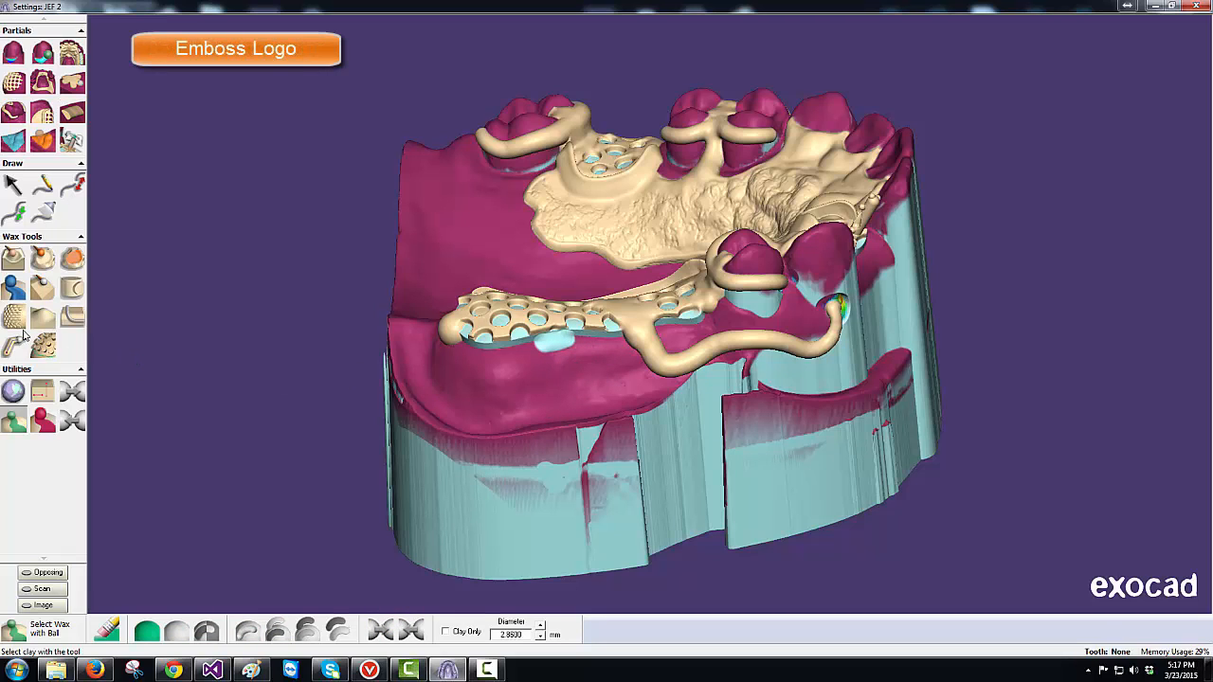
left_click(43, 257)
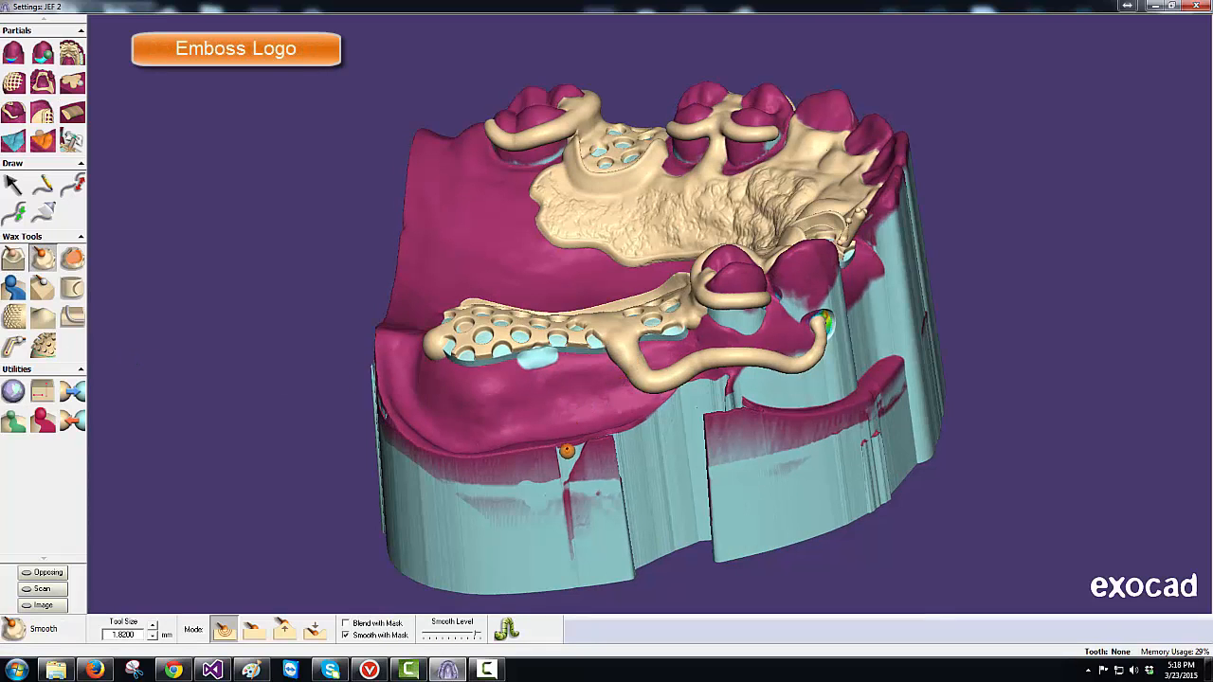
right_click_drag(569, 451, 569, 450)
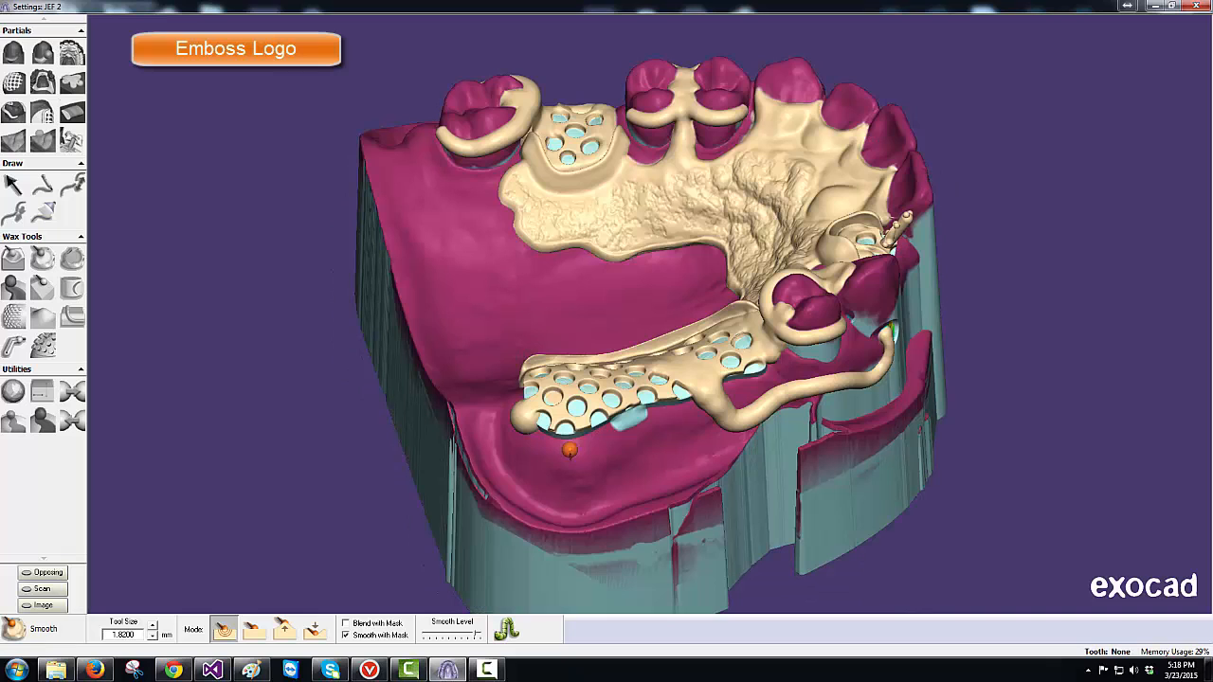
Step: Load WhiteExocadInBlackBox.jpg from the Pictures library as the custom pattern for Emboss Area
left_click(14, 287)
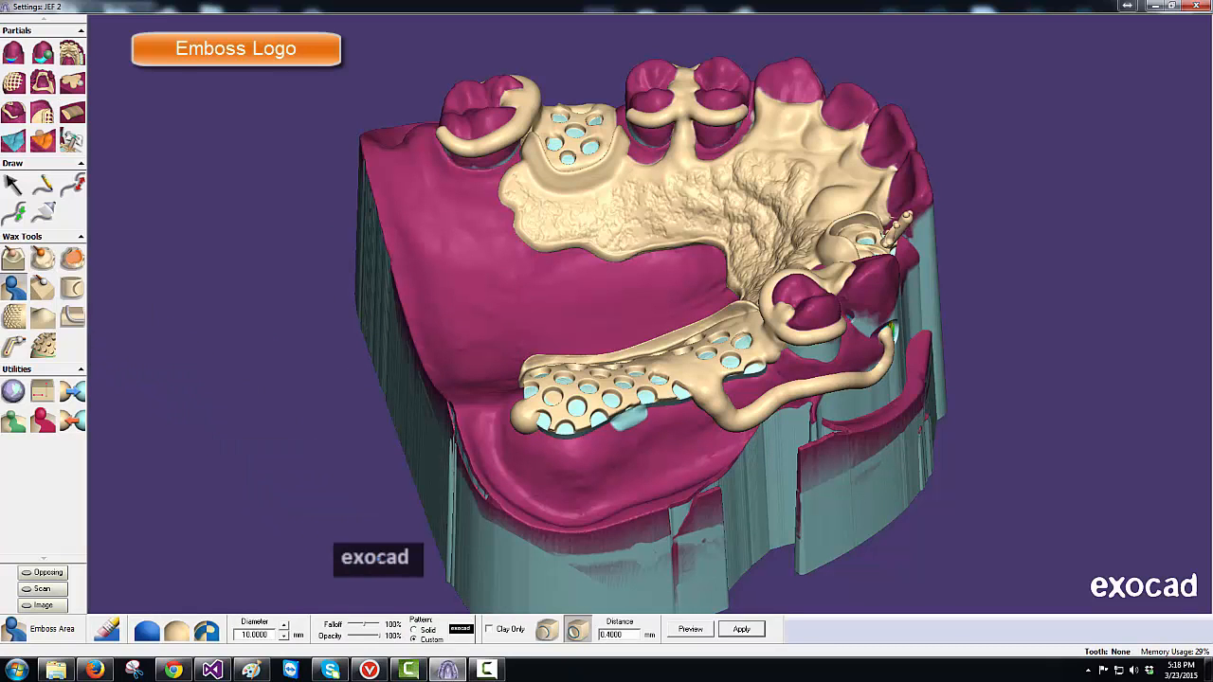
left_click(461, 628)
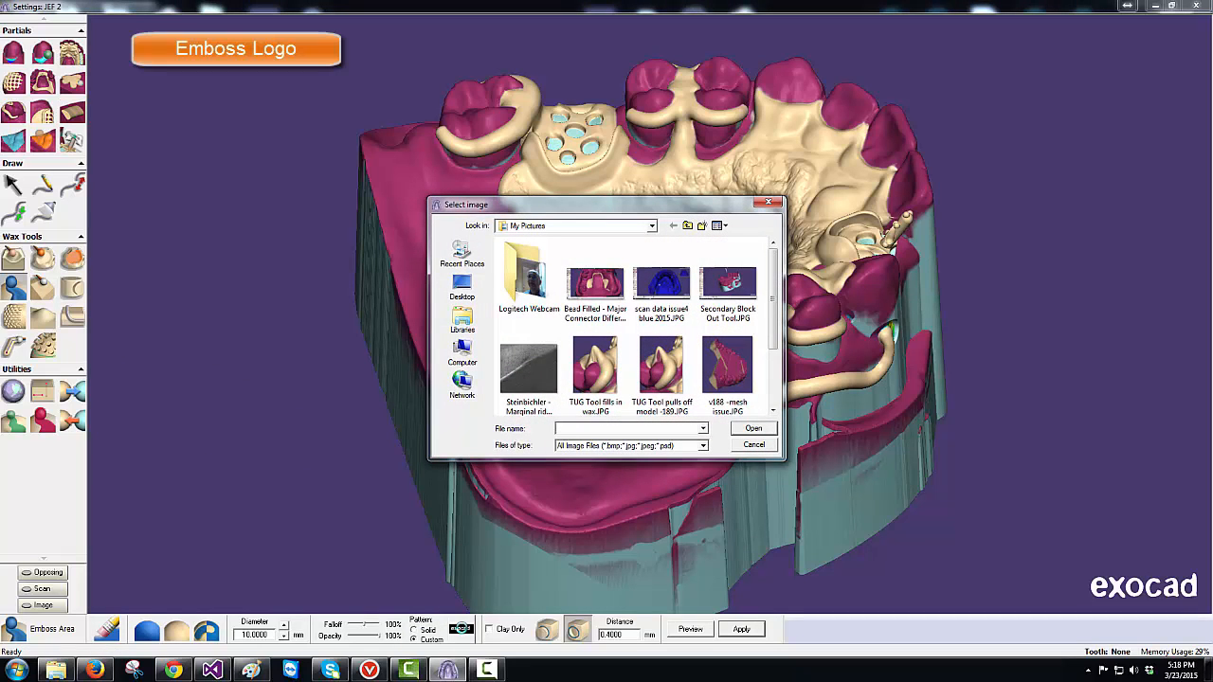
left_click(462, 322)
double_click(536, 295)
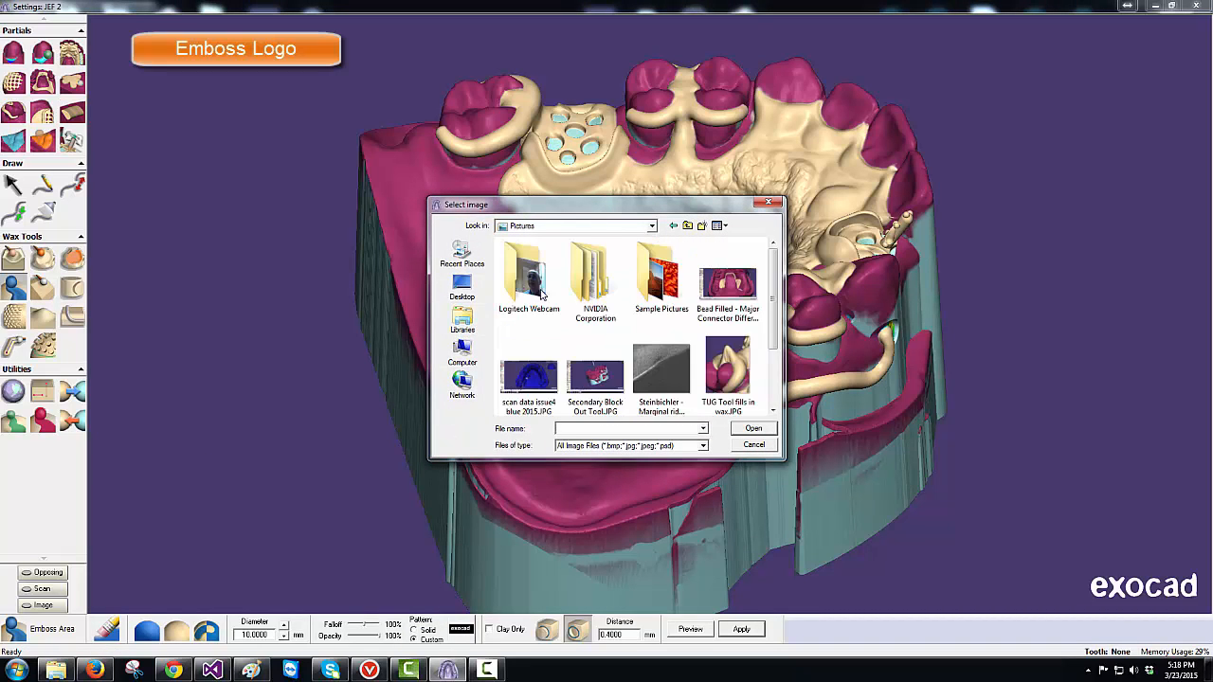
left_click_drag(774, 293, 776, 348)
left_click(660, 374)
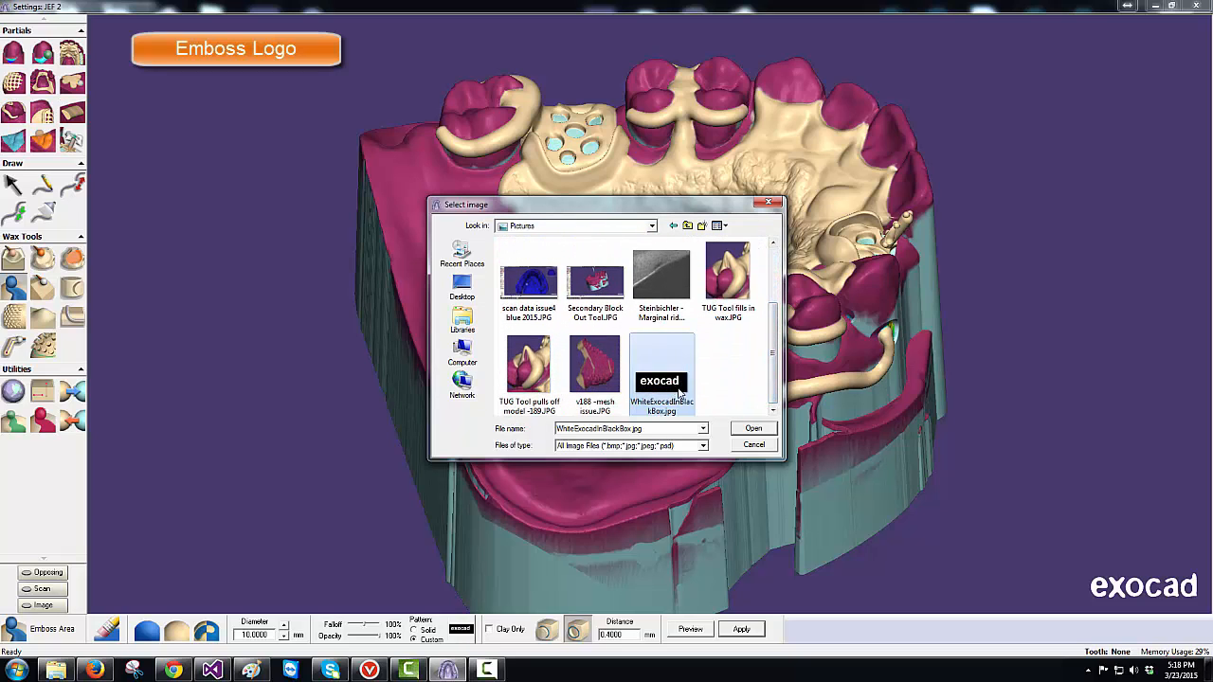
left_click(753, 429)
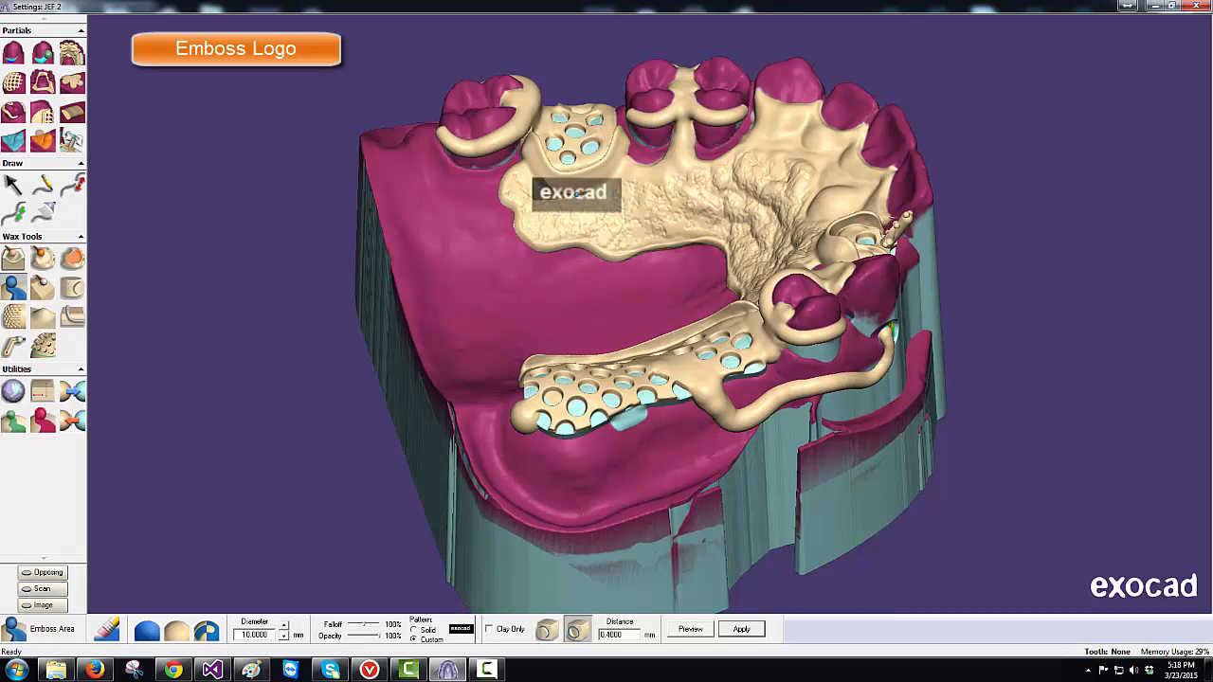
Step: Place the exocad logo on the major connector beside the small posterior mesh and emboss it with a 0.4 mm distance
left_click(576, 192)
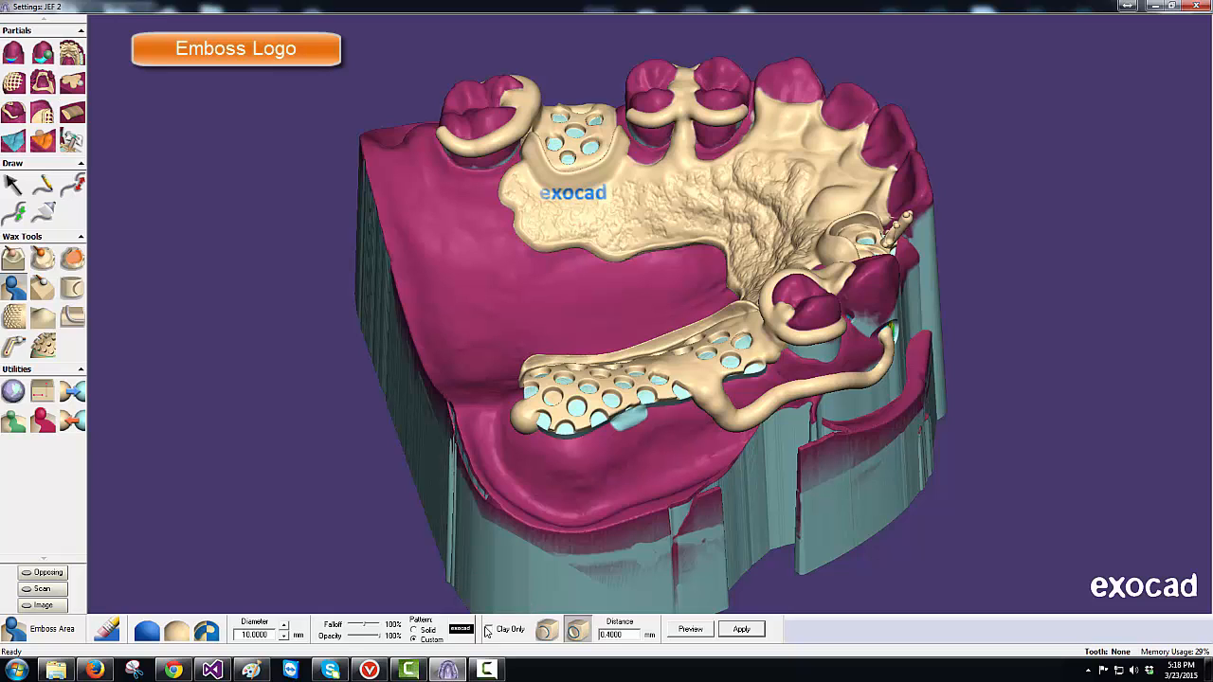
left_click(575, 632)
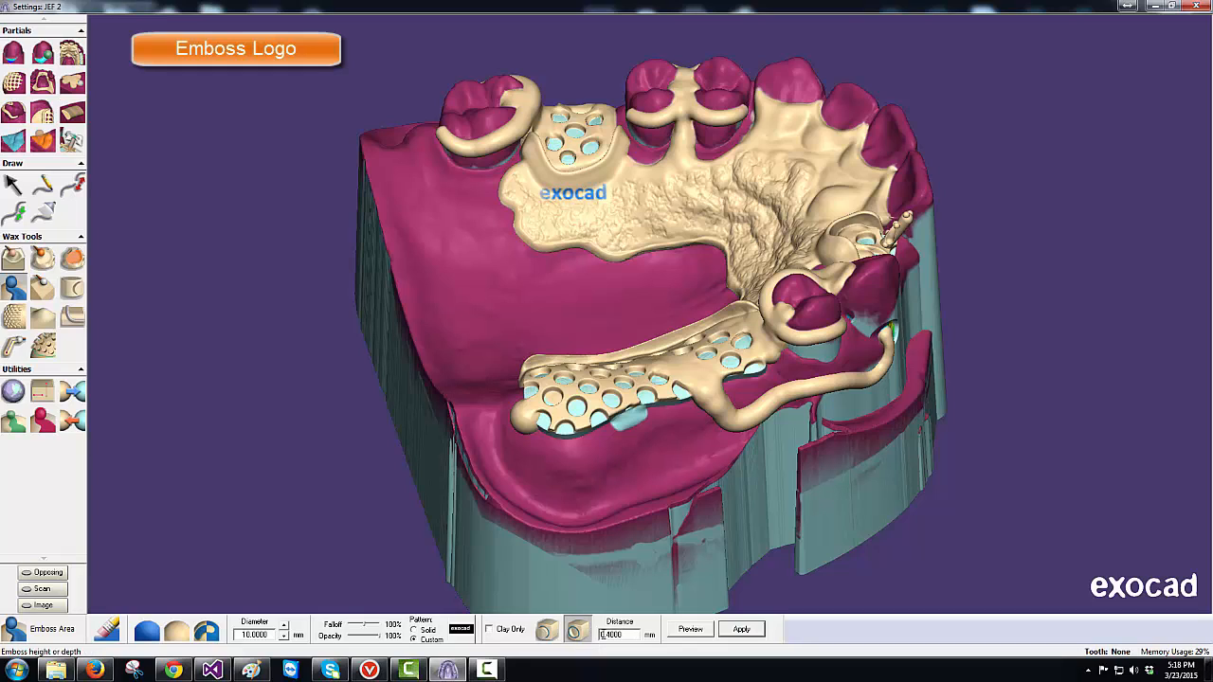
left_click(739, 630)
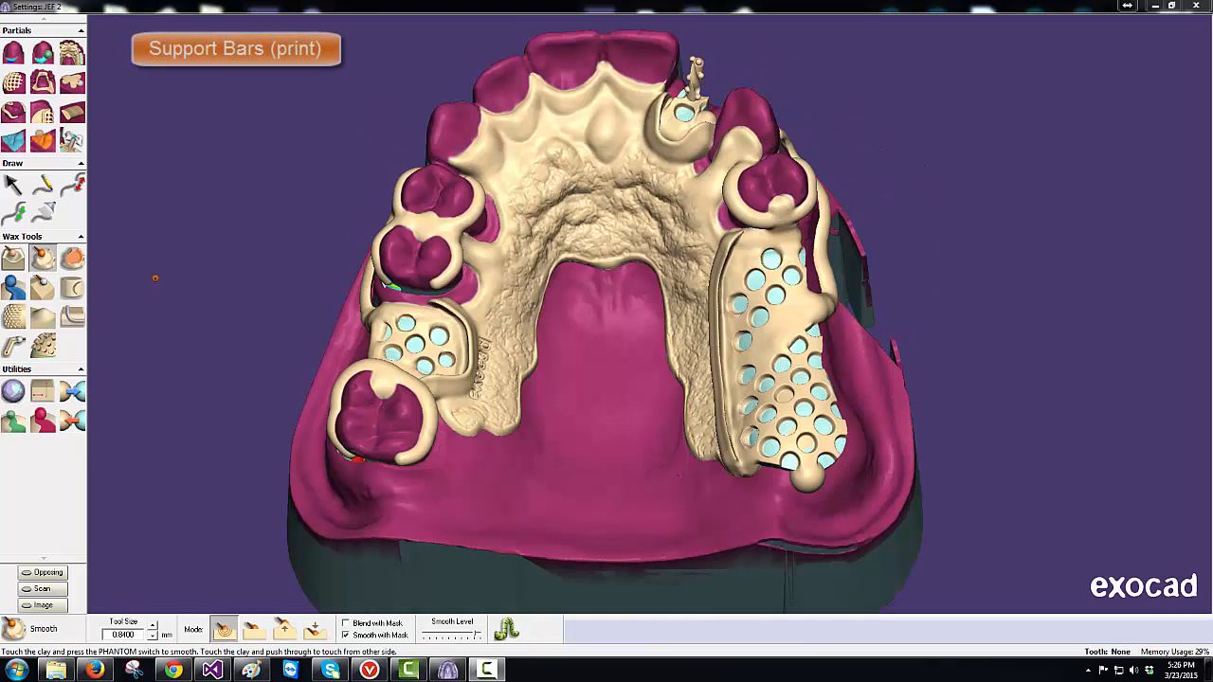
Step: Draw a short four-point curve along the posterior border of the model, fitted to its surface
left_click(44, 187)
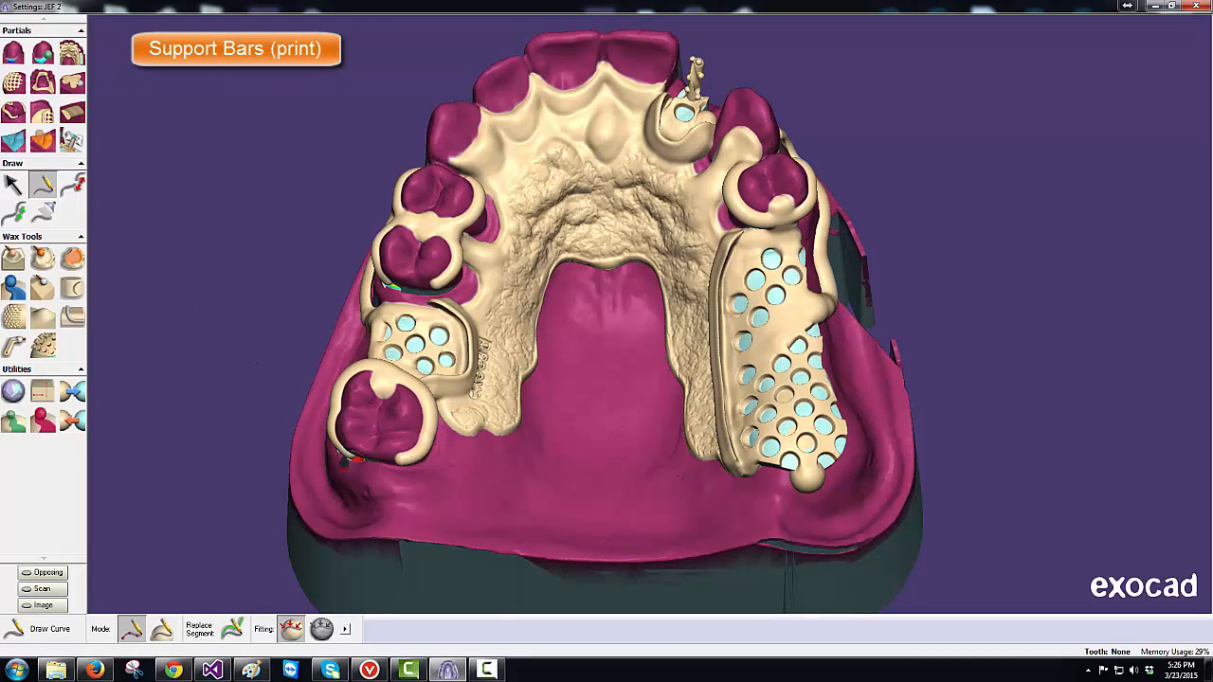
left_click(431, 528)
left_click(462, 533)
left_click(485, 536)
left_click(516, 536)
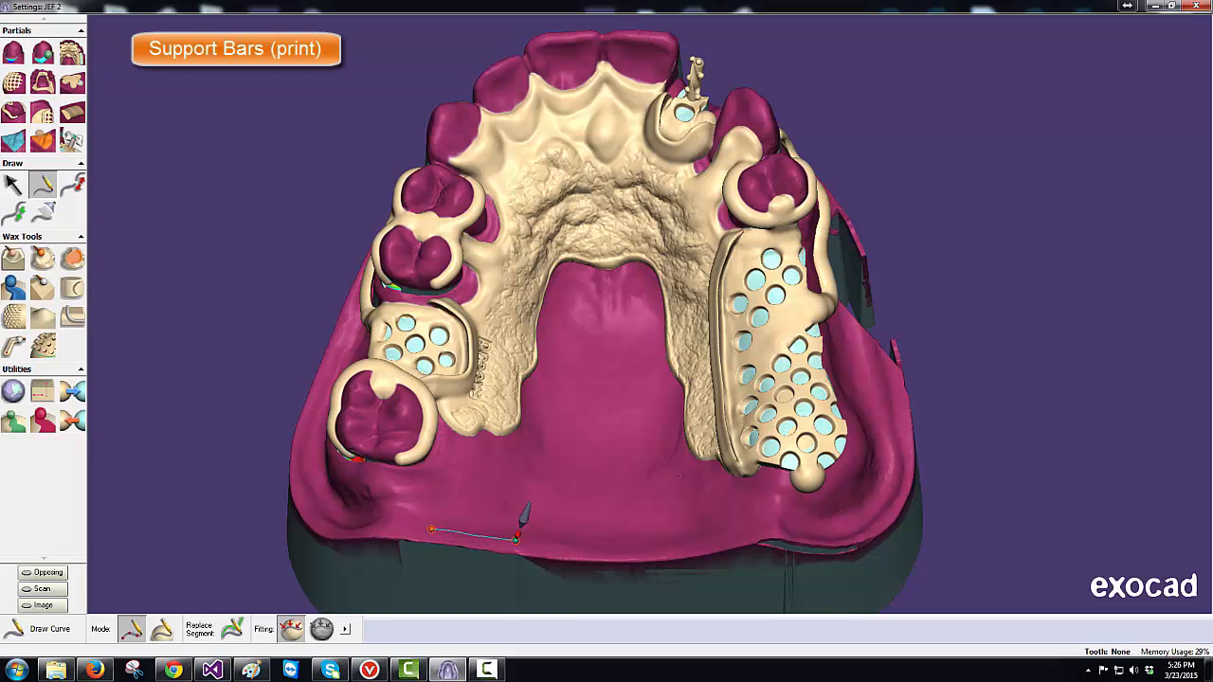
Step: Turn off curve fitting and draw a straight curve across the palate between the two posterior ends of the major connector
left_click(297, 629)
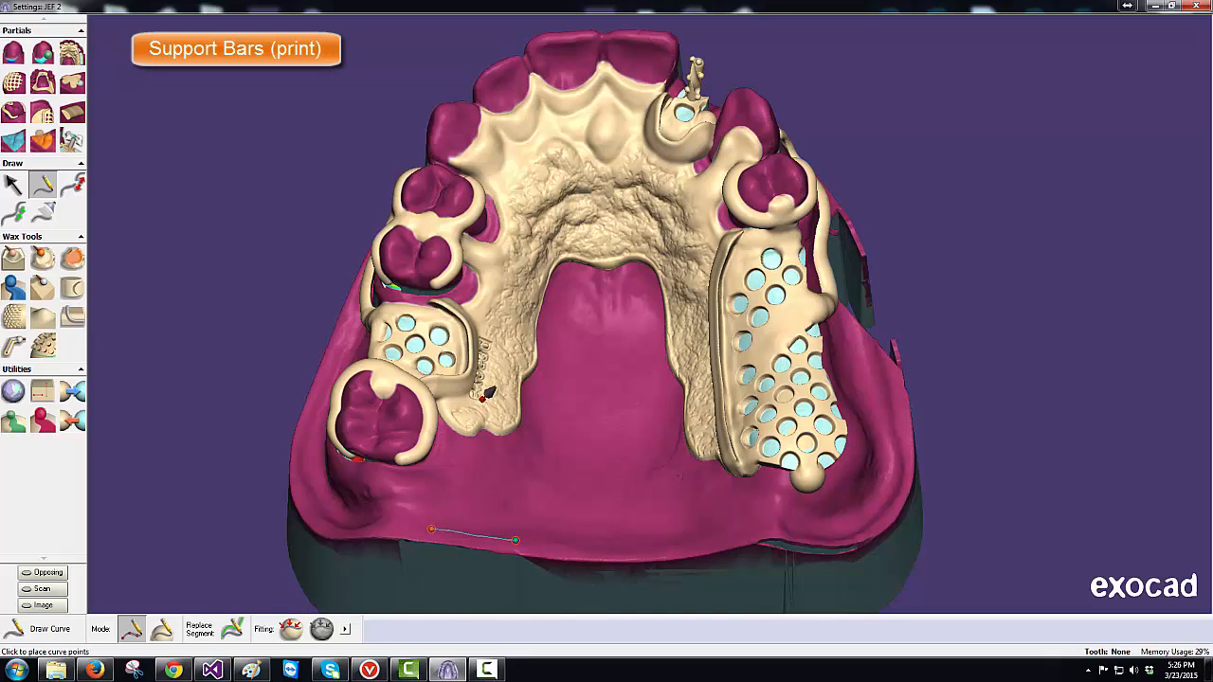
left_click(466, 415)
left_click(708, 433)
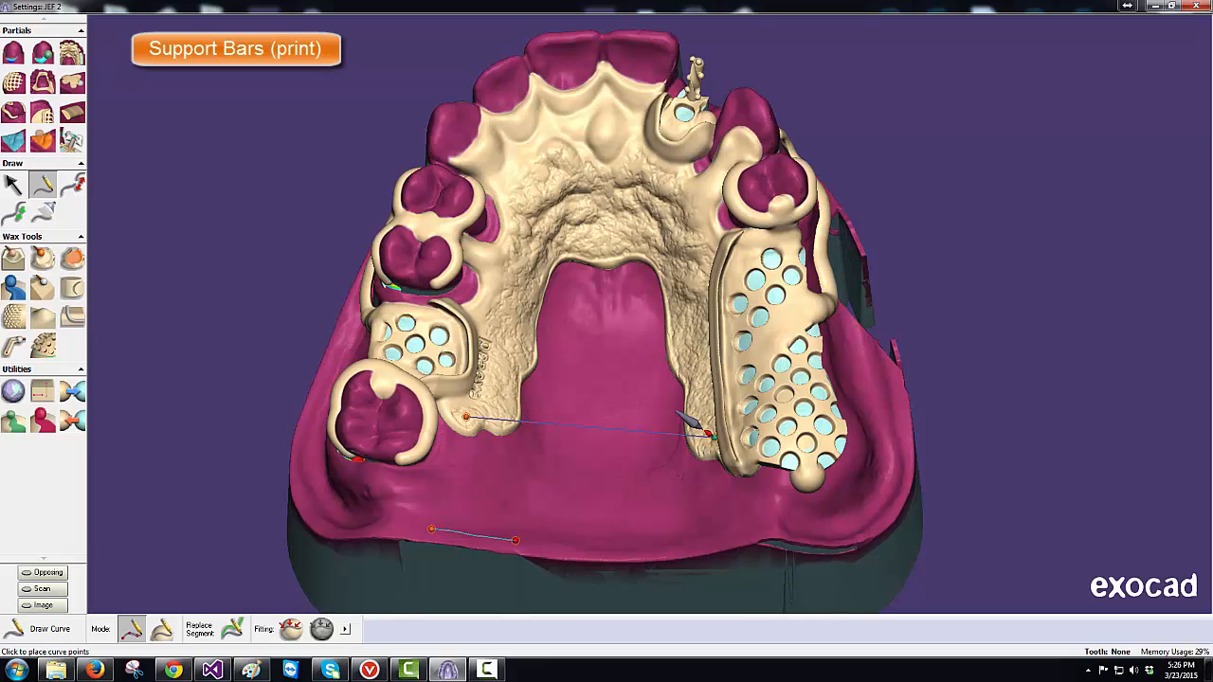
Step: Create a 2 mm diameter pipe along the straight curve between the connector ends and apply it as wax
left_click(19, 343)
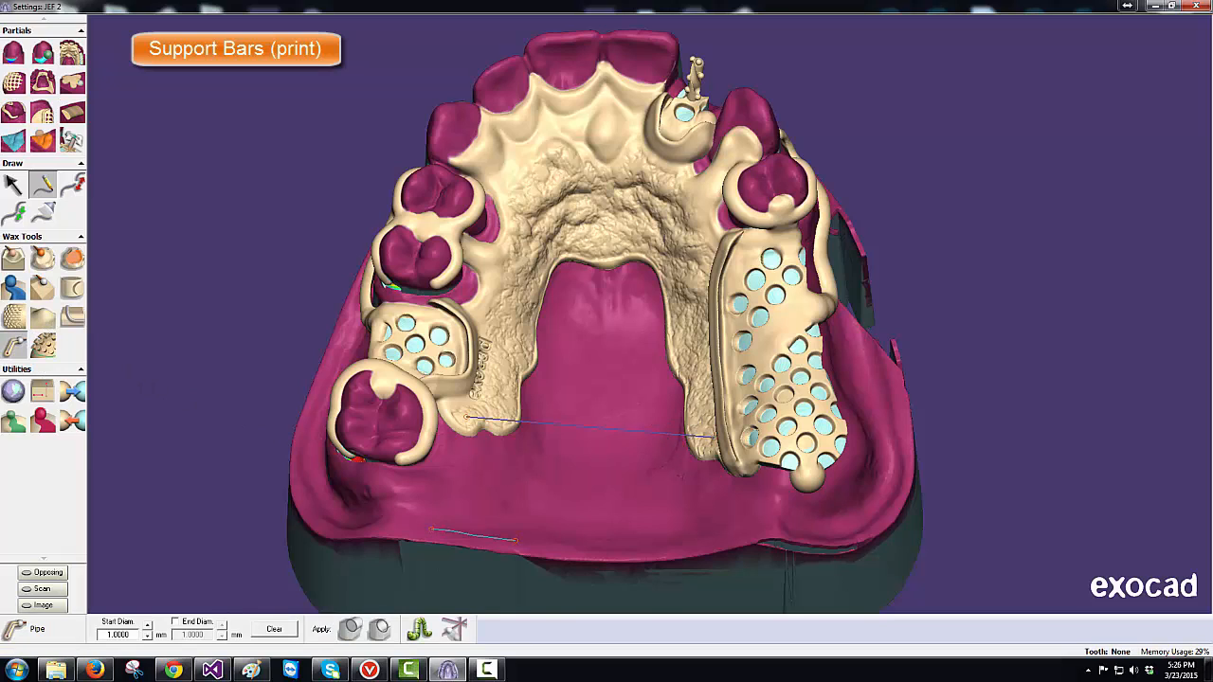
left_click(147, 626)
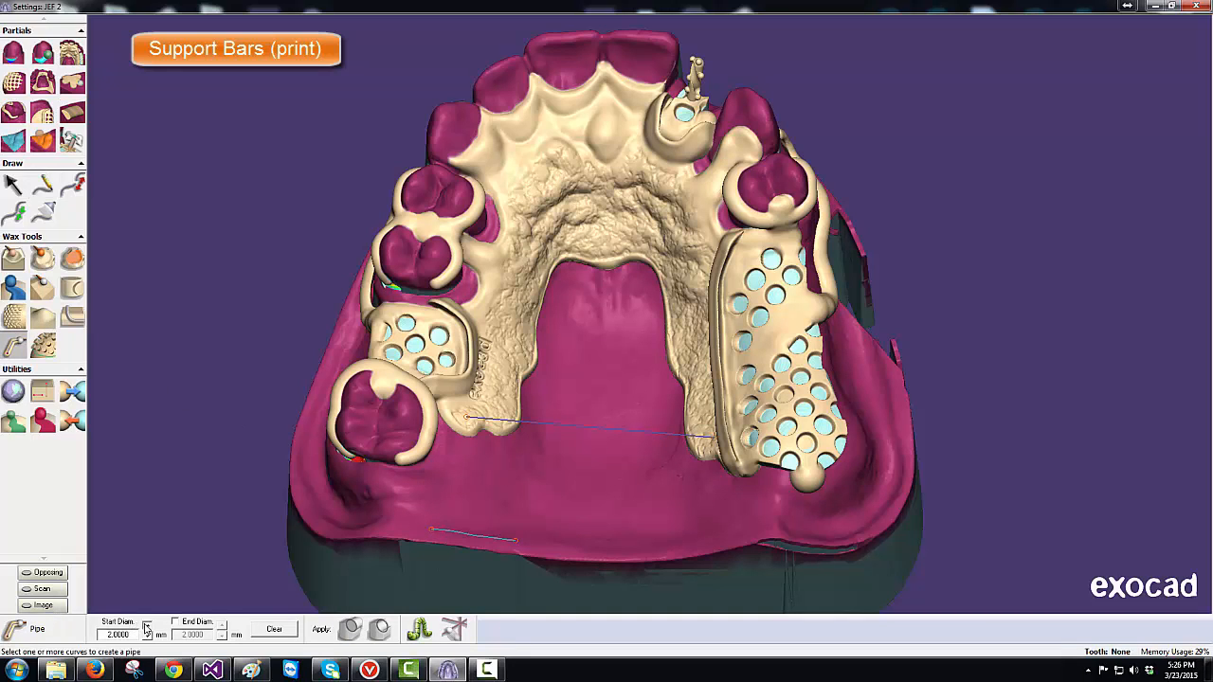
left_click(546, 428)
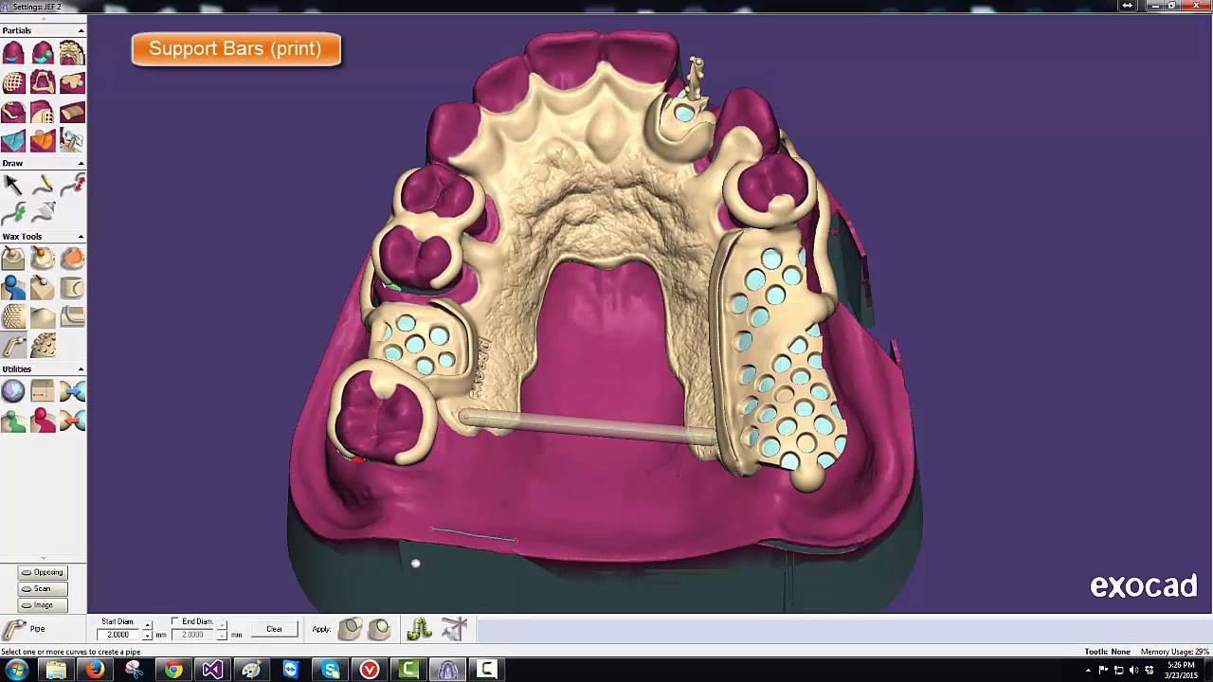
left_click(351, 630)
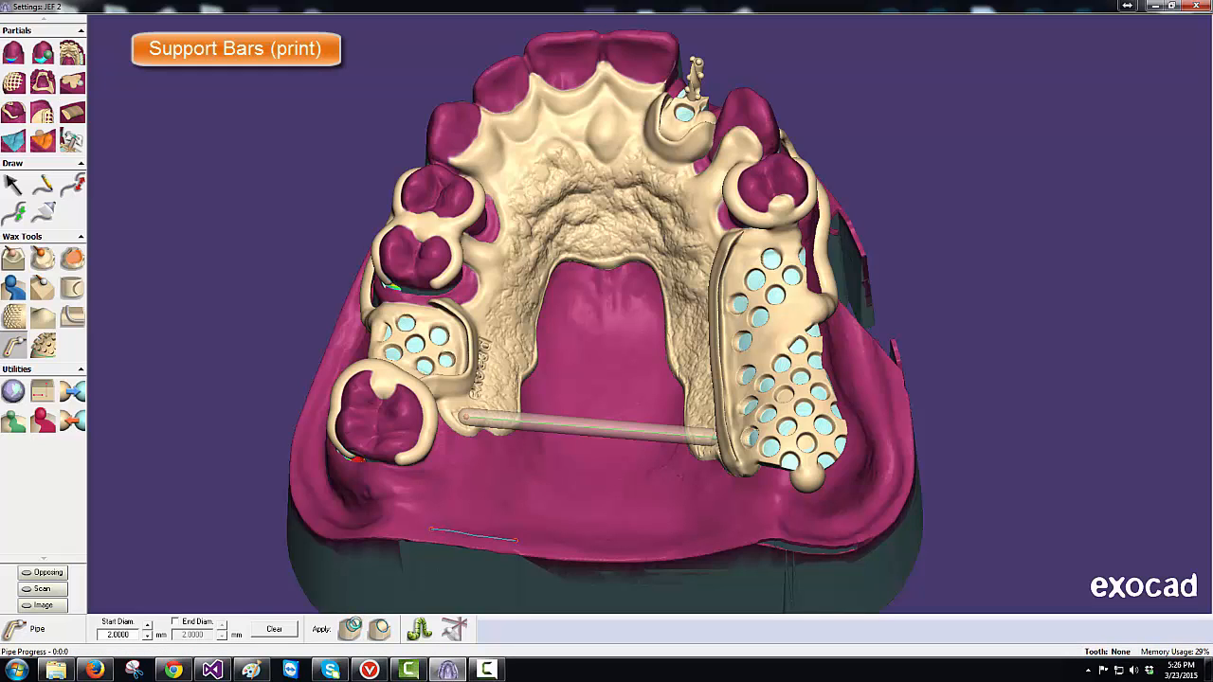
left_click(354, 628)
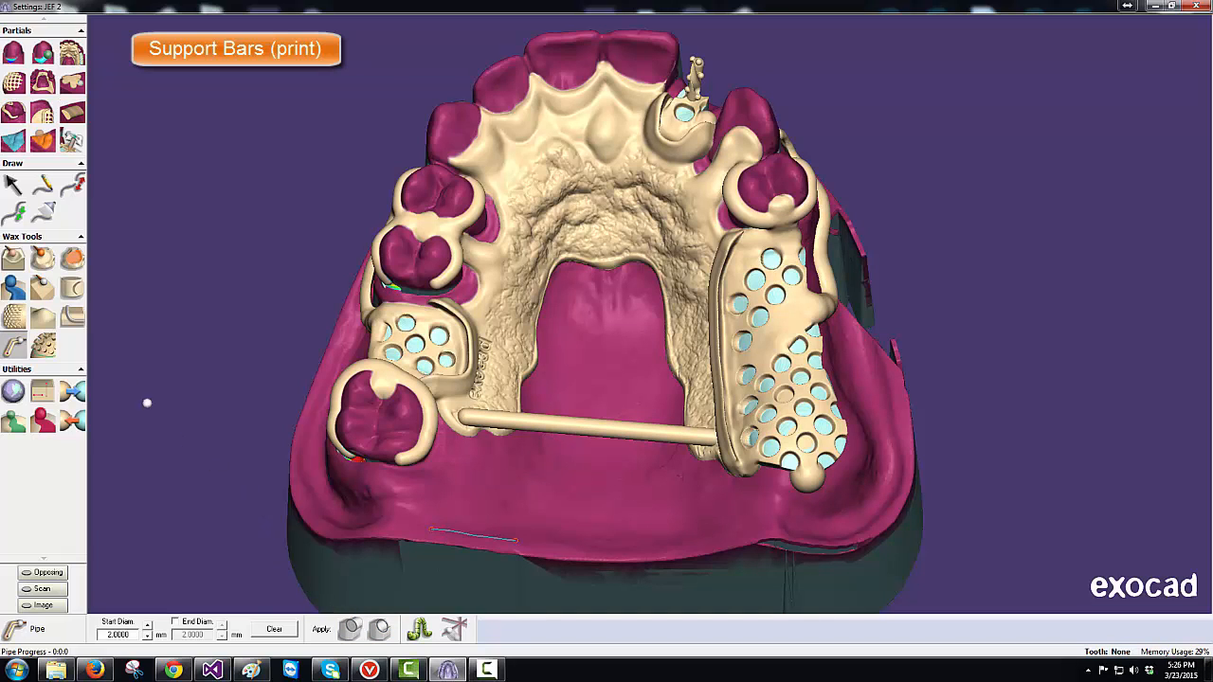
Step: Place two wax pads with the Clone tool at 3 mm size and 0.75 mm thickness, one behind each posterior connector end
left_click(43, 205)
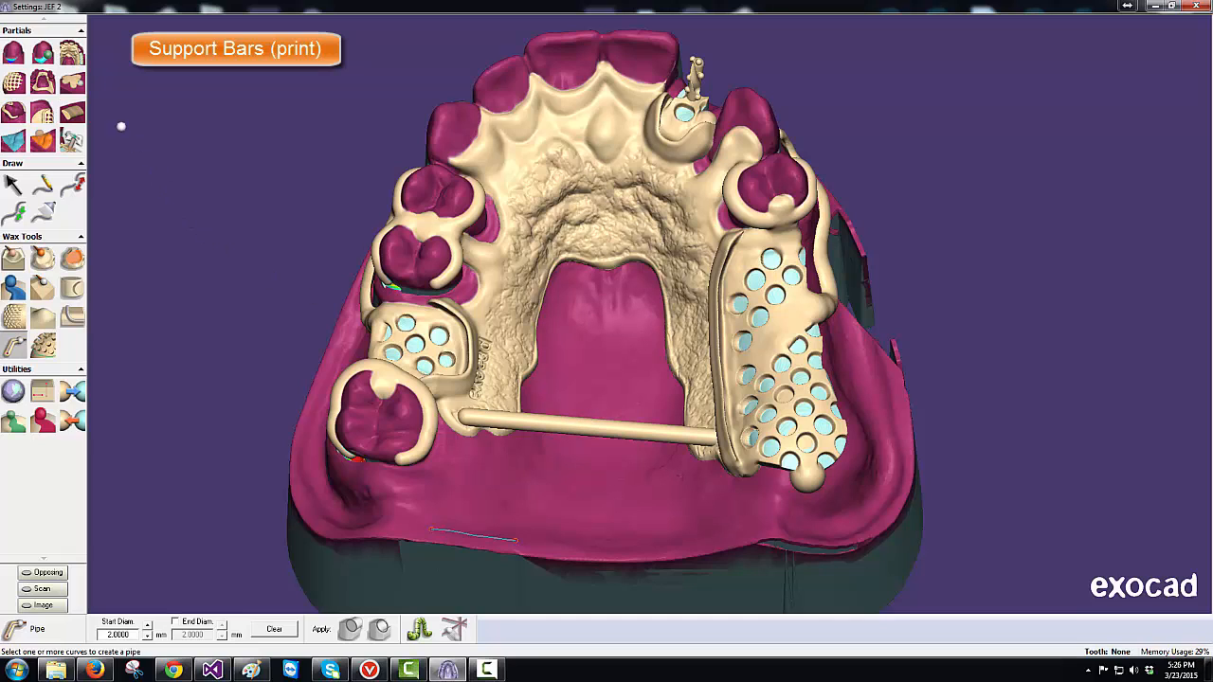
left_click(72, 82)
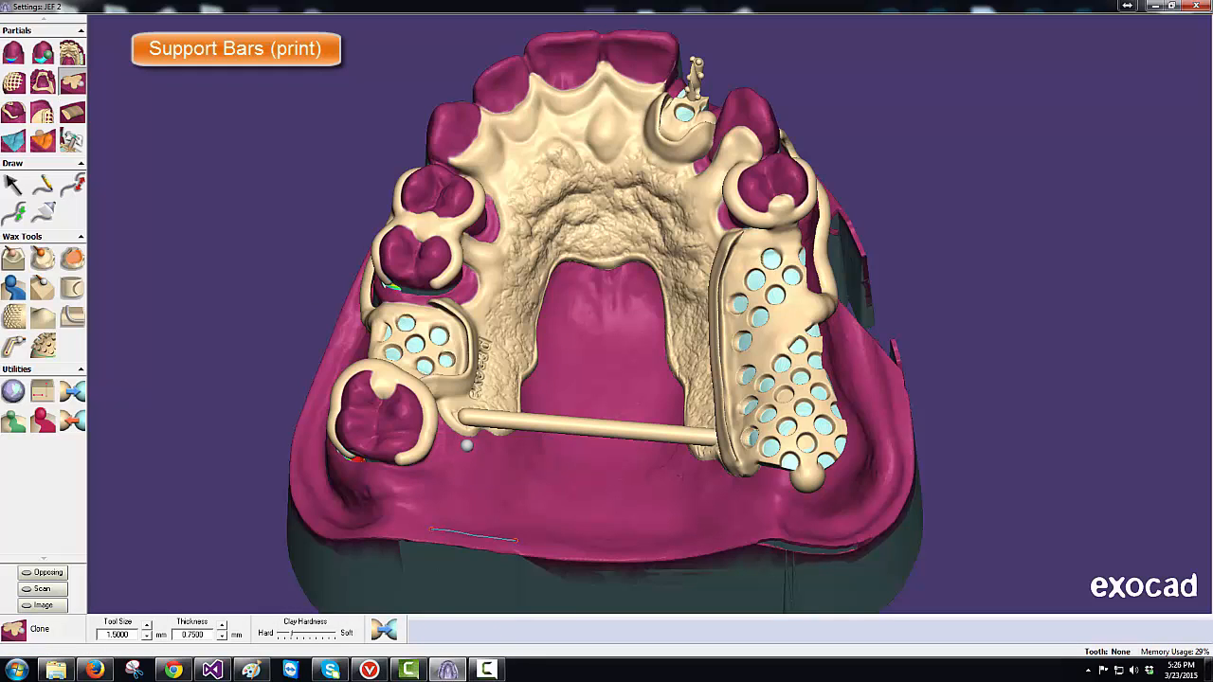
scroll(467, 445, "up", 2, "ctrl")
scroll(469, 442, "up", 1, "ctrl")
left_click(469, 442)
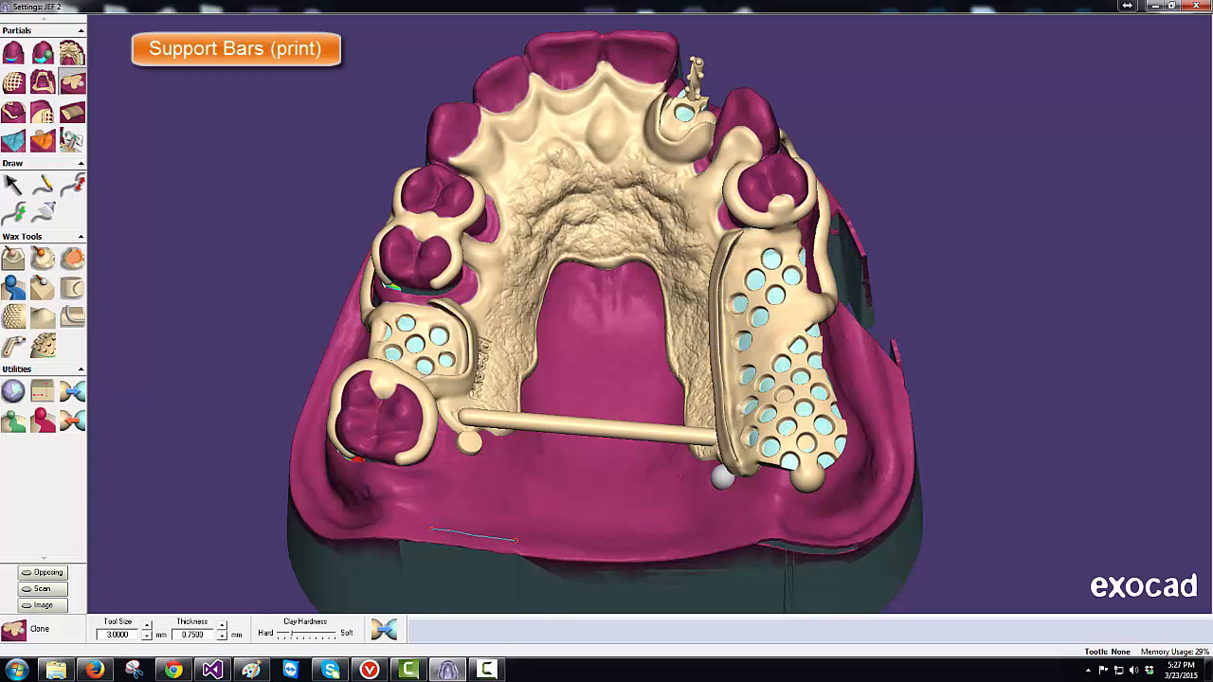
left_click(720, 474)
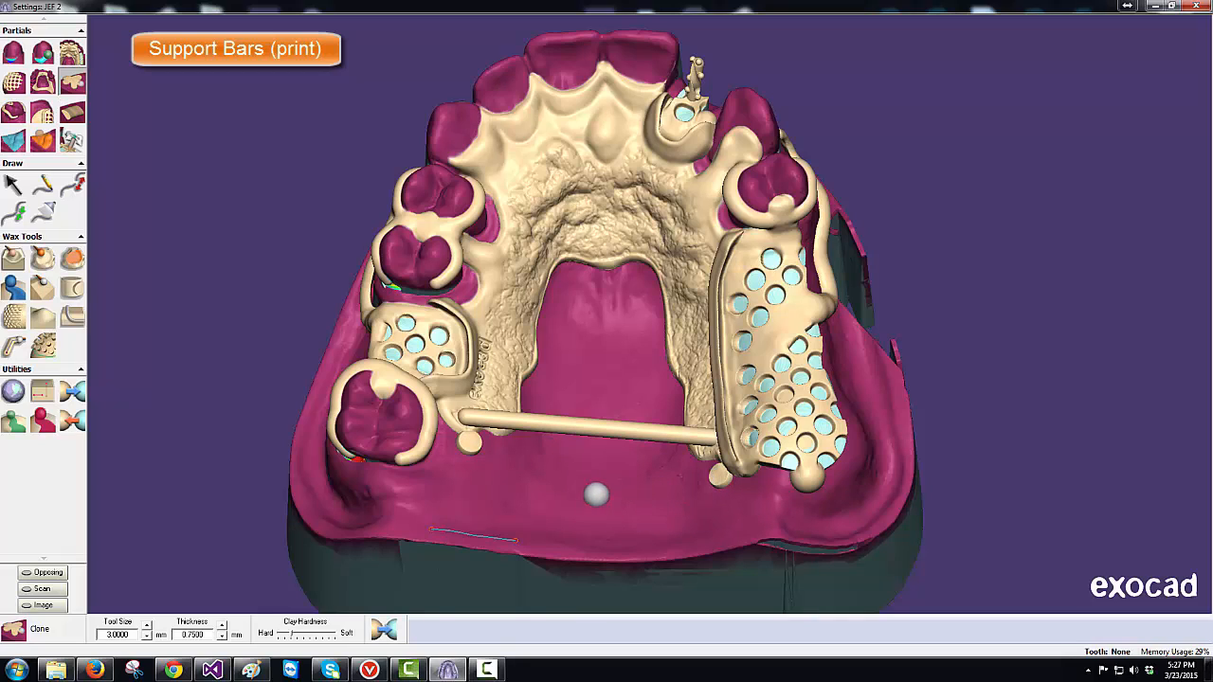
Step: Draw a straight, unfitted curve from one posterior wax pad to the other
left_click(43, 186)
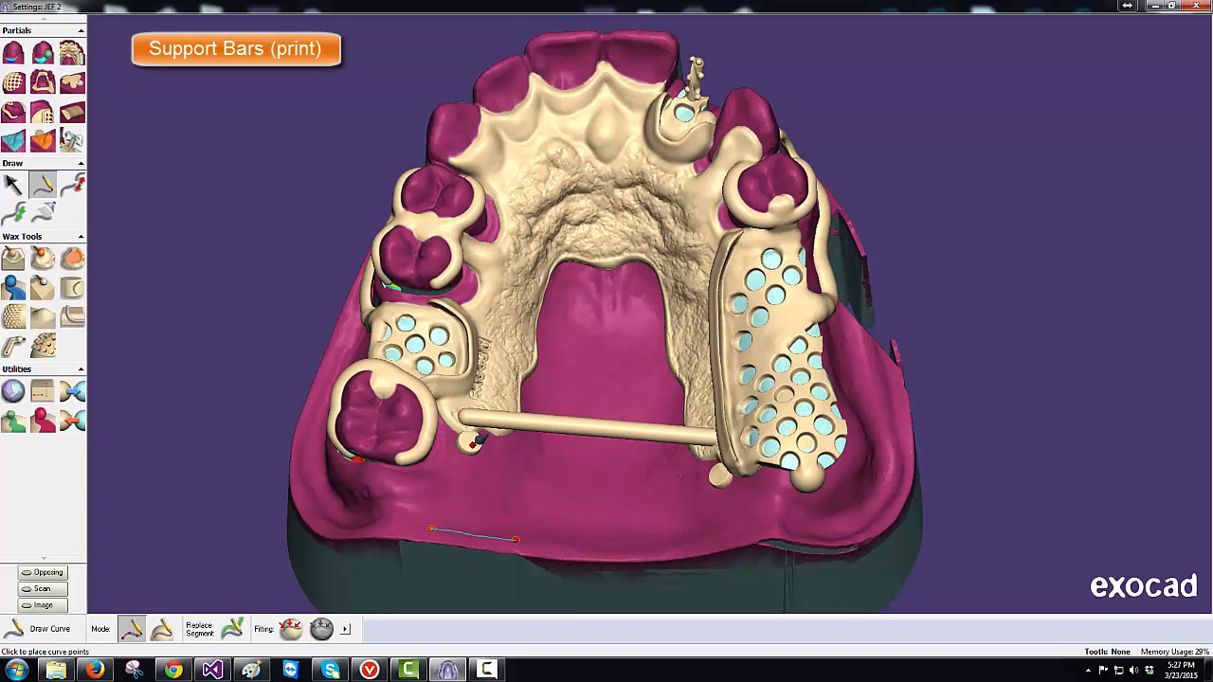
left_click(470, 445)
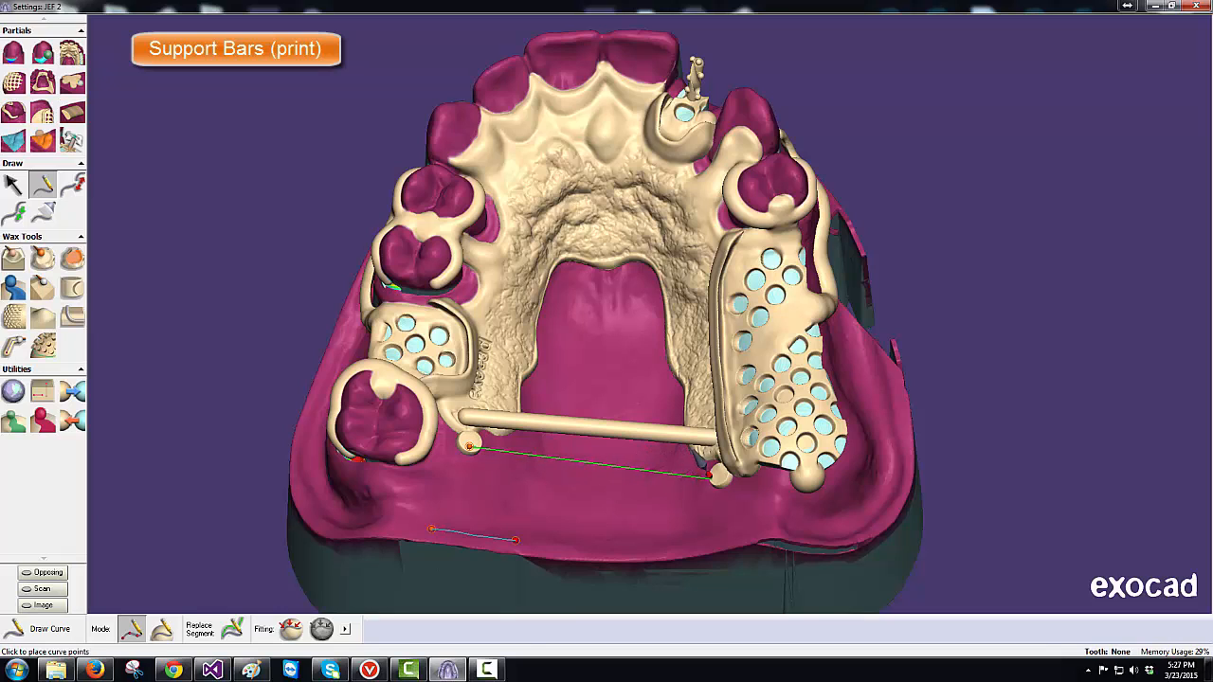
left_click(722, 476)
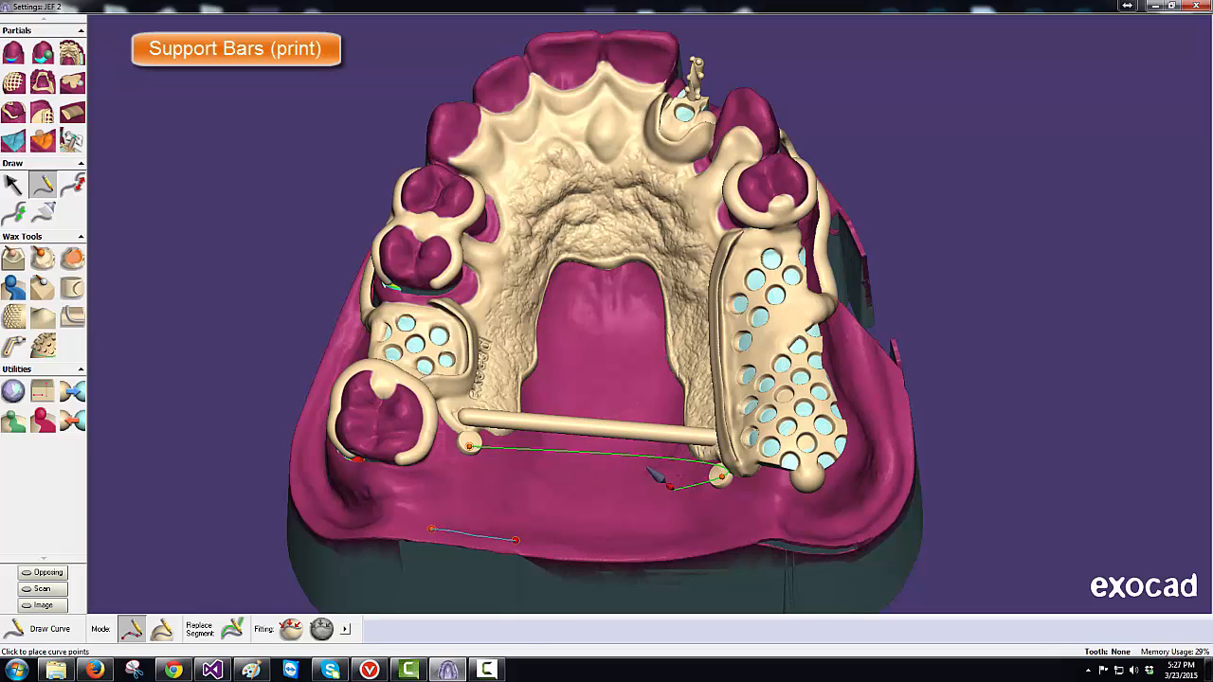
left_click(721, 476)
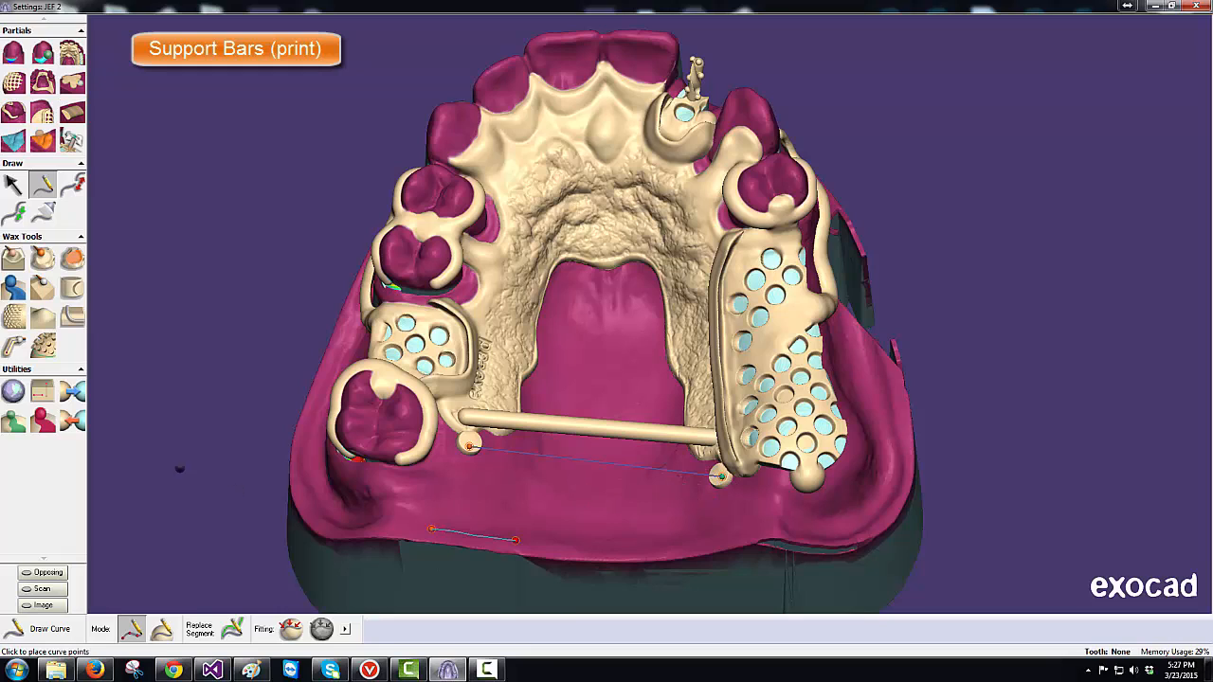
Step: Create the second support bar as a 2 mm diameter pipe along the curve joining the two wax pads
left_click(17, 347)
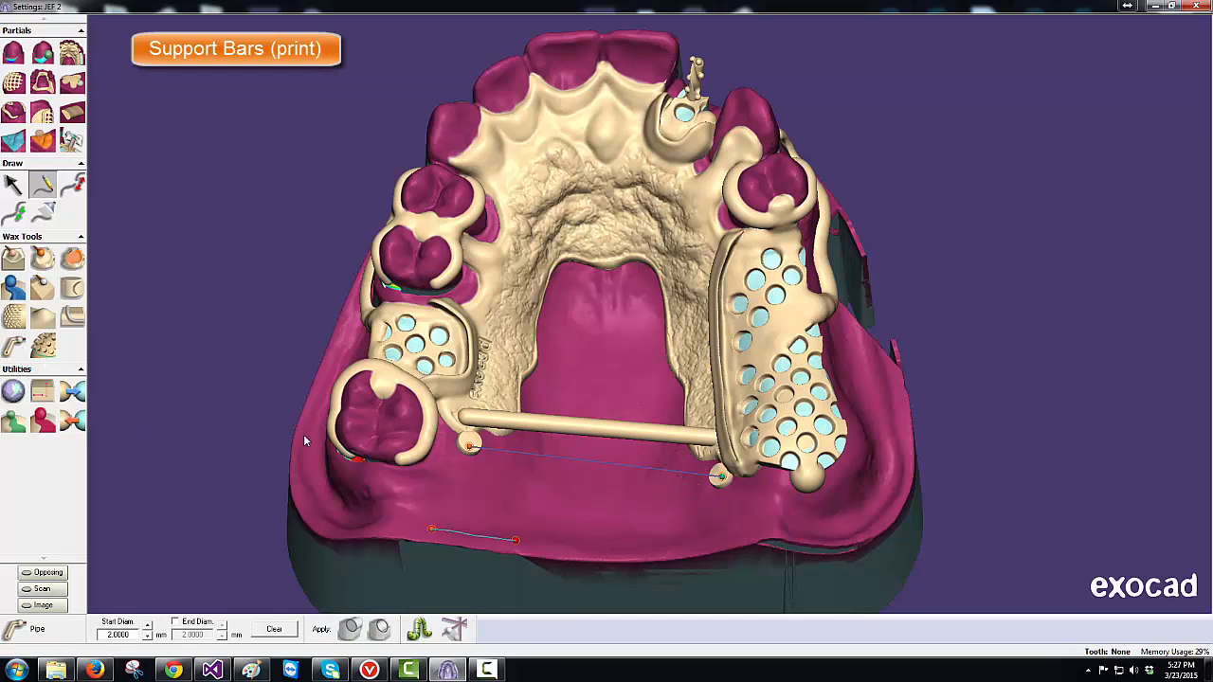
left_click(499, 449)
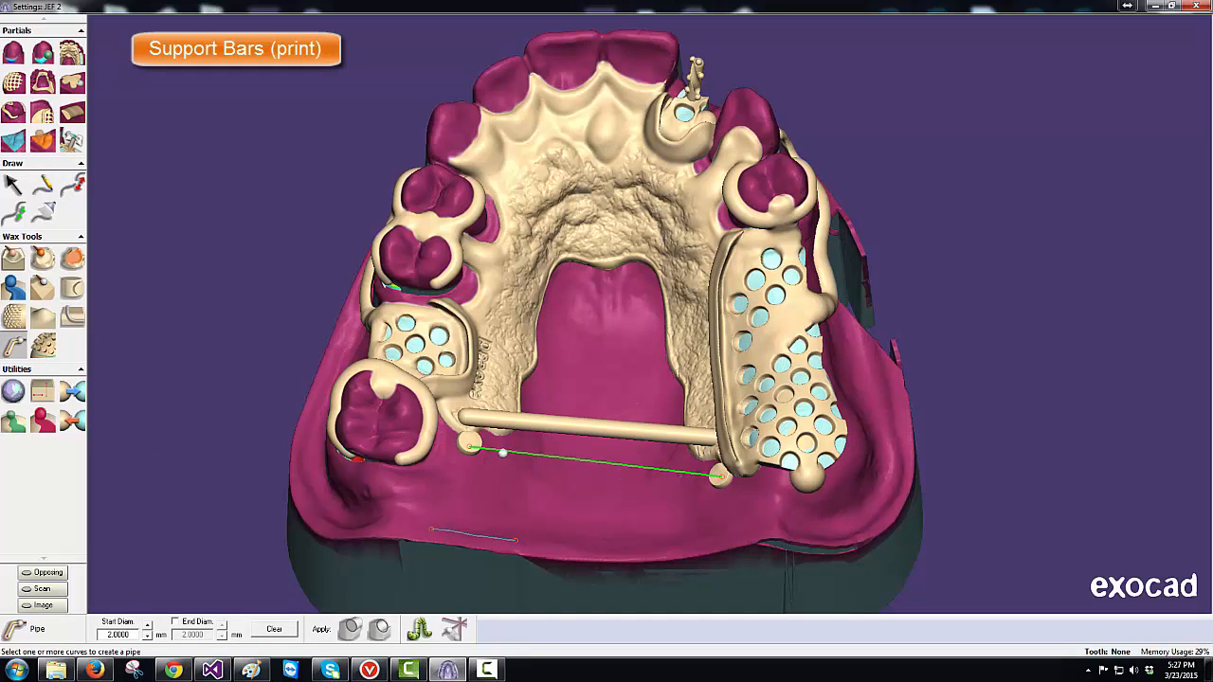
left_click(358, 632)
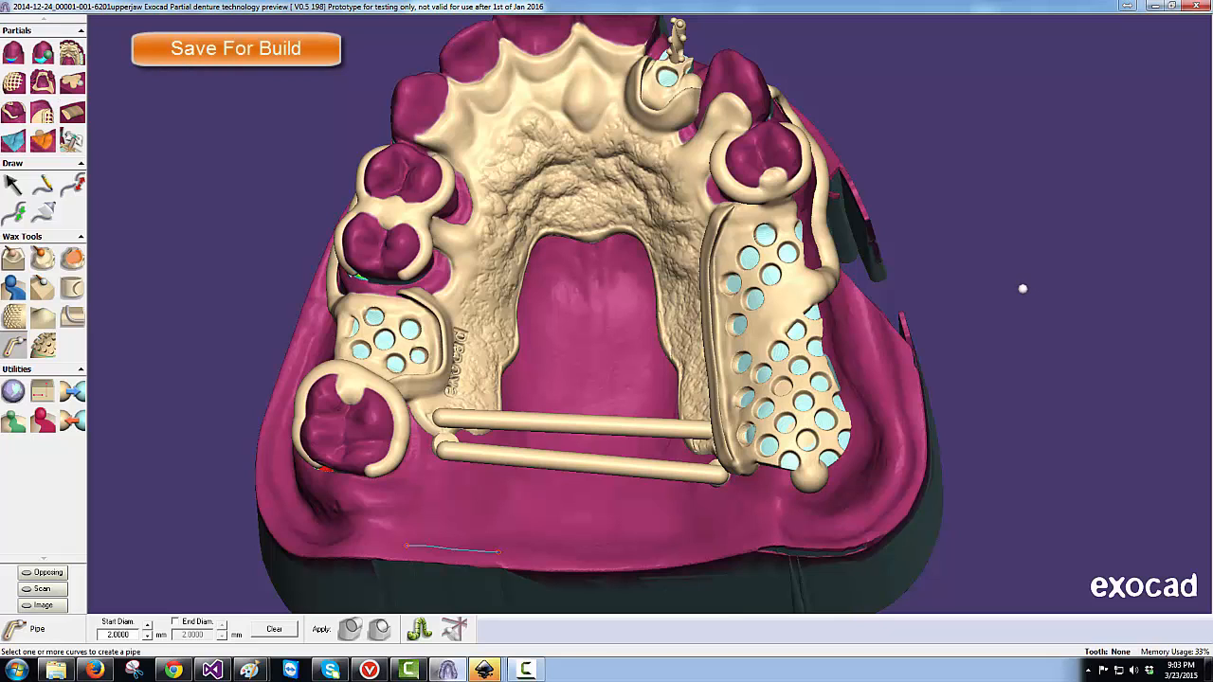
Step: Save the finished partial framework for build and confirm the save
right_click(1021, 288)
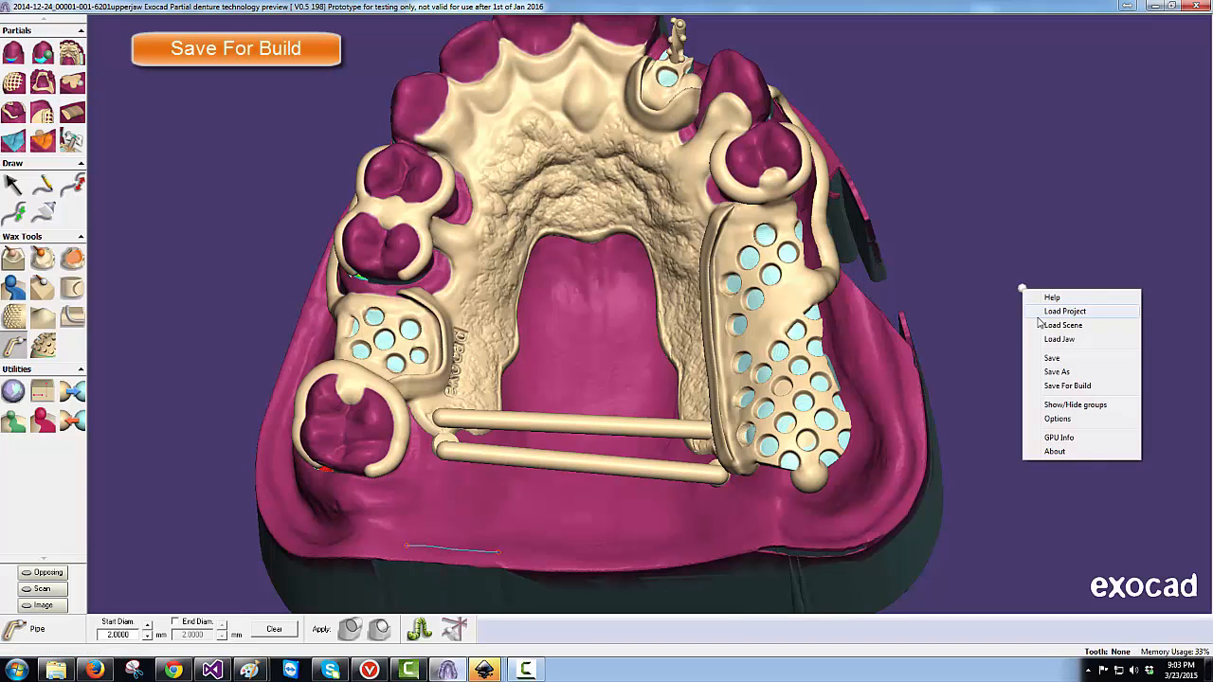
left_click(1062, 387)
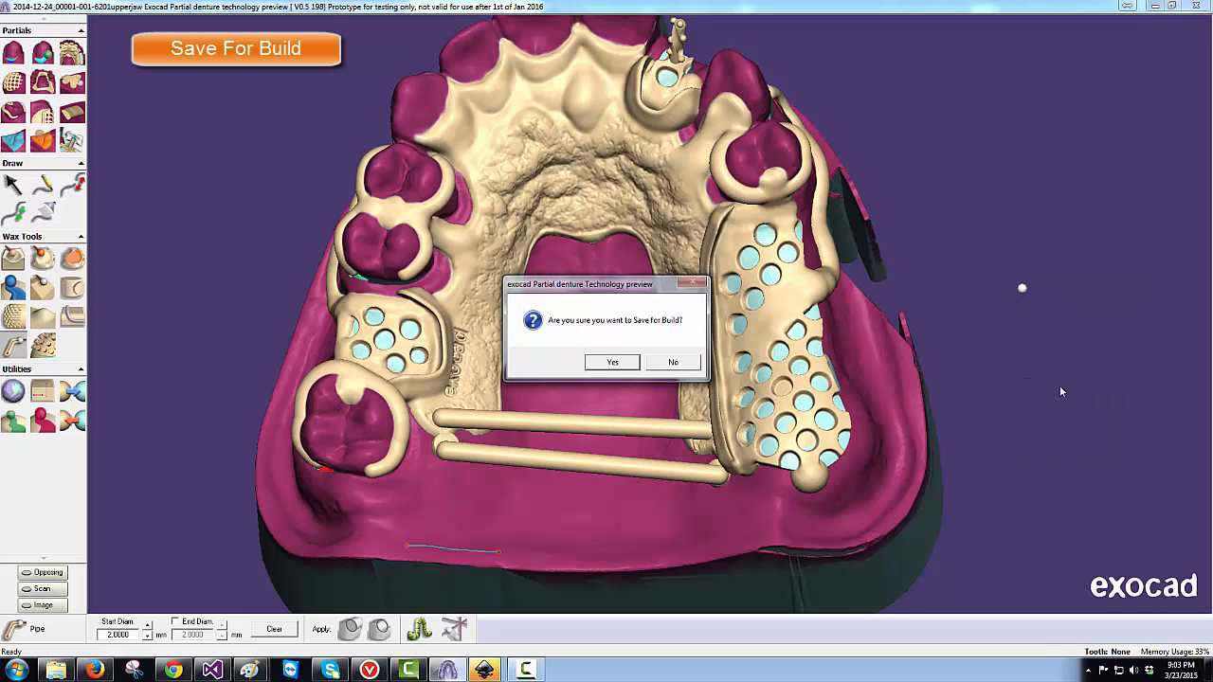
left_click(617, 364)
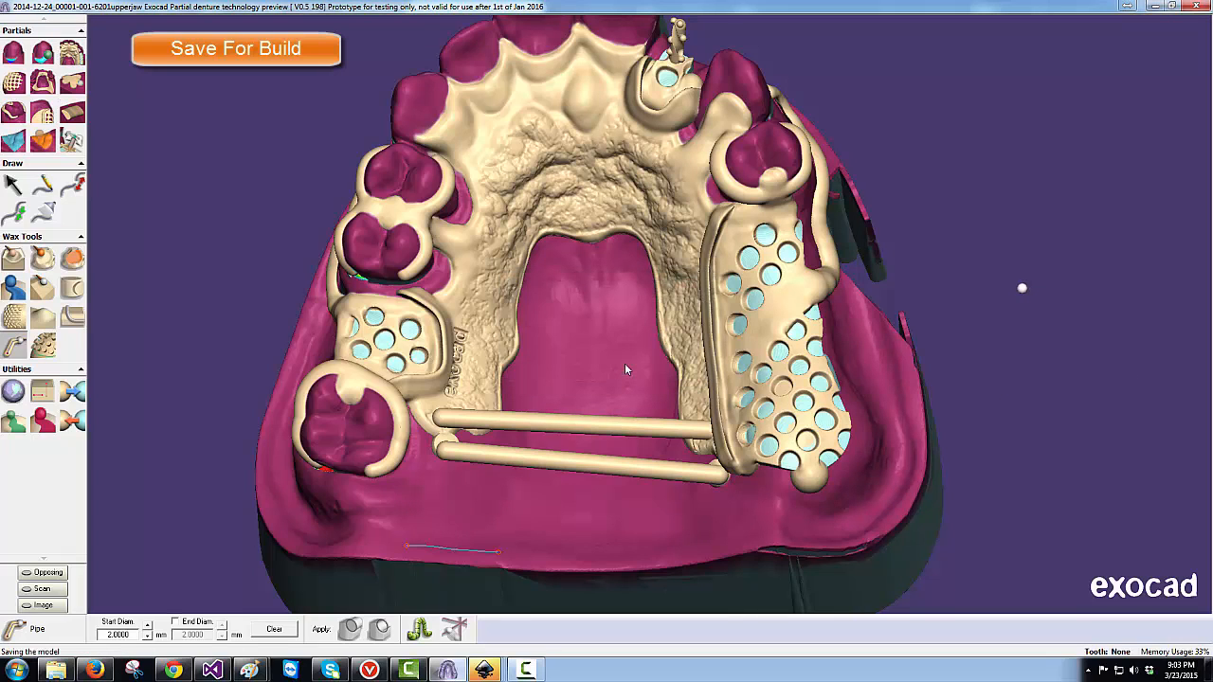